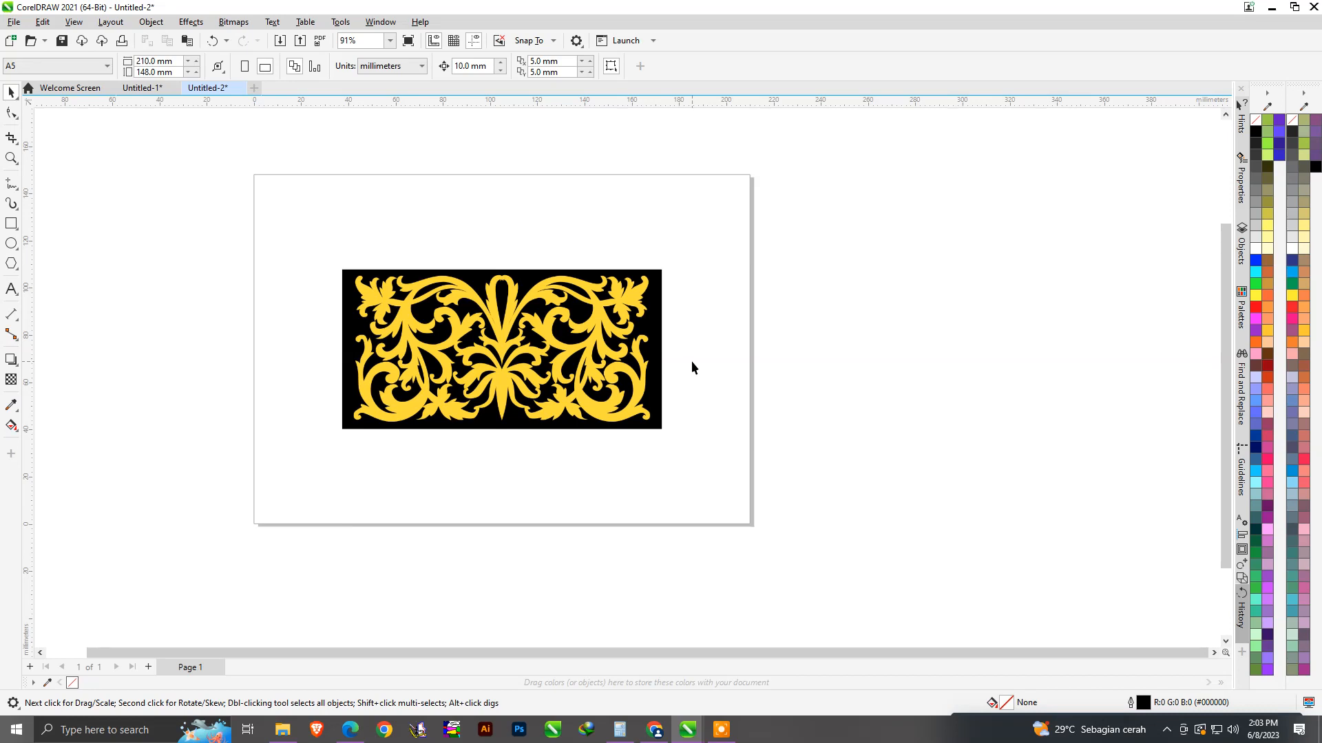
Save the drawing as BATIK KALUT in the urang folder on drive E.
key(ctrl+s)
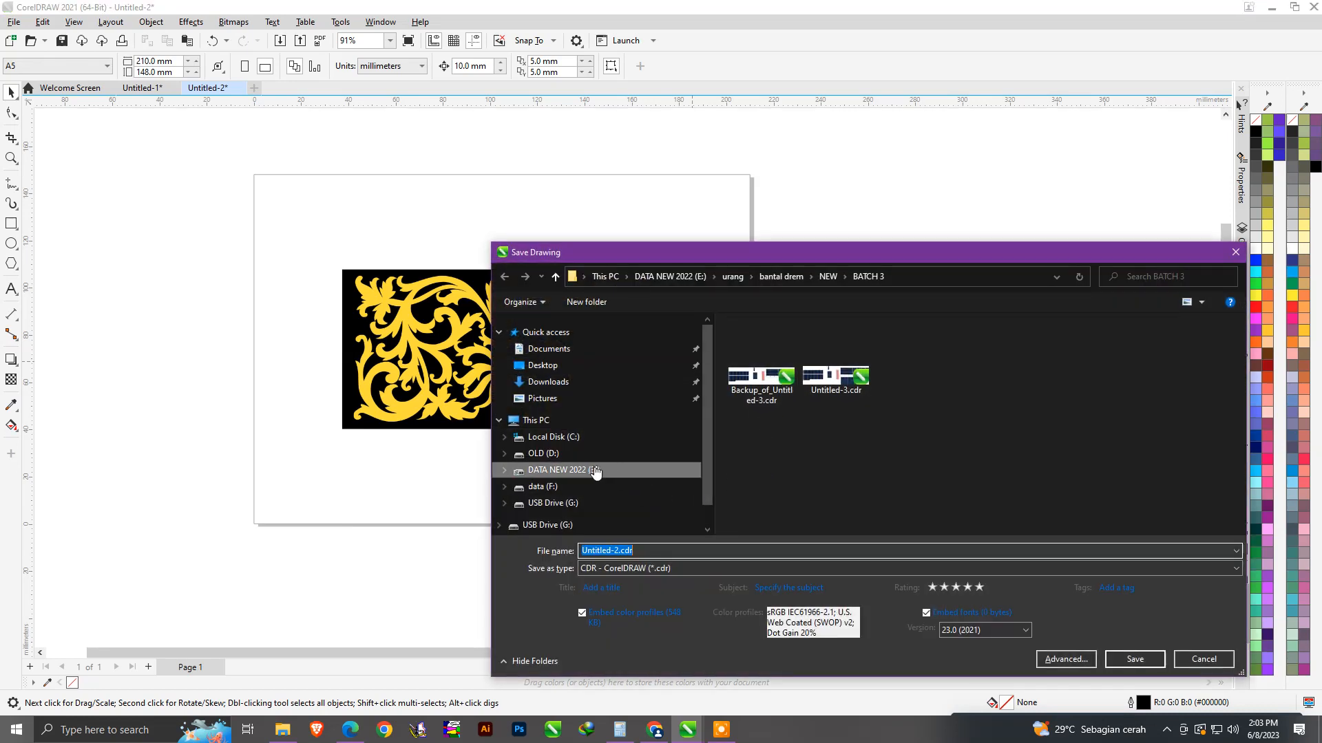
click(615, 471)
double_click(1130, 351)
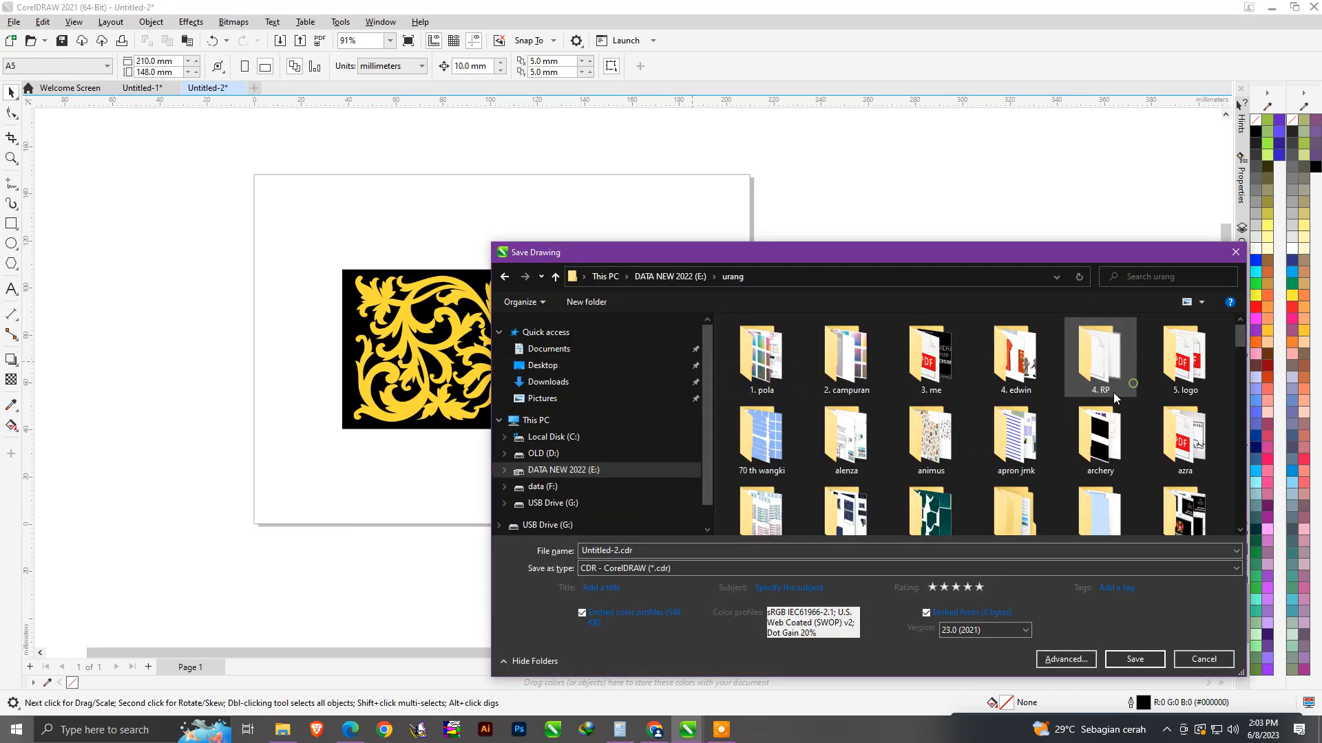
click(662, 550)
text(LO)
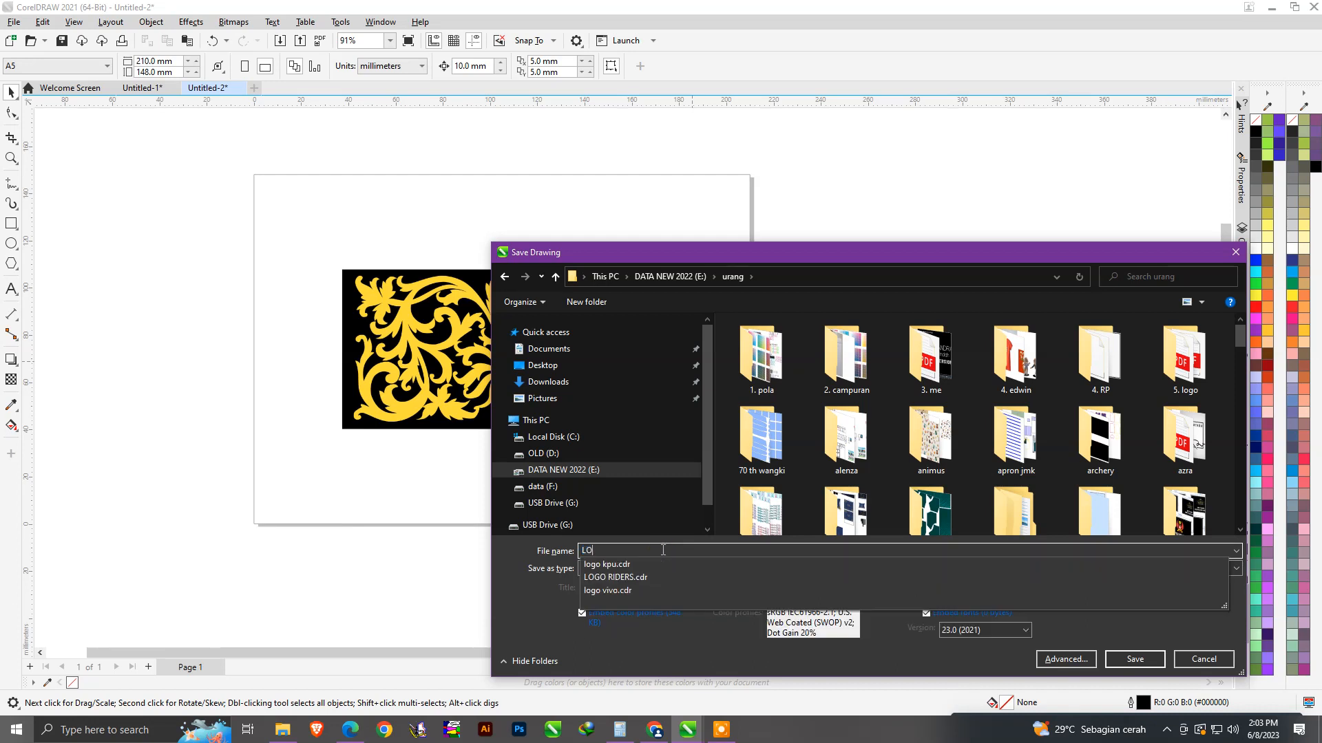
text(GO KA)
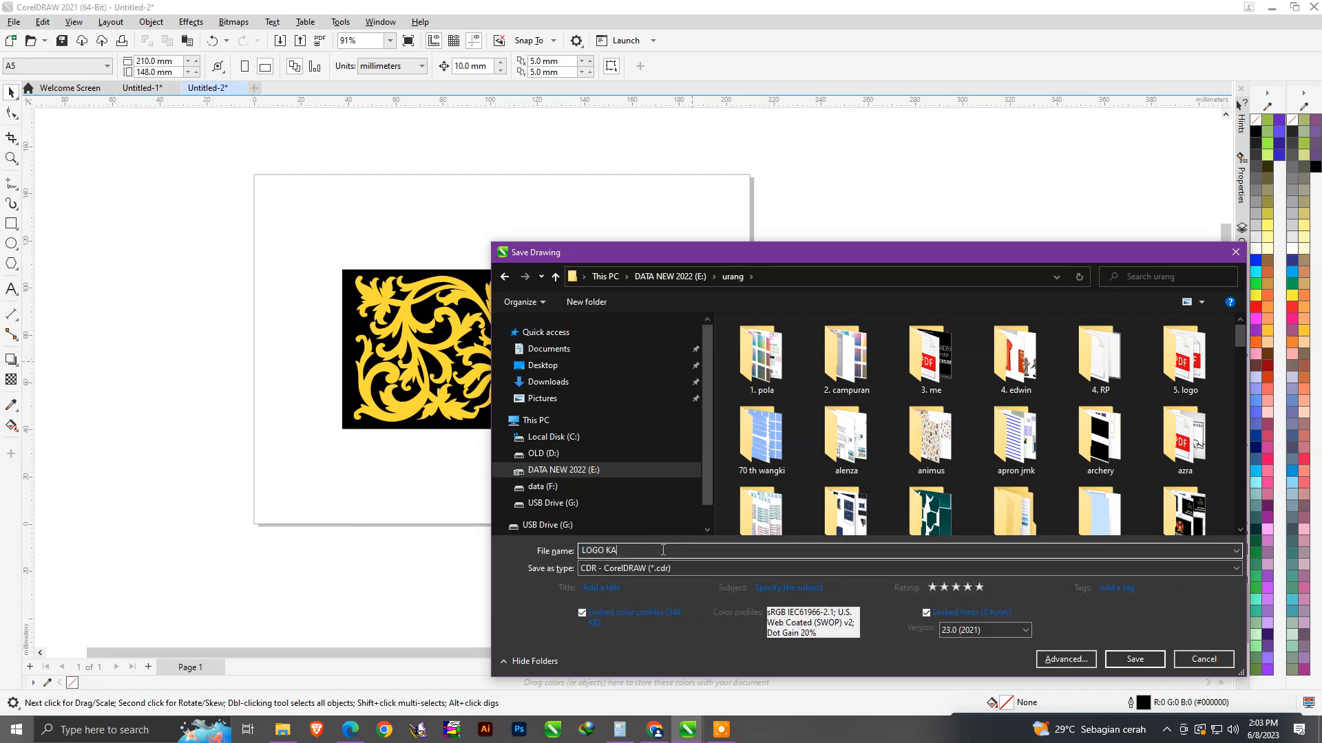
key(BackSpace)
key(BackSpace)
key(BackSpace)
key(BackSpace)
key(BackSpace)
key(BackSpace)
key(BackSpace)
text(BATIK)
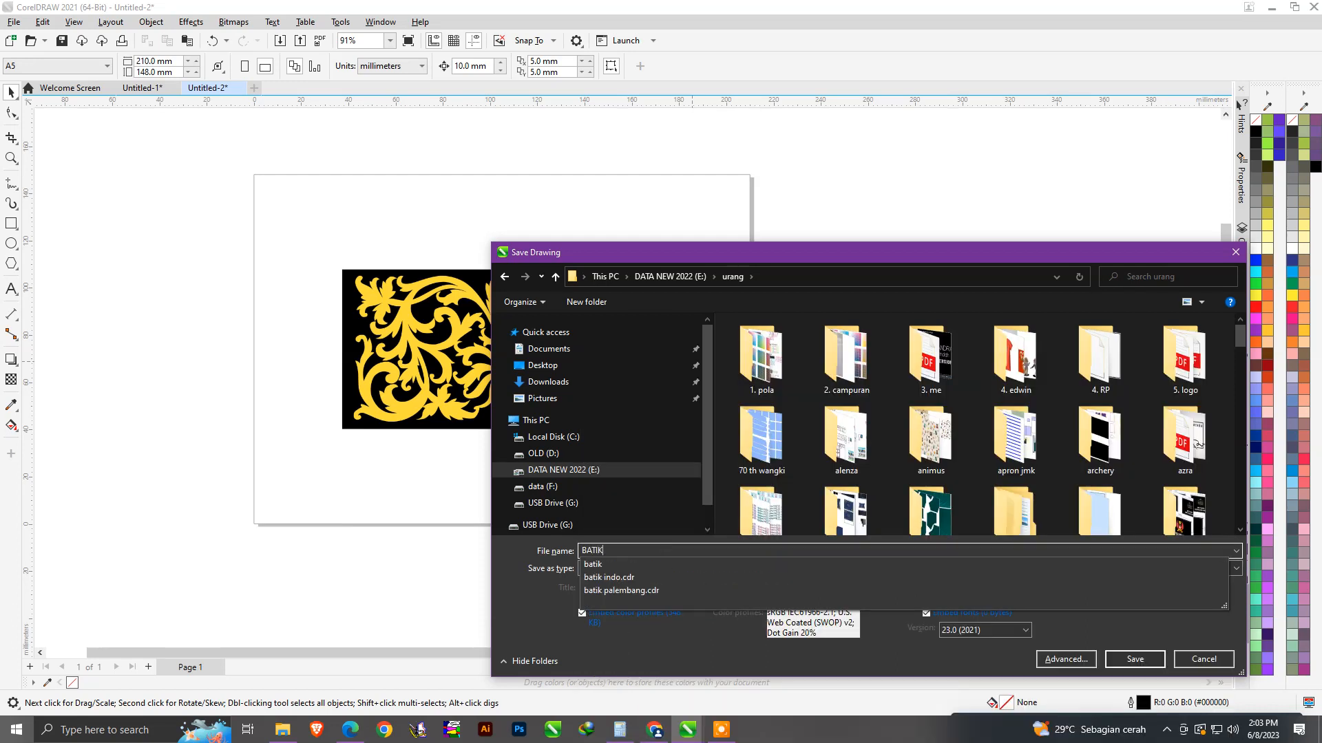
text( K)
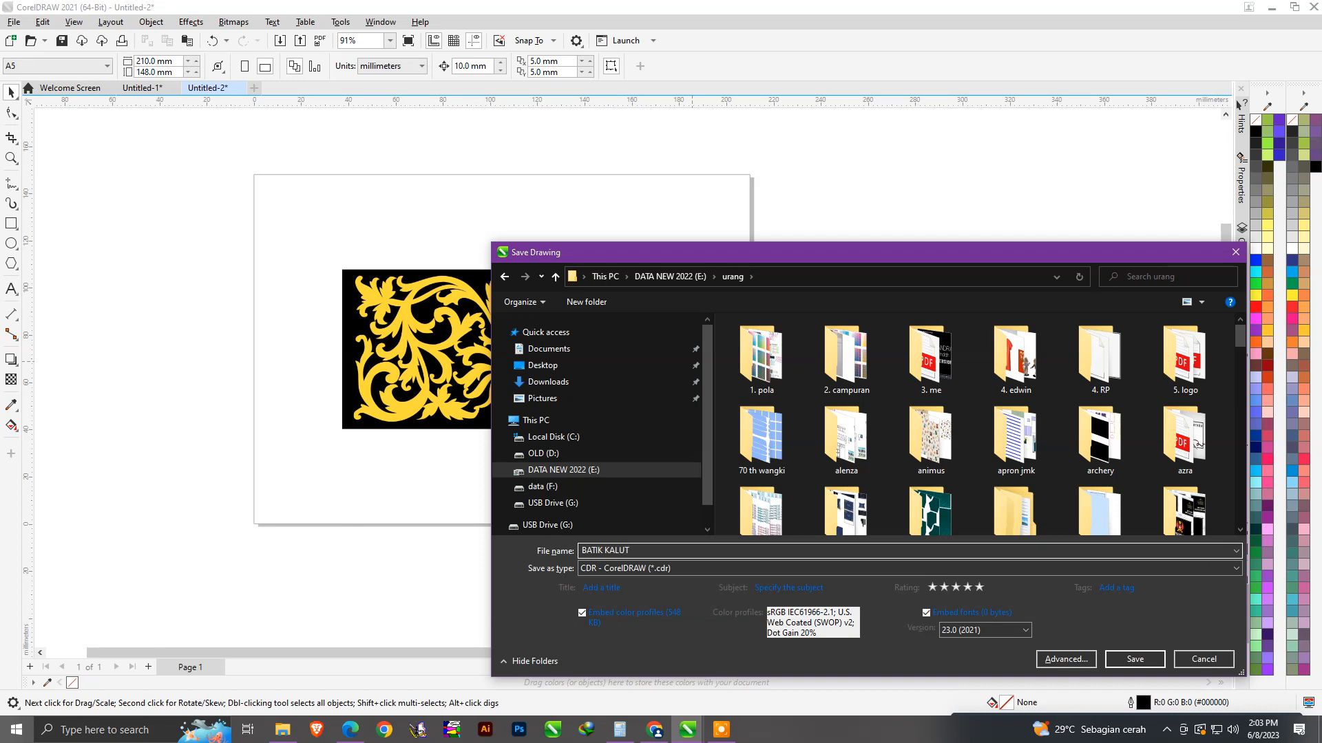
text(ALUT)
key(Return)
Activate the Bézier tool for tracing the yellow ornament.
scroll(558, 340, up, 2)
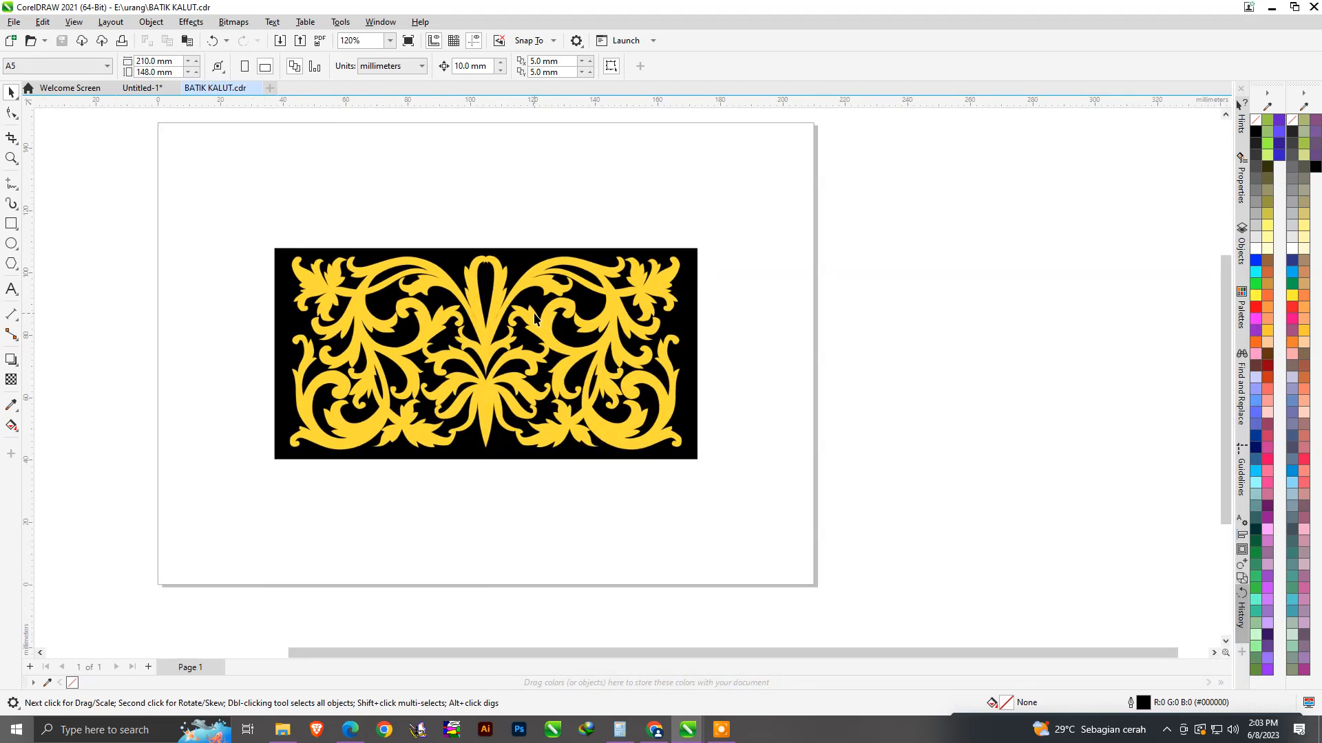
click(559, 341)
click(225, 301)
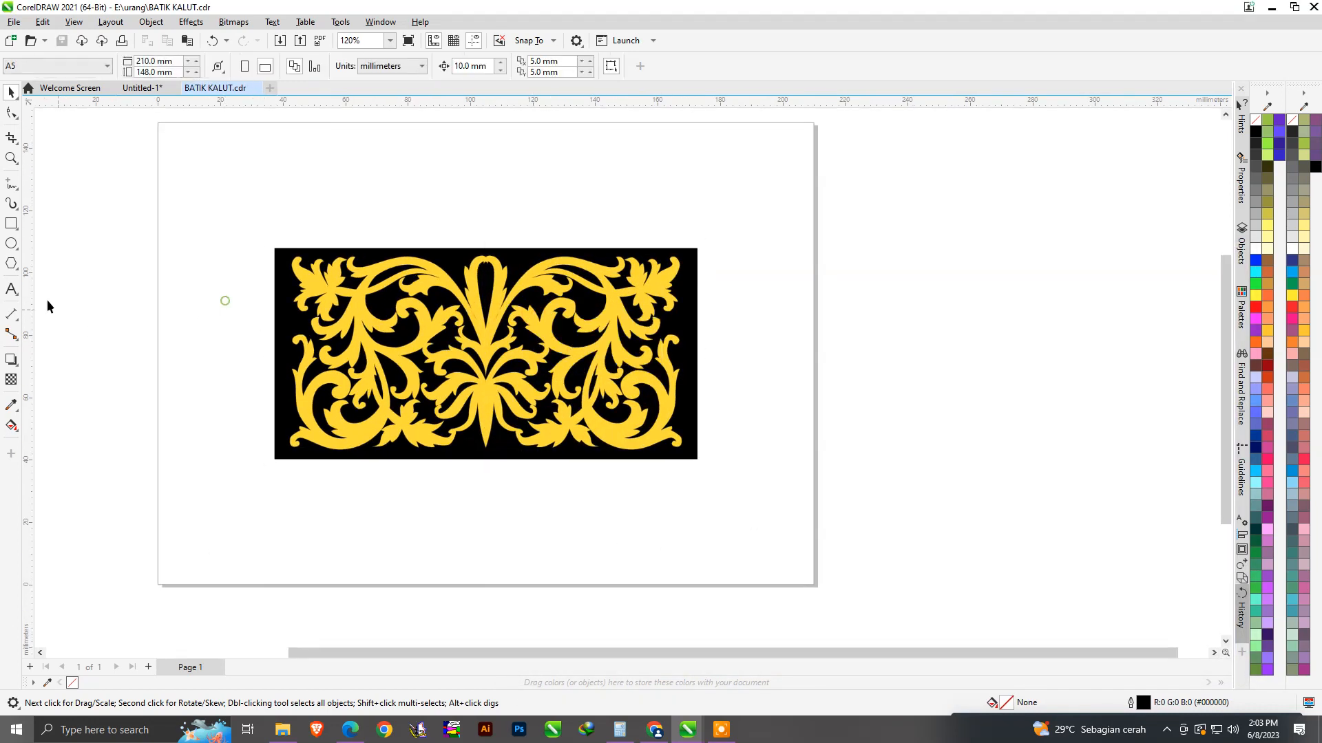
click(19, 196)
click(42, 214)
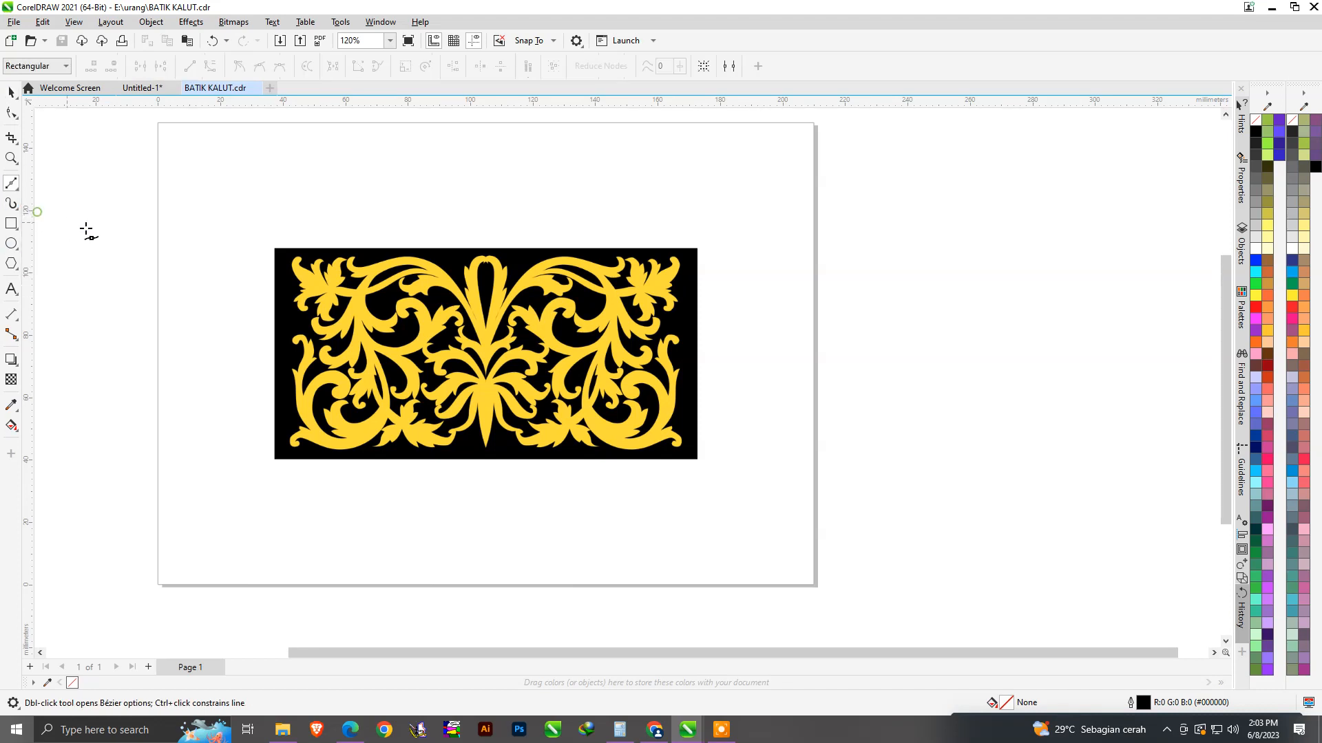
scroll(584, 350, up, 3)
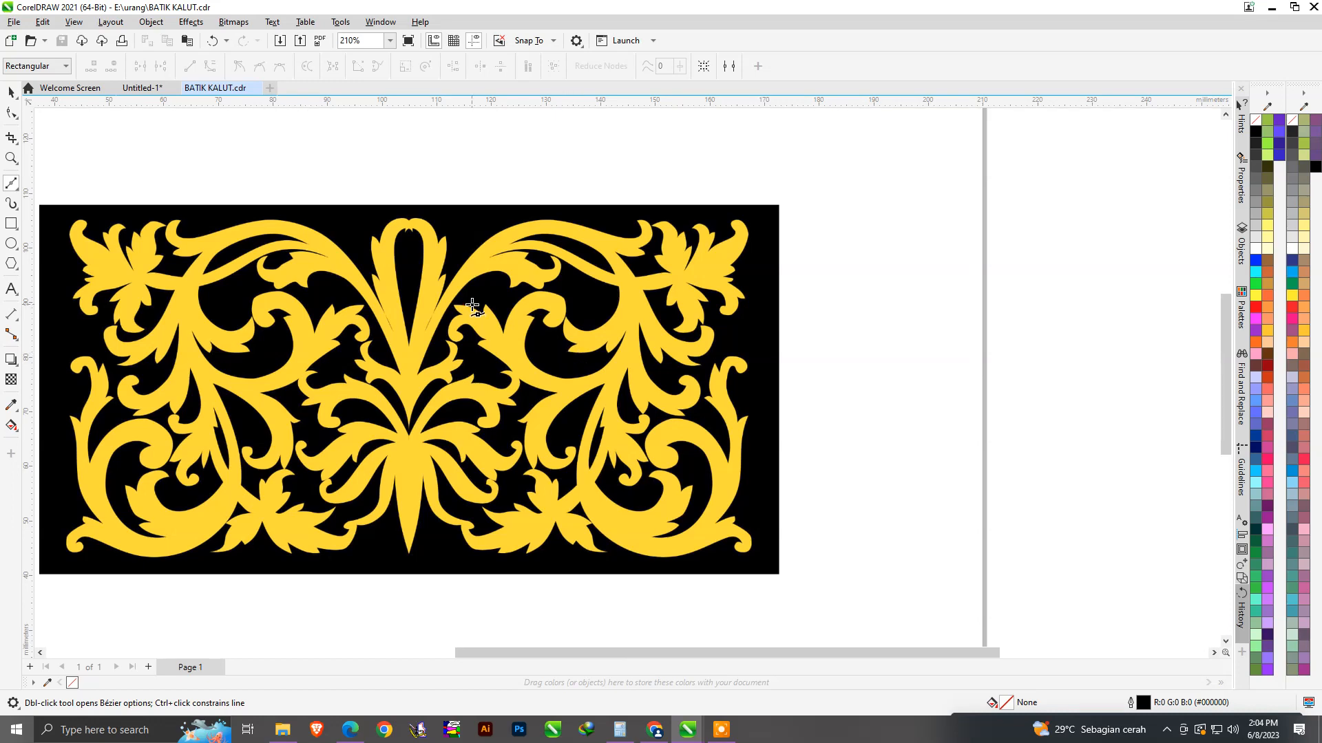
scroll(413, 221, up, 12)
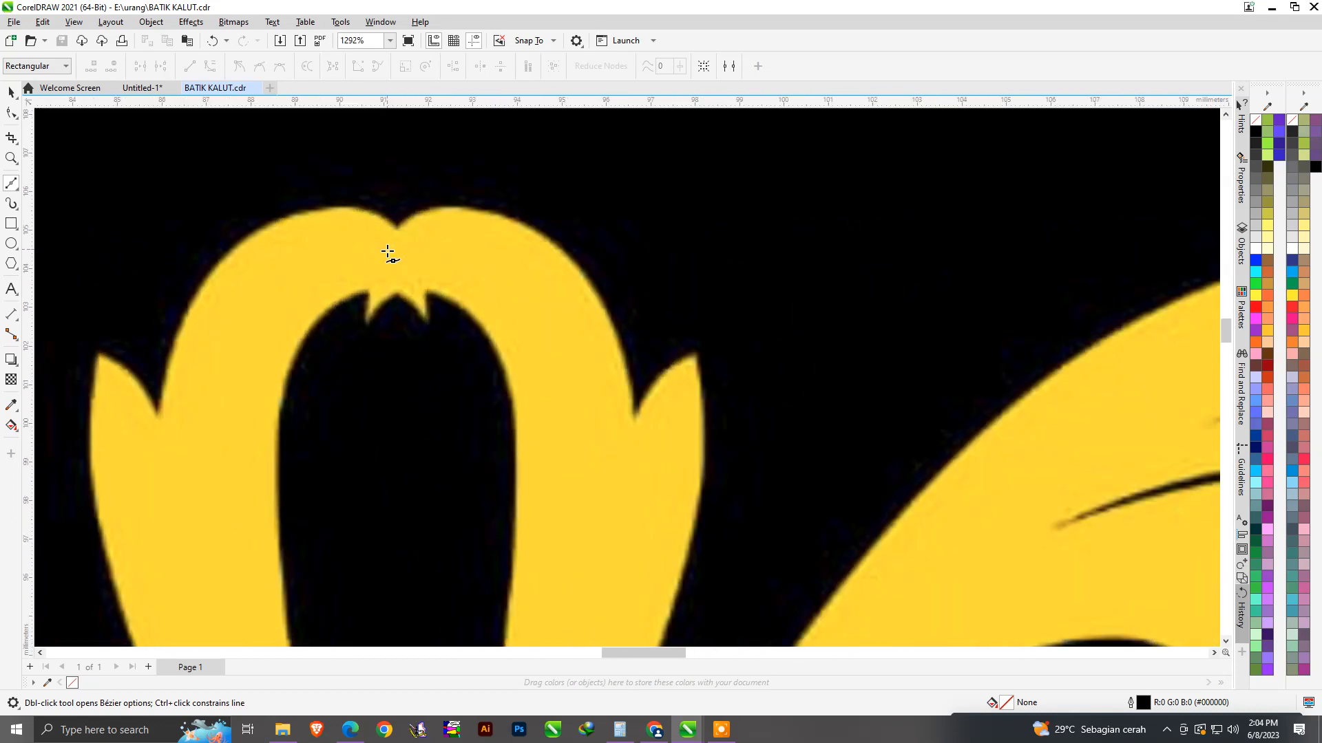
drag(500, 197, 641, 214)
scroll(711, 452, up, 2)
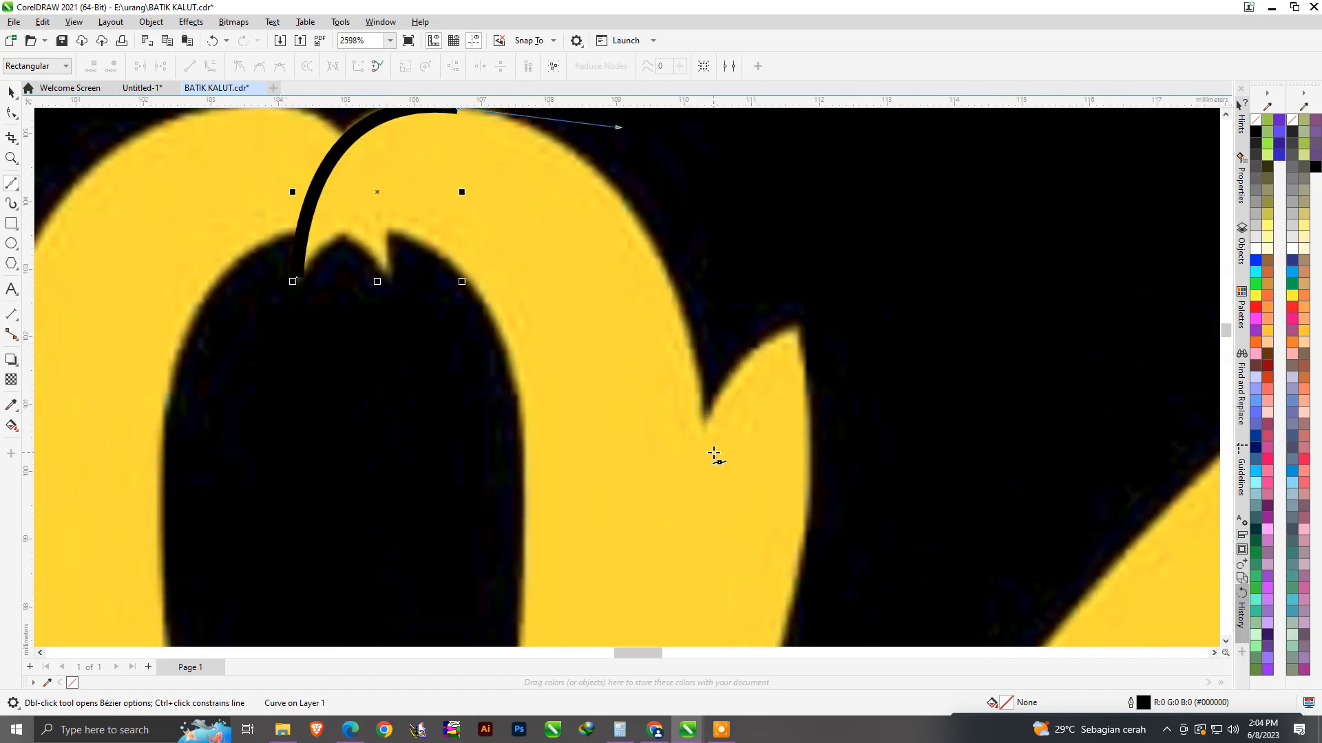
click(703, 423)
scroll(703, 422, down, 3)
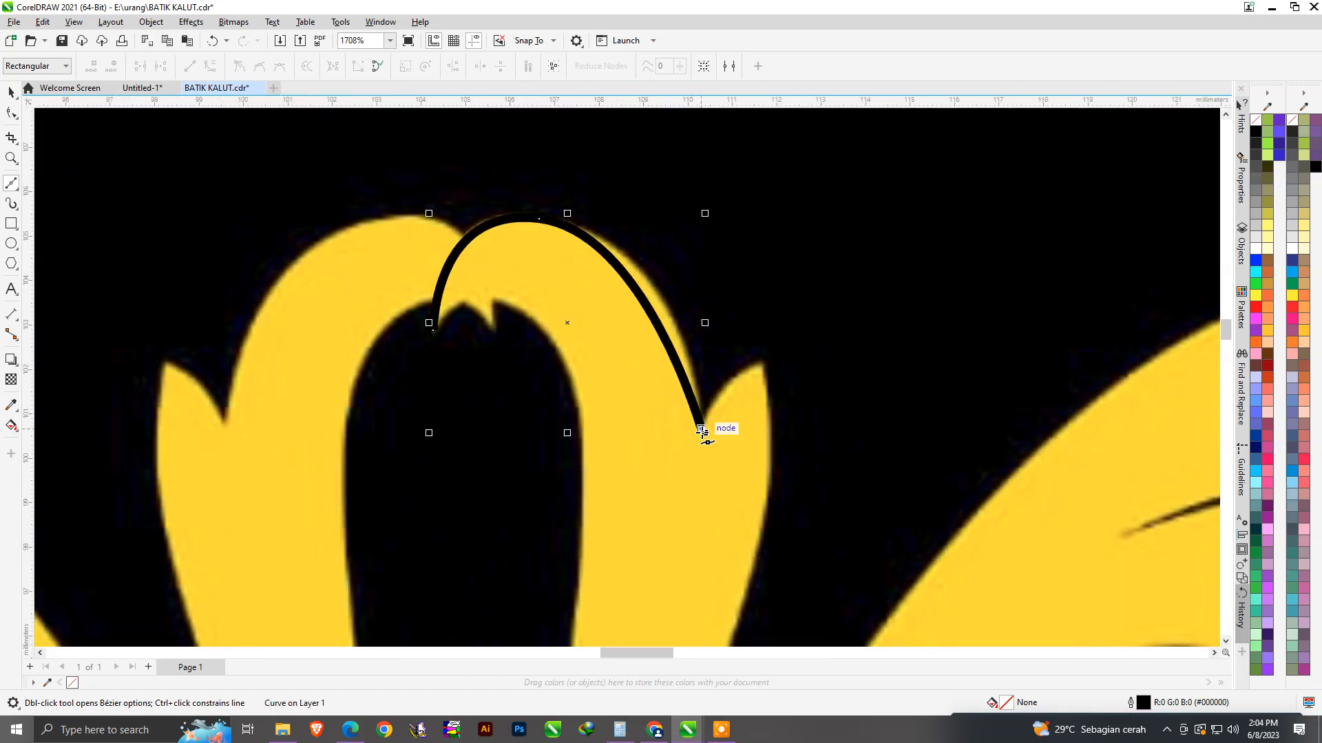
key(Delete)
Set the document's default outline color for graphic objects to red (#FF0000).
key(F12)
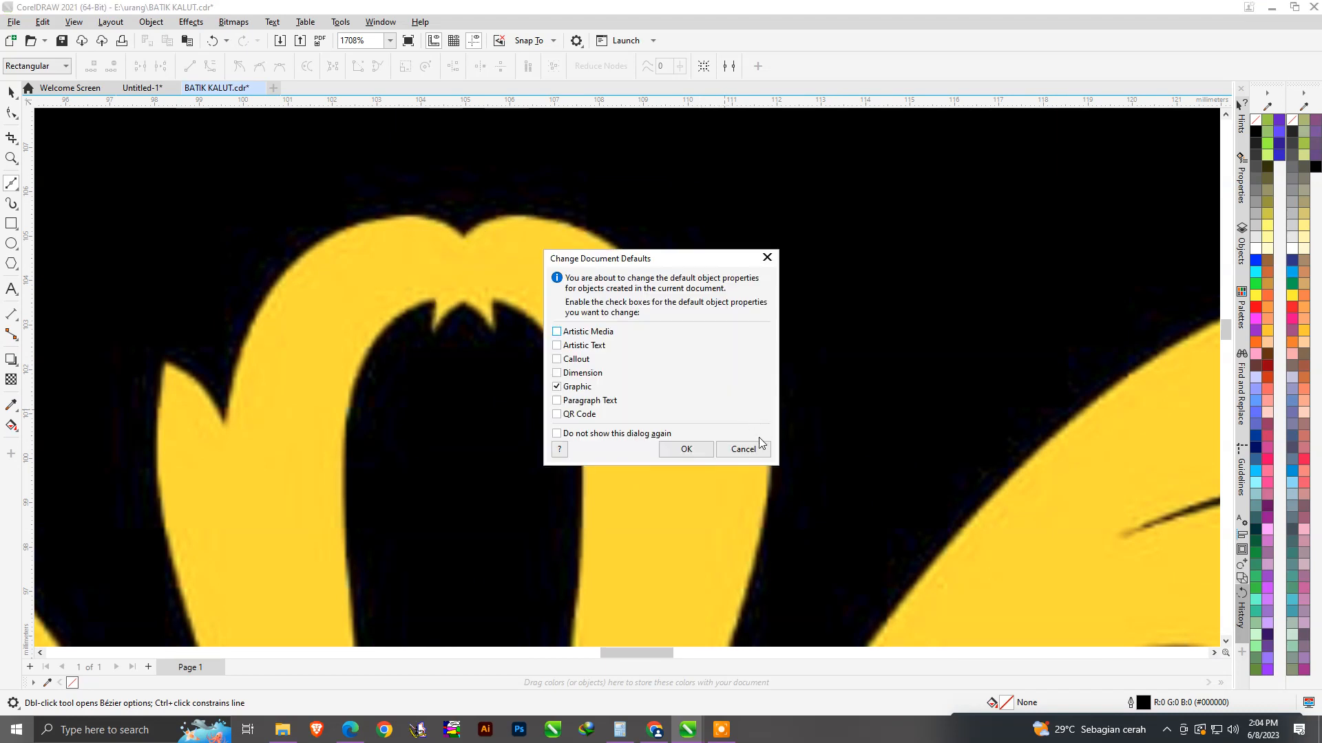
click(696, 448)
click(575, 293)
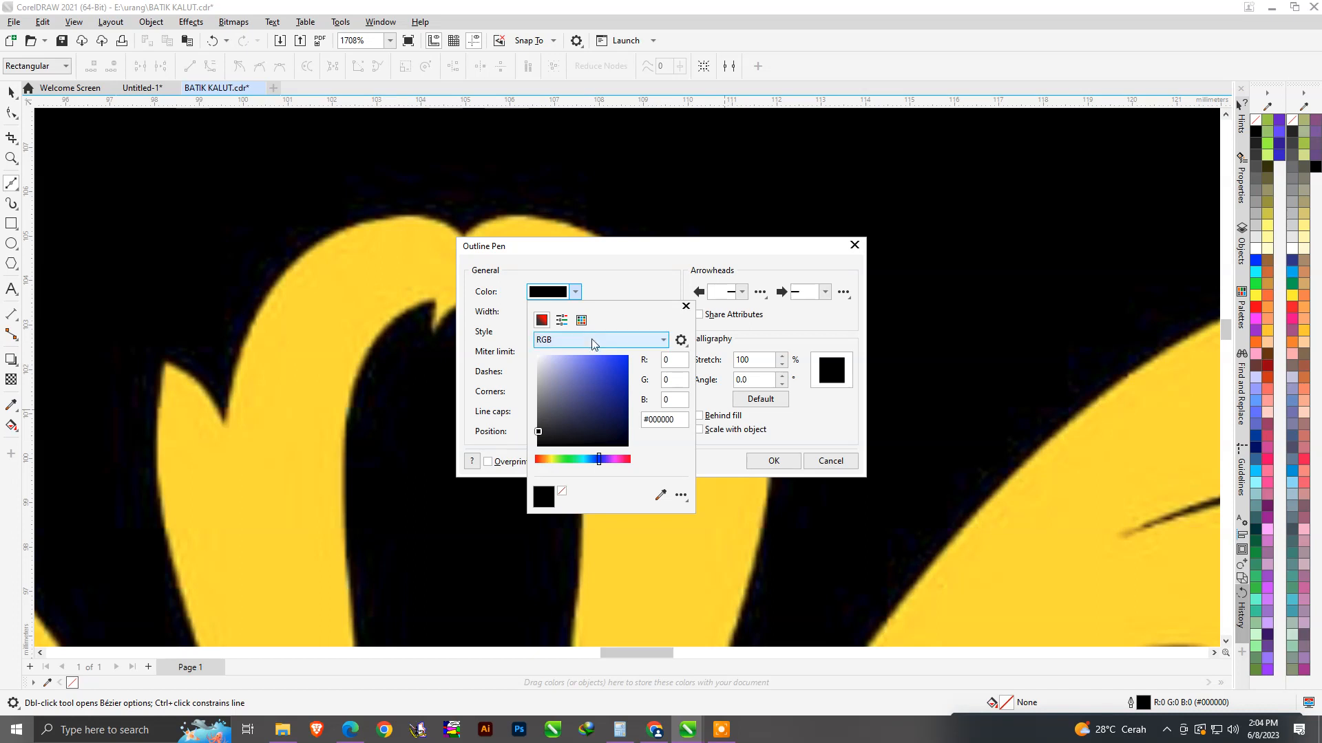
click(581, 320)
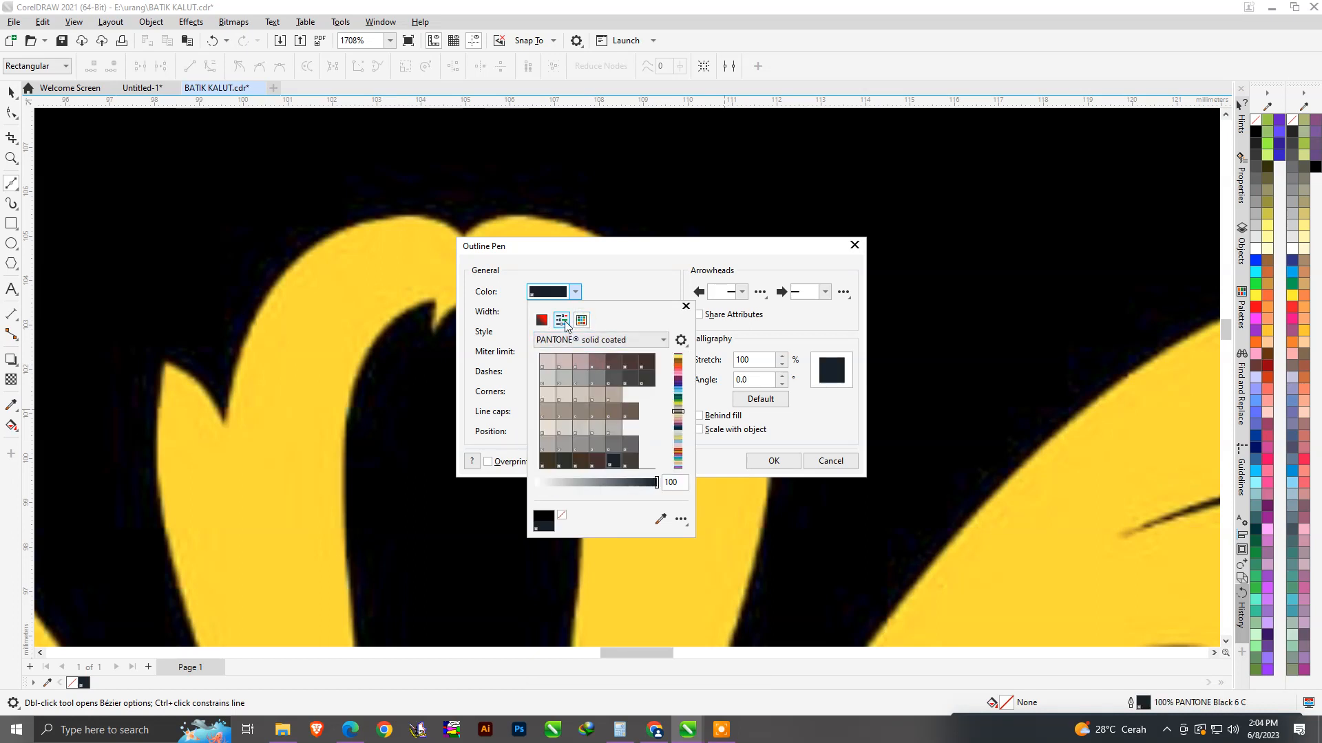
click(562, 321)
click(542, 321)
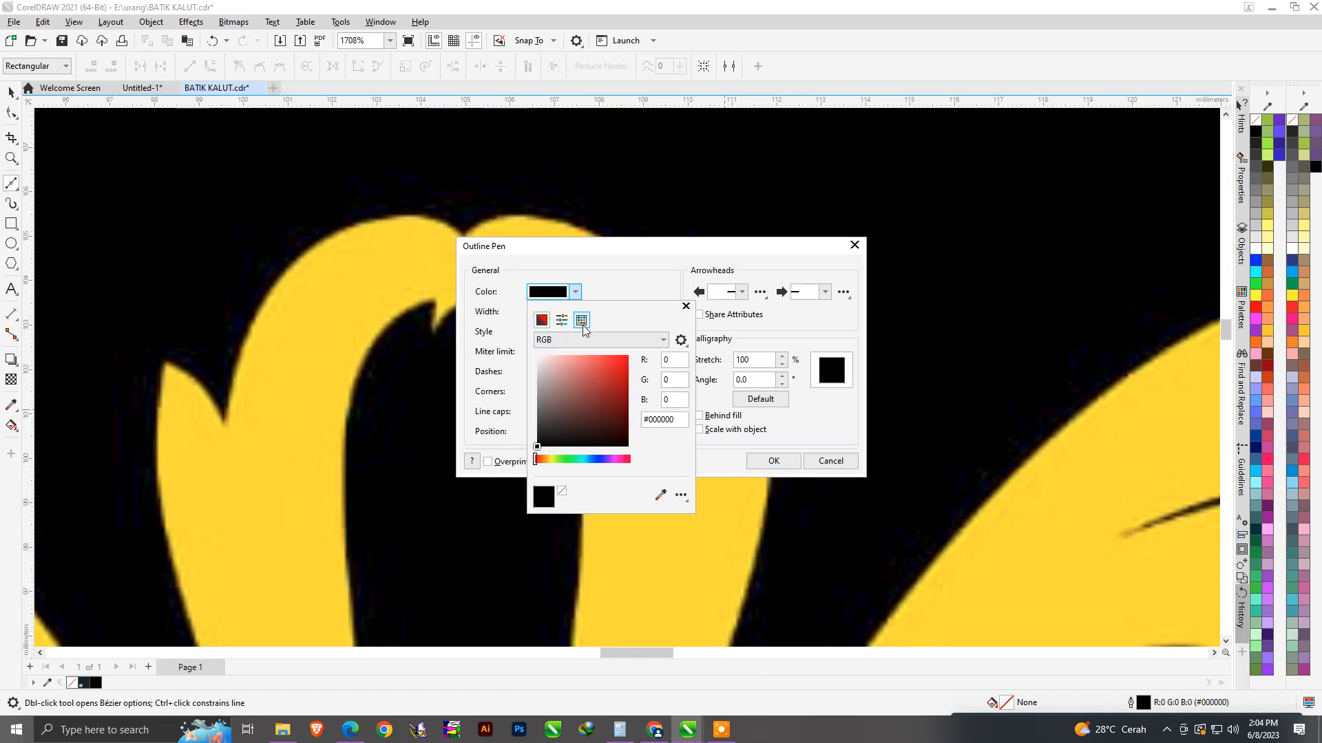
drag(649, 338, 650, 333)
click(649, 278)
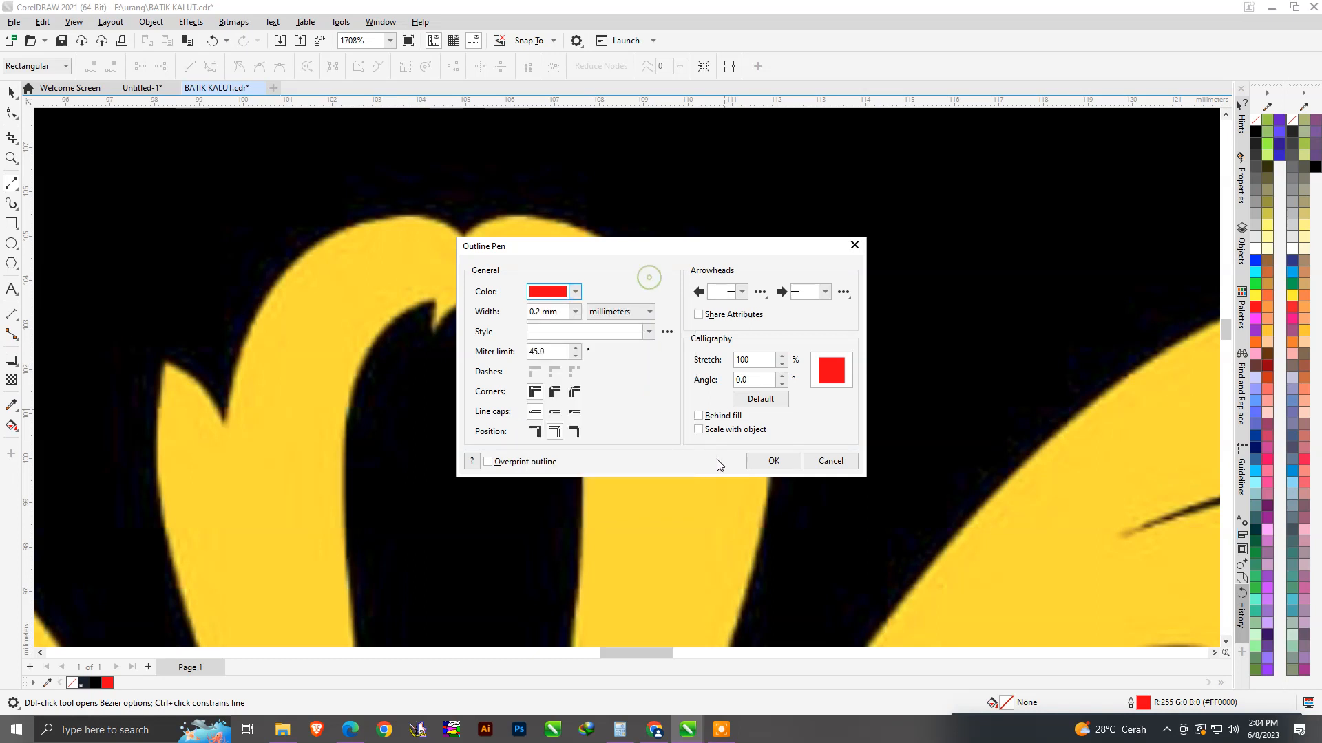
click(758, 464)
Start a Bézier path at the notch right of the central loop and trace the upper leaf tip's top edge.
scroll(562, 326, down, 1)
scroll(571, 333, down, 1)
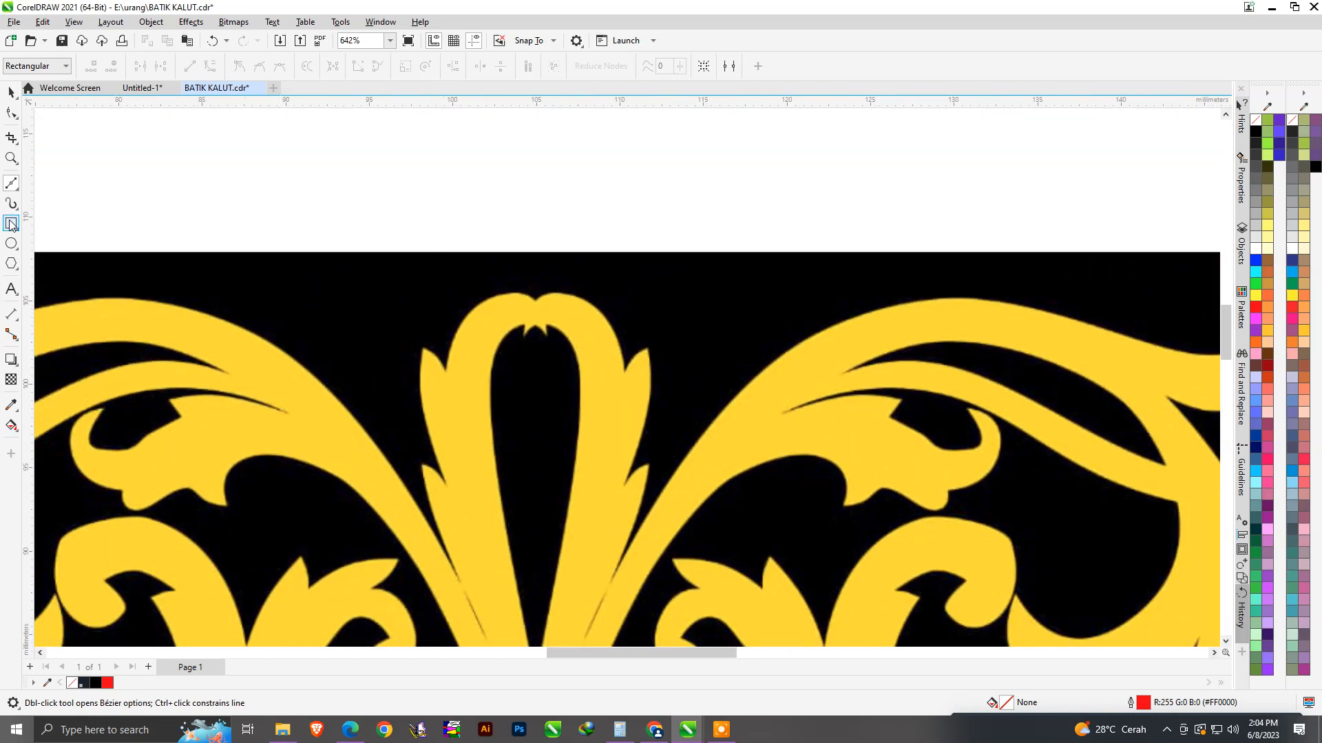
scroll(626, 354, up, 3)
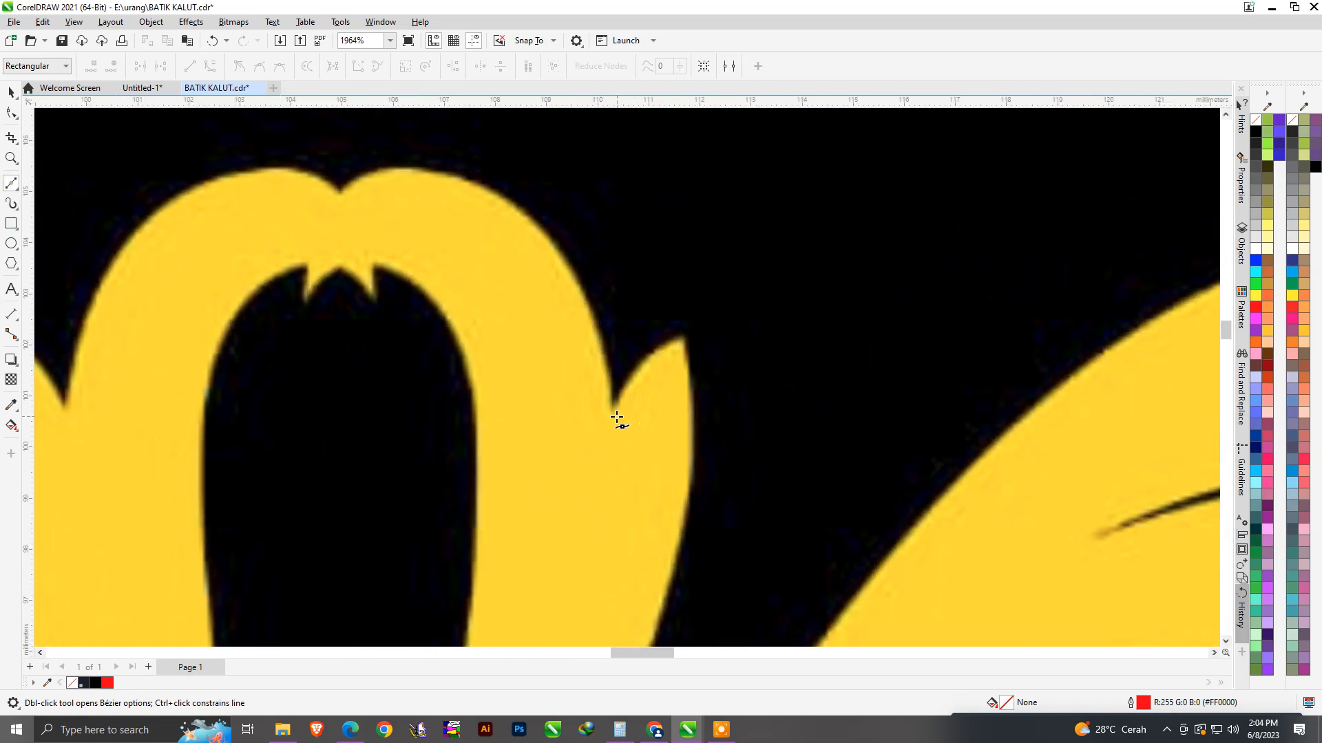
drag(689, 334, 694, 418)
scroll(701, 371, down, 7)
scroll(661, 534, up, 5)
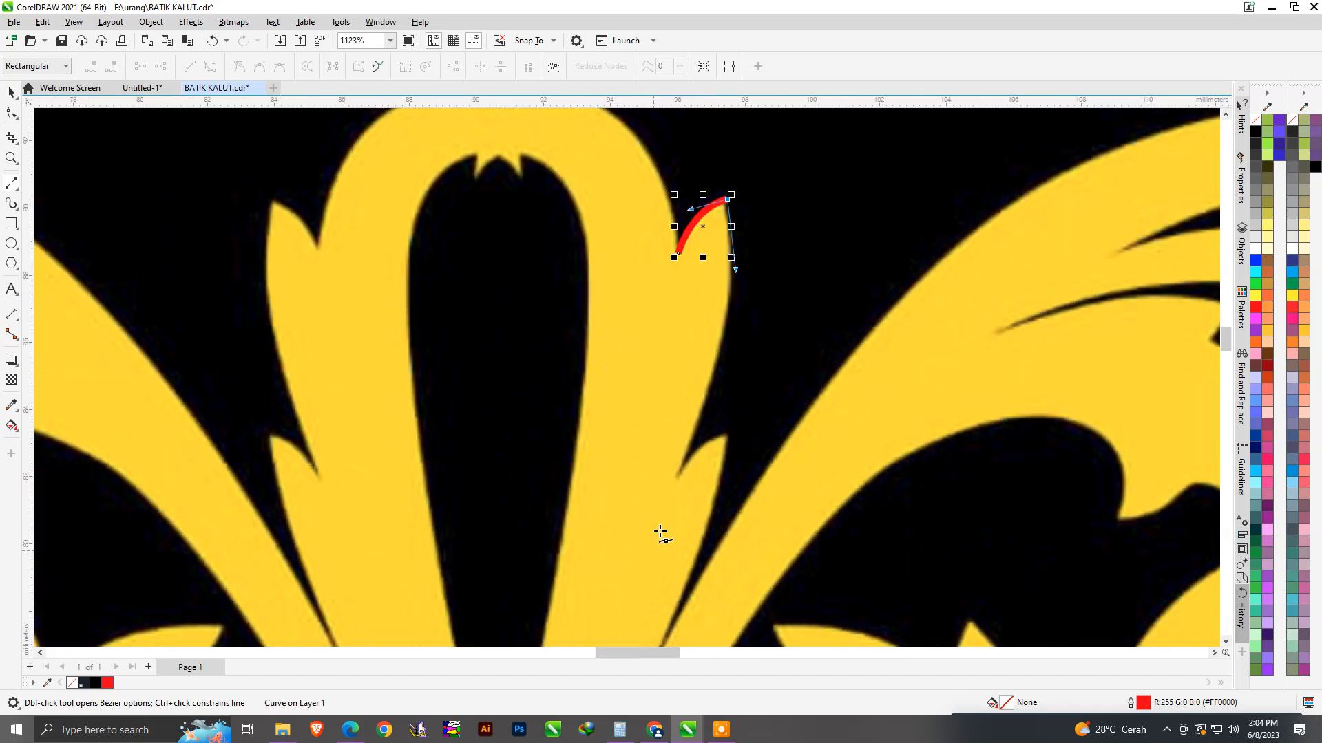
Continue the path down the central loop's right edge, around the lower leaf tip, to the junction with the right scroll.
drag(678, 471, 617, 618)
scroll(711, 428, up, 3)
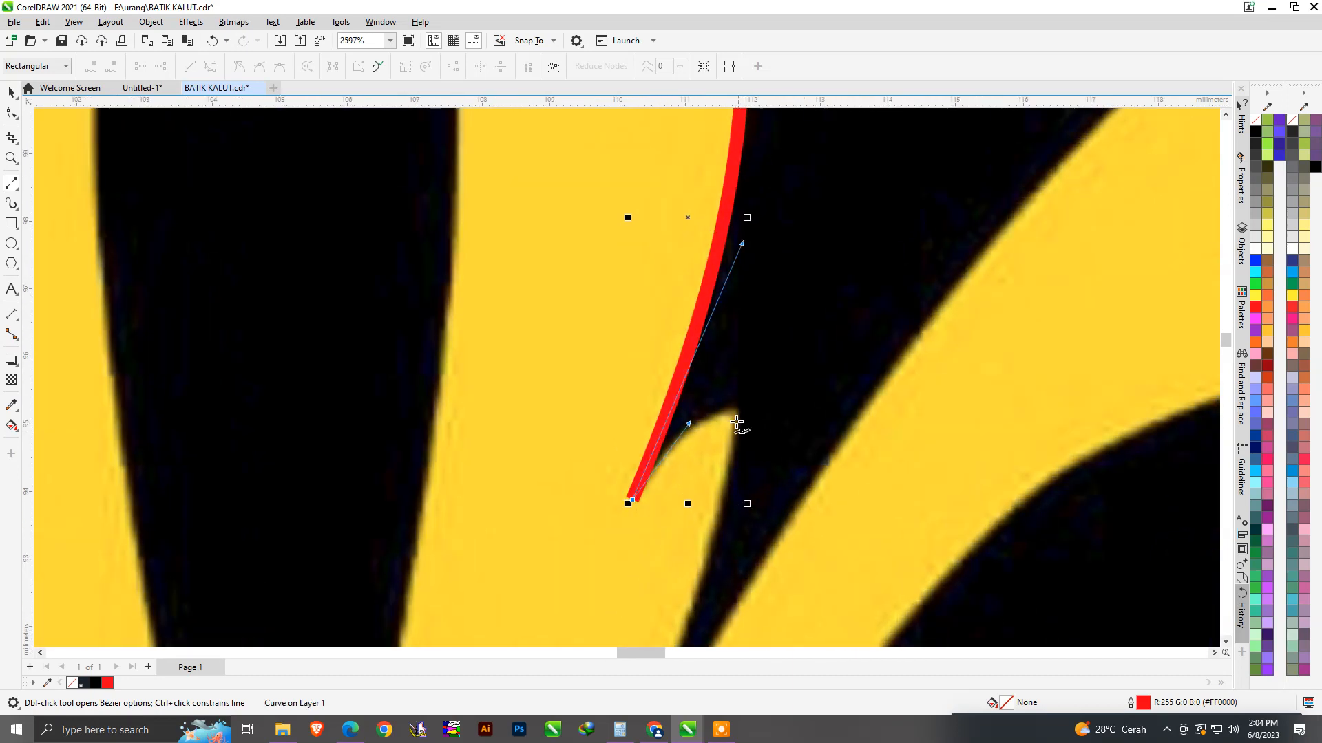
drag(733, 418, 653, 490)
scroll(720, 368, down, 7)
scroll(719, 368, up, 5)
scroll(734, 348, down, 1)
scroll(658, 521, up, 1)
scroll(725, 339, down, 6)
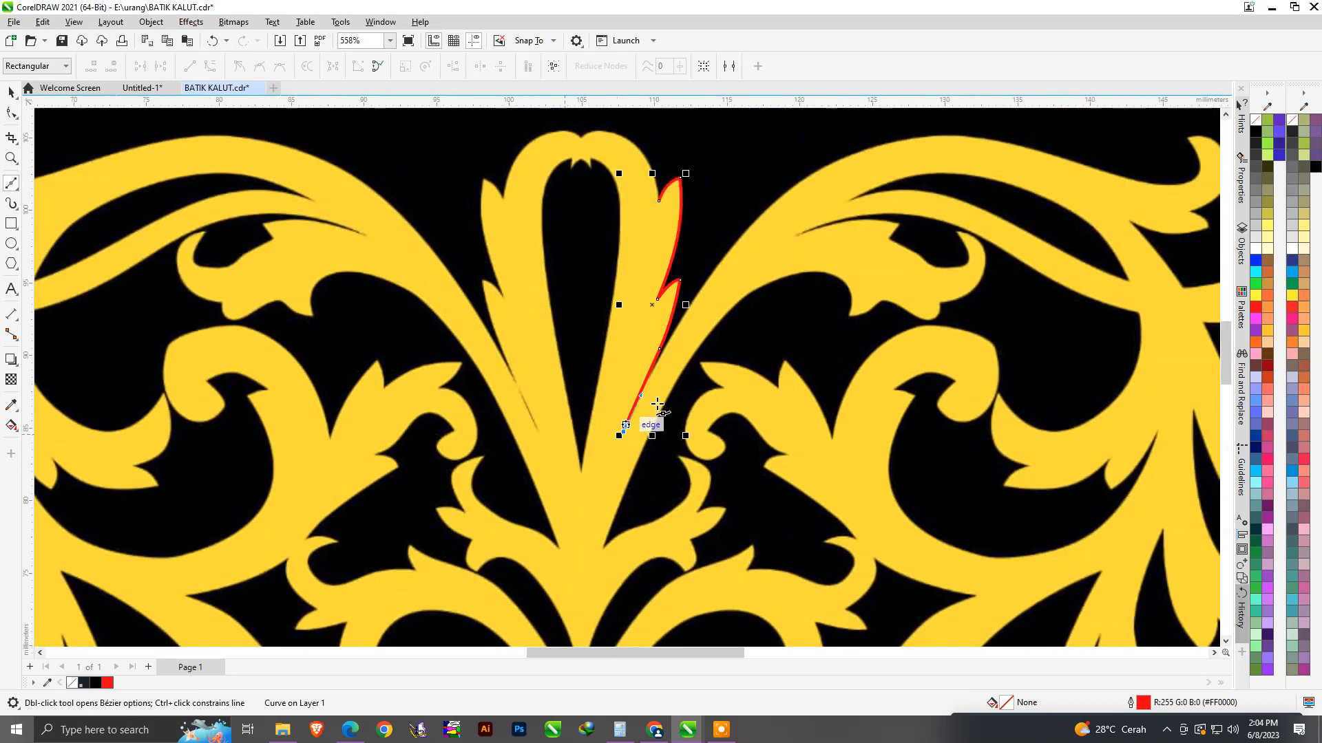
Trace the upper edge of the large right-hand scroll from the junction over its arch.
scroll(613, 437, up, 3)
scroll(577, 320, down, 1)
scroll(770, 194, up, 1)
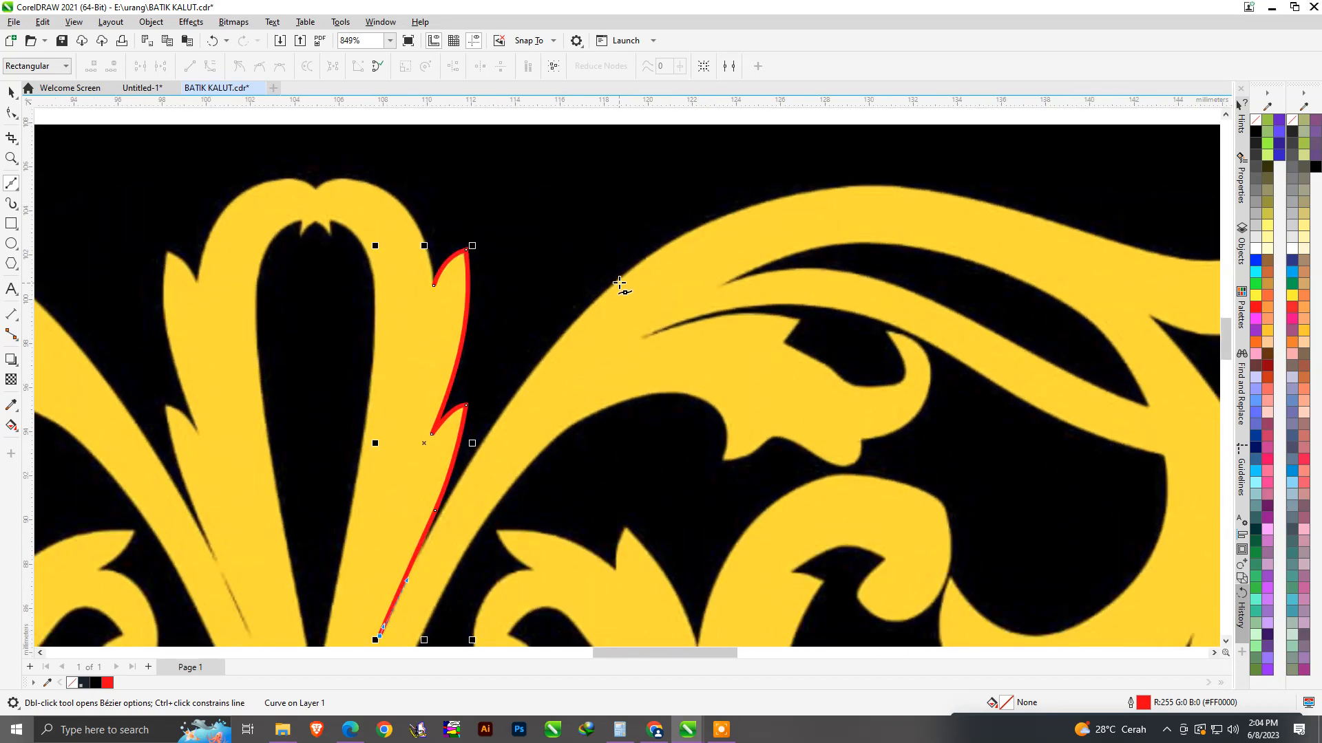
drag(622, 273, 735, 186)
scroll(526, 307, down, 1)
scroll(865, 241, down, 1)
scroll(773, 260, up, 2)
drag(762, 256, 919, 310)
scroll(860, 313, down, 1)
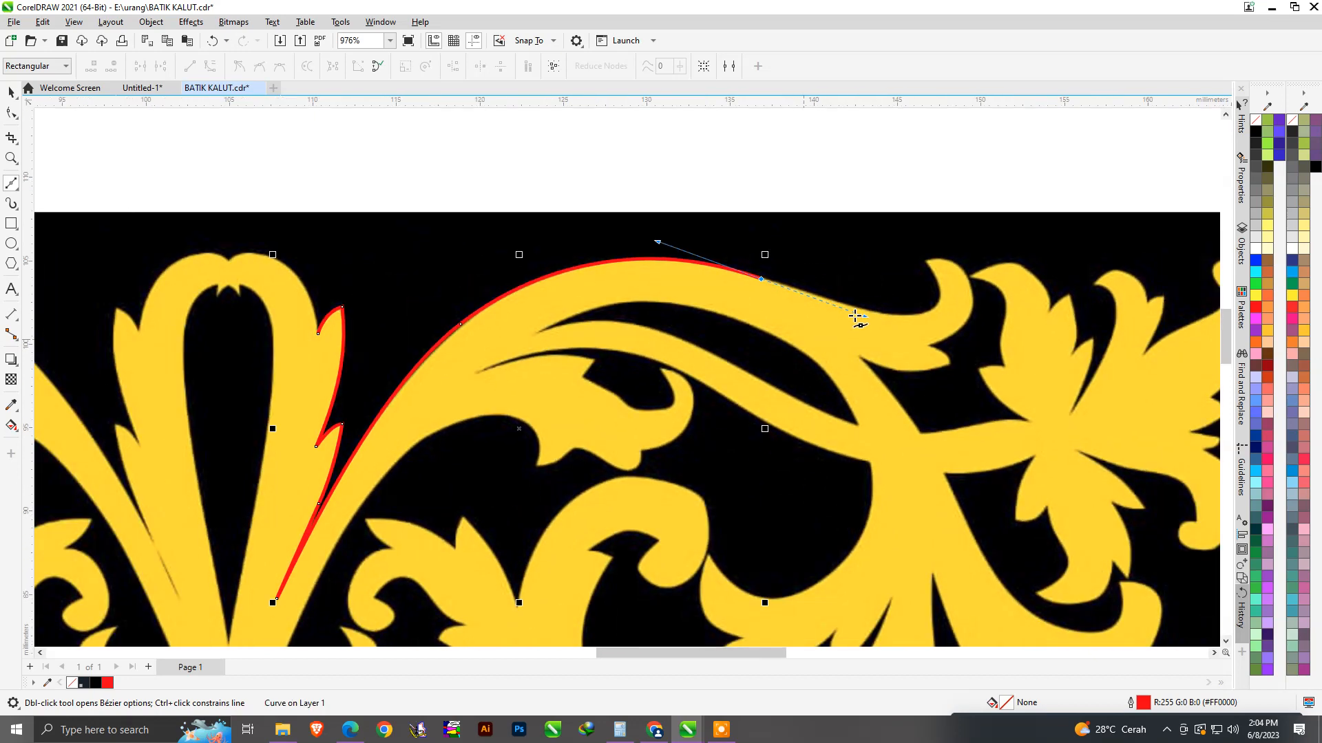
Trace the curled end of the upper right scroll and the pointed leaf beneath it, back to the main stem.
scroll(936, 295, up, 2)
scroll(937, 334, up, 2)
drag(919, 331, 957, 317)
drag(917, 212, 980, 205)
drag(1022, 289, 1030, 350)
drag(922, 407, 869, 418)
scroll(968, 420, up, 2)
drag(968, 420, 933, 469)
drag(655, 415, 716, 482)
scroll(769, 334, down, 8)
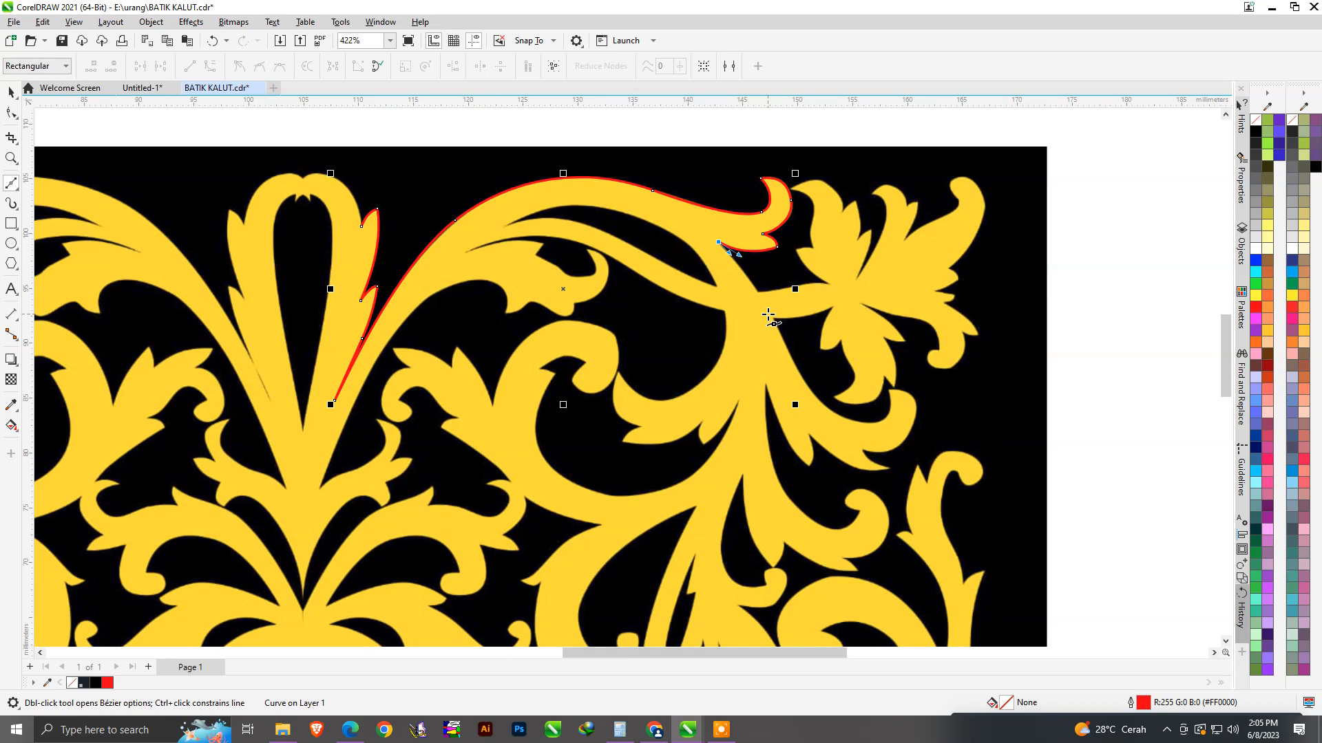
Trace the main stem's right edge downward and along the inner edge of the first curled leaf to its tip.
scroll(772, 312, up, 4)
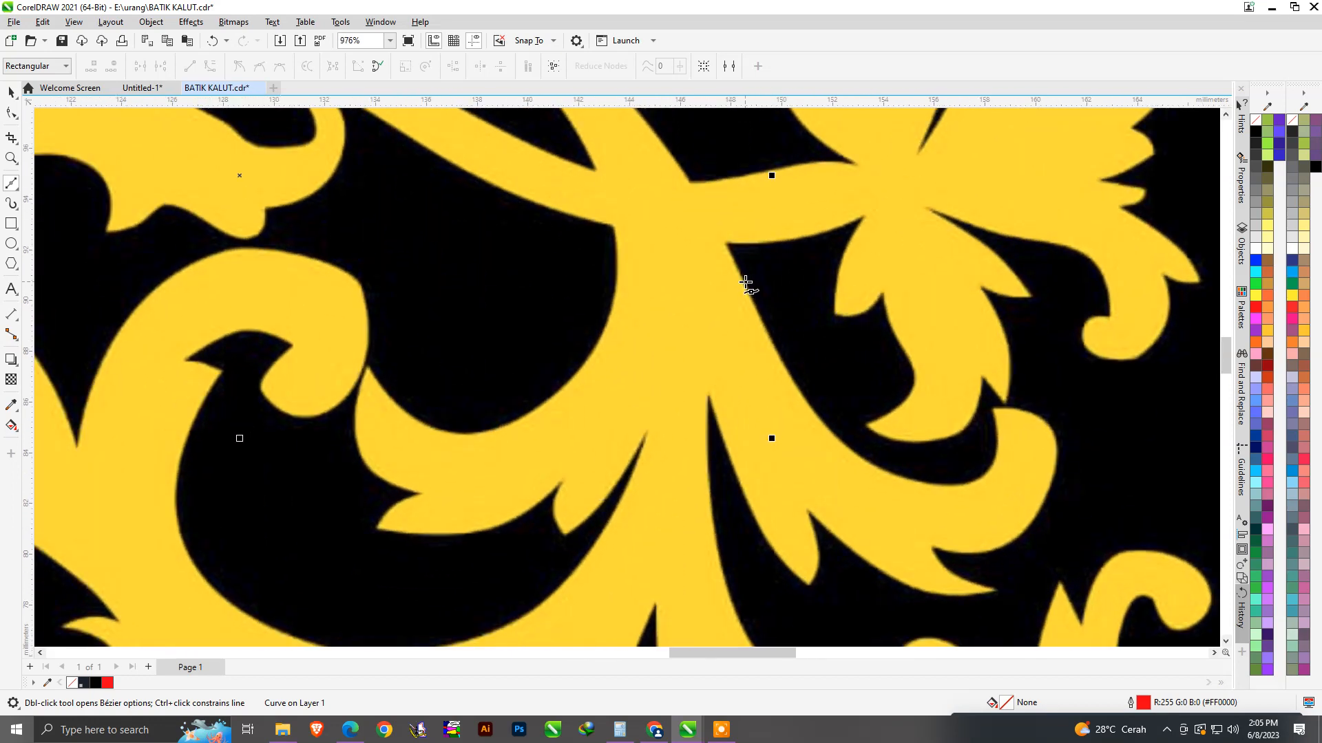
drag(746, 284, 801, 404)
scroll(802, 404, down, 1)
scroll(890, 414, up, 2)
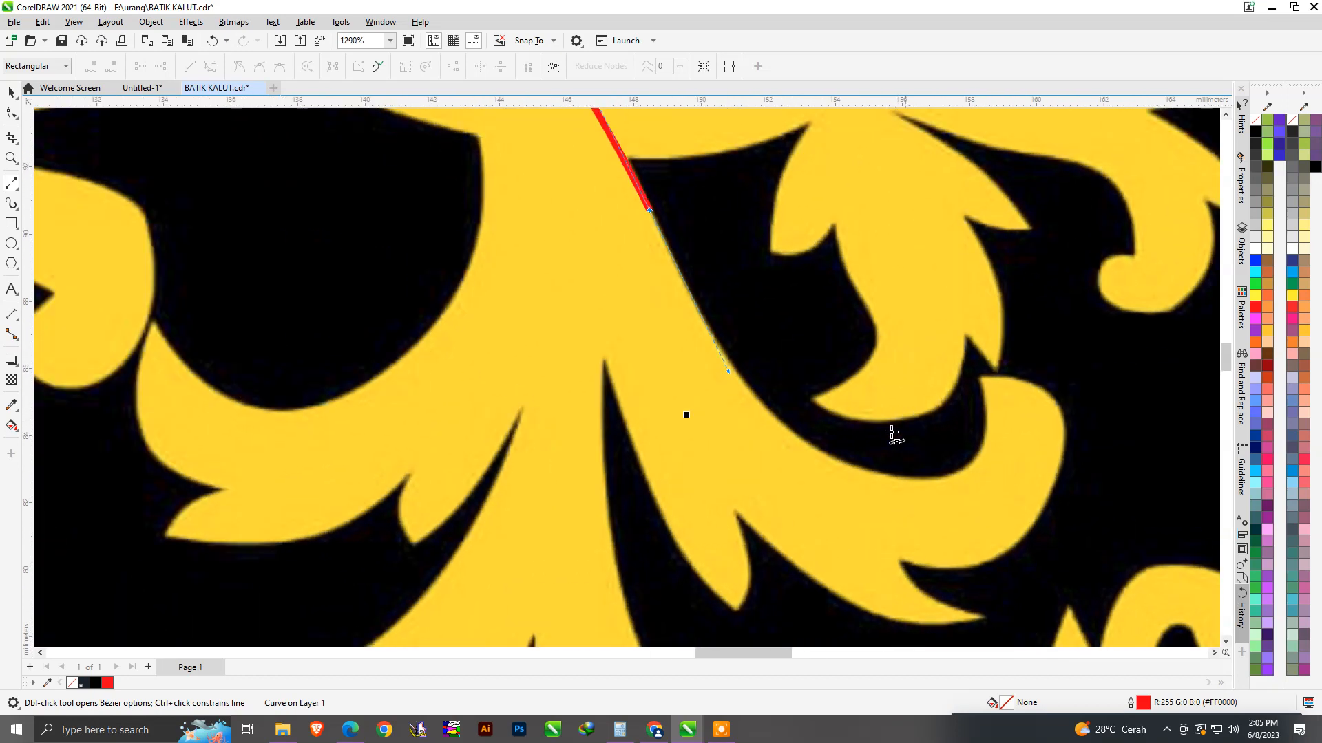
drag(852, 469, 929, 493)
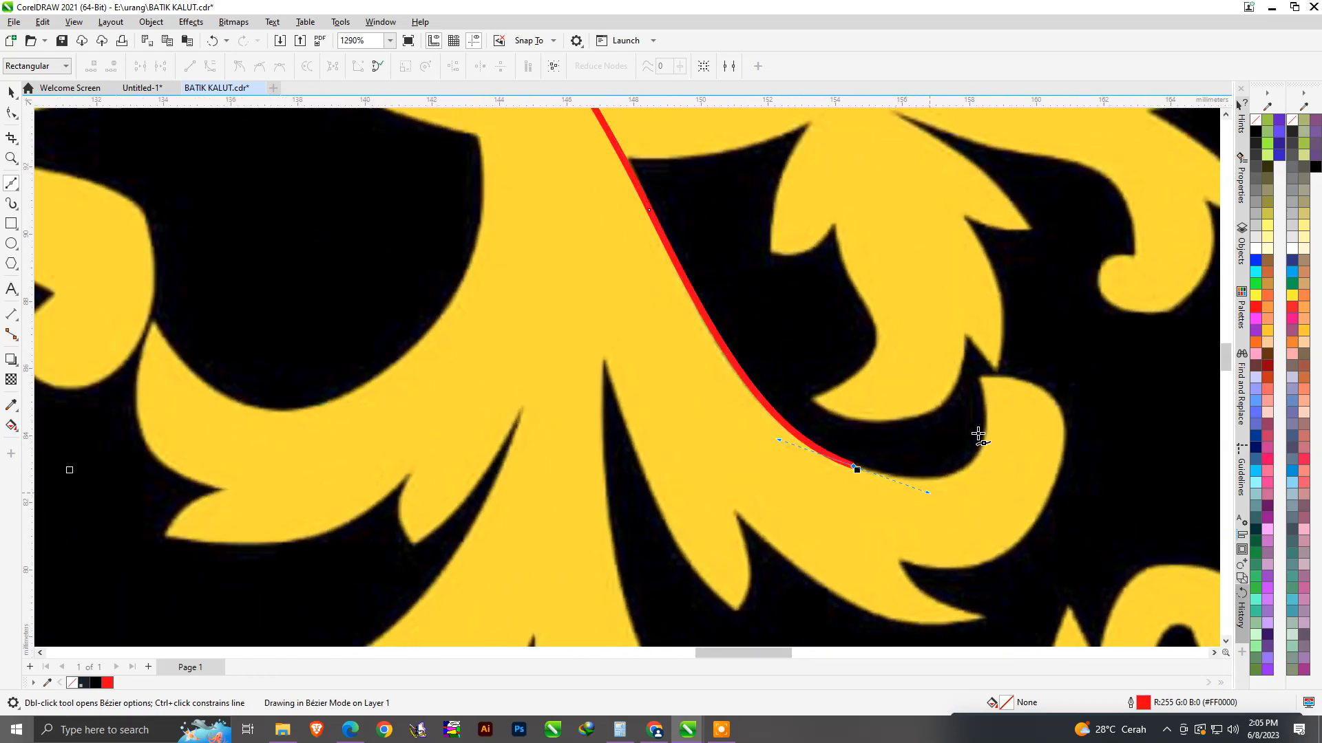
drag(980, 378, 955, 268)
scroll(1048, 370, up, 1)
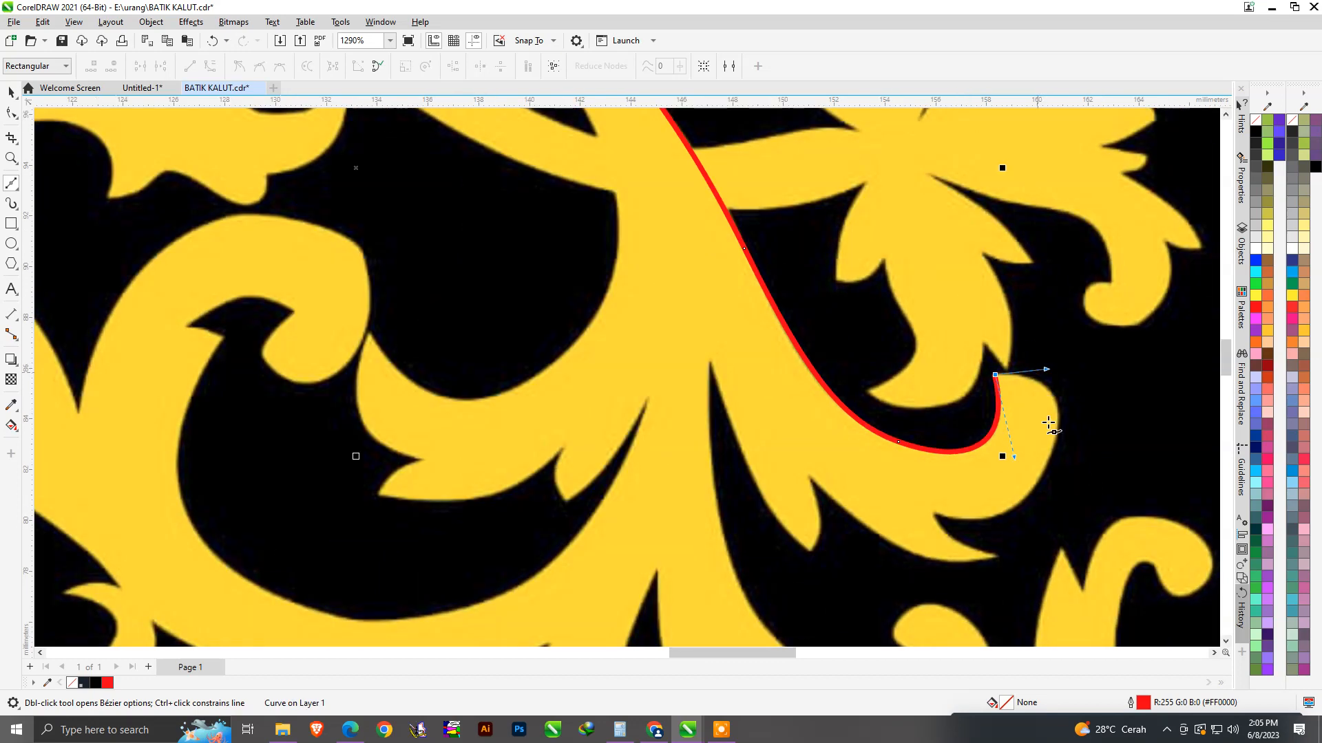
Trace the outer curve of the first curled leaf and the pointed tip below it.
drag(1061, 474, 1035, 519)
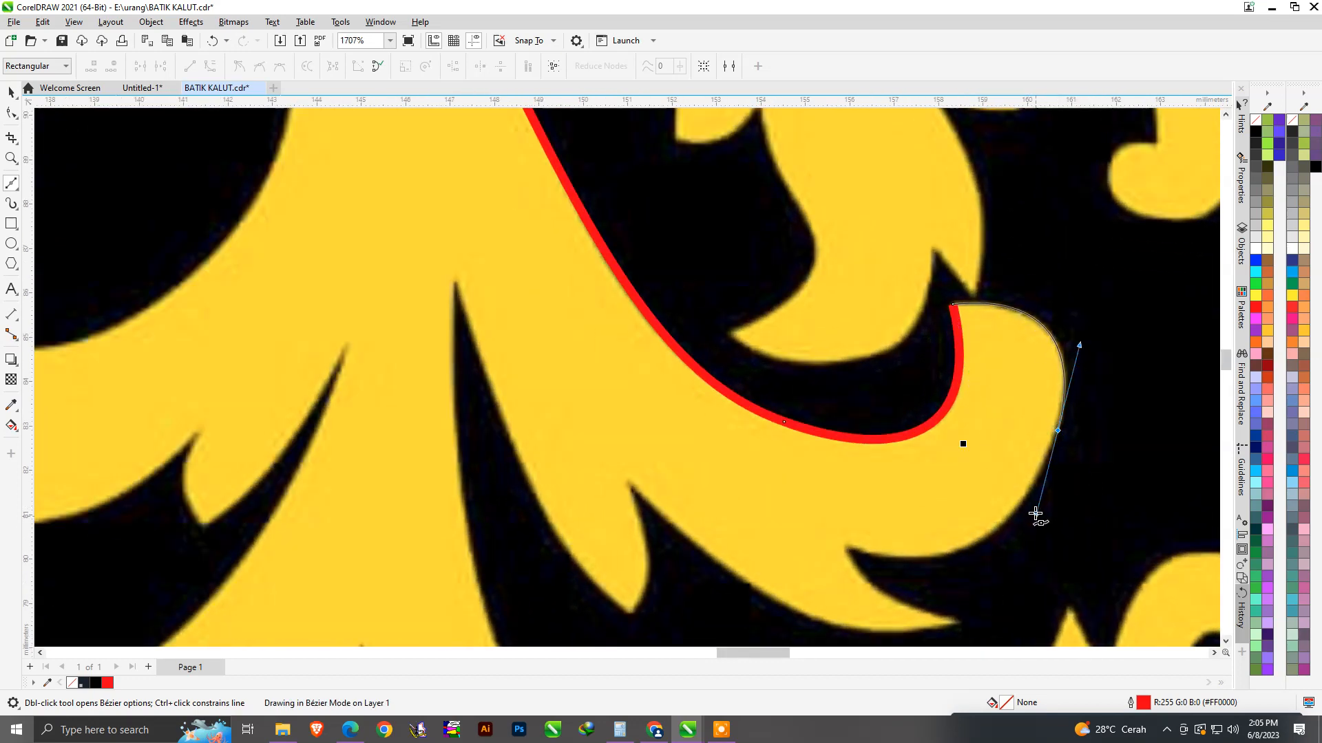
scroll(950, 534, down, 1)
scroll(918, 482, up, 2)
drag(872, 489, 753, 449)
drag(873, 527, 873, 528)
drag(1005, 574, 1046, 577)
drag(970, 598, 969, 598)
Trace the first curled leaf's underside and small lower tip, up to the narrow notch at the main stem.
drag(626, 418, 455, 211)
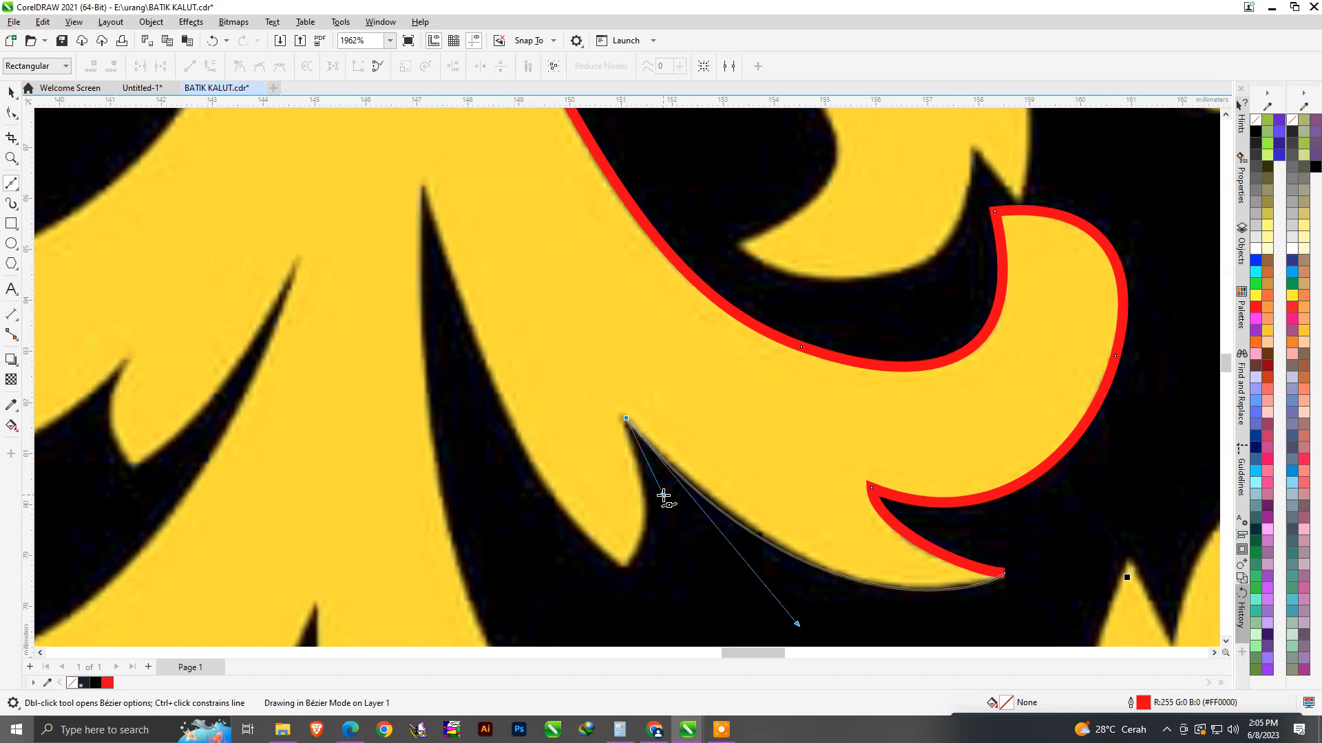
drag(625, 574, 608, 593)
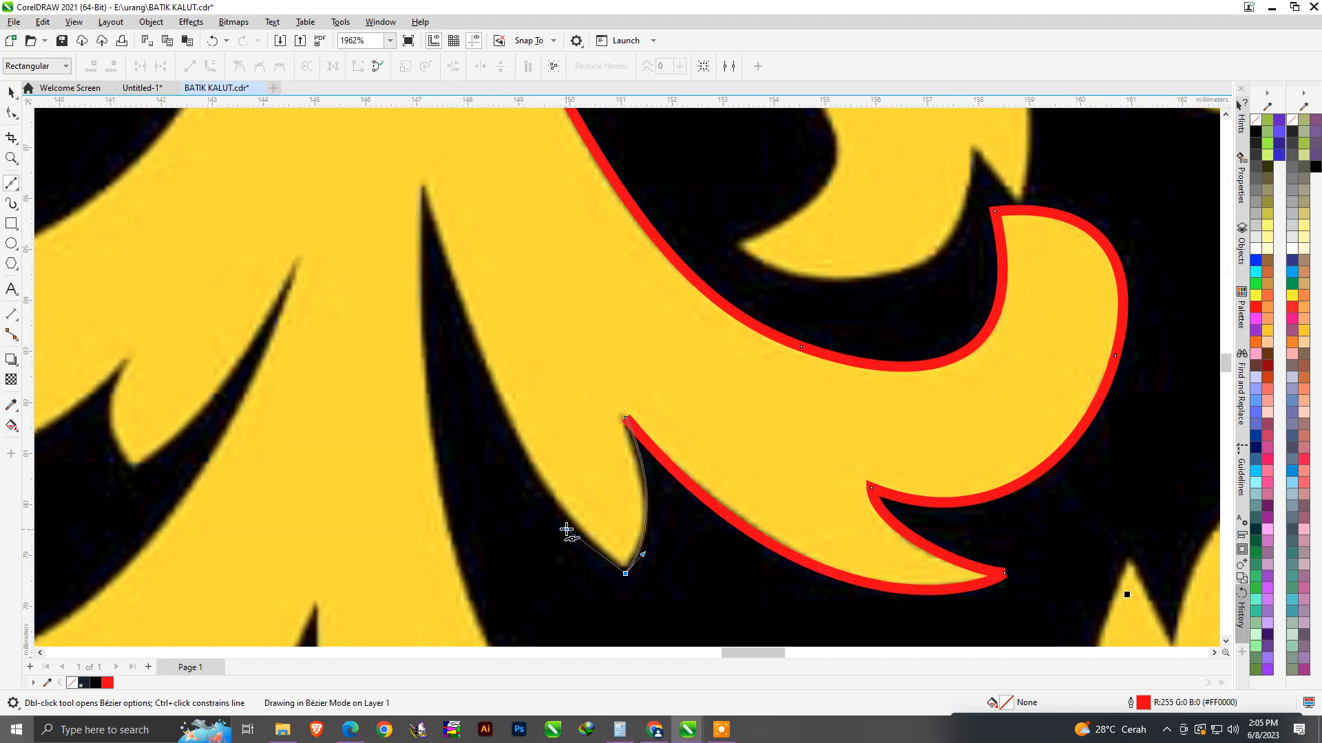
drag(566, 530, 567, 530)
scroll(567, 530, down, 2)
drag(532, 322, 503, 212)
drag(504, 361, 505, 360)
scroll(634, 363, down, 4)
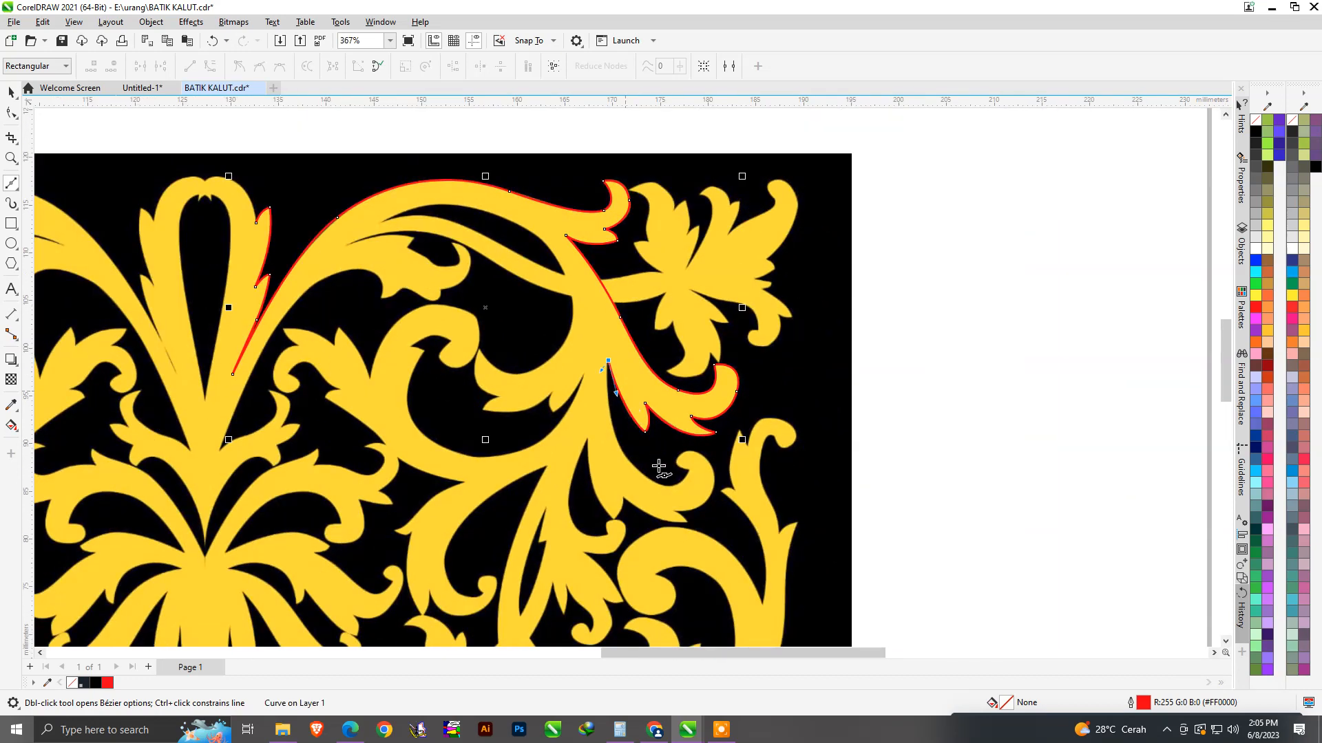
Trace the inner edge of the second curled leaf on the main stem and around its rounded tip.
scroll(613, 457, up, 3)
drag(622, 427, 696, 507)
scroll(780, 444, up, 1)
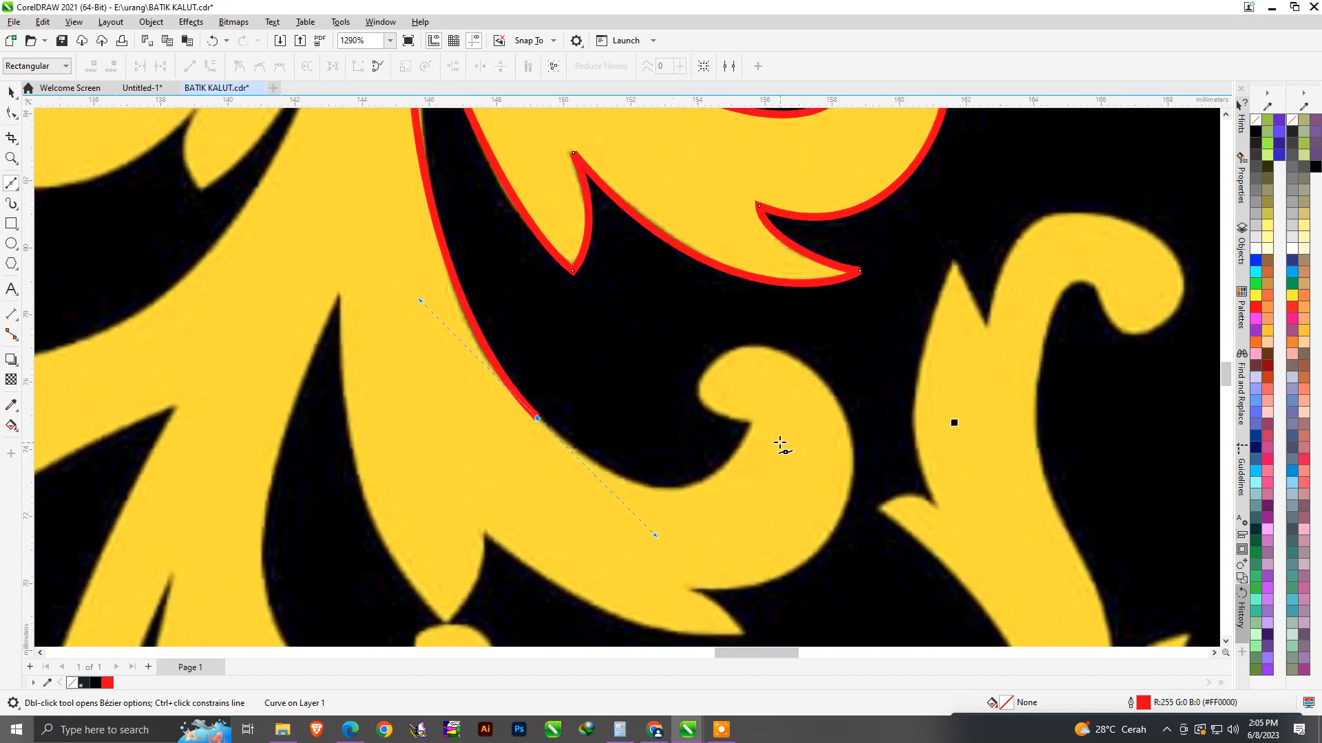
drag(753, 422, 730, 341)
drag(842, 420, 886, 517)
Trace the outer curve of the second curled leaf and the pointed tip below it.
scroll(792, 550, up, 1)
drag(716, 539, 595, 528)
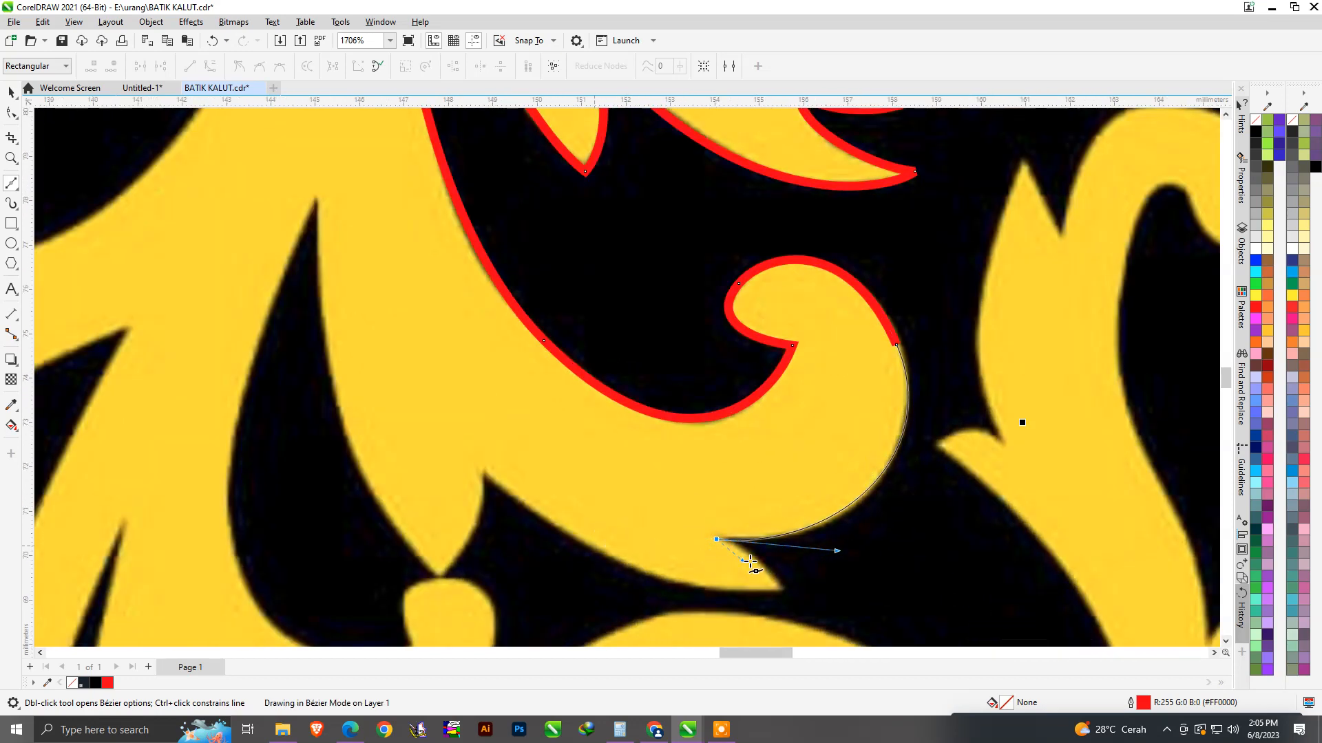
drag(782, 592, 725, 599)
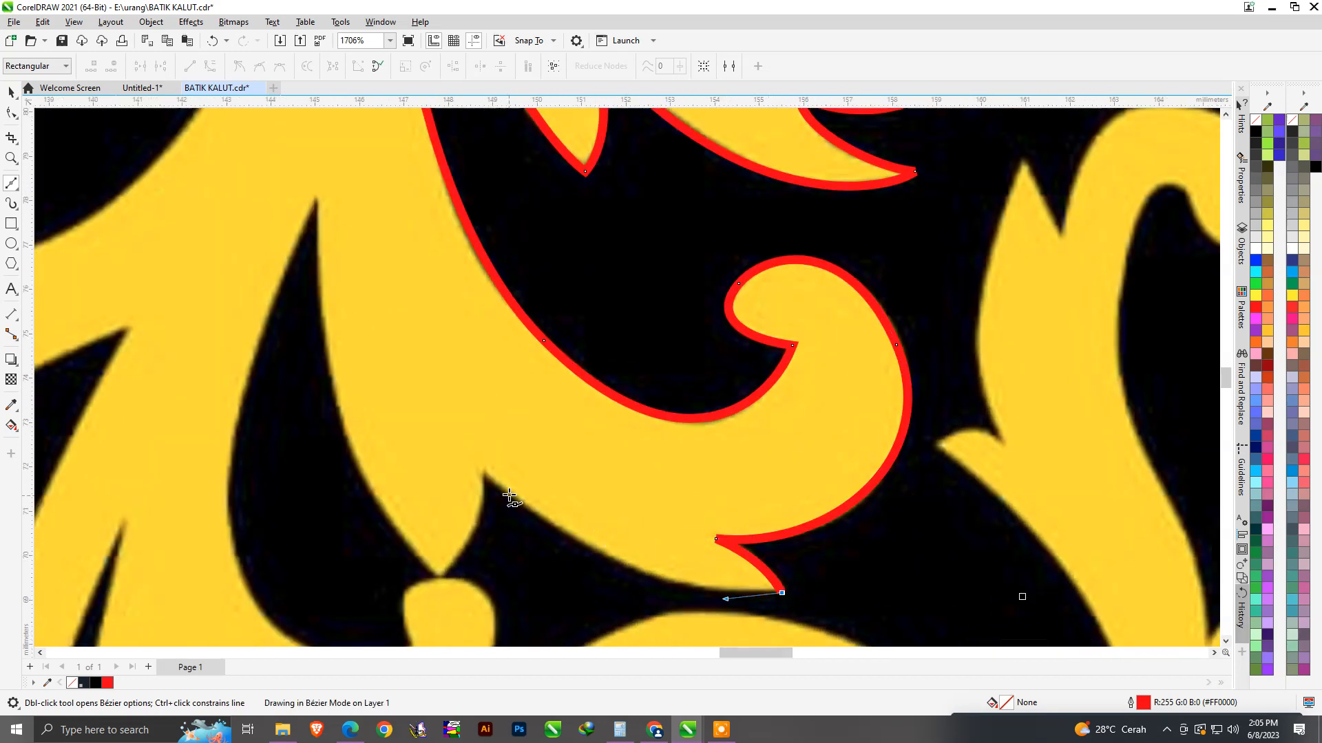
Trace the second curled leaf's underside and small lower tip, up to the narrow notch at the stem.
drag(482, 473, 366, 372)
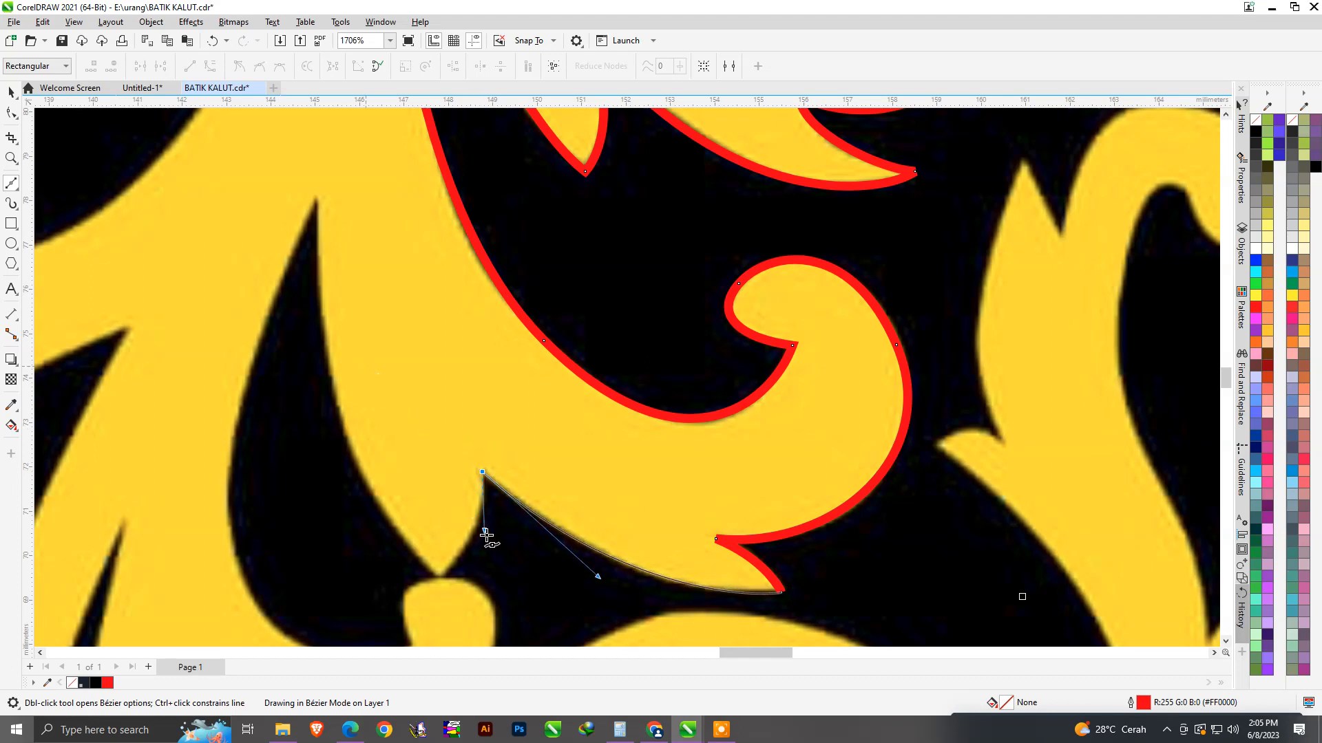
drag(487, 545, 376, 540)
scroll(535, 507, down, 1)
drag(395, 303, 394, 162)
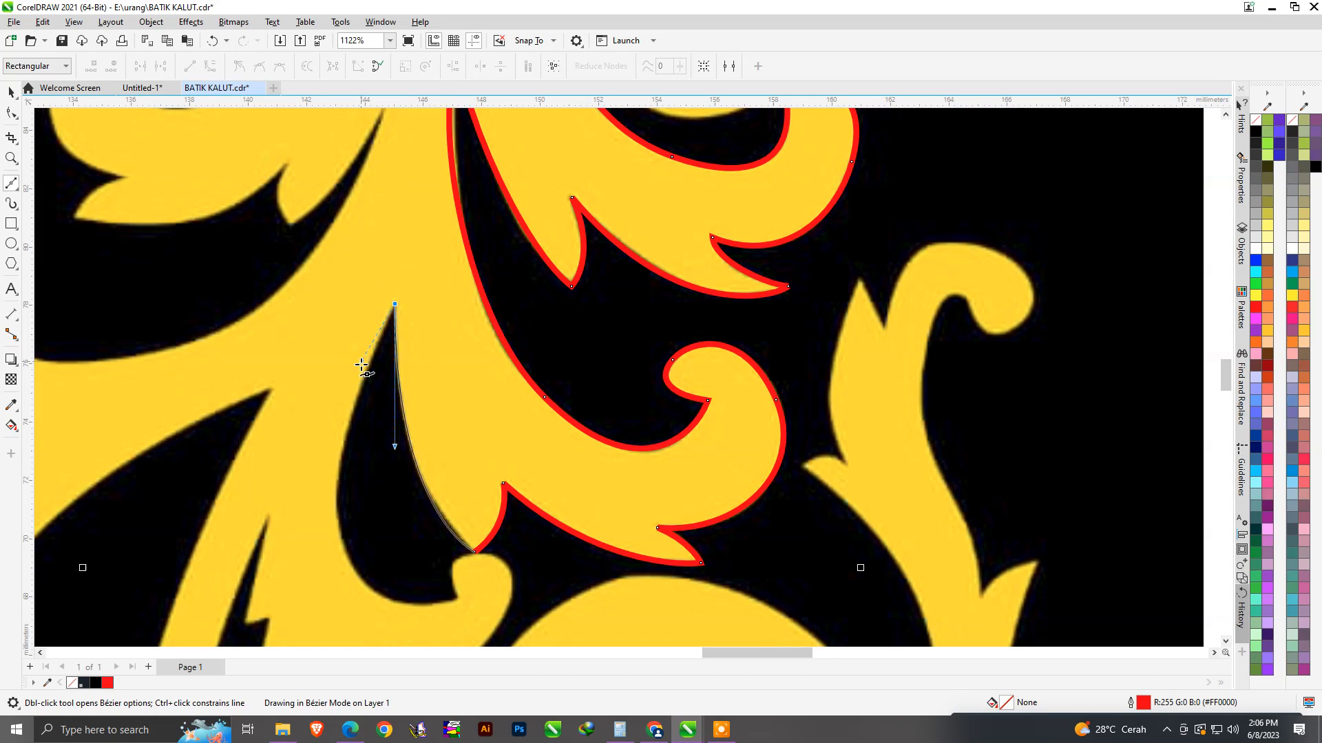
Trace from the narrow notch down the inner edge of the small third curl and around its rounded top.
scroll(514, 382, down, 2)
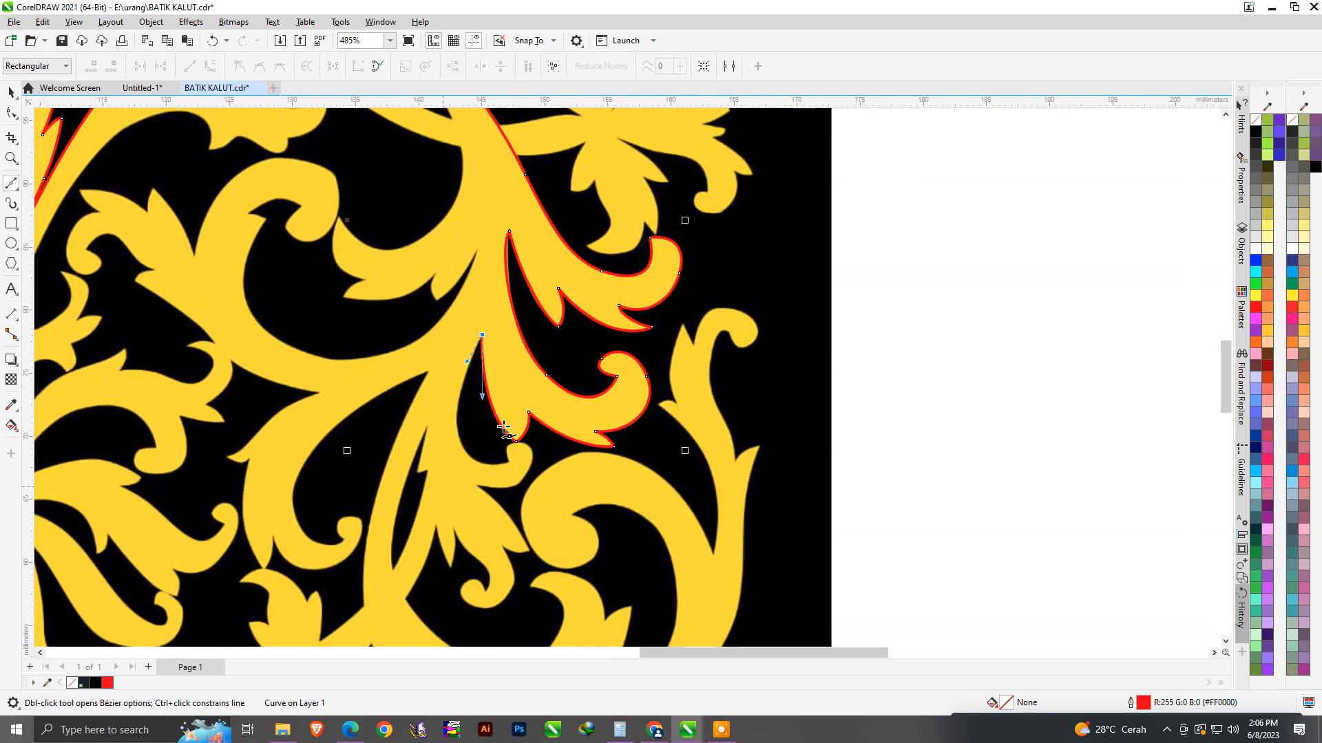
scroll(492, 438, down, 1)
scroll(492, 437, up, 3)
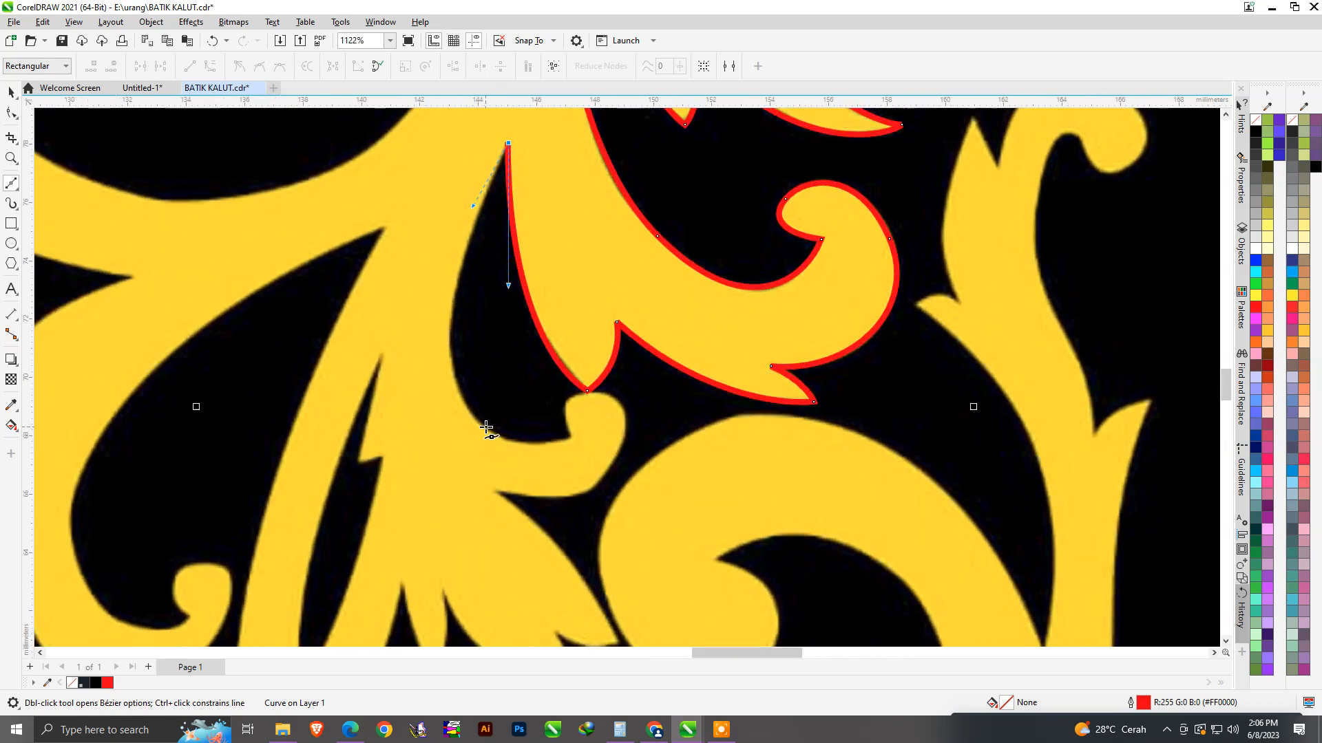
scroll(486, 427, up, 1)
drag(451, 370, 475, 454)
scroll(634, 473, up, 1)
drag(615, 437, 724, 392)
drag(586, 390, 594, 385)
drag(647, 341, 699, 333)
Trace the outer edge and underside of the small third curl, back to the notch above the pointed leaf.
drag(738, 441, 626, 535)
scroll(722, 463, down, 1)
scroll(654, 533, up, 2)
click(457, 527)
scroll(611, 446, down, 3)
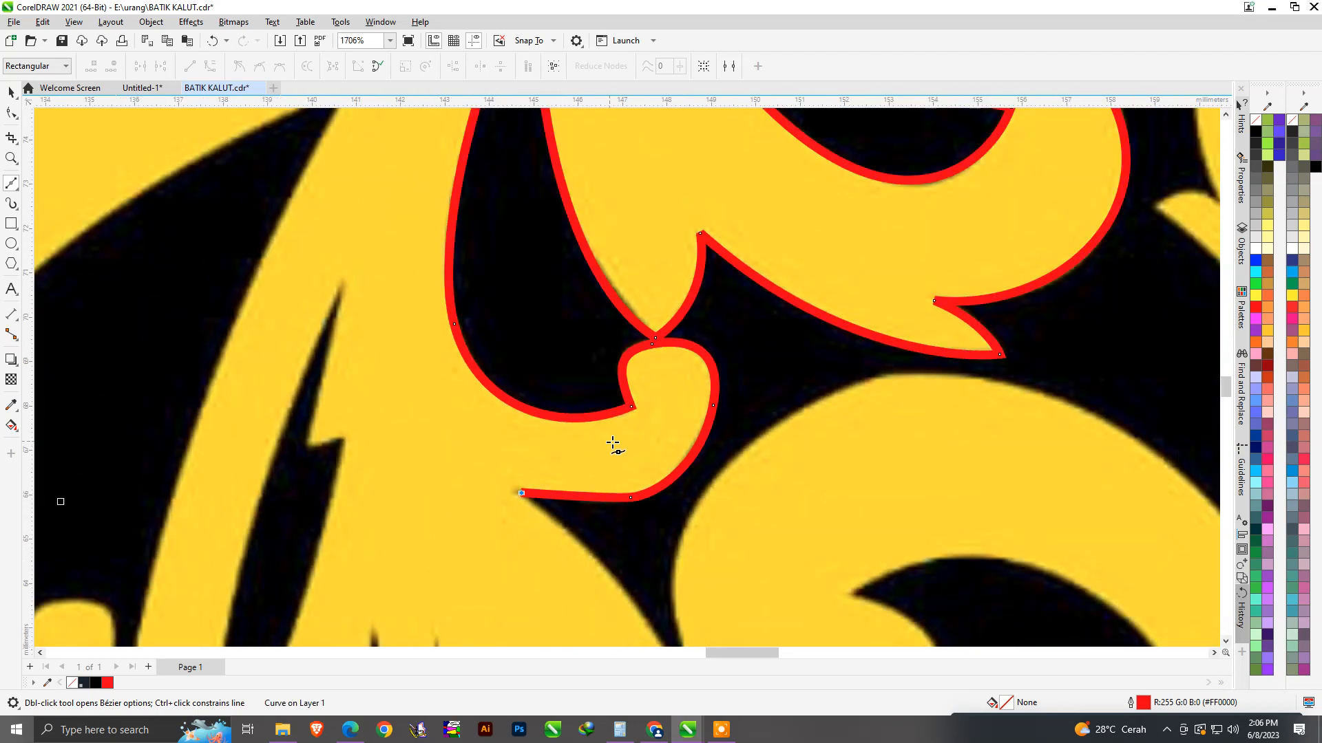
Trace the outer edge of the pointed leaf below the third curl, around its tip to the next notch.
scroll(664, 458, up, 1)
scroll(654, 571, up, 2)
drag(672, 497, 752, 645)
drag(764, 701, 651, 402)
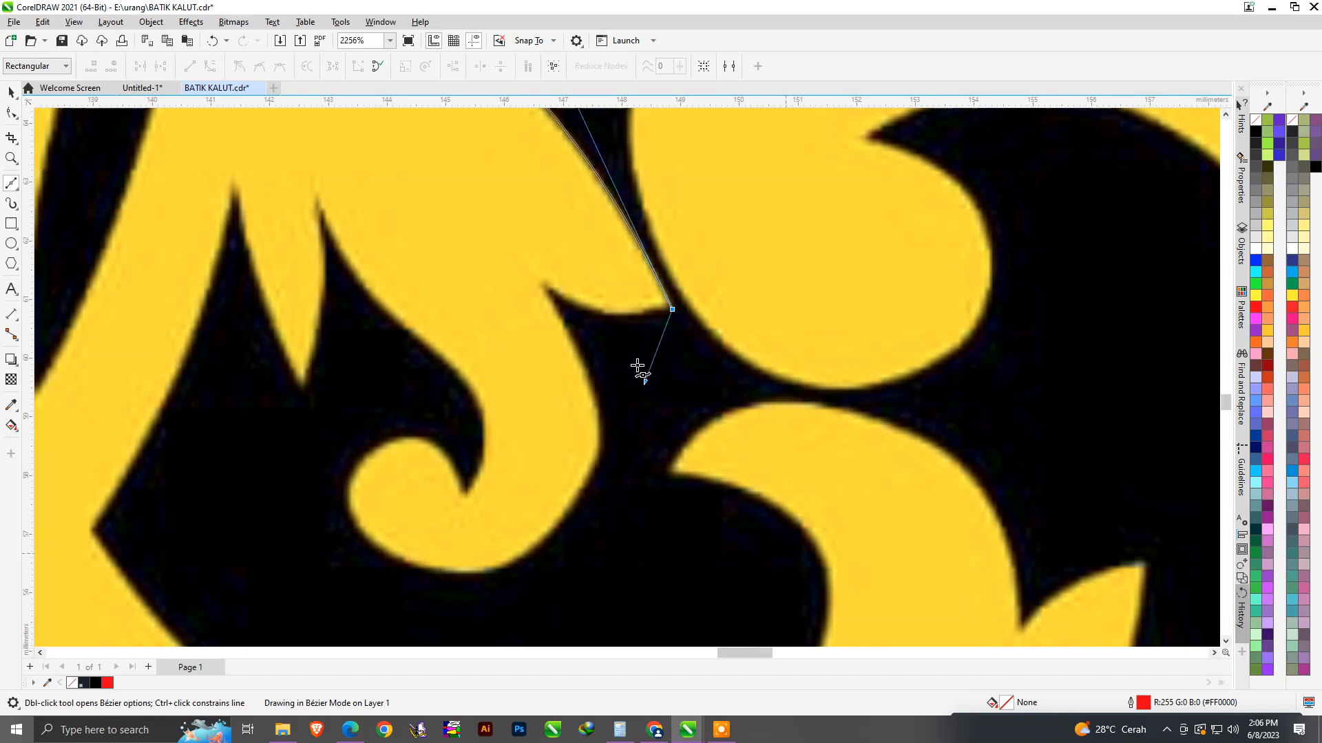
drag(631, 326, 543, 289)
scroll(563, 305, up, 2)
drag(608, 398, 616, 402)
scroll(709, 397, down, 2)
scroll(673, 517, up, 2)
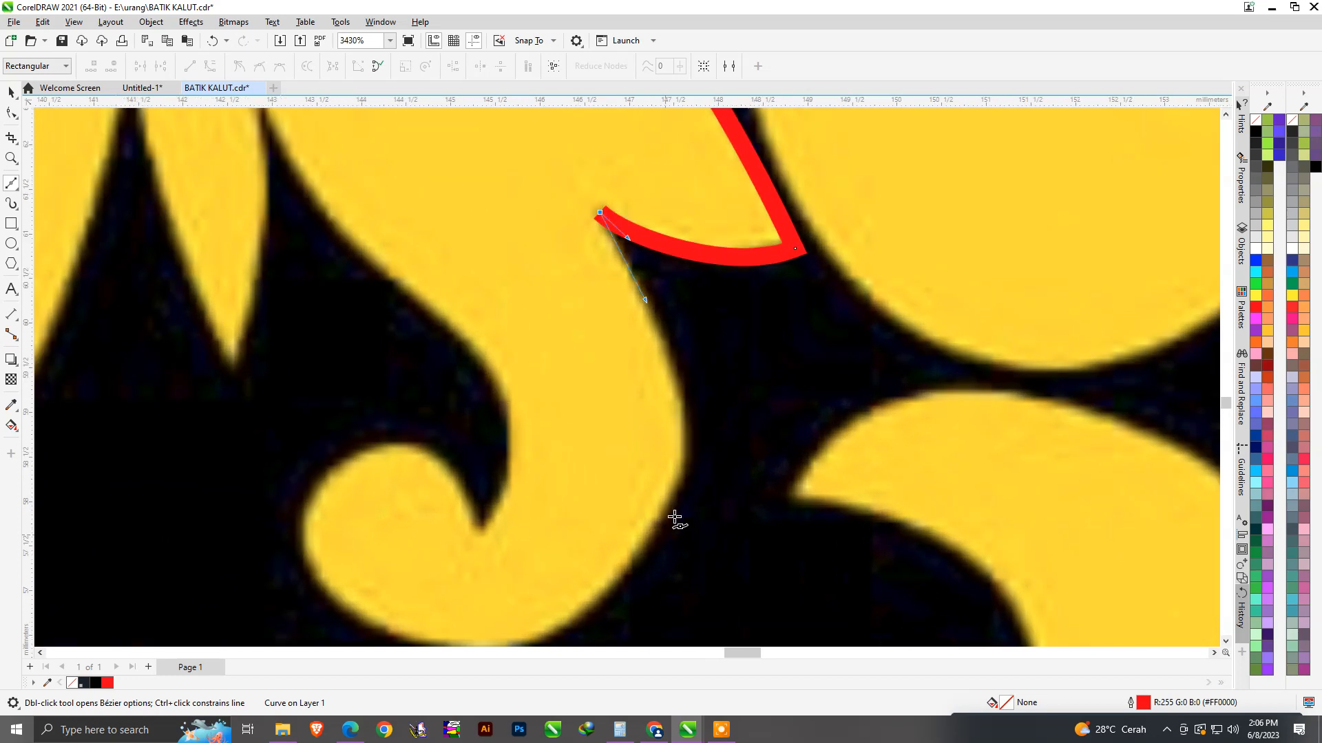
Trace the outer curve of the hanging curl beneath the pointed leaf and around its rounded end.
drag(677, 494, 497, 539)
scroll(782, 451, down, 2)
scroll(560, 560, up, 2)
scroll(465, 431, up, 2)
drag(475, 405, 515, 310)
drag(700, 455, 740, 466)
scroll(736, 481, down, 4)
scroll(695, 300, up, 3)
Trace the hanging curl's inner edge up to its notch and outline the narrow spike beside the stem.
drag(671, 314, 580, 223)
scroll(759, 482, down, 4)
scroll(608, 234, up, 2)
drag(602, 328, 600, 330)
drag(566, 483, 548, 530)
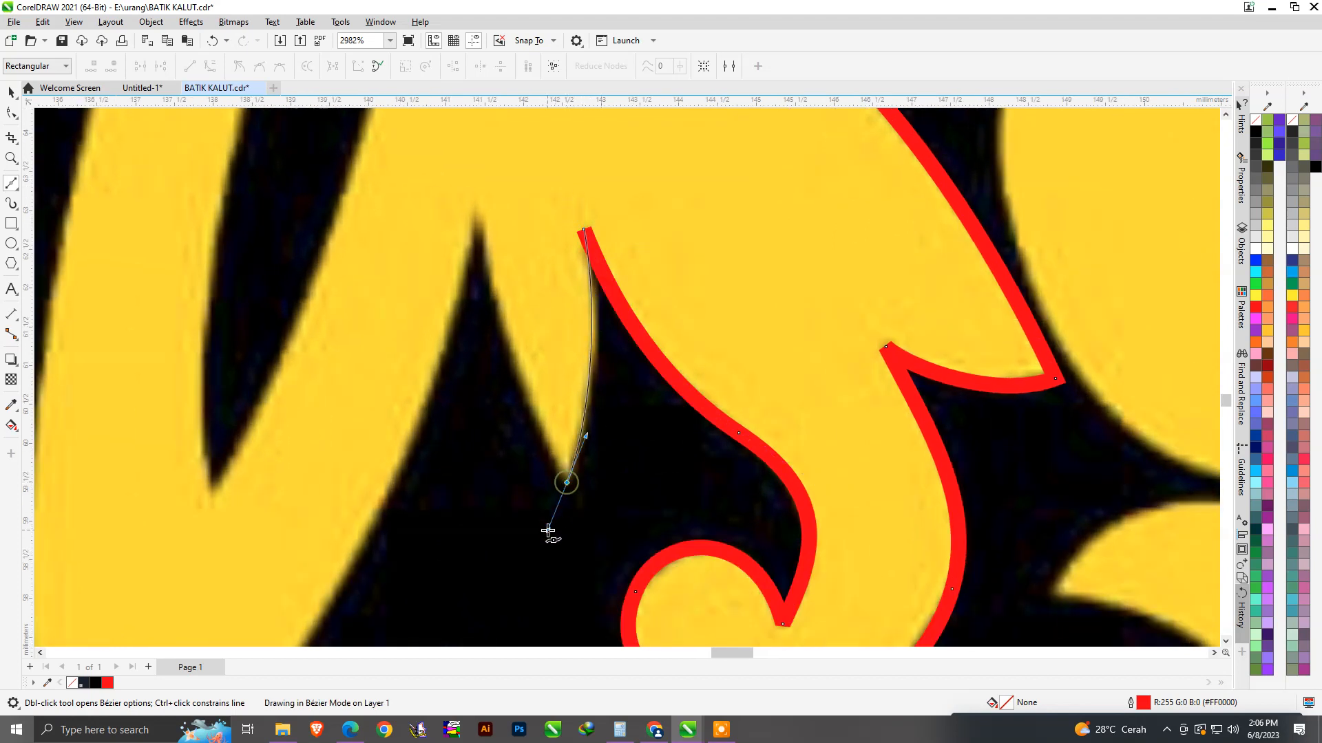
drag(504, 393, 507, 383)
drag(473, 214, 450, 341)
Trace the stem's right edge from the narrow spike down to the notch at the bottom leaf cluster.
scroll(731, 339, down, 10)
scroll(630, 433, up, 4)
scroll(679, 413, down, 6)
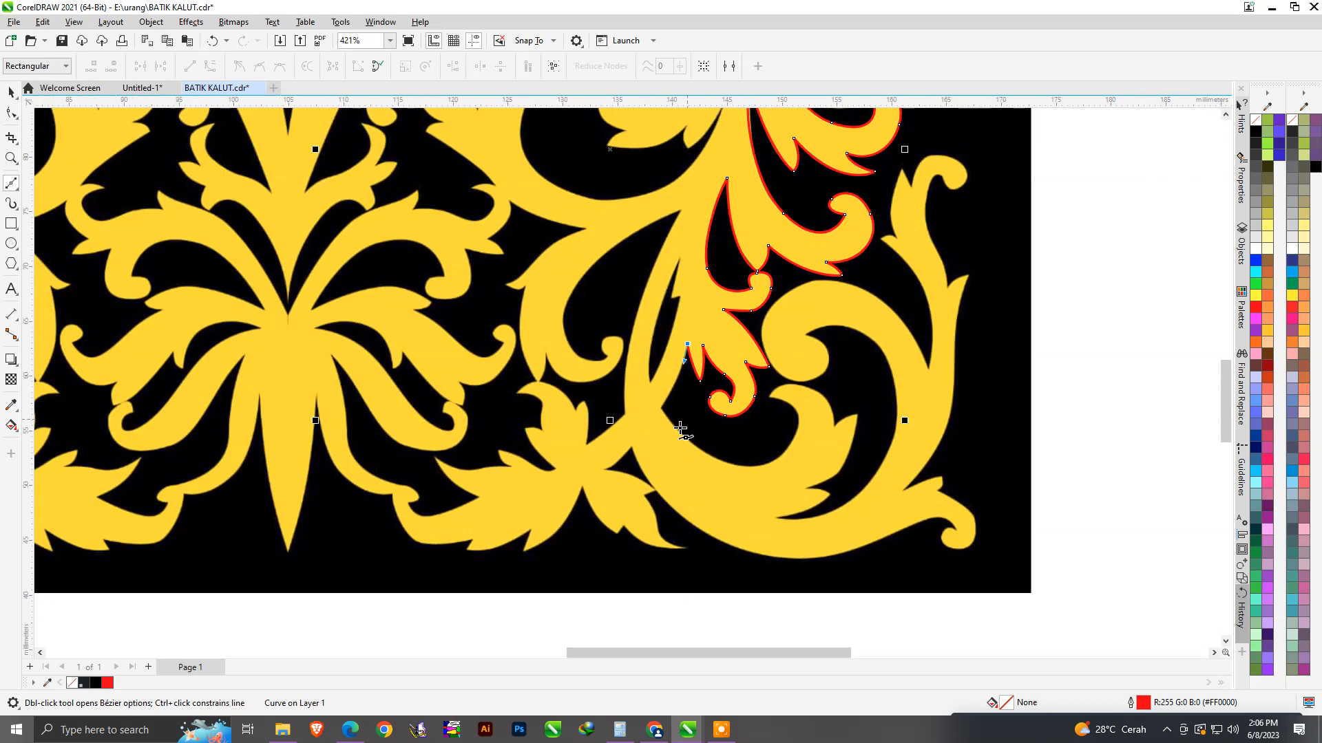
scroll(661, 448, up, 2)
scroll(679, 457, down, 3)
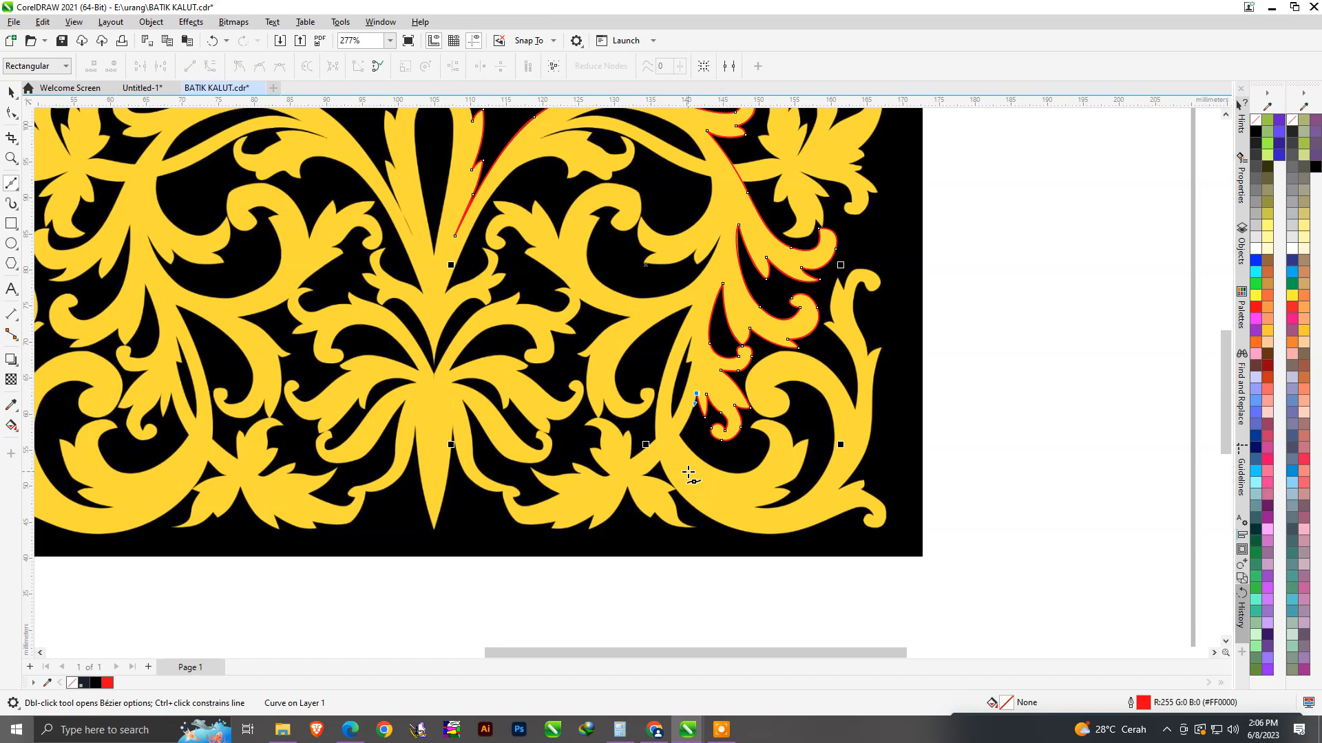
scroll(702, 466, down, 1)
scroll(700, 434, up, 2)
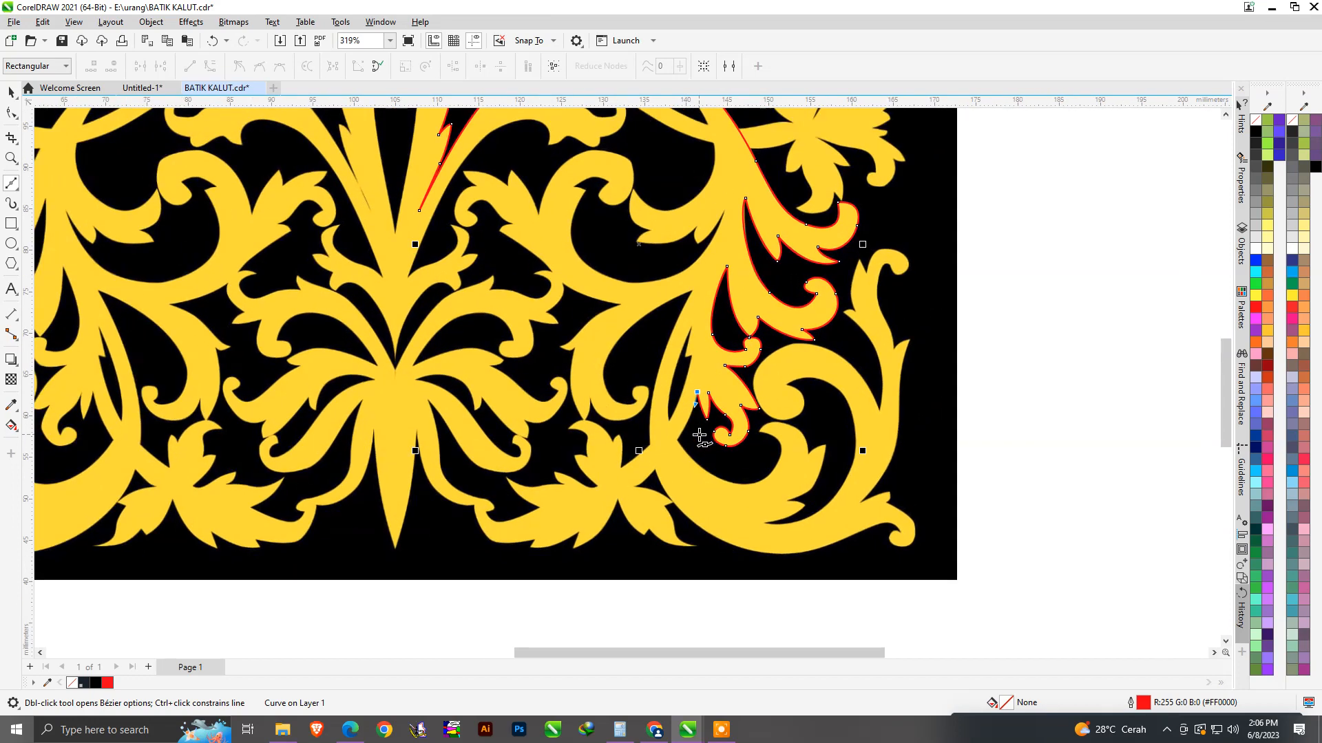
scroll(683, 447, up, 9)
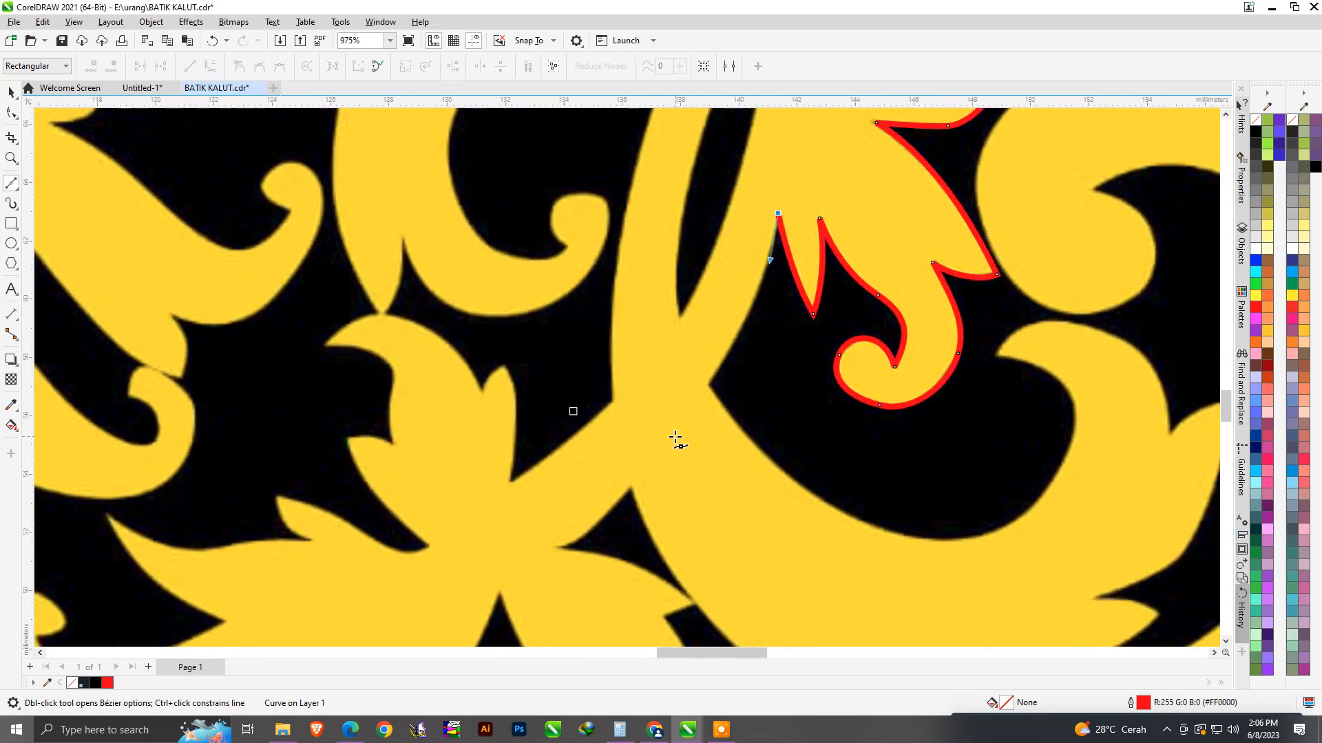
drag(674, 439, 593, 513)
scroll(647, 503, down, 3)
scroll(590, 534, up, 2)
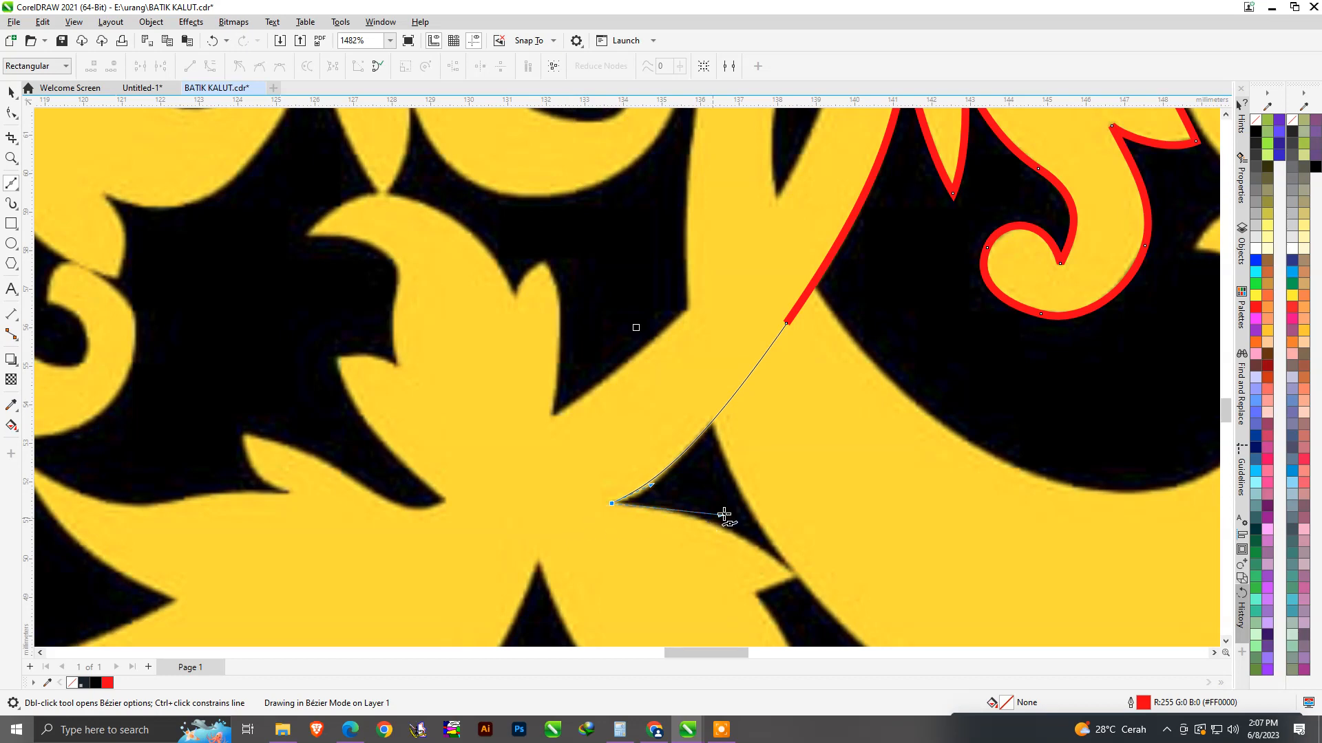
Trace the upper edge of the bottom cluster's right lobe, past its side tip to the pointed end.
scroll(726, 482, up, 2)
drag(771, 517, 741, 568)
scroll(757, 482, down, 10)
scroll(764, 468, up, 11)
drag(750, 426, 771, 516)
drag(914, 553, 860, 577)
Trace the right lobe's underside and small lower tip, up to the notch between the two bottom lobes.
drag(573, 438, 495, 319)
drag(541, 480, 459, 457)
scroll(551, 461, down, 1)
drag(414, 284, 395, 206)
drag(385, 359, 384, 361)
Trace the lower edge of the bottom cluster's left lobe, including its two jagged points.
scroll(449, 439, down, 2)
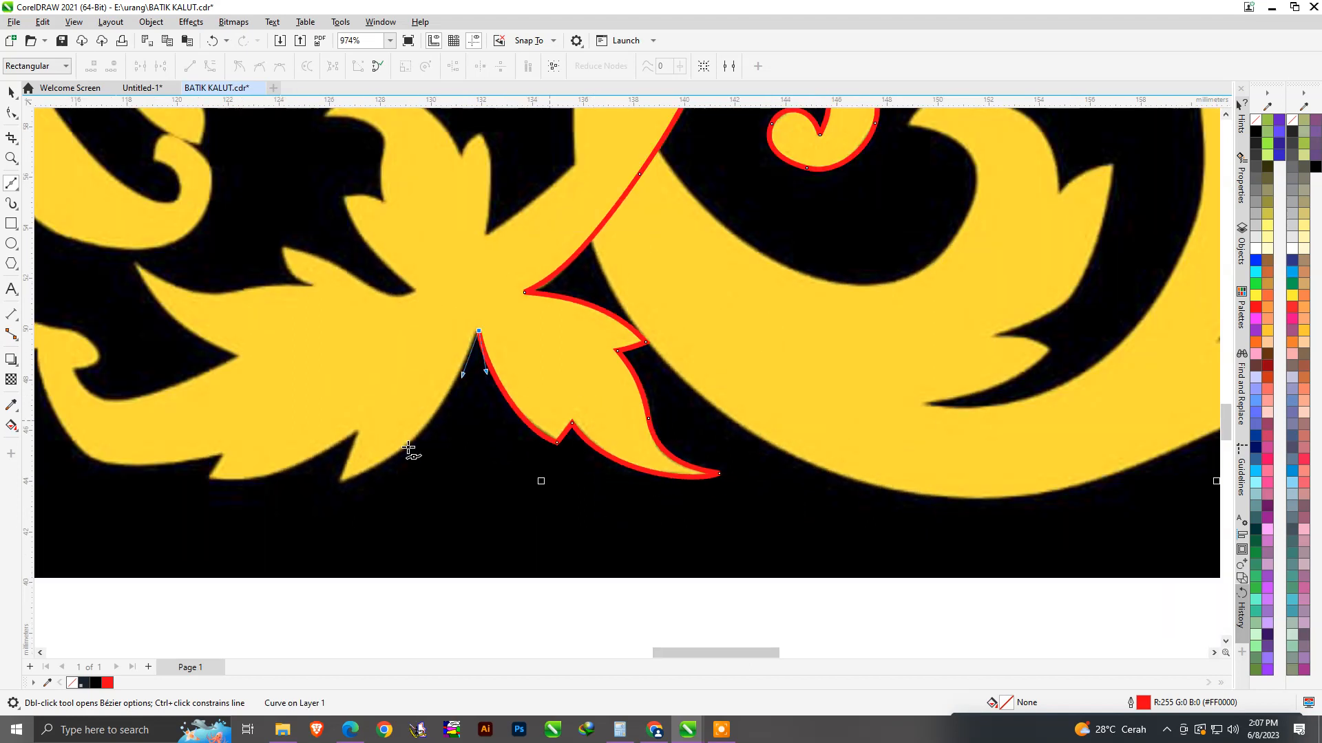
scroll(391, 496, up, 2)
drag(372, 501, 214, 529)
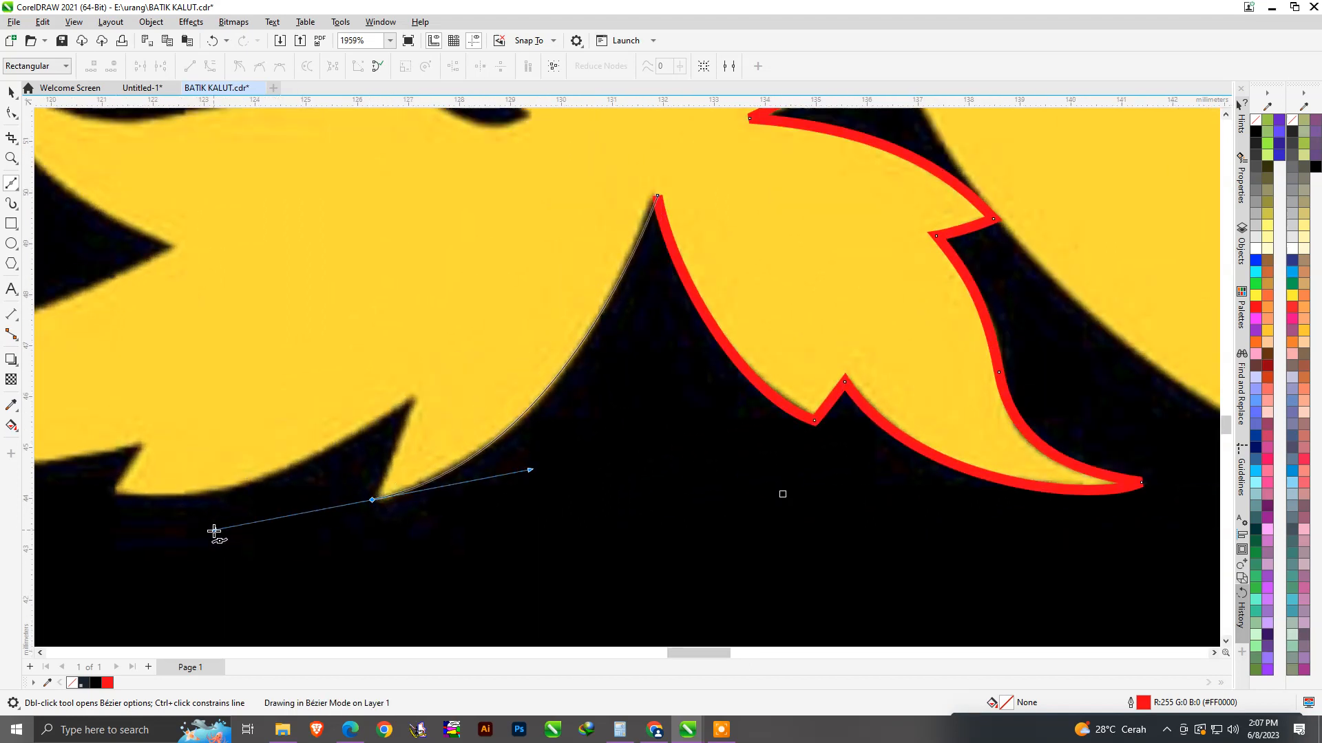
drag(393, 454, 393, 453)
drag(413, 399, 365, 432)
scroll(344, 448, down, 2)
scroll(316, 466, up, 2)
drag(314, 493, 162, 478)
click(341, 446)
Trace the left lobe's remaining underside and around its hooked, rounded end to the inner corner.
scroll(602, 534, down, 2)
scroll(262, 463, up, 3)
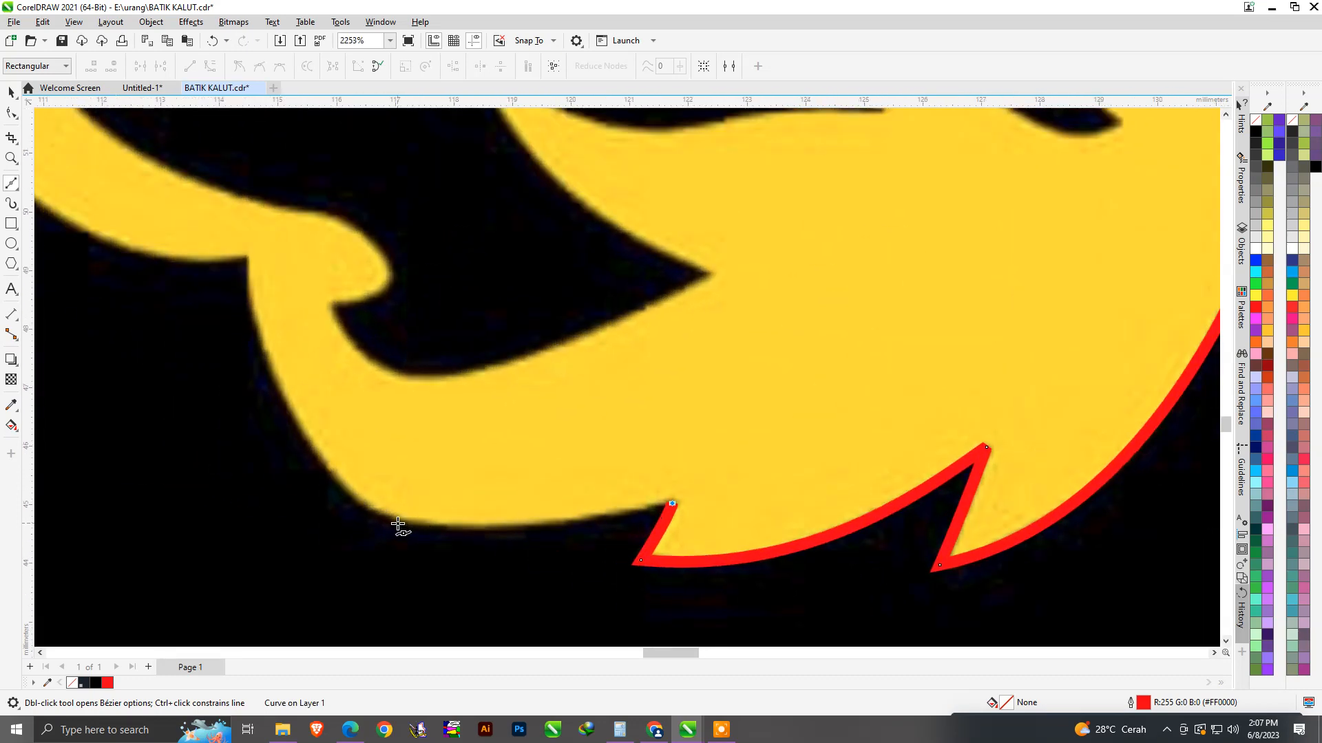
drag(349, 493, 275, 422)
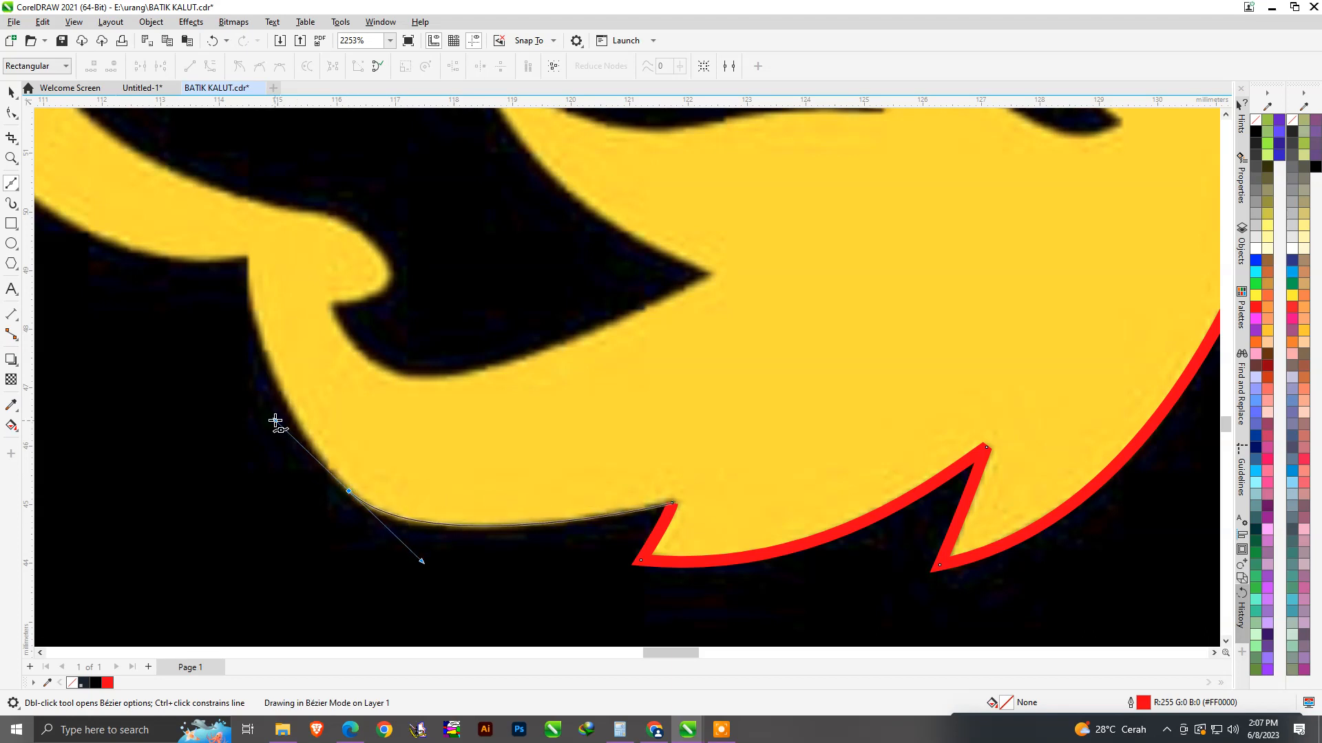
scroll(315, 354, down, 2)
scroll(288, 328, up, 3)
drag(292, 331, 330, 283)
drag(421, 344, 315, 406)
scroll(405, 424, up, 4)
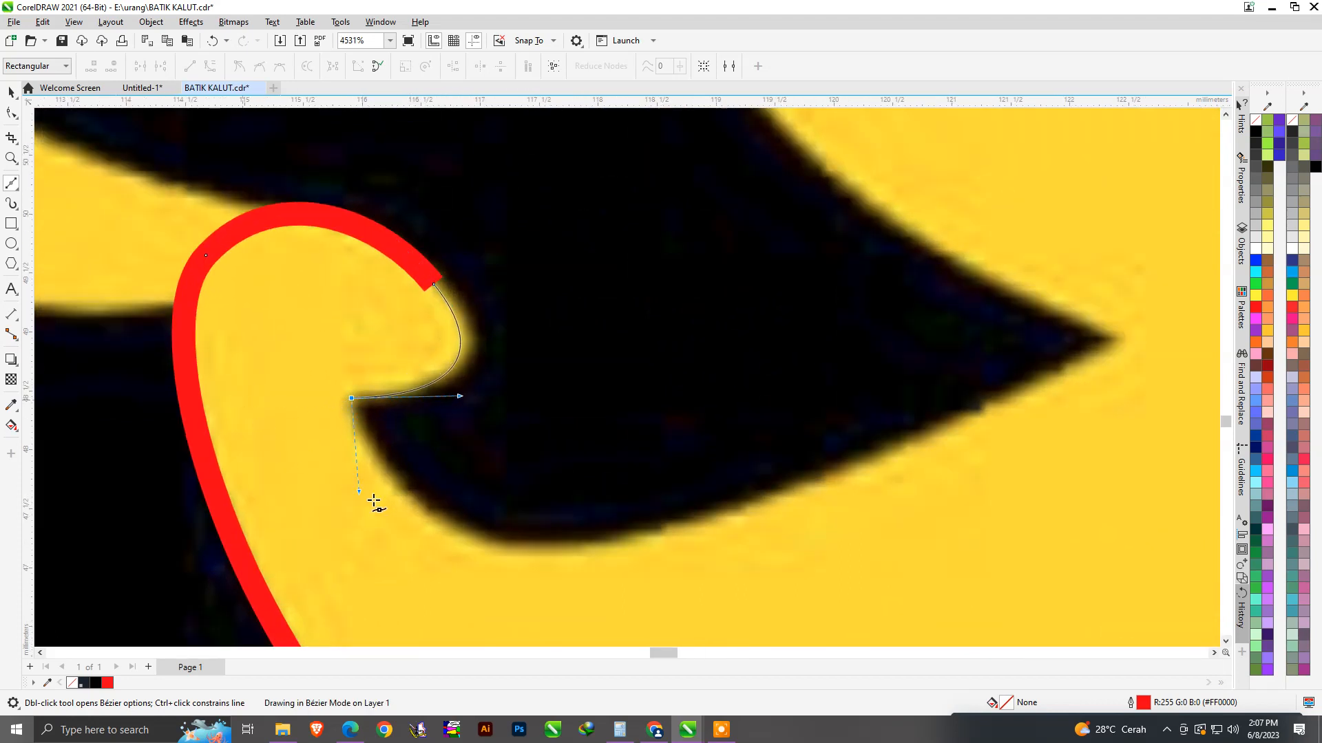
Trace the inner edge of the hooked end up to the sharp notch beneath the left pointed leaf.
drag(374, 501, 410, 517)
drag(699, 523, 946, 457)
click(1119, 336)
Trace the underside of the left pointed leaf, around its tip and along the first part of its upper edge.
scroll(673, 581, down, 3)
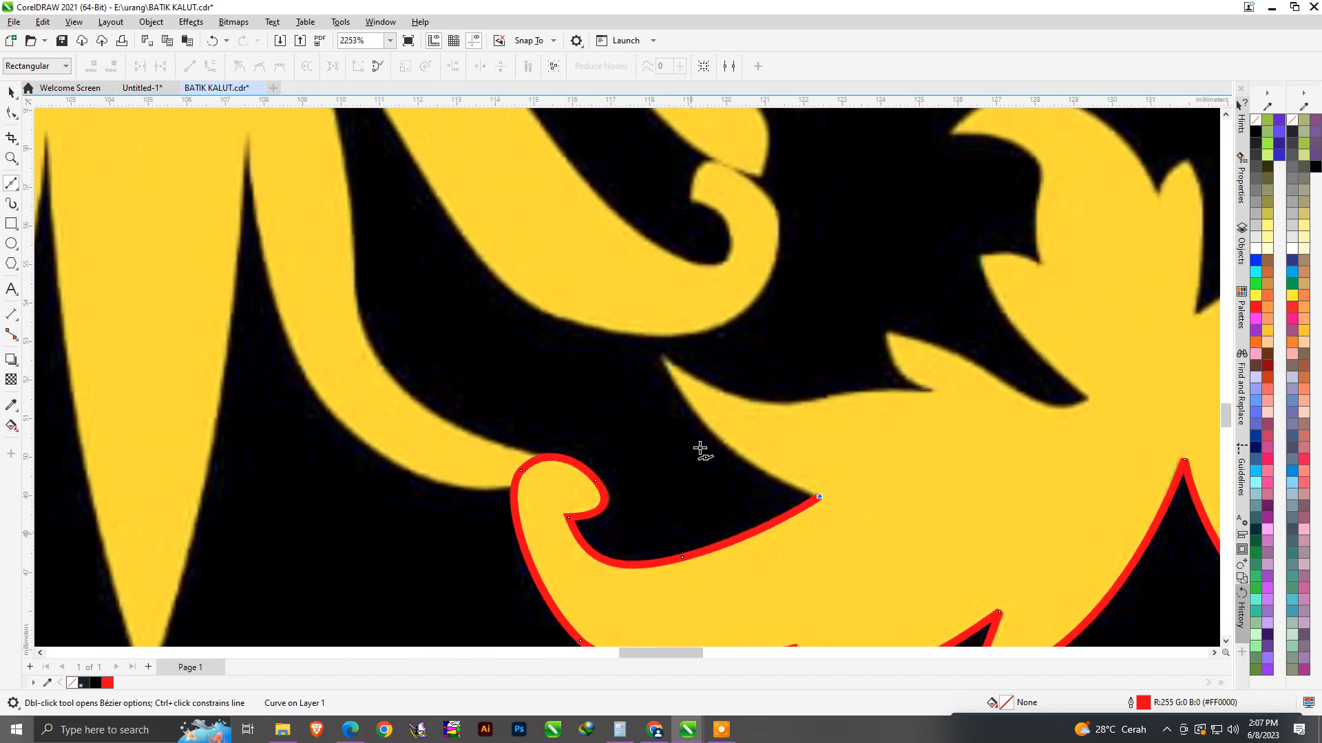
scroll(693, 402, up, 2)
drag(645, 333, 589, 177)
scroll(888, 410, up, 2)
drag(809, 416, 1023, 406)
Continue the left leaf's upper edge to the next corner and trace the side of the small tip above it.
scroll(725, 422, down, 2)
scroll(988, 406, up, 2)
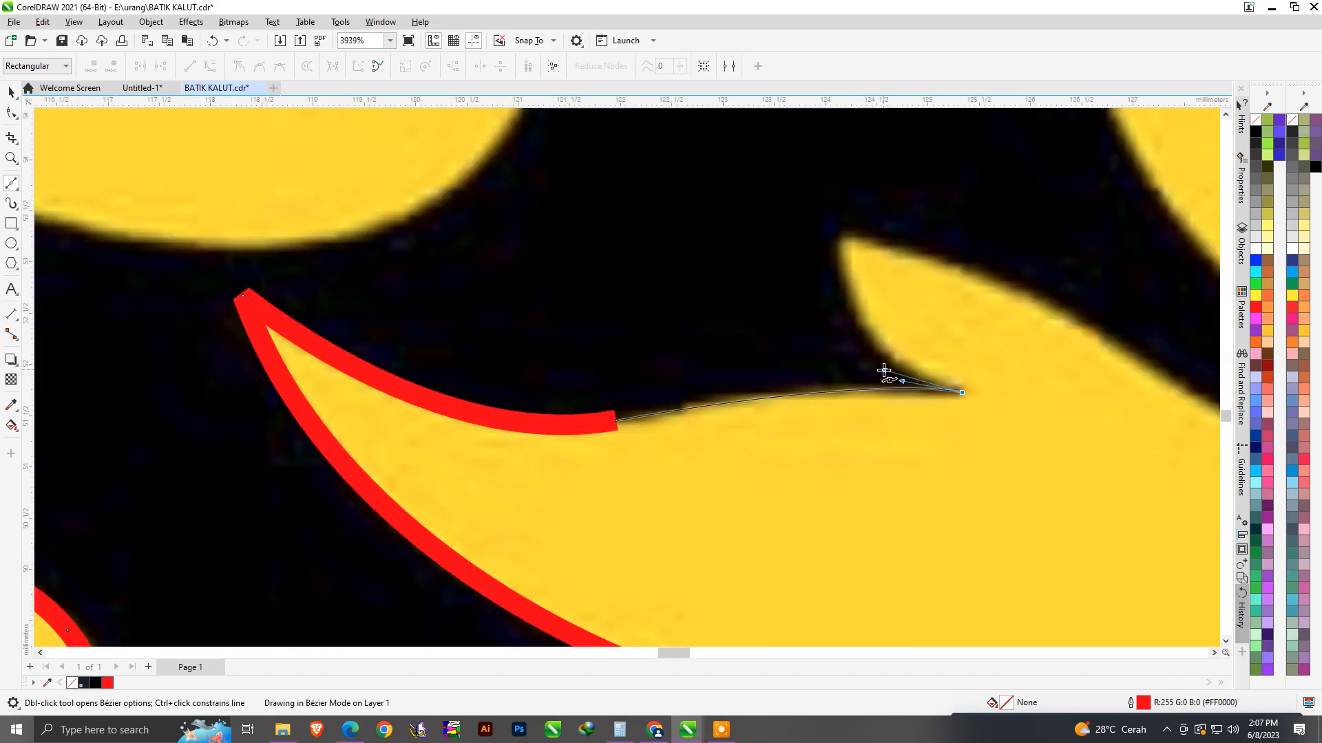
drag(884, 372, 883, 372)
drag(839, 238, 840, 167)
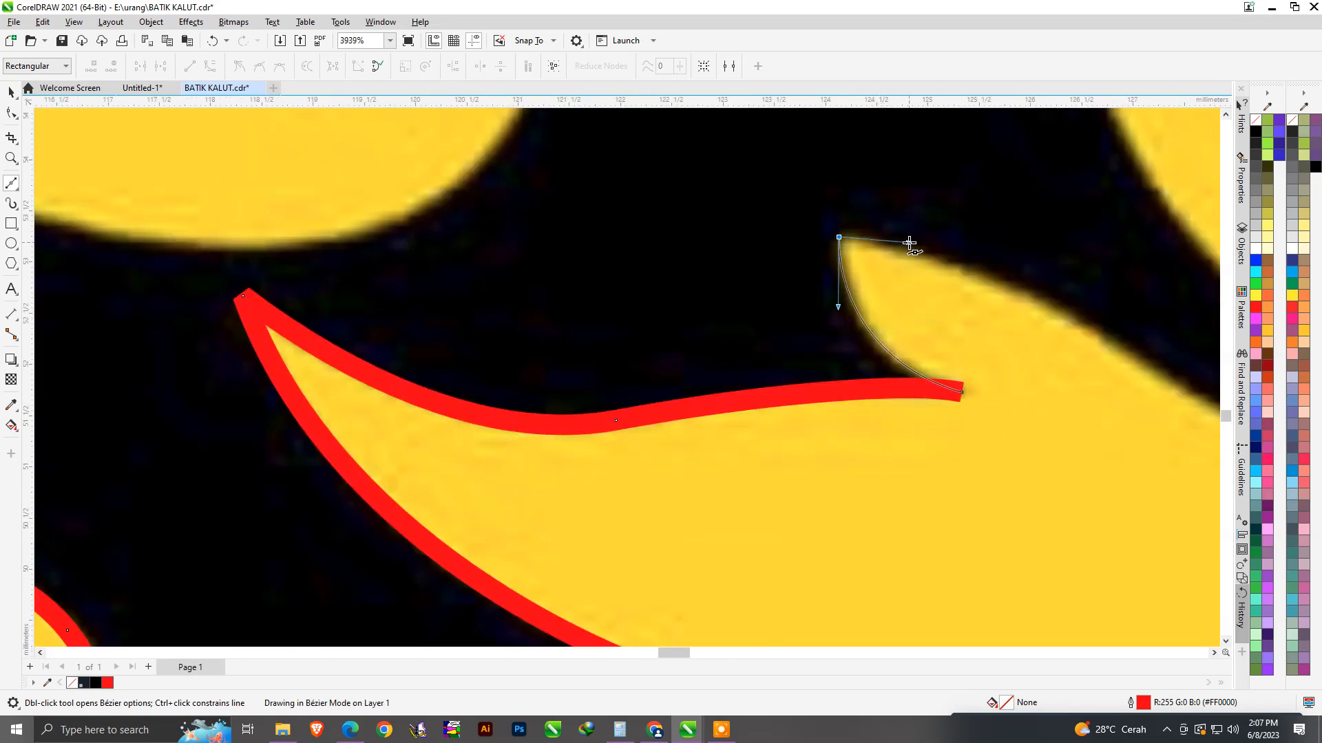
drag(910, 243, 910, 243)
scroll(737, 298, down, 2)
scroll(725, 343, down, 1)
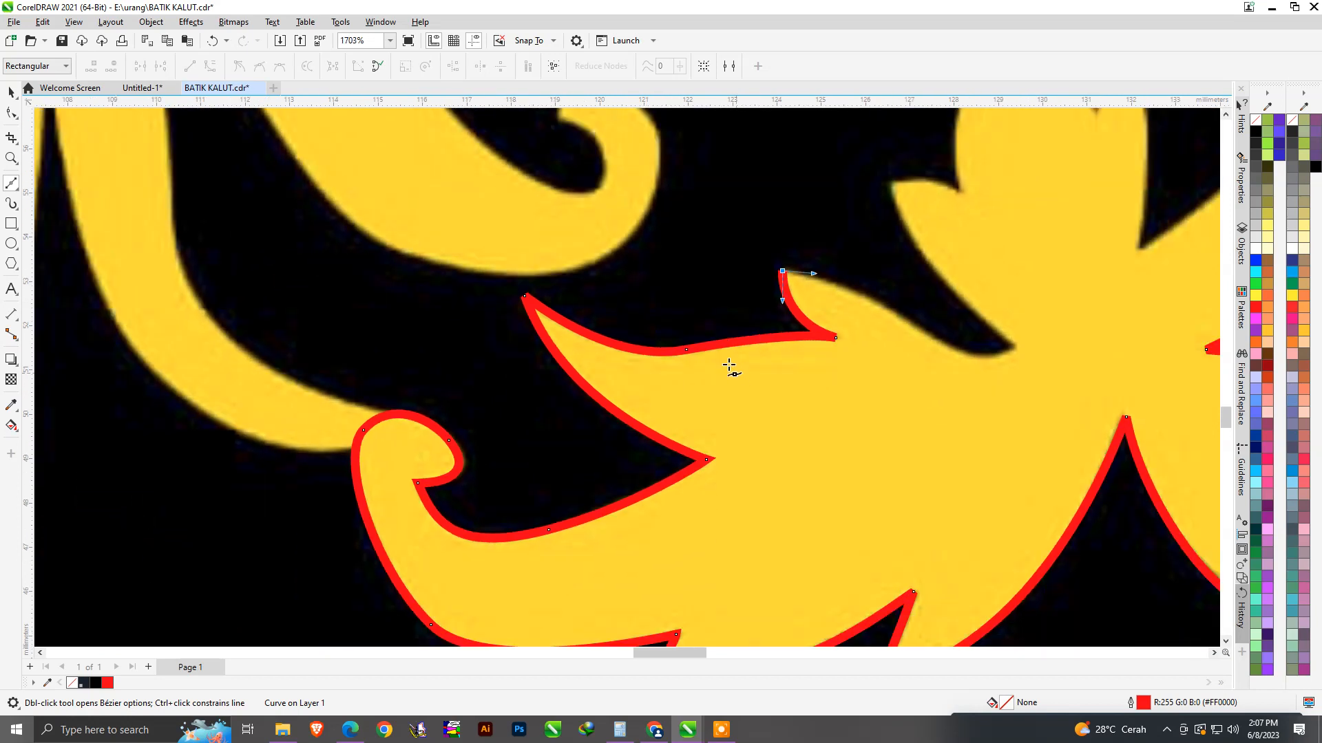
Trace the wavy upper edge of the small tip down to the notch at the upper lobe.
scroll(729, 368, down, 1)
scroll(894, 357, up, 2)
scroll(840, 324, up, 1)
drag(840, 323, 933, 389)
drag(1034, 360, 1087, 334)
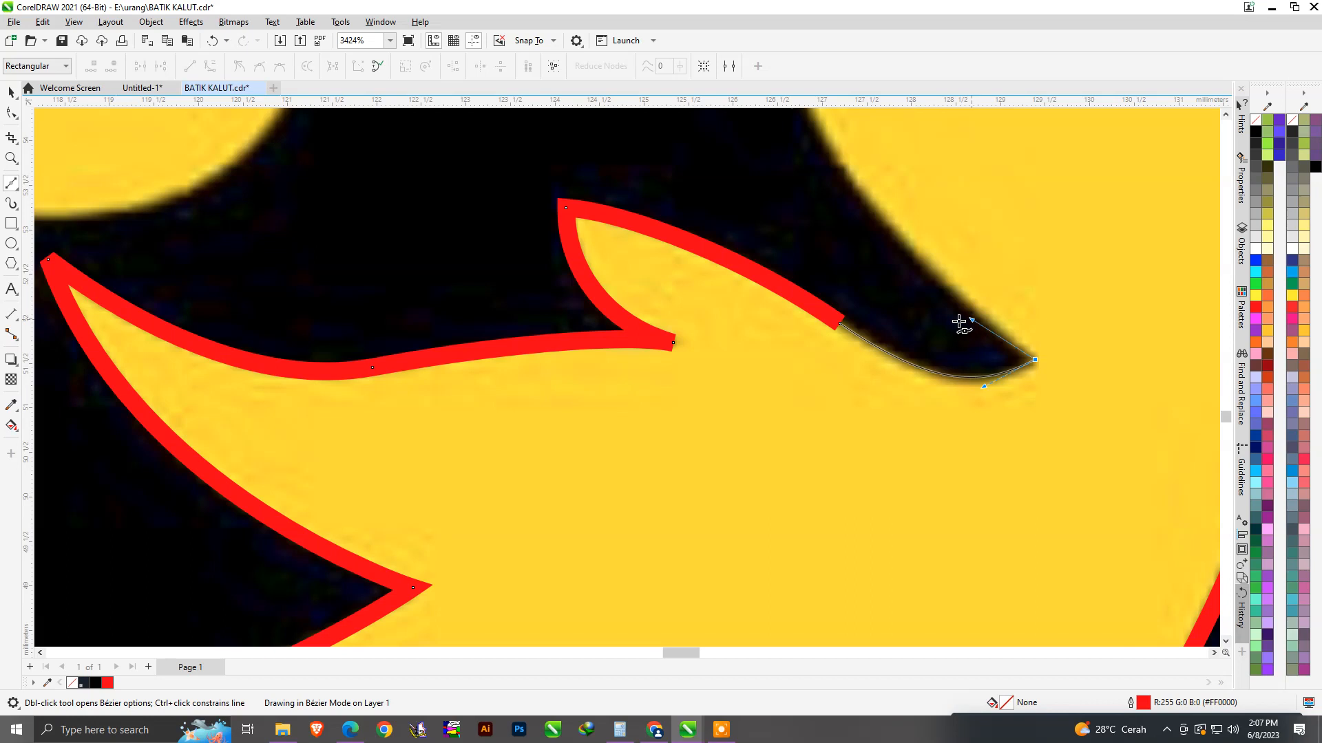
drag(959, 321, 958, 321)
Trace the left edge of the bottom cluster's upper lobe and its side point, back to the corner above.
scroll(828, 371, down, 7)
scroll(819, 231, up, 3)
drag(799, 245, 780, 162)
scroll(886, 252, up, 3)
drag(879, 264, 870, 297)
scroll(870, 297, down, 5)
scroll(858, 354, up, 4)
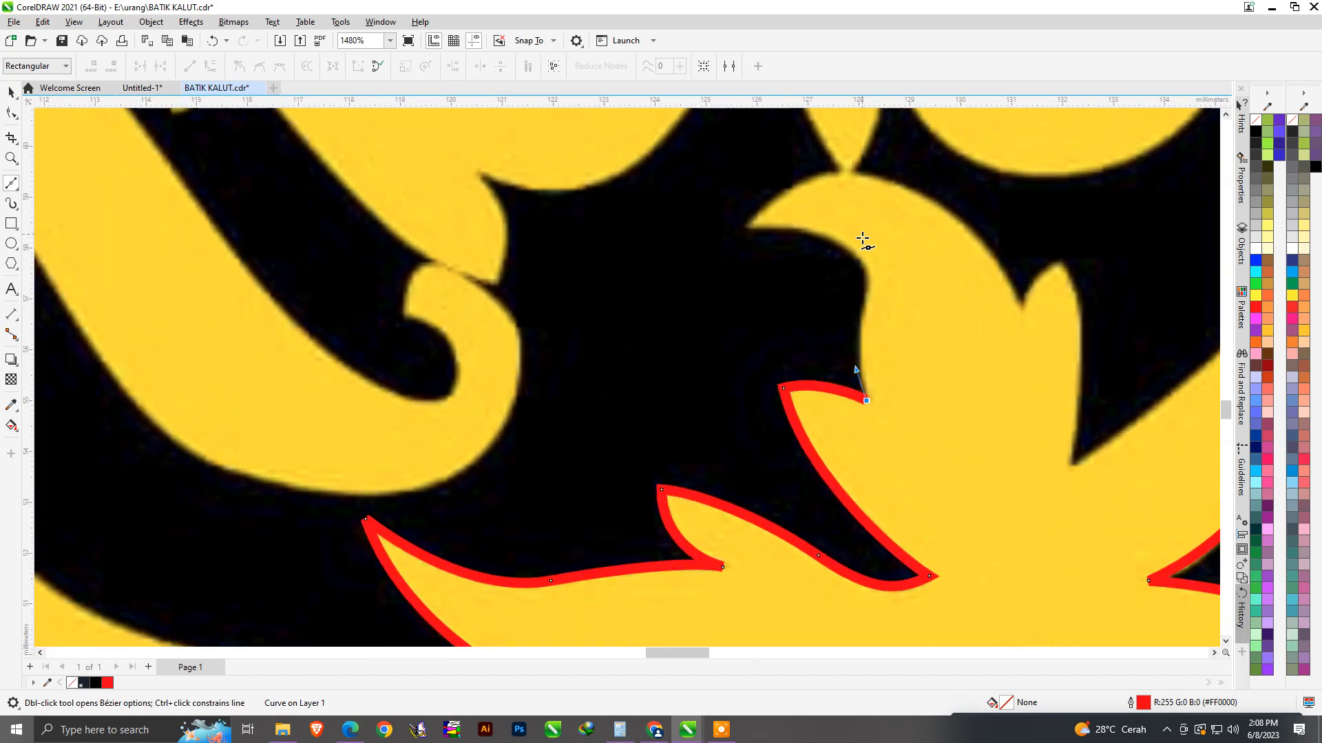
Trace the upper lobe's inner side, its hooked top tip and the outer curve down to the next notch.
scroll(834, 289, down, 2)
drag(702, 249, 528, 273)
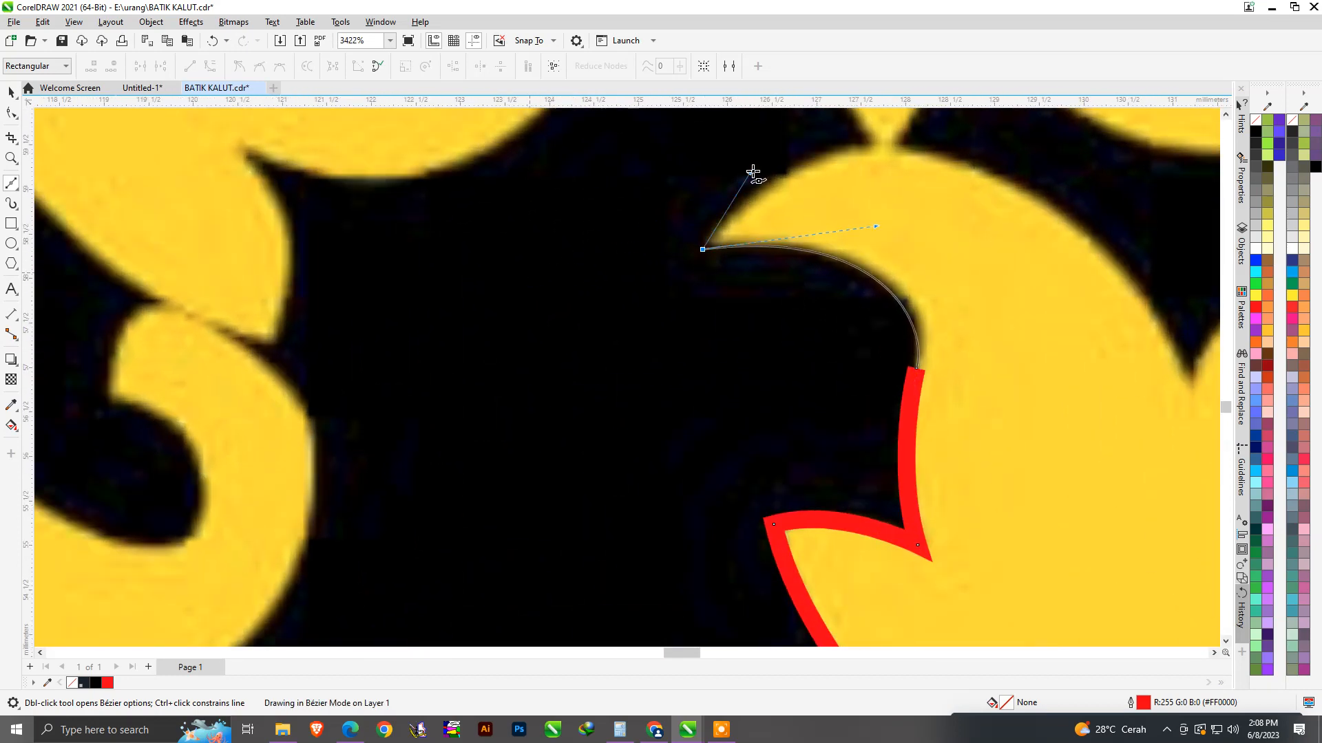
drag(744, 176, 752, 171)
scroll(909, 250, down, 3)
scroll(892, 238, up, 3)
drag(879, 222, 1019, 305)
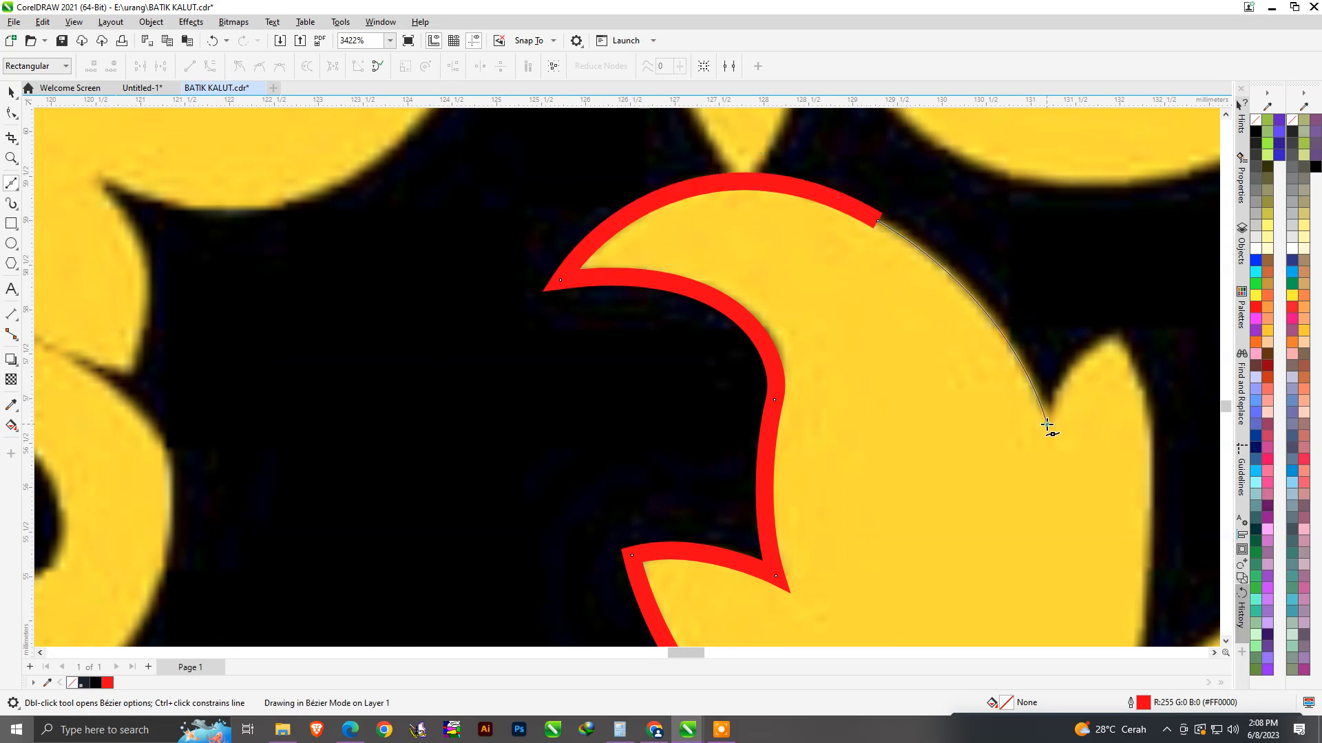
Trace the small upright tip beside the upper lobe and its outer edge down to the notch at the stem.
drag(1064, 375, 1064, 370)
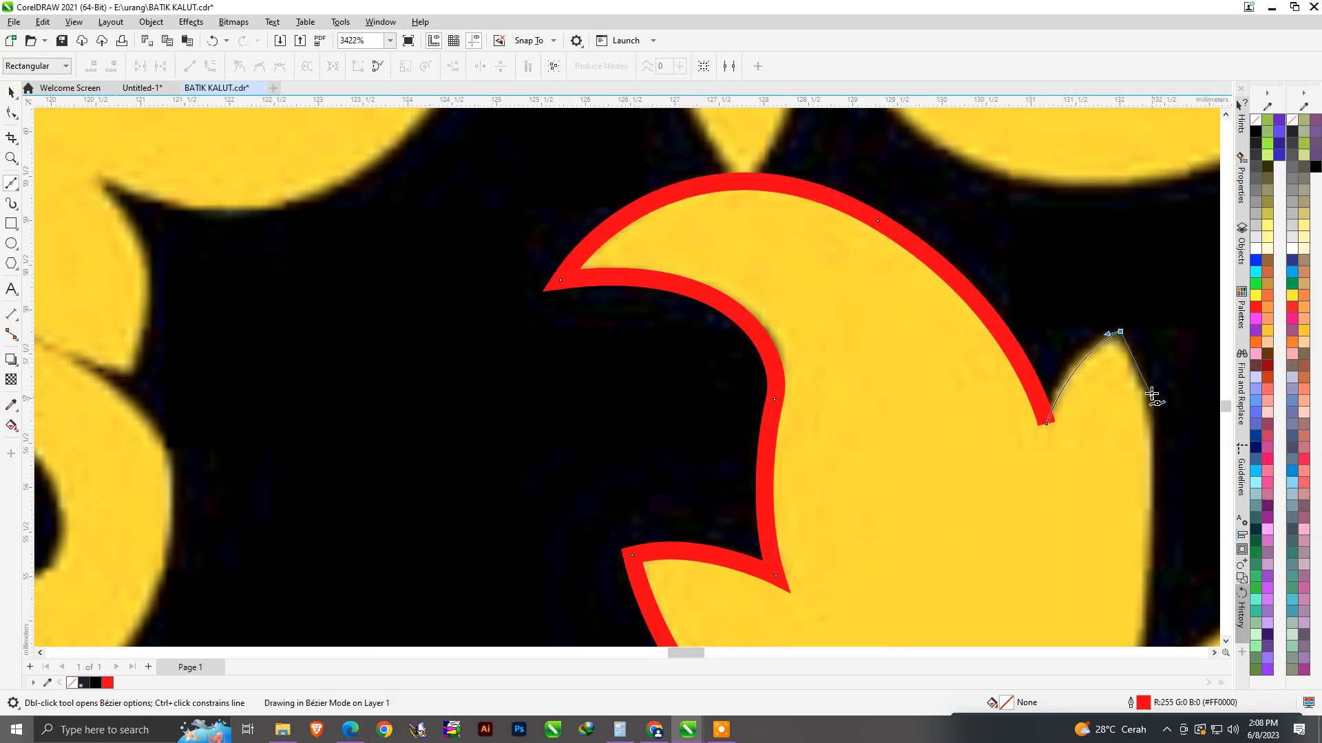
drag(1151, 394, 1152, 396)
scroll(903, 267, down, 7)
scroll(1001, 483, up, 4)
drag(997, 410, 974, 531)
Trace the stem's edge from the notch beside the small upright tip up the narrow slit and around its barb.
scroll(1032, 392, down, 4)
scroll(1101, 328, up, 3)
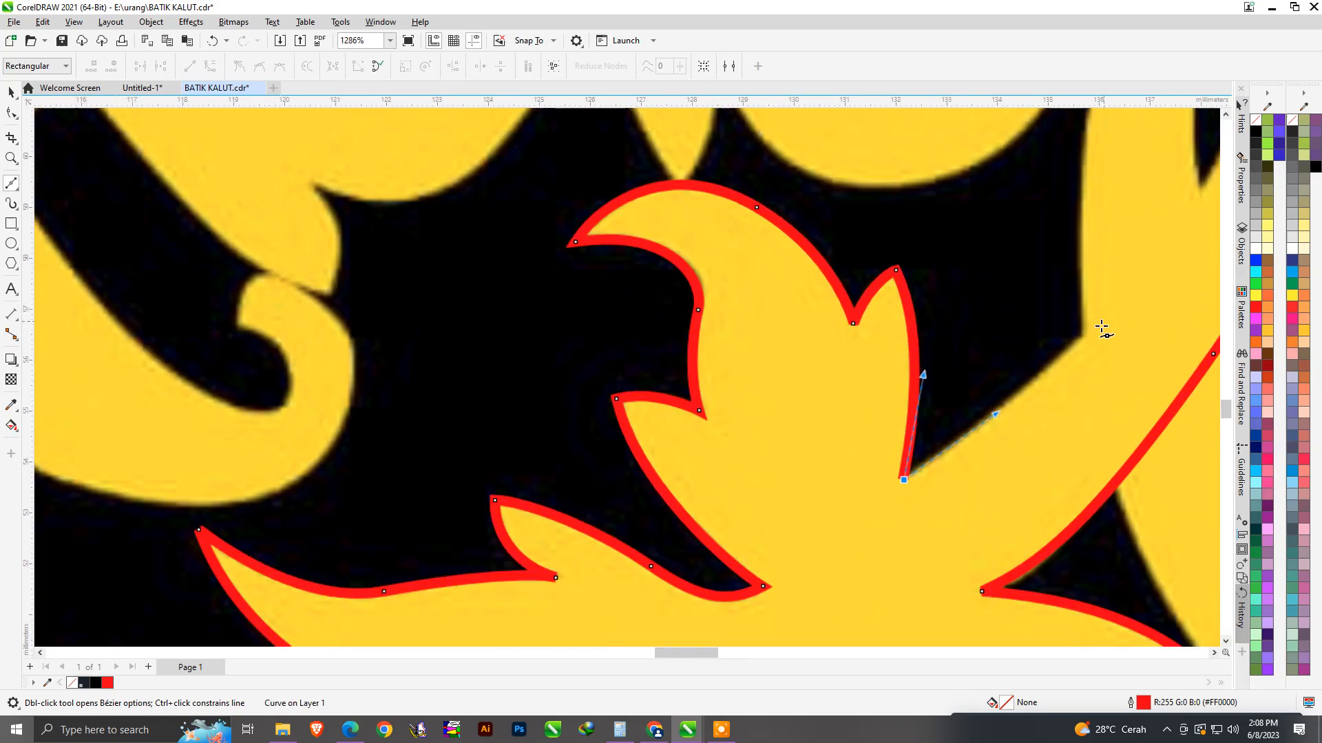
scroll(751, 490, down, 4)
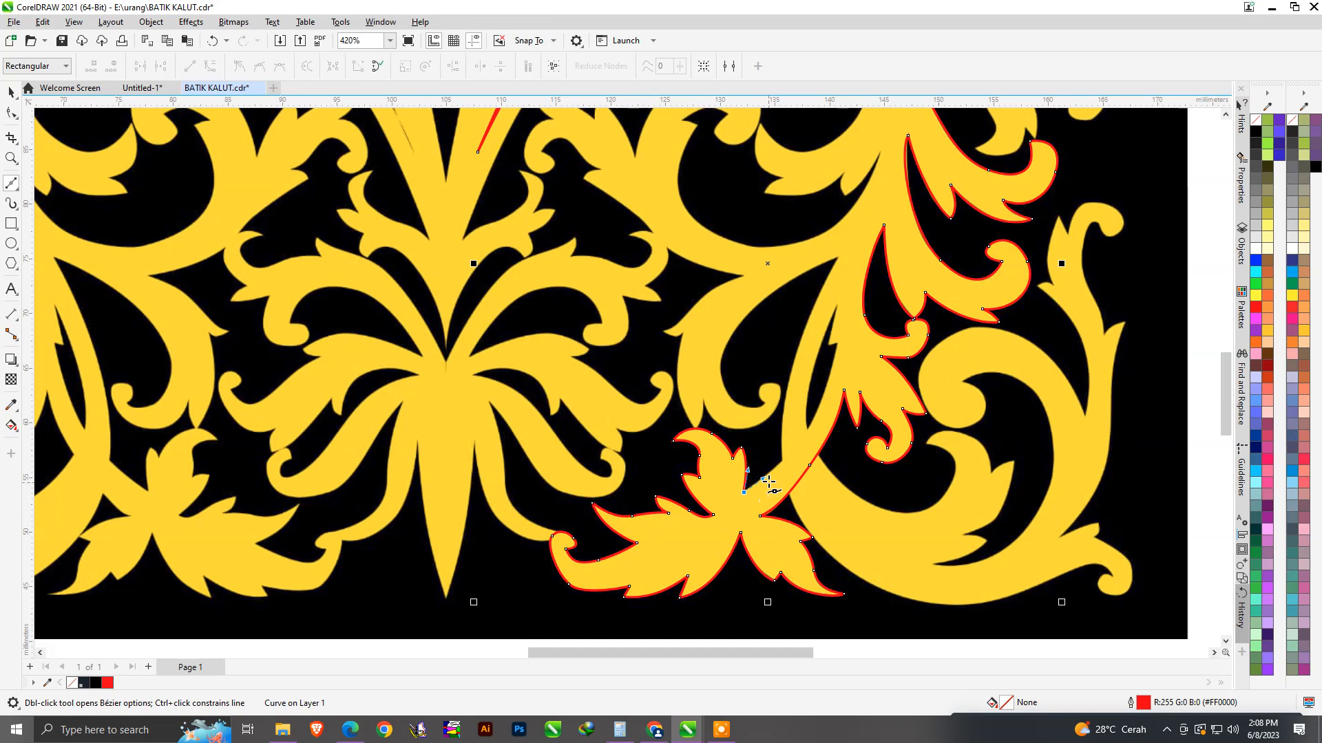
scroll(768, 463, down, 1)
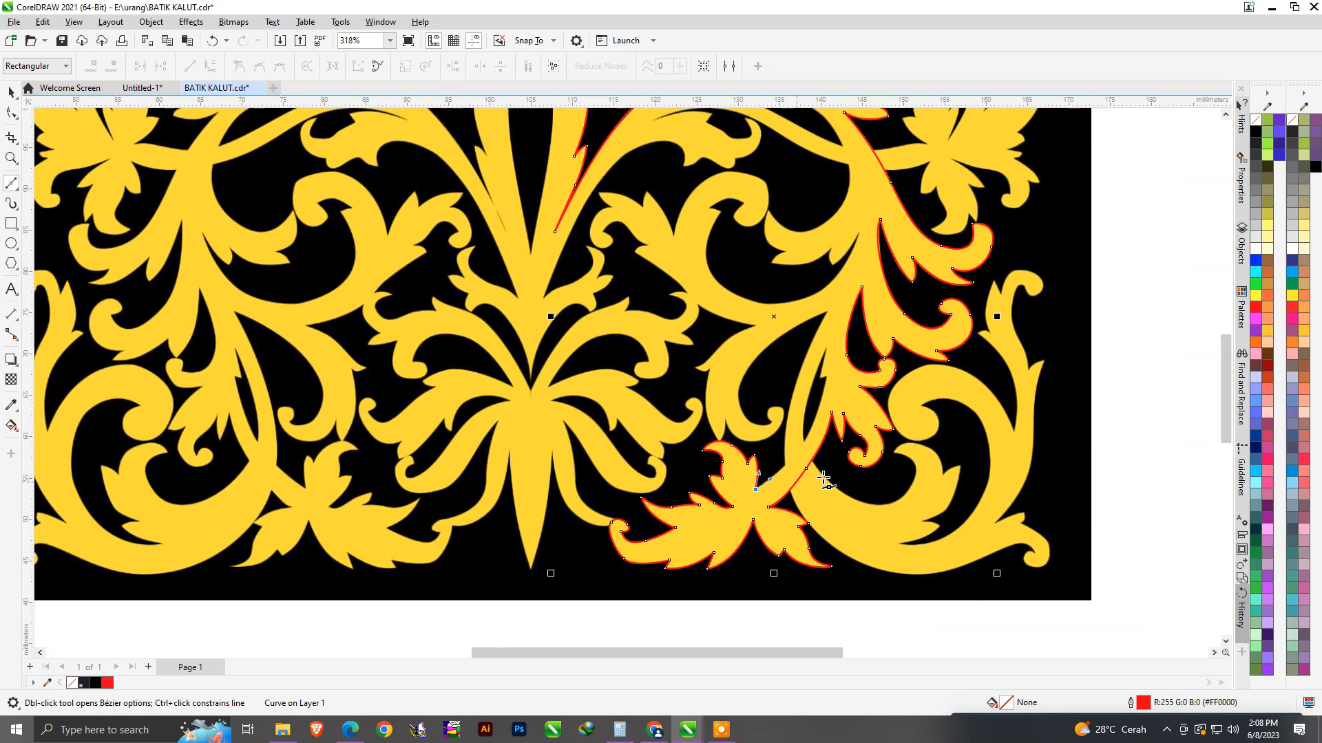
scroll(846, 451, up, 3)
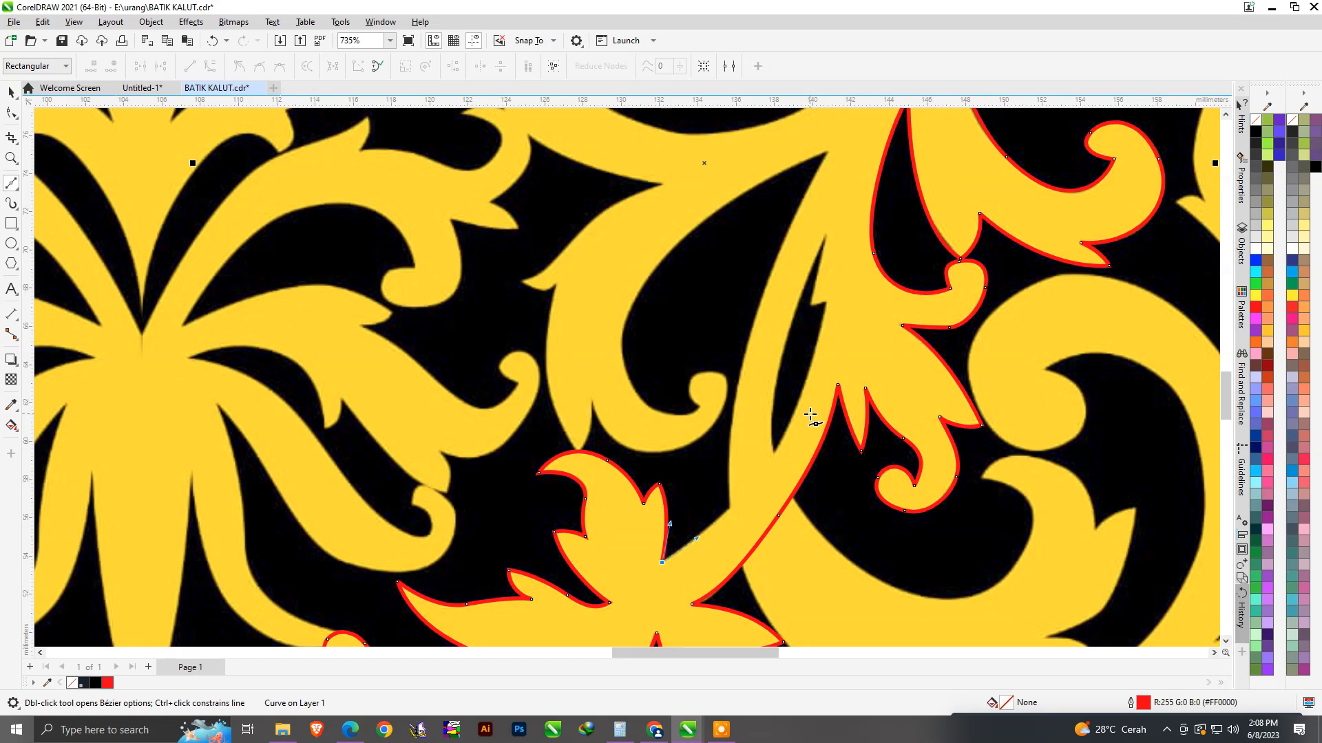
scroll(833, 385, up, 2)
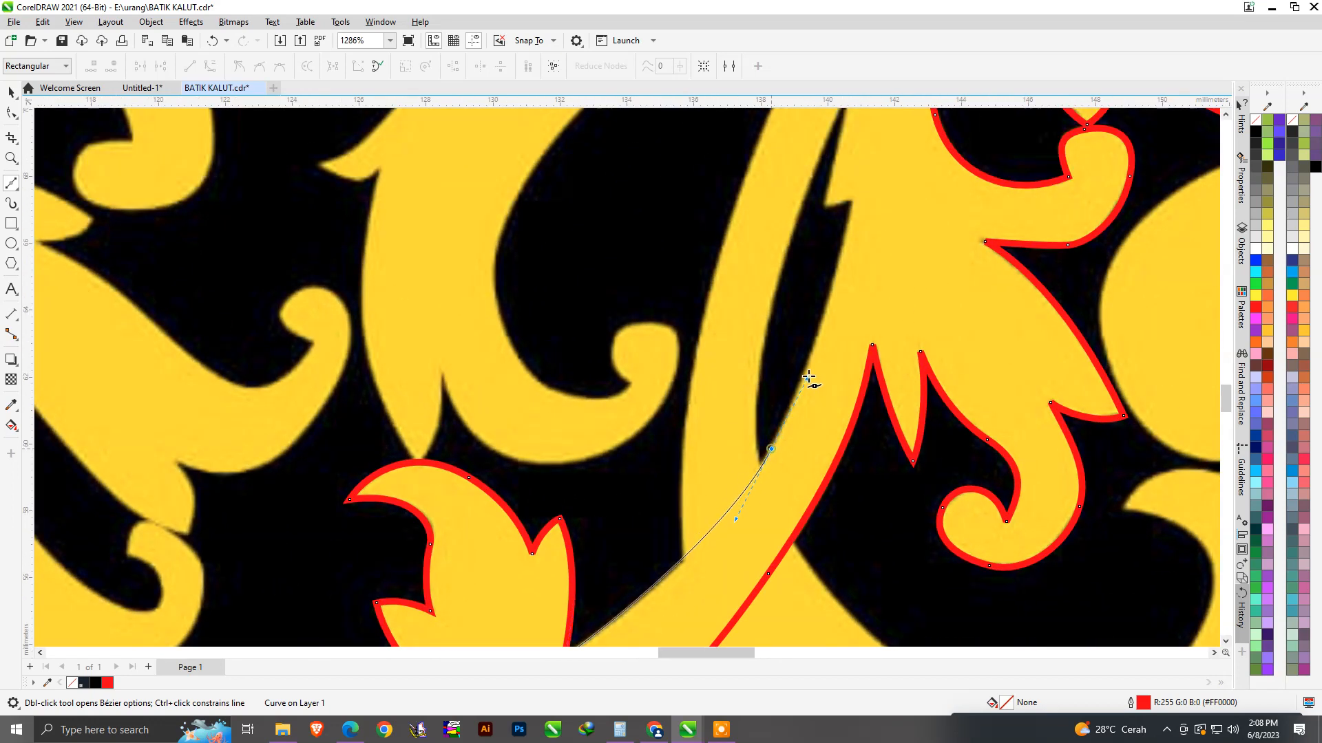
scroll(808, 413, up, 2)
click(840, 263)
scroll(817, 251, down, 2)
scroll(790, 342, up, 1)
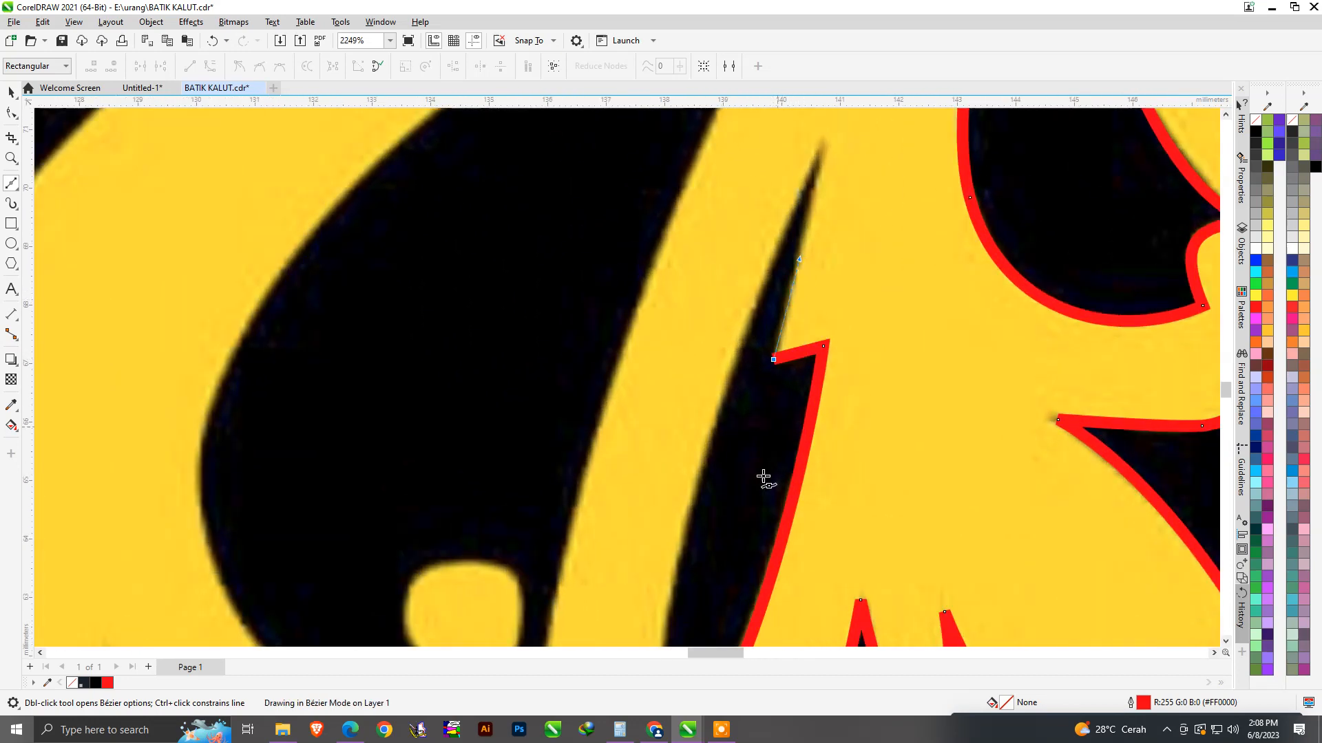
Extend the outline from the slit's barb up to the pointed top corner of the adjoining dark gap.
scroll(773, 443, down, 3)
scroll(803, 271, up, 2)
scroll(786, 413, down, 2)
scroll(786, 413, down, 3)
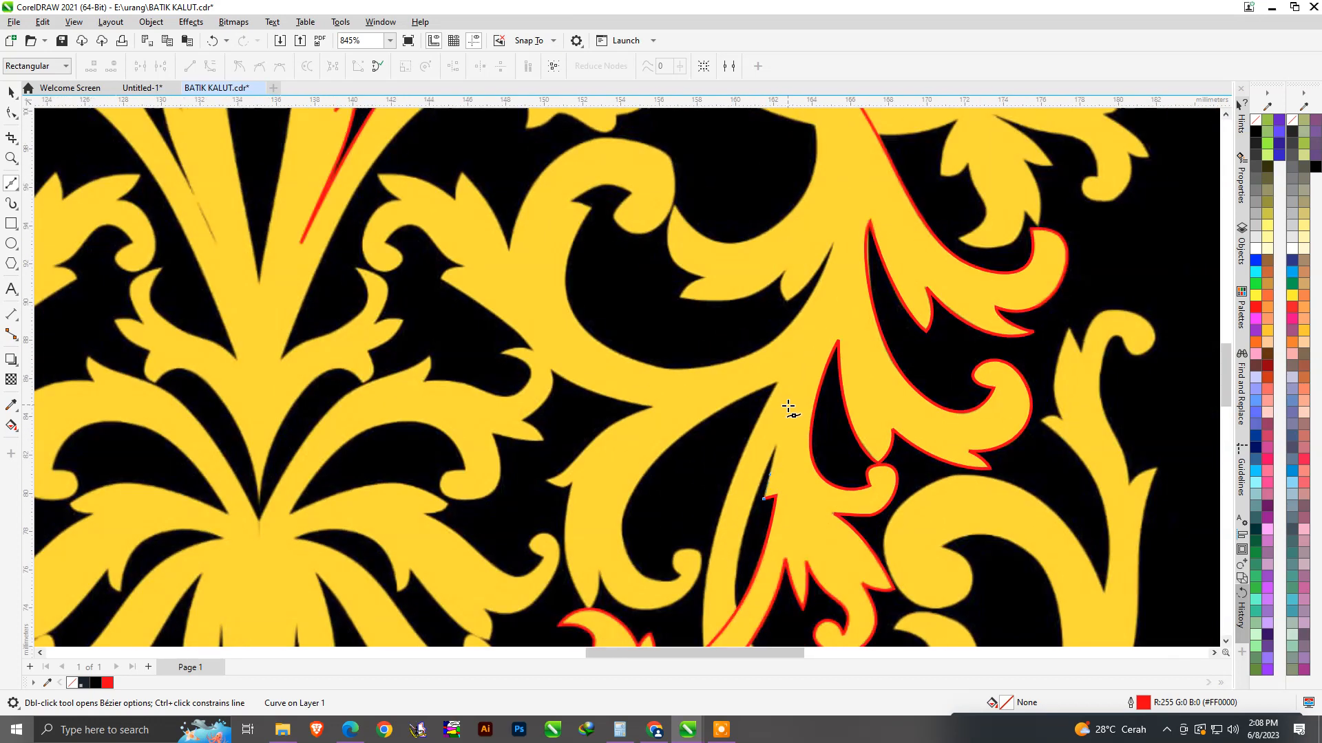
scroll(785, 417, up, 5)
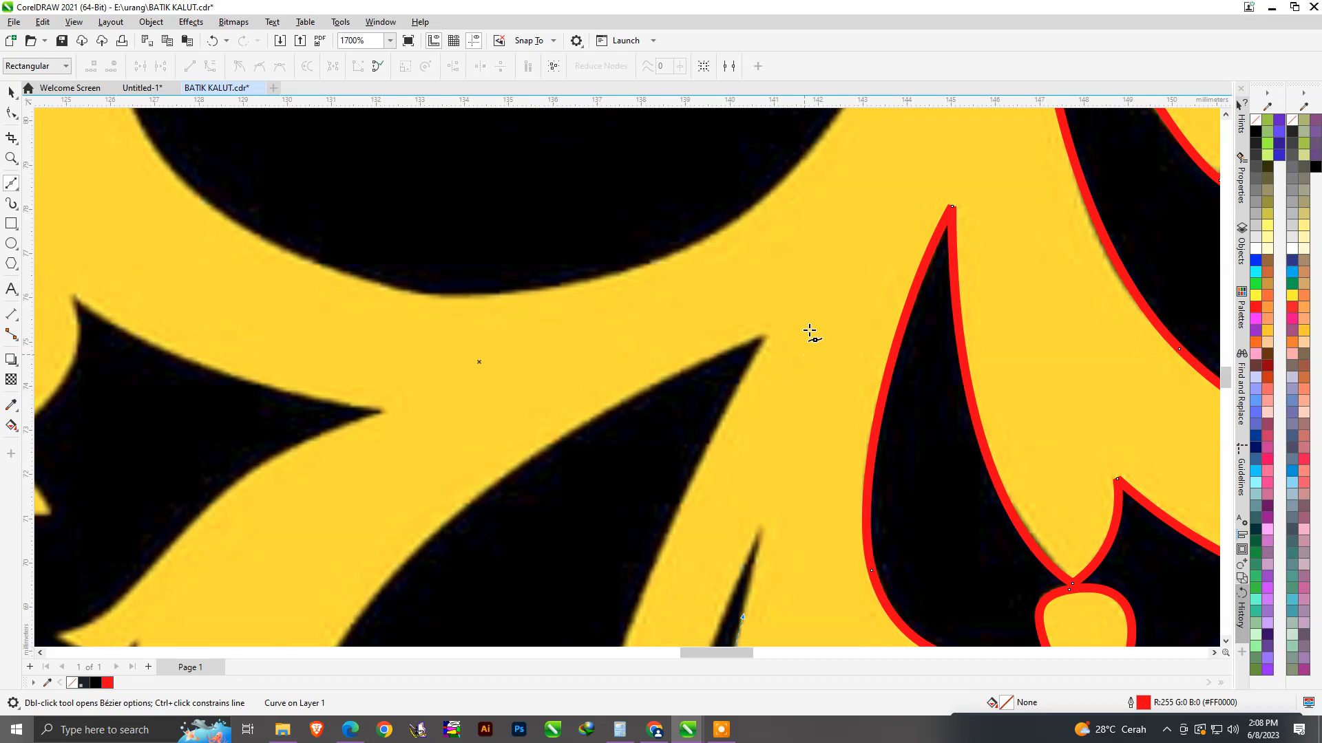
drag(828, 315, 866, 233)
drag(706, 344, 715, 342)
Trace the hooked leaf's concave inner edge from the pointed corner down to the inner notch of its curl.
scroll(525, 507, down, 4)
scroll(631, 448, up, 3)
drag(631, 447, 525, 581)
scroll(653, 392, down, 4)
scroll(623, 561, up, 6)
drag(588, 515, 649, 571)
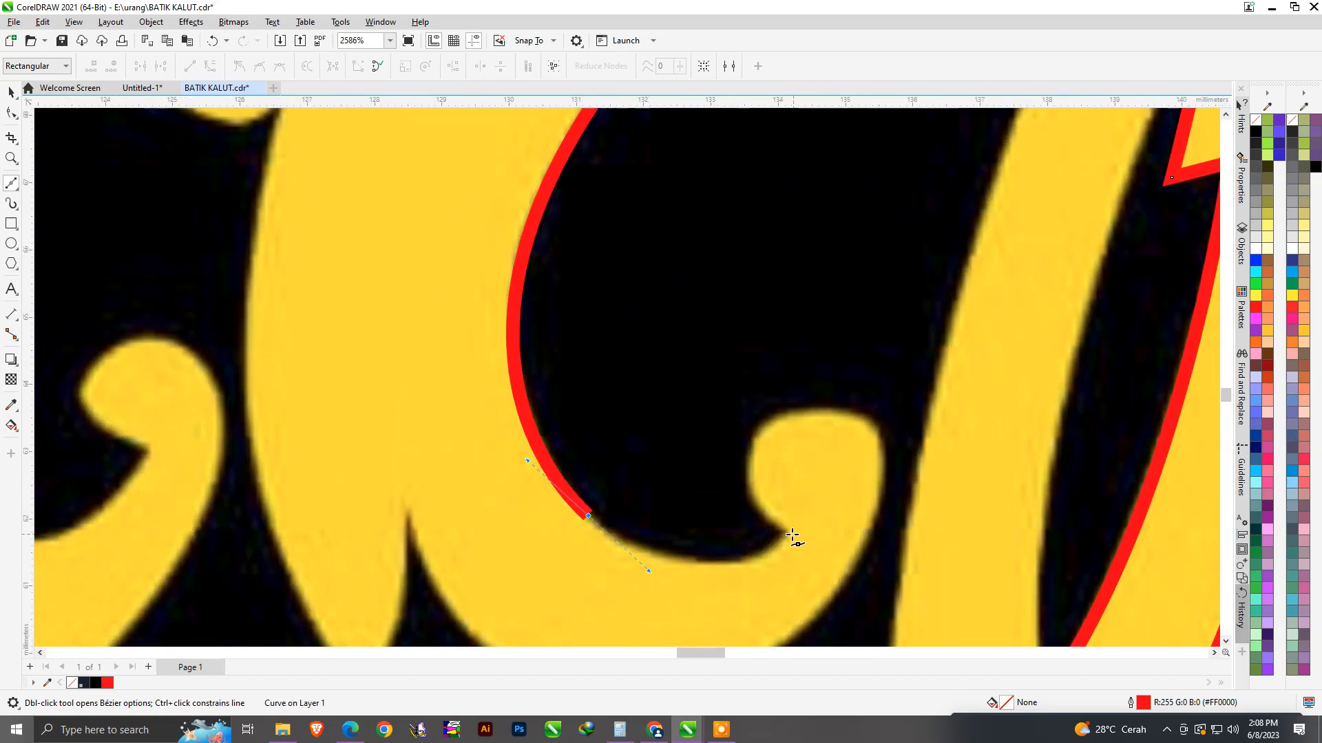
drag(808, 526, 827, 494)
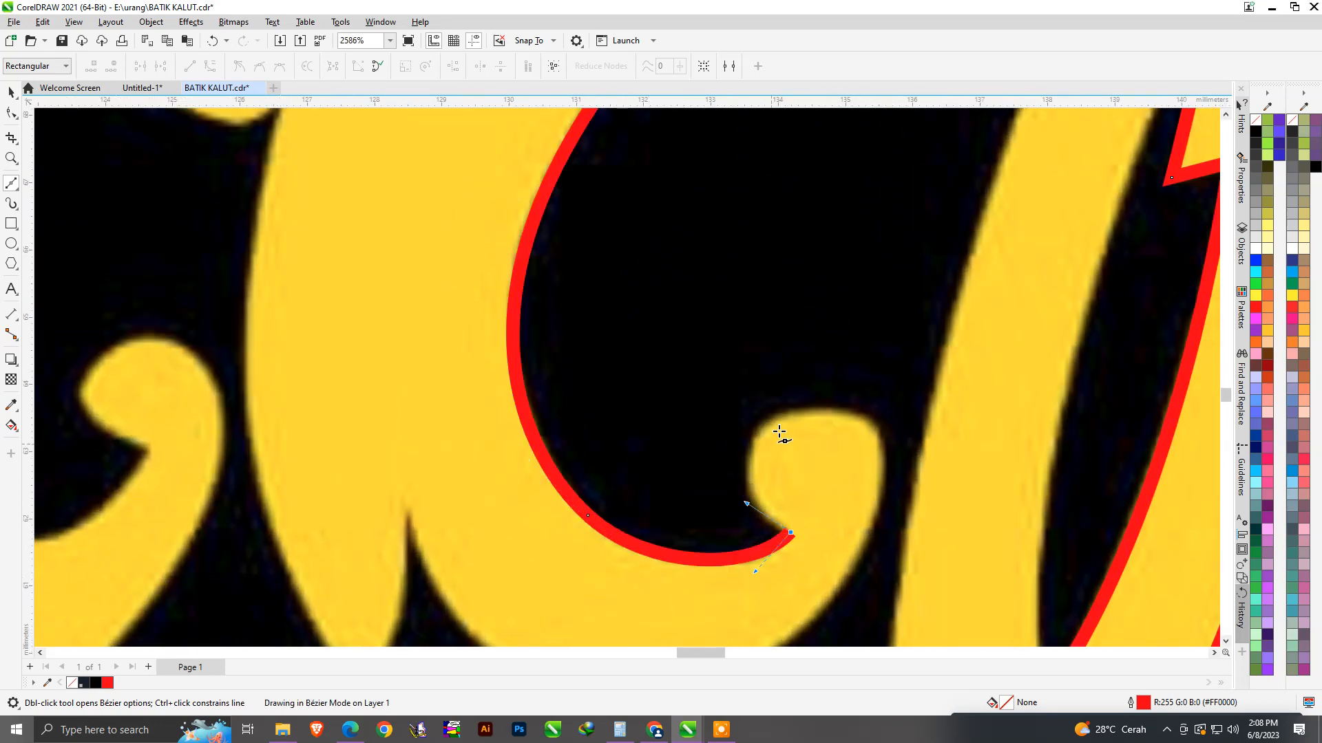
Trace around the leaf's round curl and along its underside, through the notch to the downward point.
drag(782, 416, 831, 401)
drag(874, 535, 861, 611)
scroll(887, 472, down, 2)
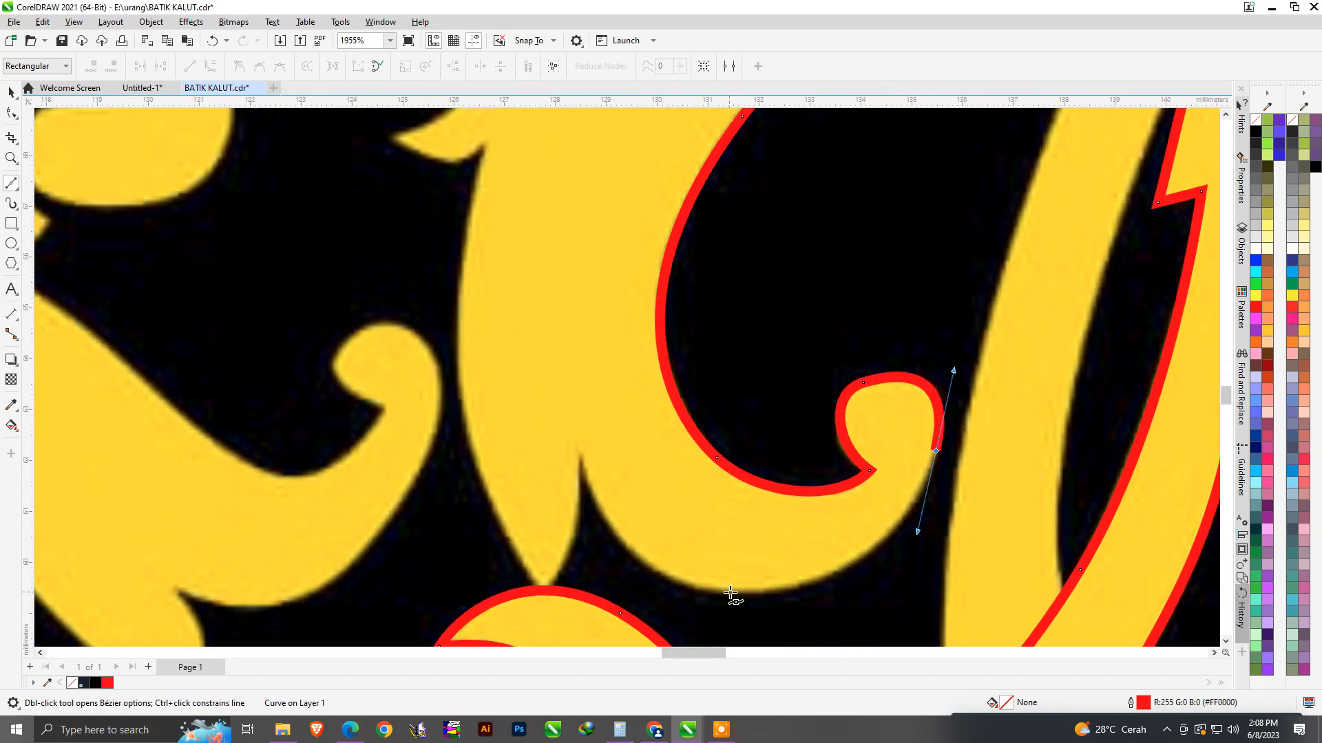
drag(744, 592, 643, 601)
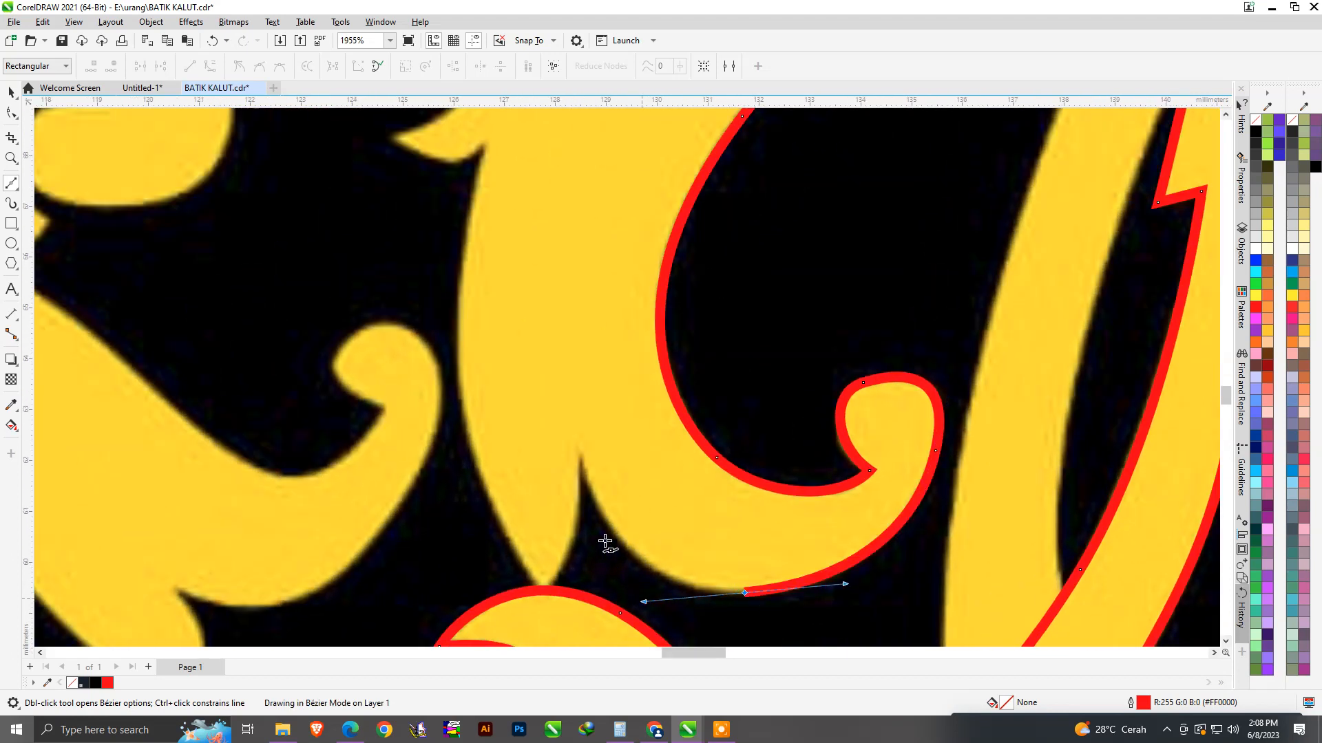
drag(580, 457, 574, 414)
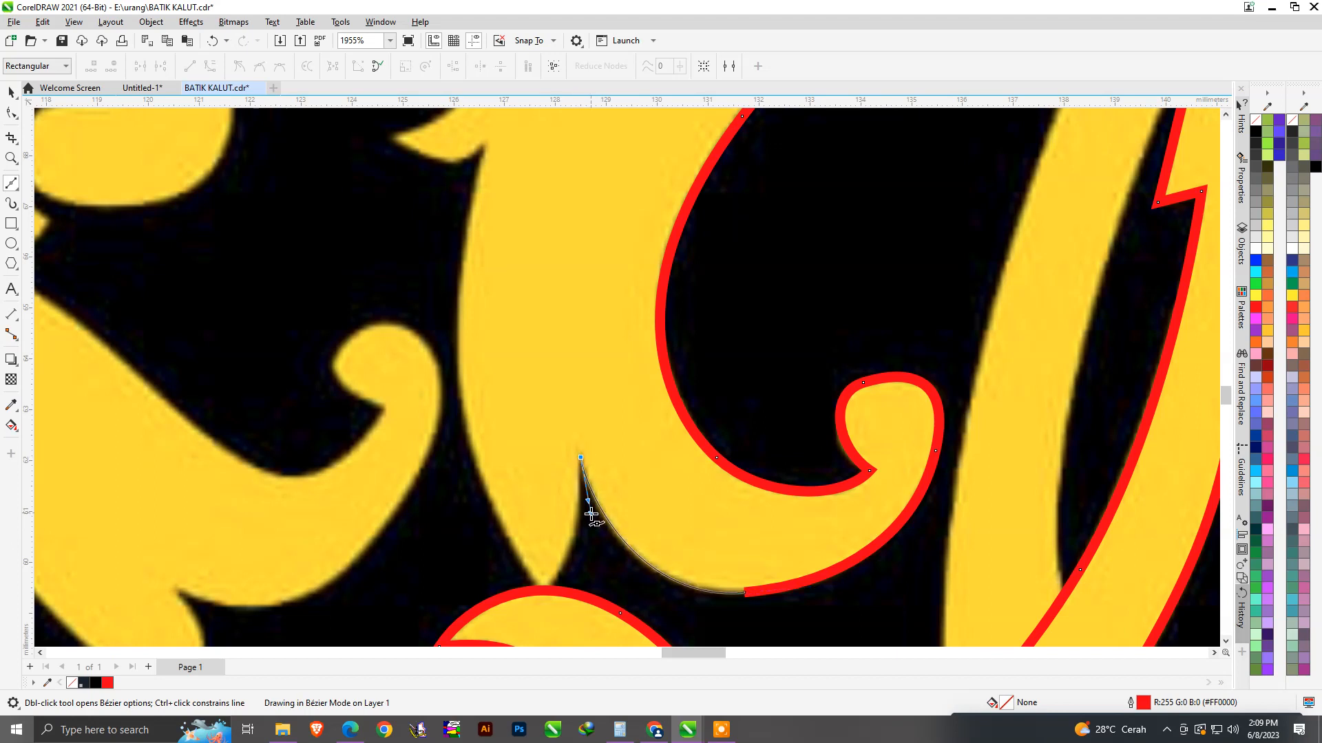
drag(543, 586, 521, 596)
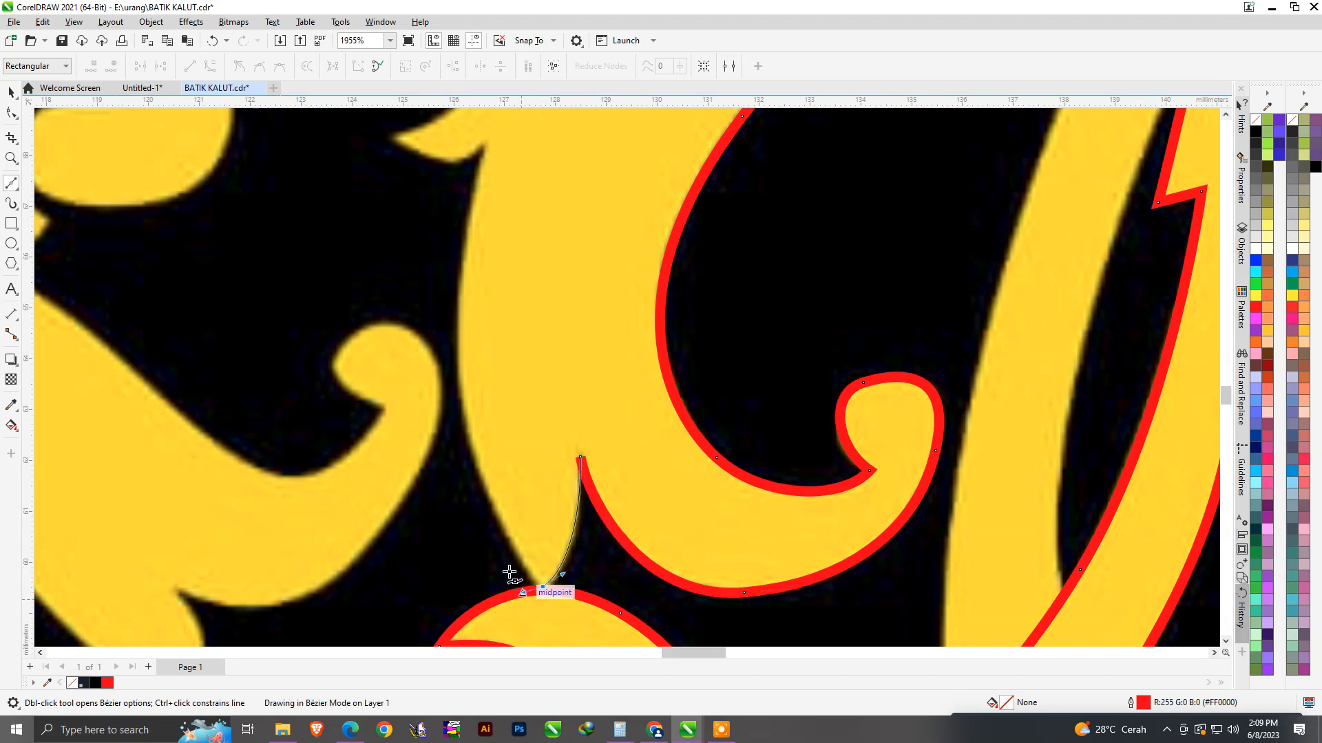
Trace the leaf's outer left edge up to the corner under the side barb and out to the barb's tip.
drag(480, 508, 480, 508)
scroll(573, 570, down, 1)
scroll(493, 409, up, 1)
drag(487, 375, 475, 289)
scroll(489, 293, down, 1)
scroll(524, 274, up, 1)
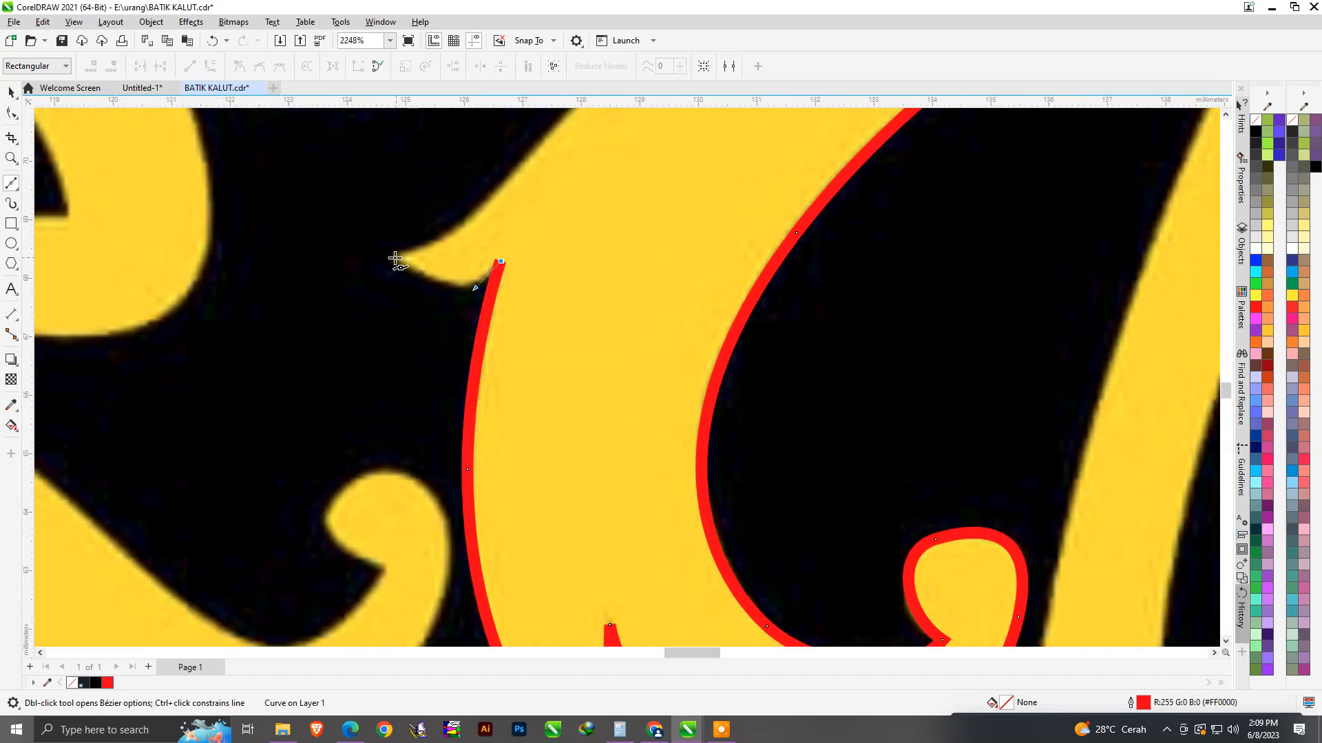
key(c)
drag(346, 229, 438, 243)
scroll(565, 464, down, 3)
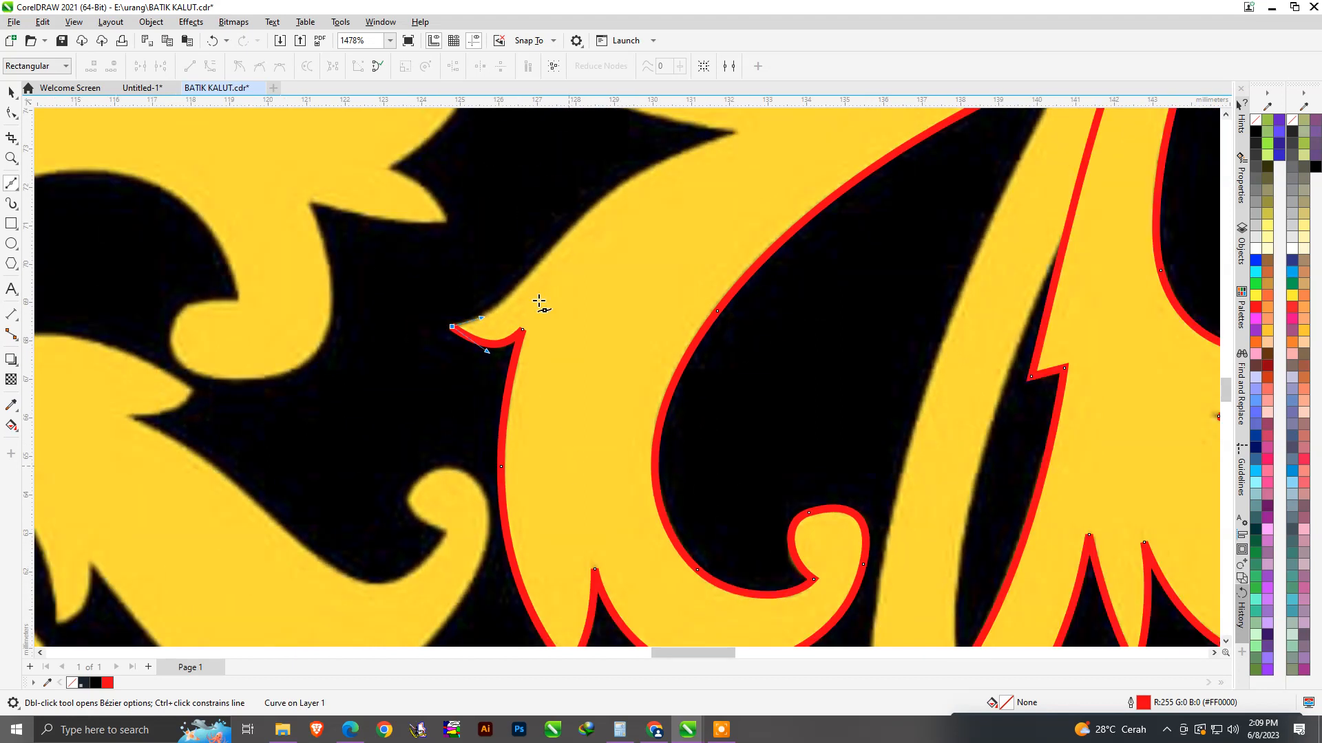
Trace the side barb's upper edge and the leaf's upper curve to the sharp corner under the large branch.
scroll(542, 232, up, 4)
drag(528, 298, 575, 239)
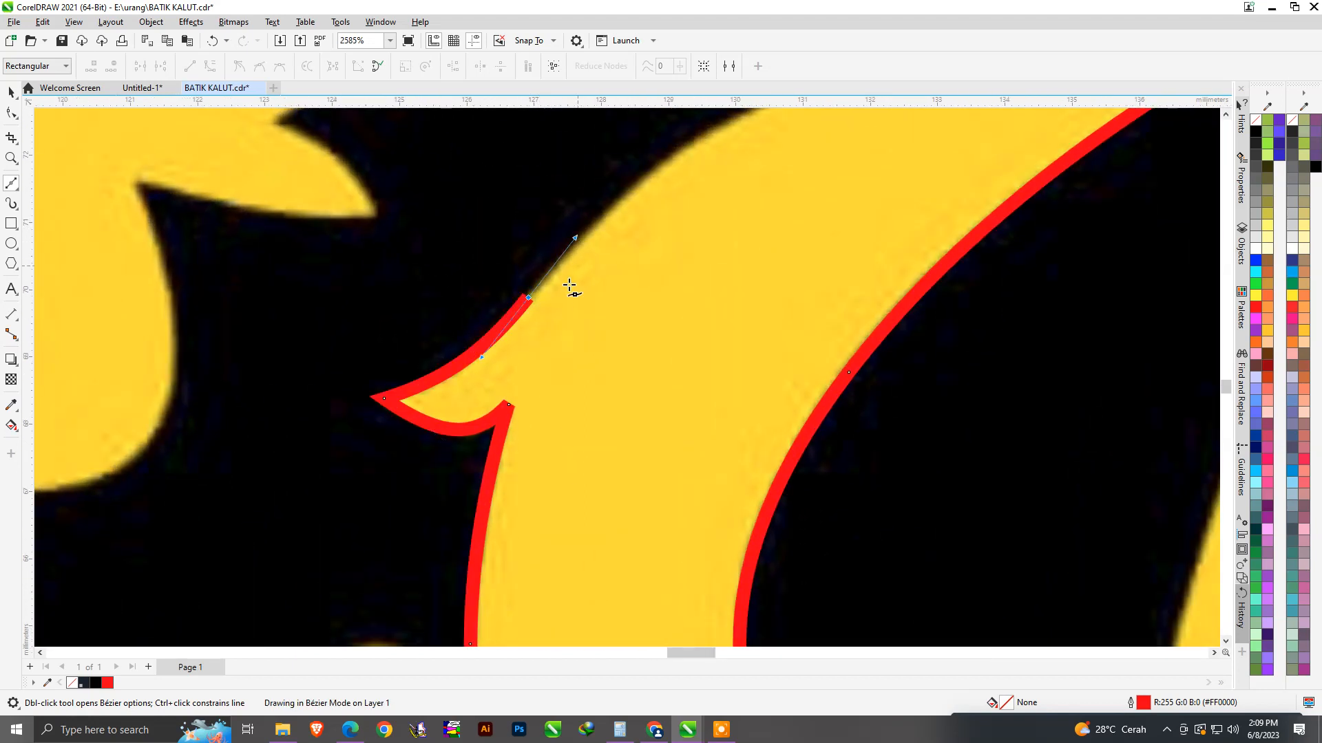
scroll(672, 206, down, 2)
scroll(700, 204, up, 2)
drag(725, 227, 893, 185)
scroll(590, 349, down, 3)
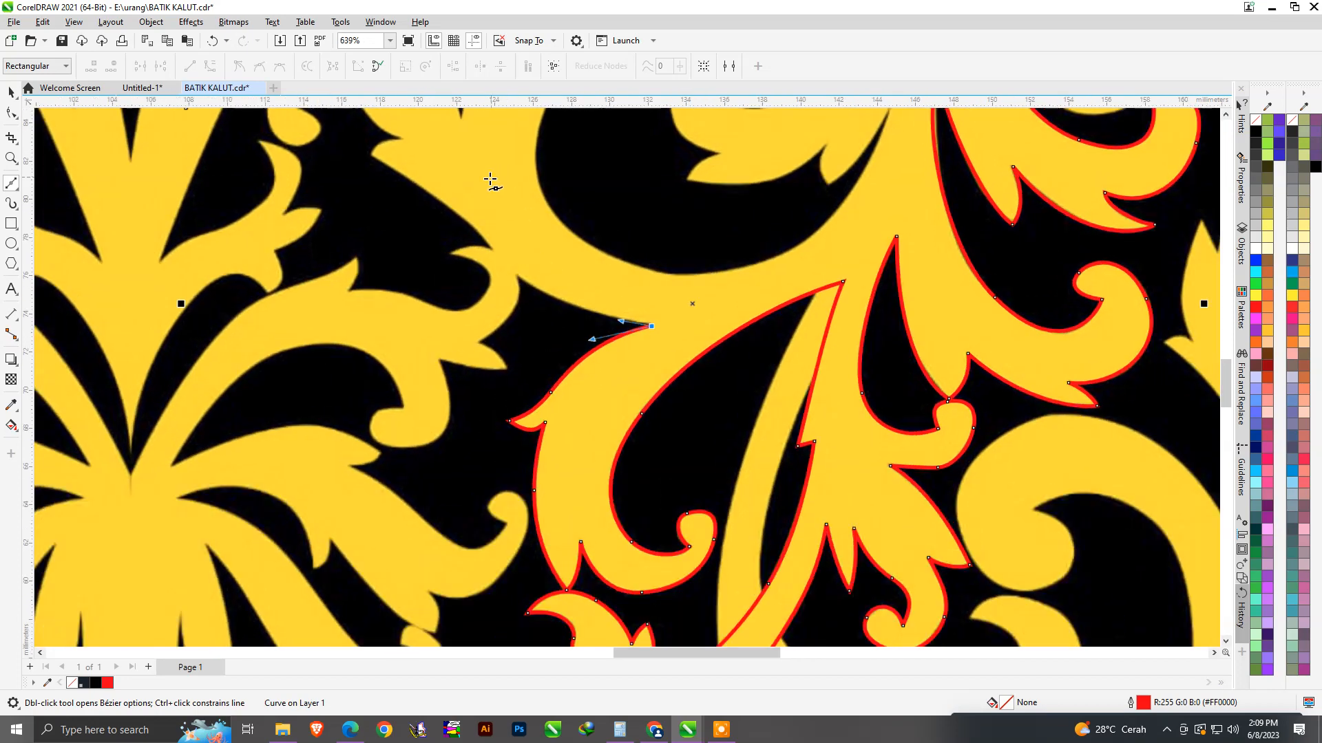
Trace the large branch's lower edge up to the small spur and around the spur into its inner corner.
scroll(516, 292, up, 2)
drag(520, 334, 426, 229)
scroll(427, 229, down, 3)
scroll(399, 232, up, 2)
scroll(399, 232, up, 2)
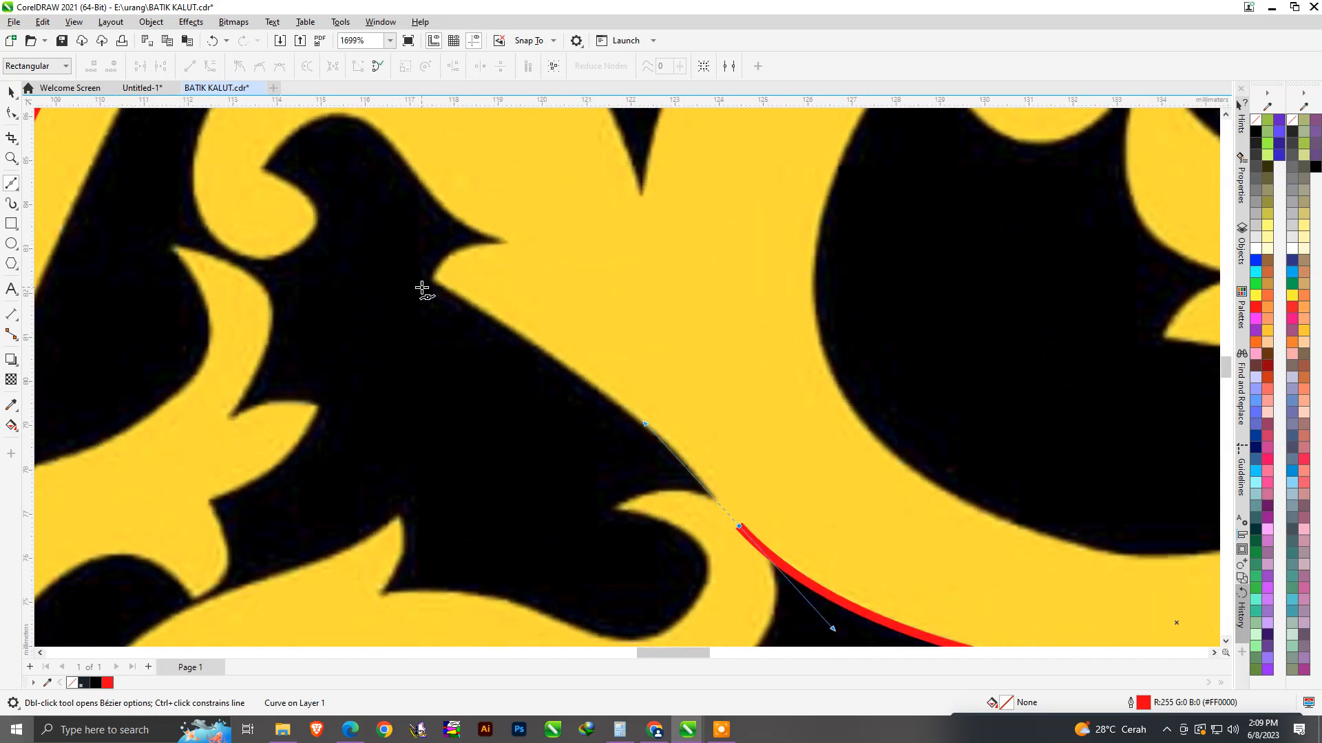
drag(427, 284, 295, 215)
mouse_move(431, 268)
mouse_down()
mouse_move(438, 255)
mouse_move(549, 251)
mouse_up()
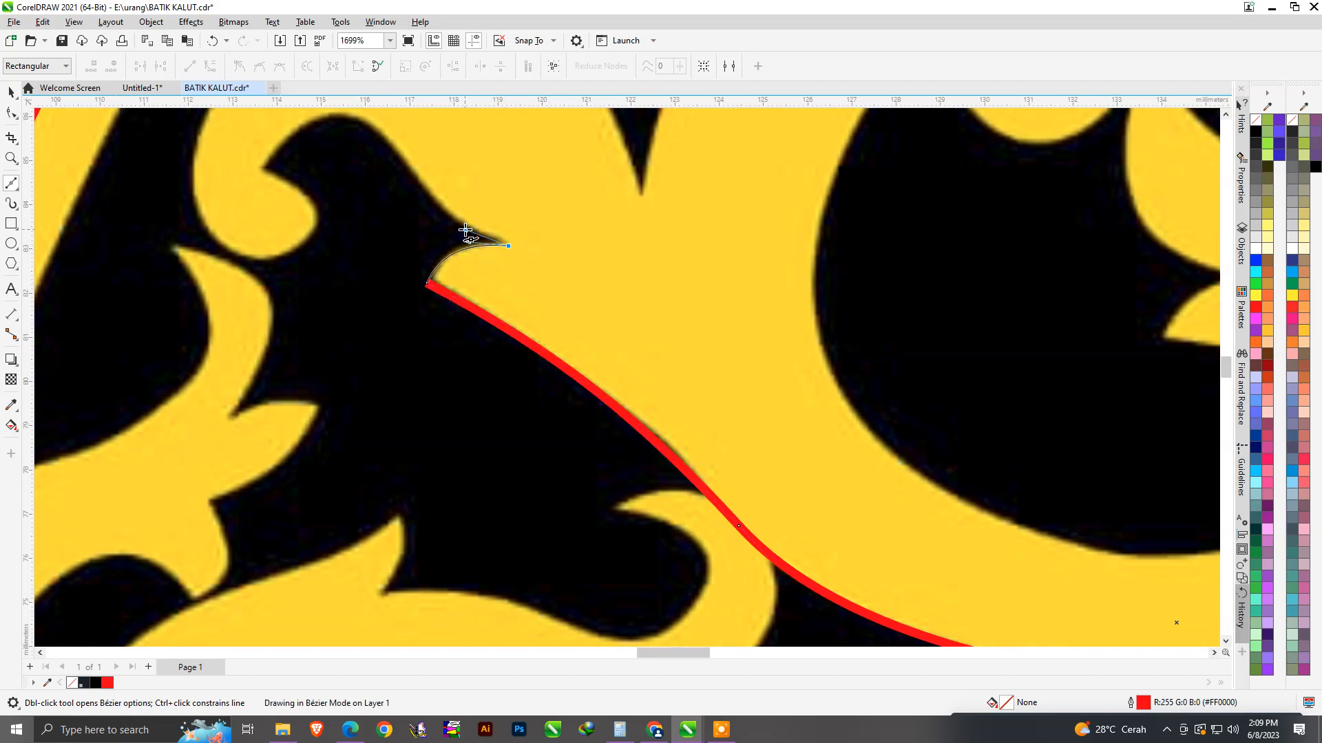
drag(465, 230, 466, 231)
Trace the arched inner edge from the spur's corner over to the inner notch of the small curl.
scroll(581, 315, down, 1)
scroll(492, 237, up, 3)
drag(537, 324, 462, 232)
drag(327, 220, 237, 270)
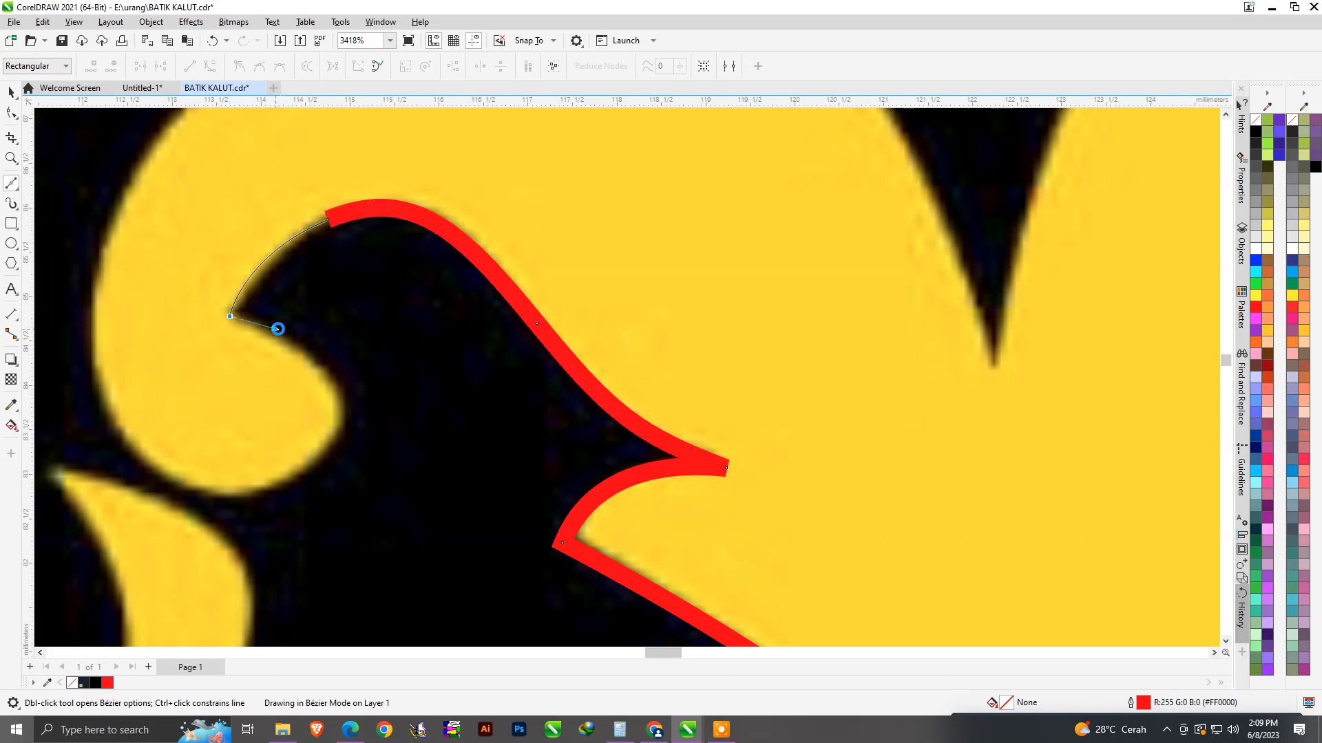
drag(276, 330, 279, 330)
Trace around the small curl's rounded end and outer curve up to the notch and the pointed leaf tip above.
scroll(369, 410, down, 1)
scroll(379, 399, up, 2)
drag(351, 451, 325, 481)
drag(109, 352, 62, 215)
scroll(255, 420, down, 3)
scroll(294, 233, up, 1)
drag(308, 269, 259, 249)
drag(224, 178, 318, 168)
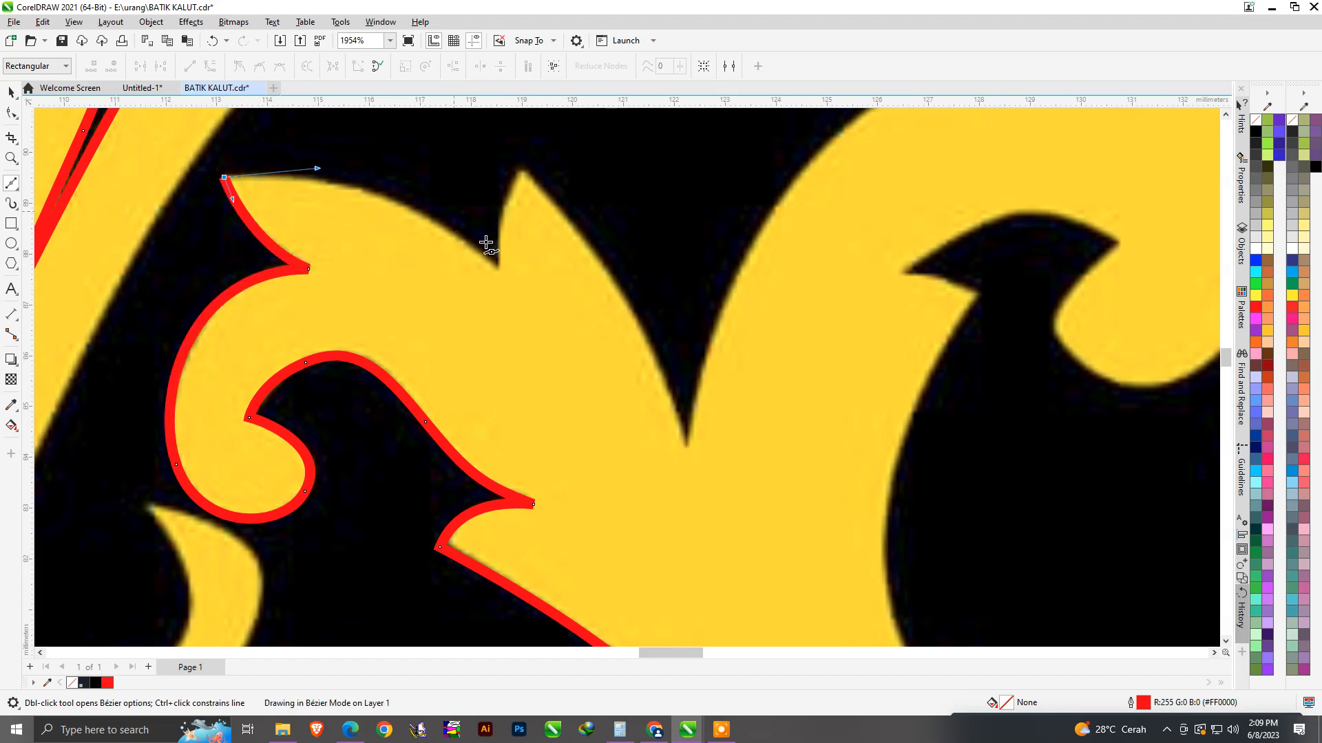
Trace the leaf's upper edge through the notch and upright tip down to the bottom of the deep V gap.
drag(495, 270, 587, 354)
drag(507, 248, 518, 214)
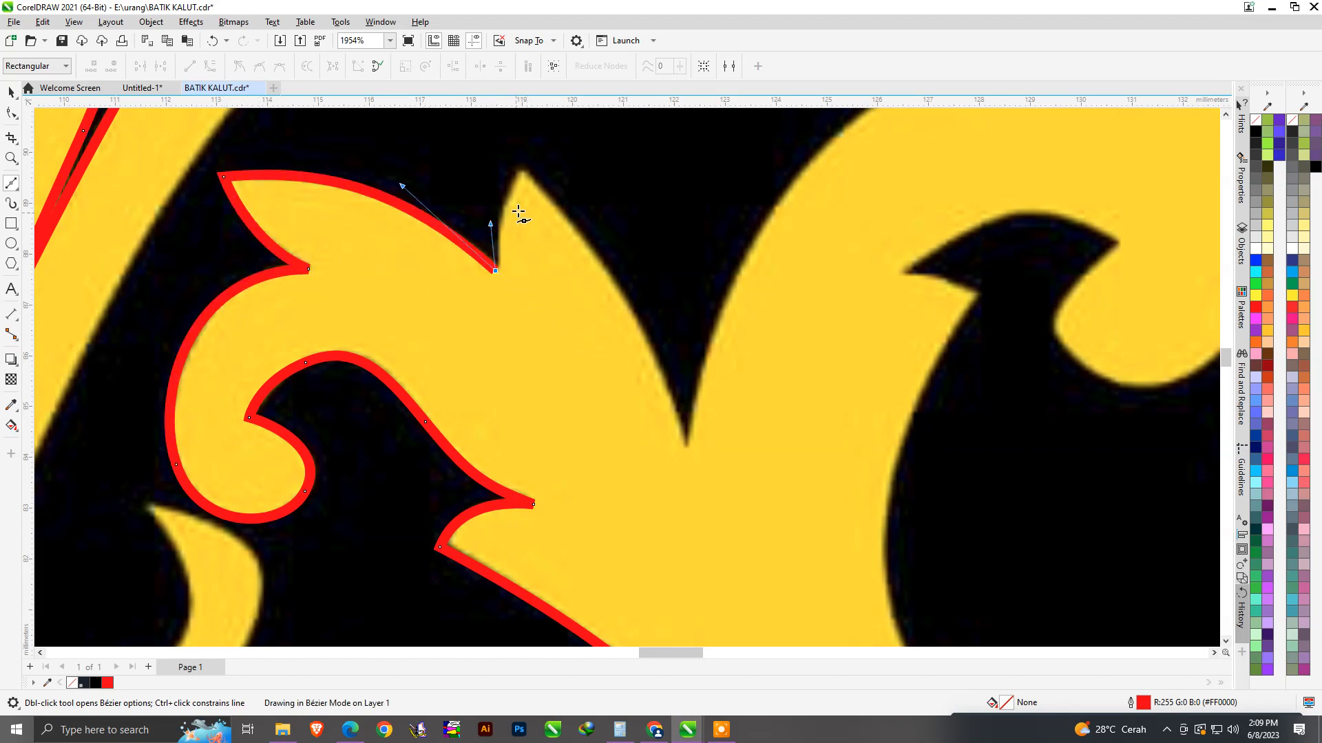
drag(524, 169, 534, 167)
drag(595, 239, 597, 246)
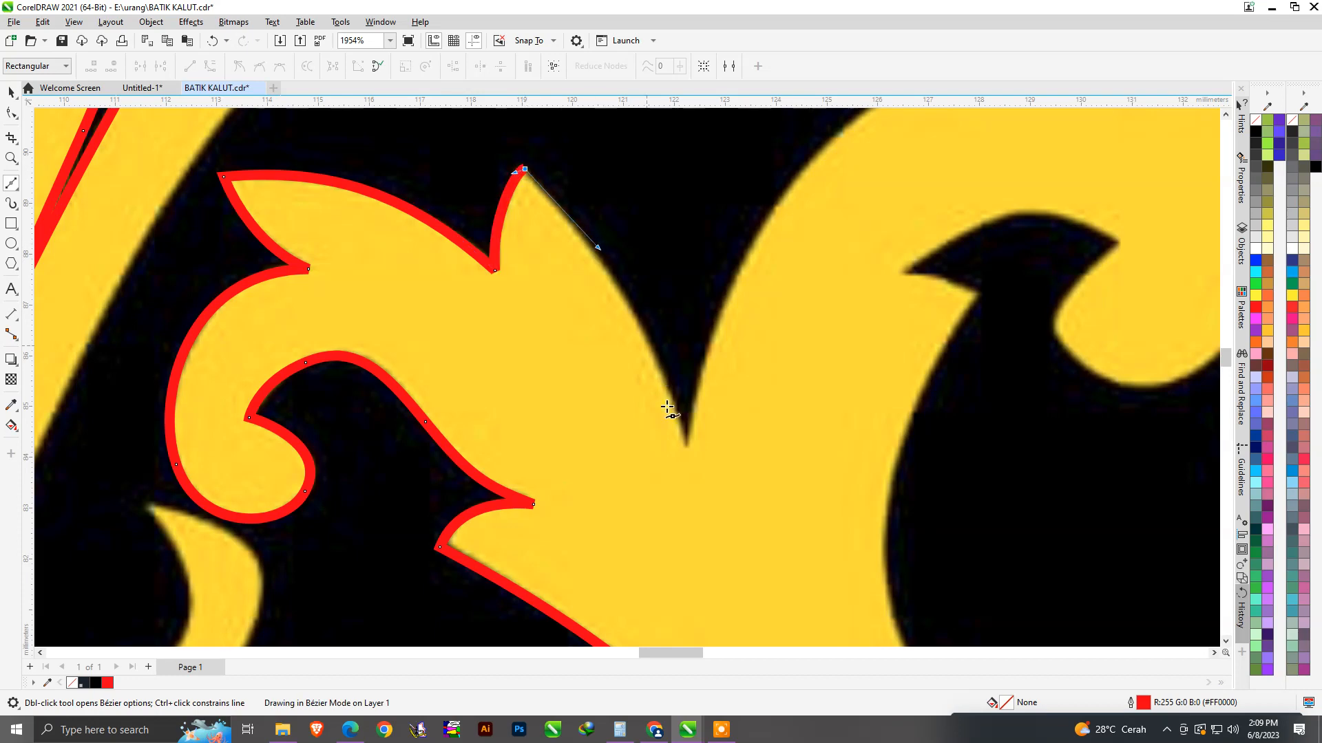
drag(684, 451, 709, 350)
key(c)
Trace the large scroll's outer edge from the V gap up and over its rounded top.
scroll(539, 417, down, 3)
scroll(696, 304, up, 3)
drag(649, 291, 754, 241)
scroll(651, 334, down, 2)
scroll(839, 313, up, 3)
scroll(839, 313, up, 3)
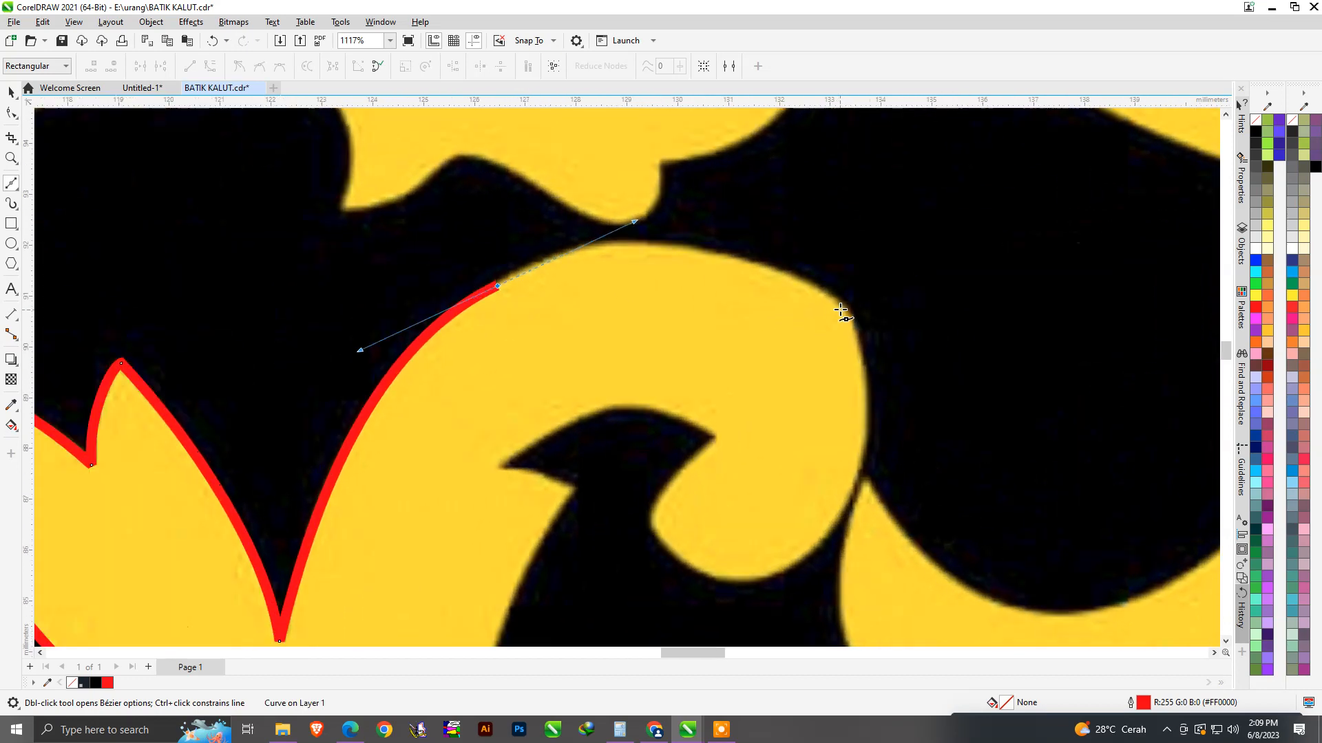
drag(797, 279, 860, 310)
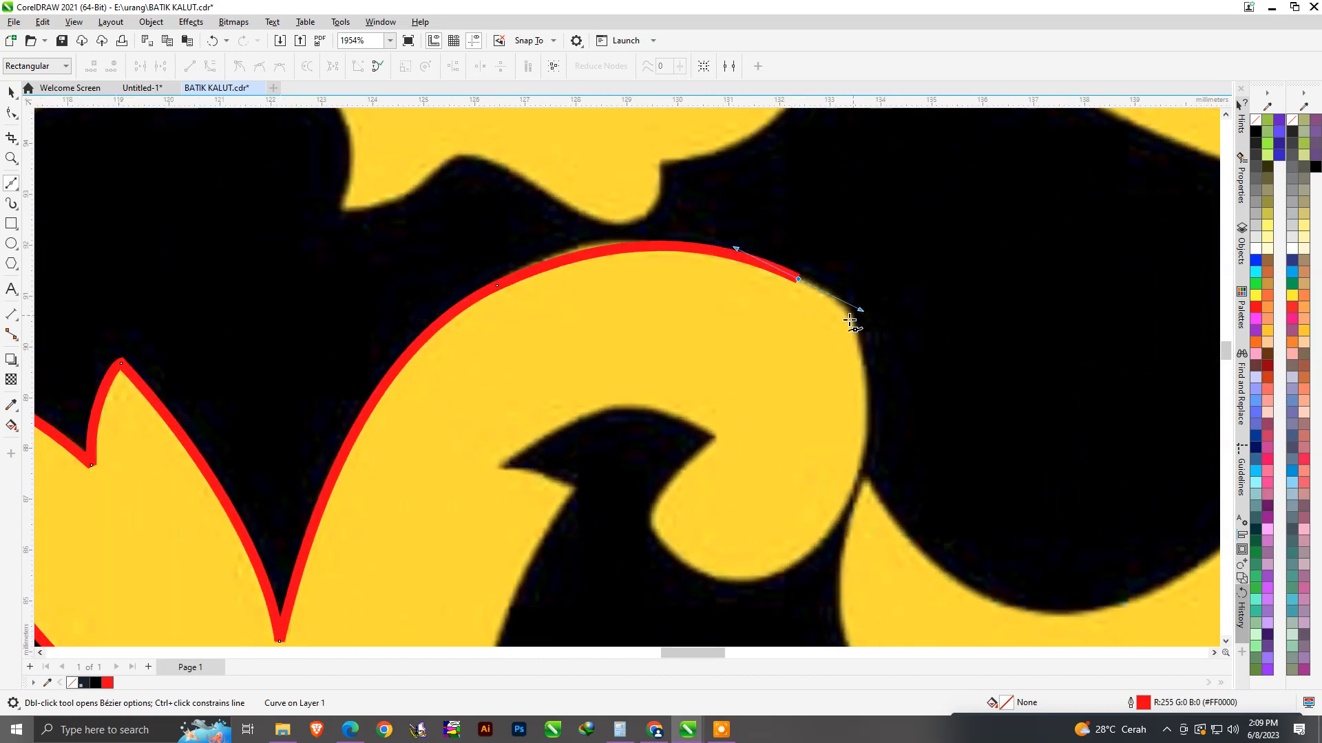
scroll(851, 320, down, 3)
scroll(843, 388, up, 2)
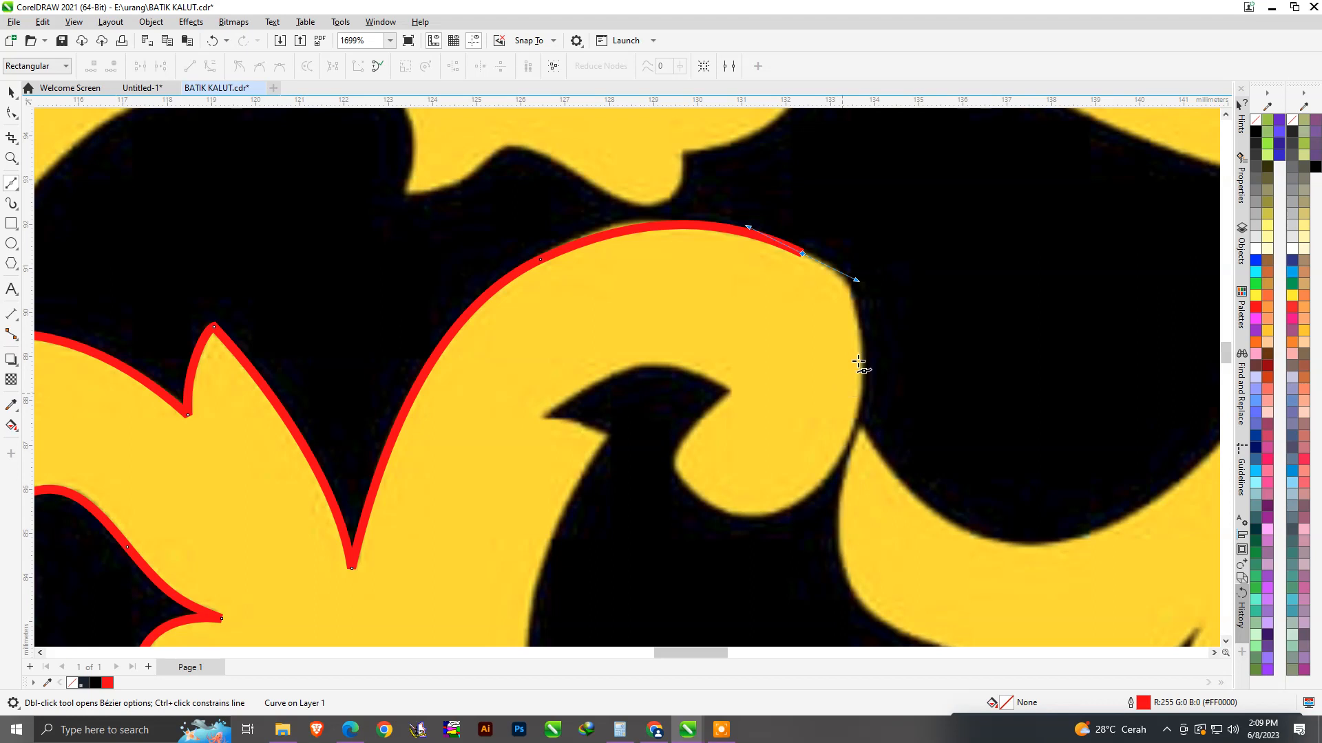
Trace down the large scroll's far side and around its rounded end to the inner corner.
drag(863, 372, 859, 440)
scroll(817, 457, down, 2)
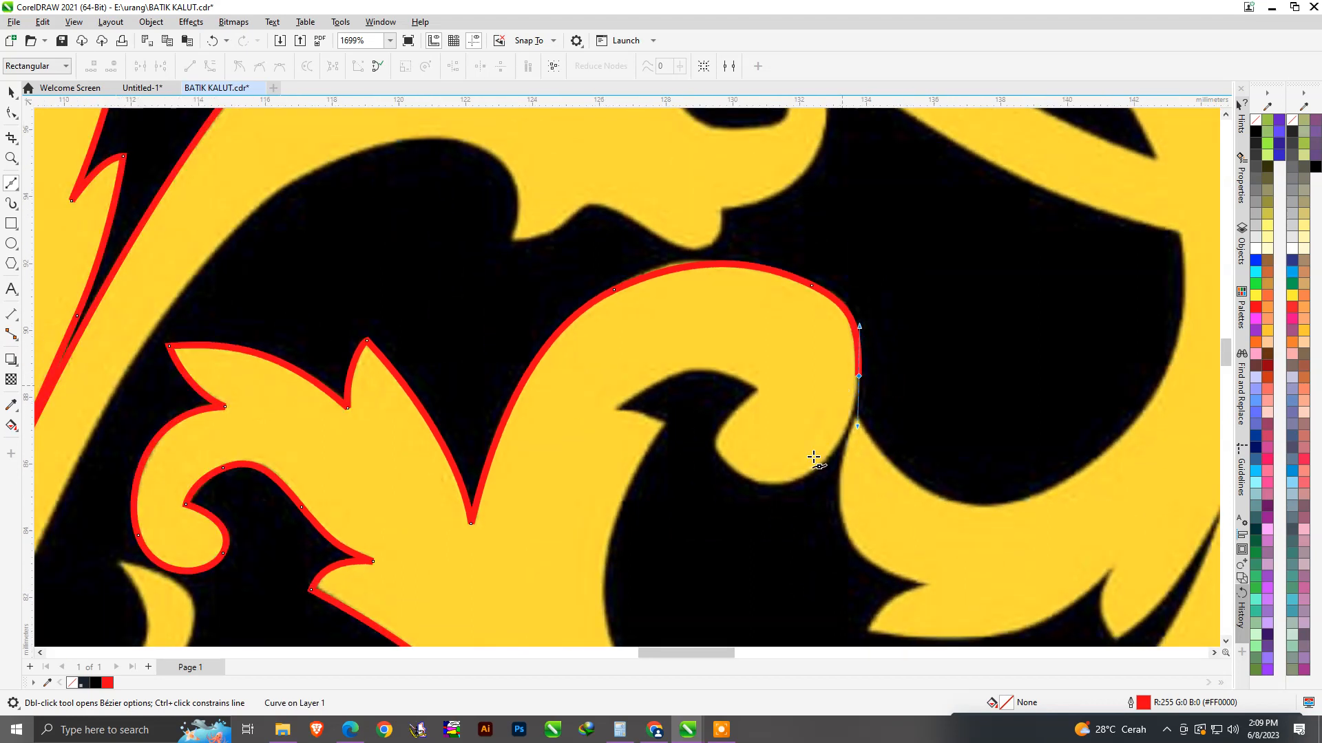
scroll(802, 481, up, 3)
drag(795, 480, 740, 501)
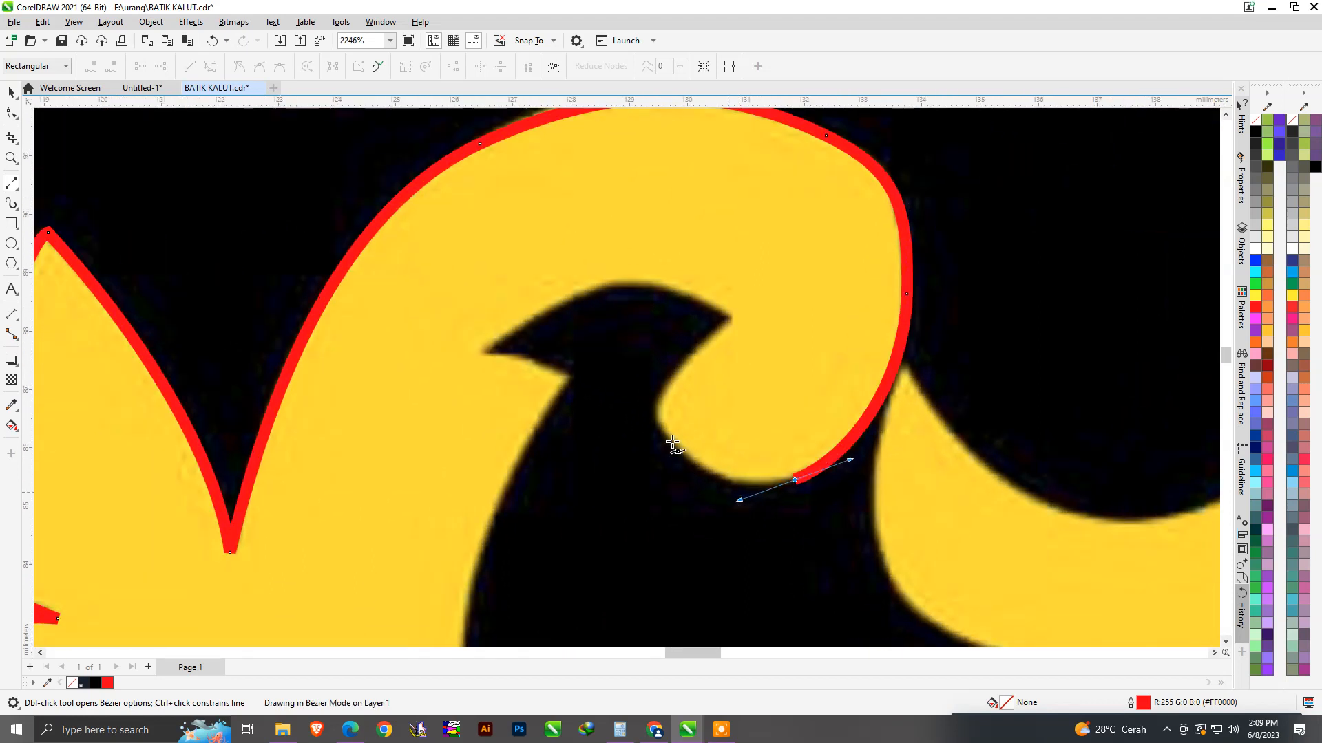
drag(663, 398, 699, 347)
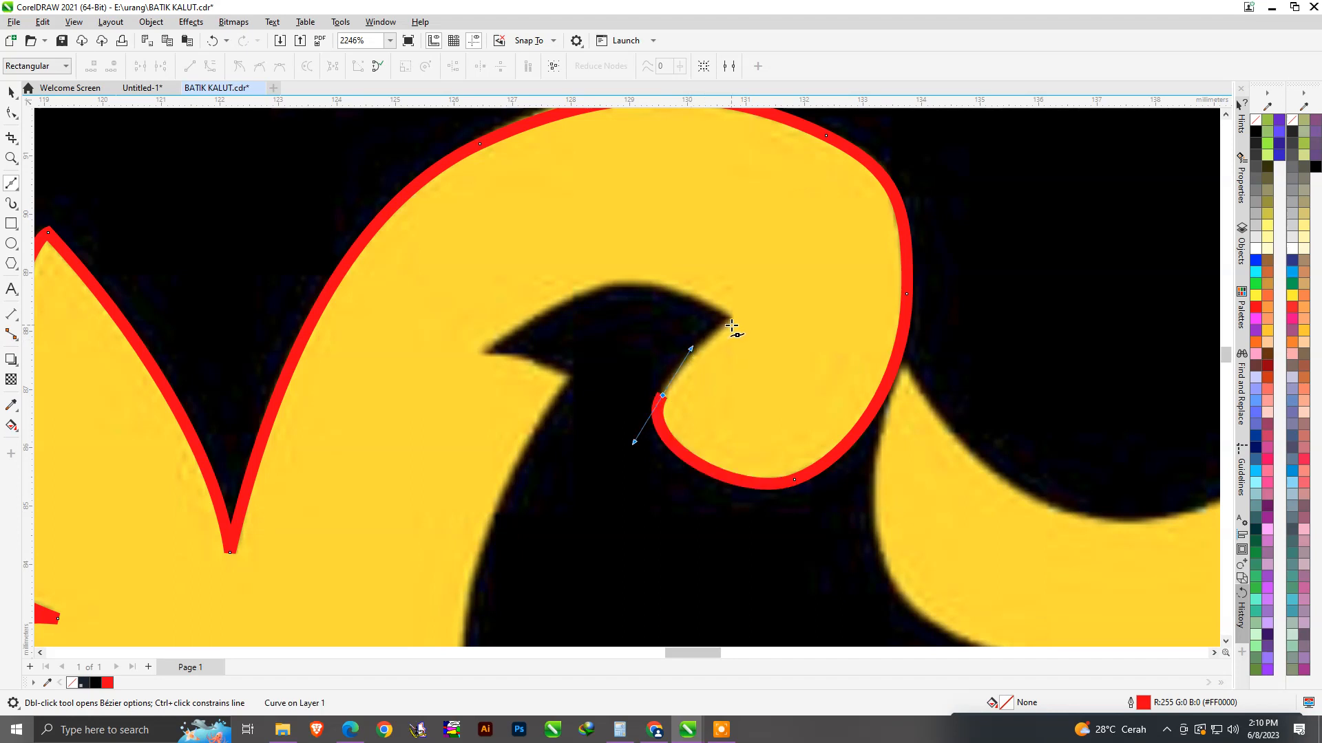
click(729, 322)
Trace the scroll's inner arch to the sharp end of the dark hook and along the short edge to the barb.
scroll(603, 297, up, 1)
drag(597, 289, 490, 314)
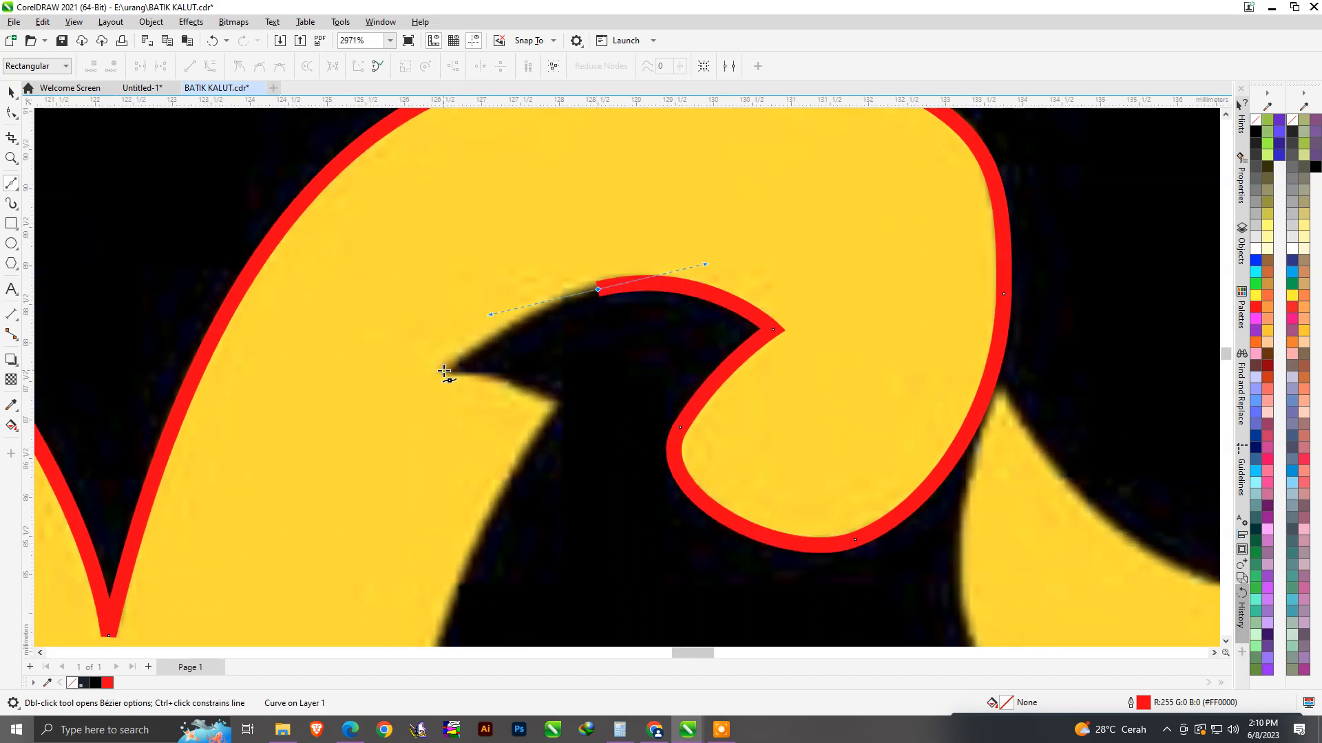
click(444, 372)
scroll(559, 396, up, 1)
drag(566, 382, 602, 406)
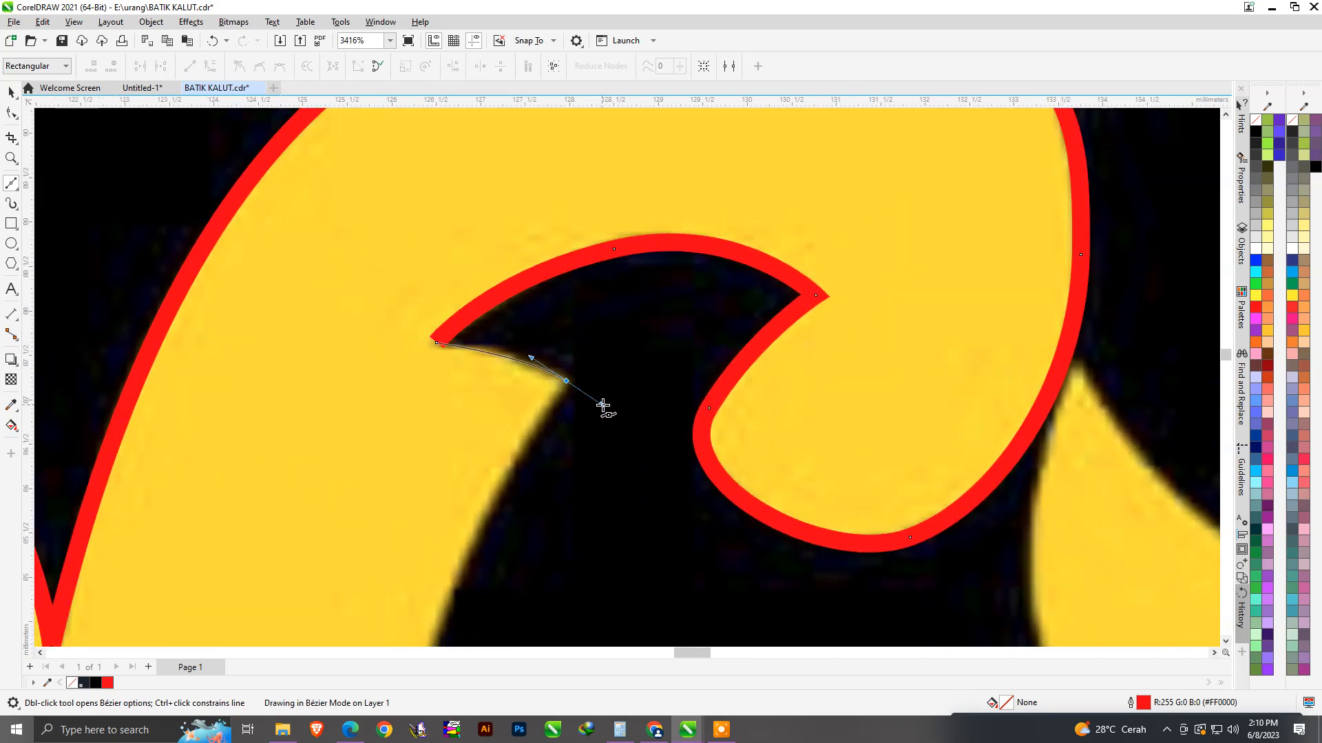
Trace the large scroll's concave inner edge from the barb down around its base and up toward the narrow pointed gap.
scroll(523, 431, down, 10)
scroll(517, 531, up, 4)
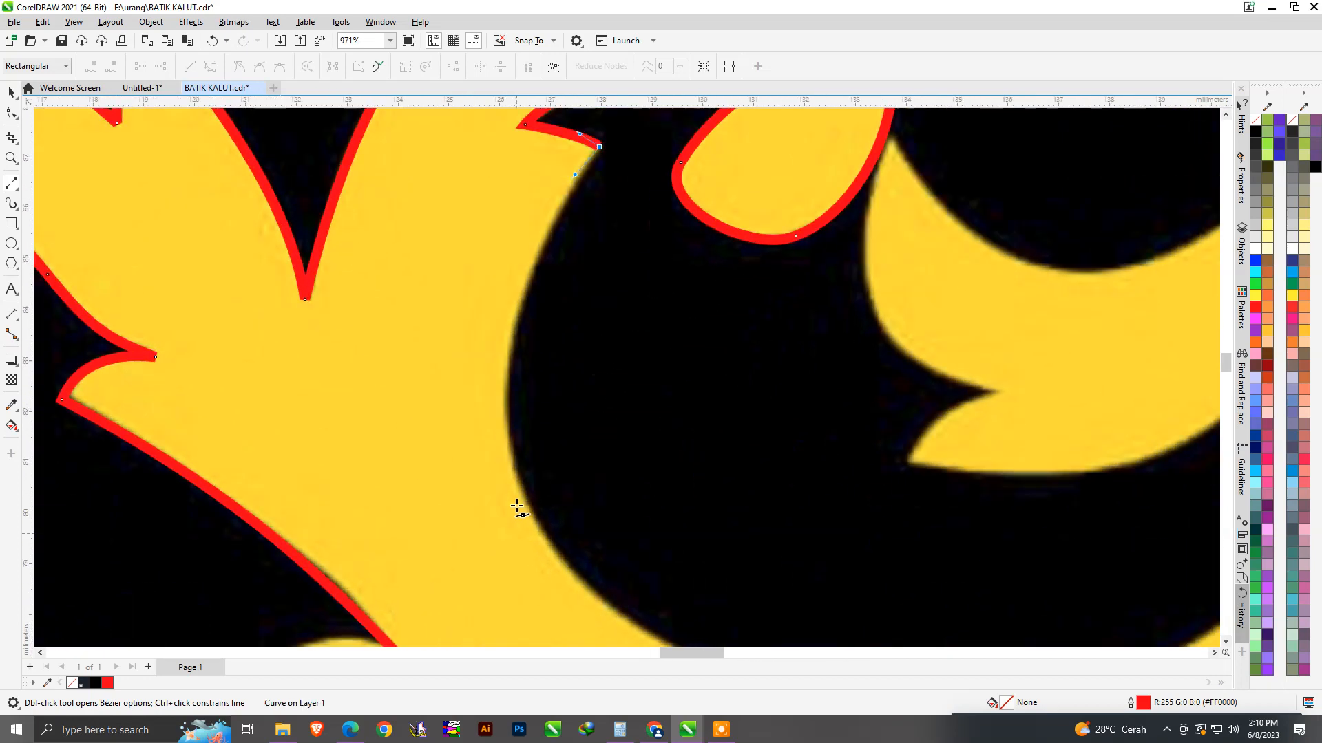
drag(511, 414, 710, 586)
scroll(478, 375, down, 3)
scroll(578, 534, up, 2)
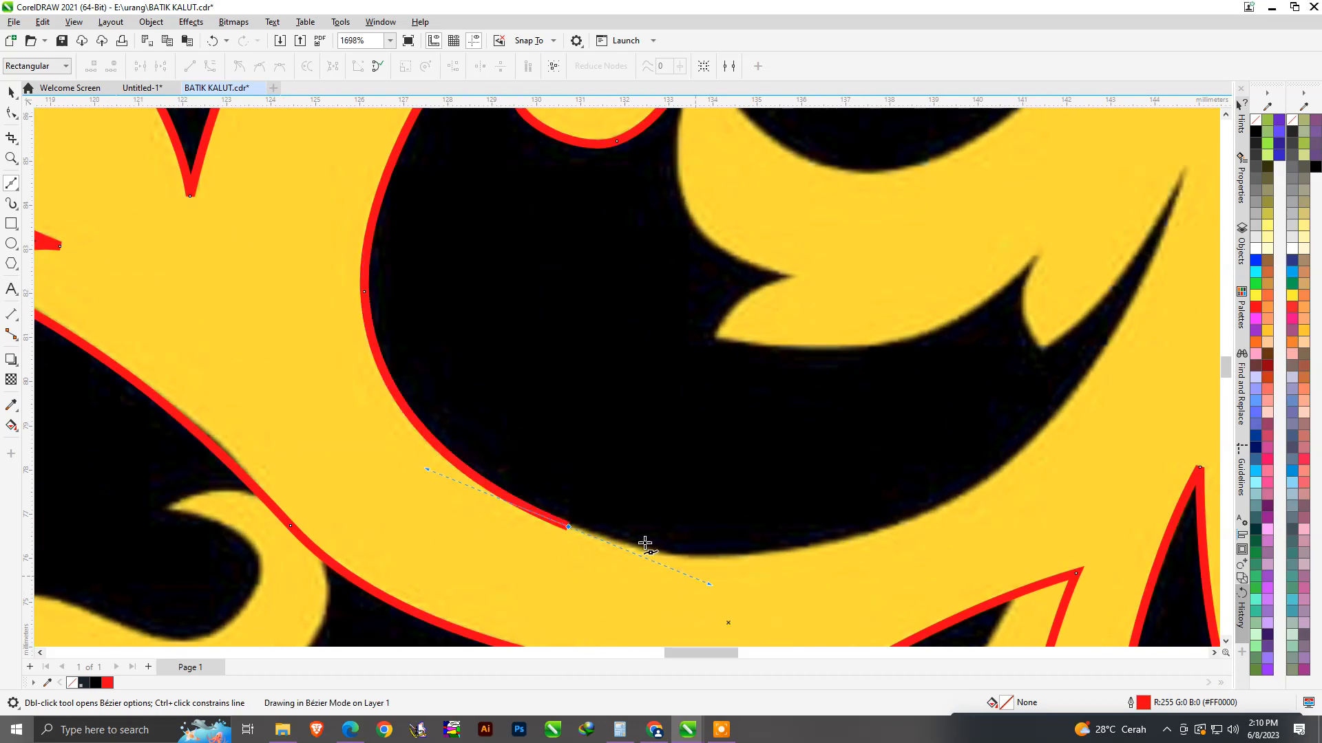
scroll(479, 454, down, 4)
scroll(804, 440, up, 1)
drag(786, 454, 871, 369)
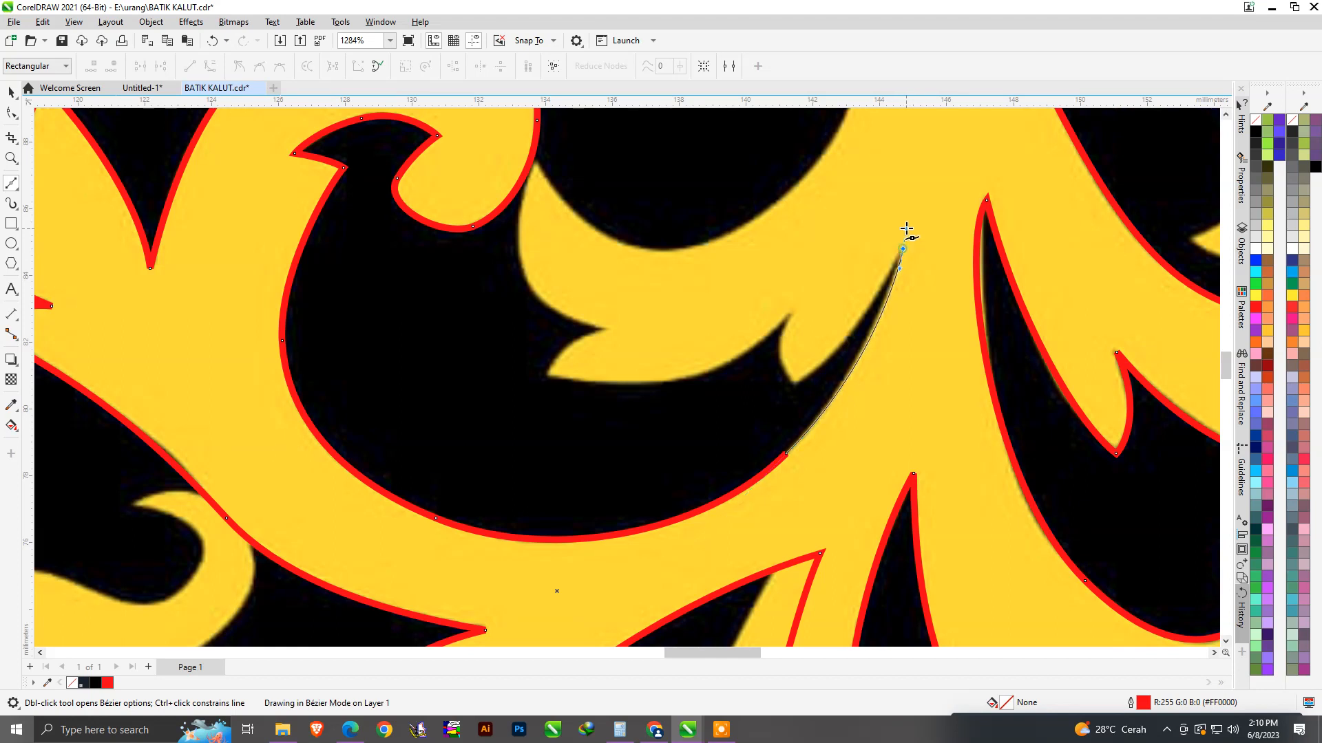
Trace the leaf's underside from the narrow gap's tip around the small lobe and notch to the lower barb's tip.
scroll(785, 382, up, 2)
drag(792, 384, 772, 400)
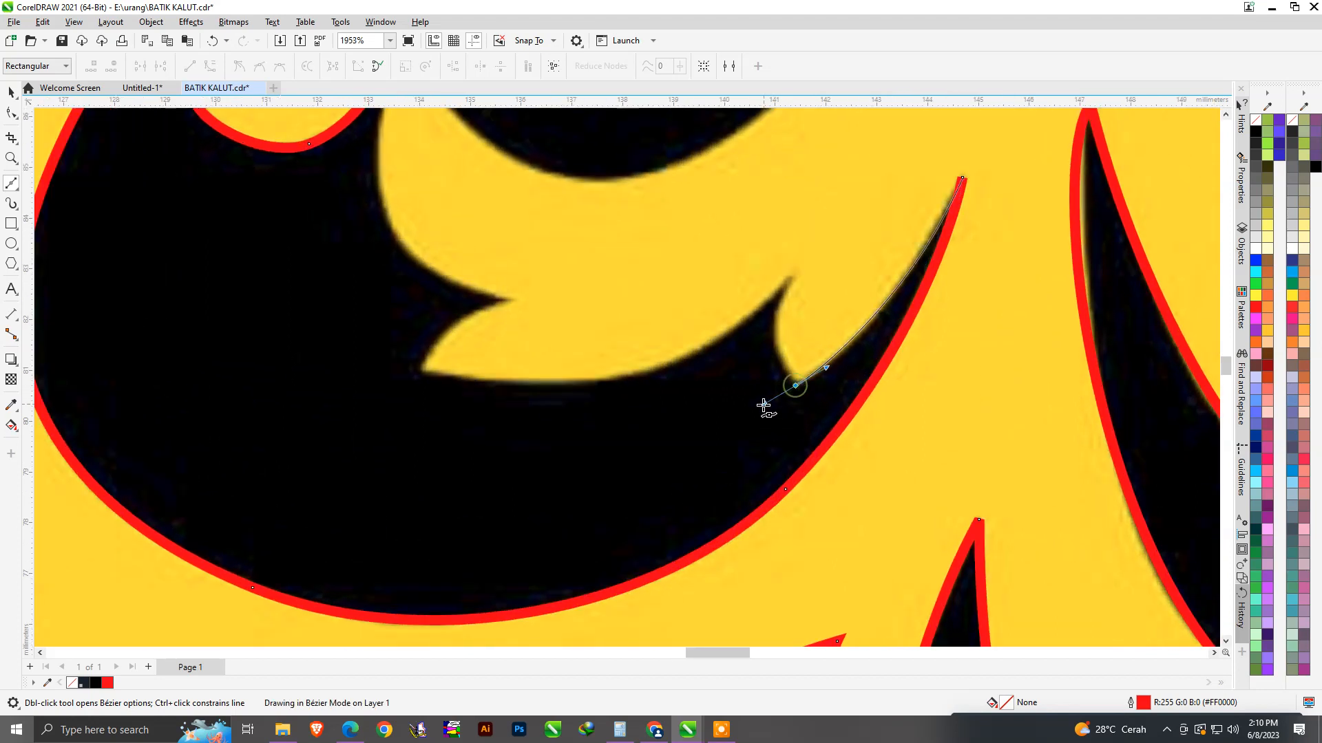
drag(780, 348, 762, 347)
drag(788, 281, 738, 333)
drag(415, 373, 187, 330)
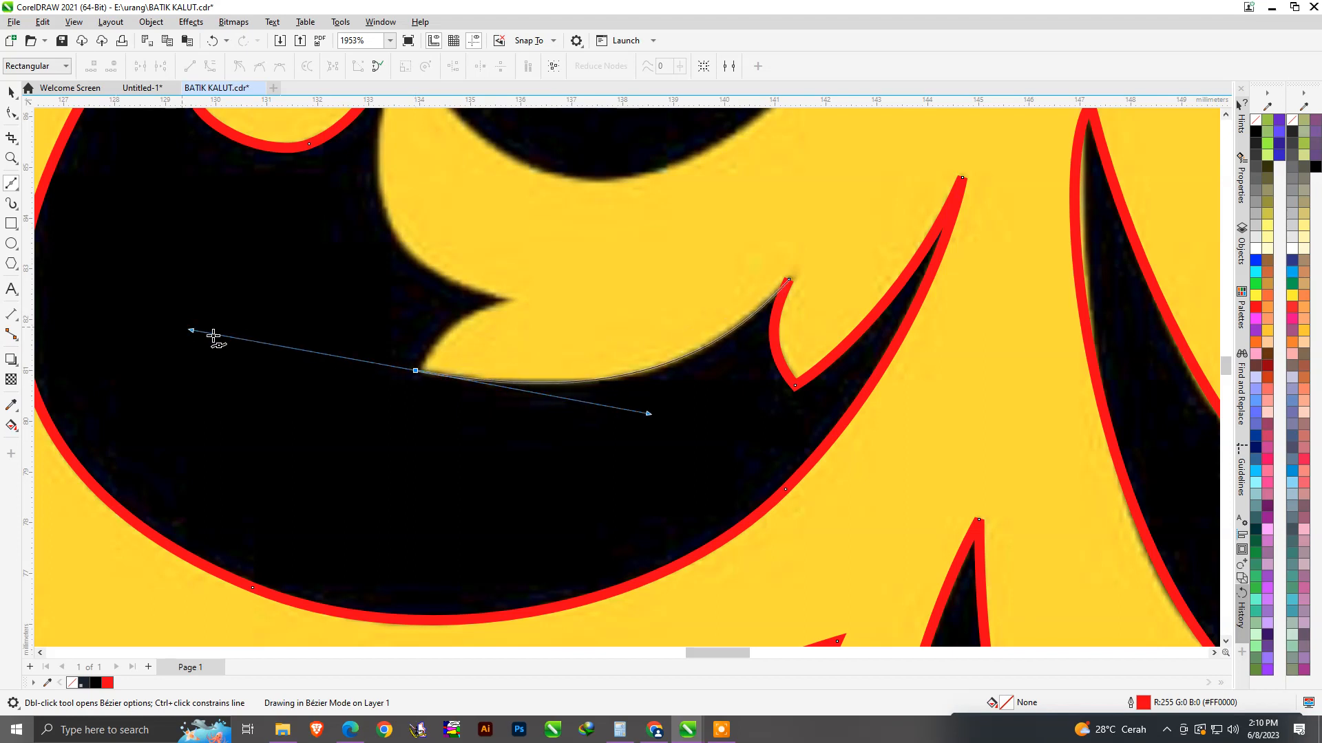
Trace the short upper edge of the leaf's barb and continue up to the junction with the large scroll's rounded end.
drag(432, 327, 434, 325)
drag(437, 273, 509, 167)
scroll(526, 402, down, 1)
scroll(439, 222, up, 1)
scroll(489, 382, down, 1)
drag(508, 301, 513, 300)
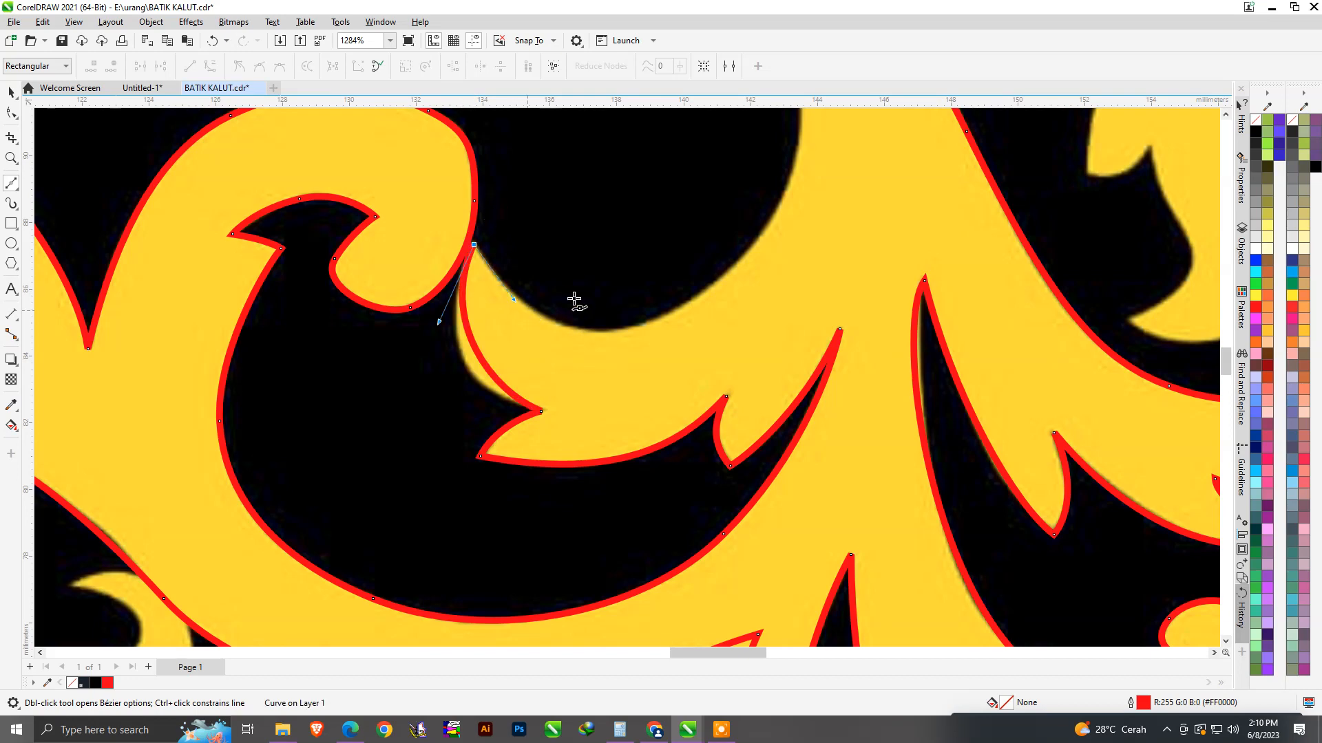
Trace the large round opening from the scroll junction around its base and up to the main stem's underside.
drag(766, 273, 785, 258)
scroll(634, 360, down, 2)
scroll(675, 287, up, 2)
drag(684, 305, 668, 242)
scroll(671, 261, down, 1)
scroll(557, 211, up, 2)
drag(563, 200, 392, 152)
scroll(637, 299, down, 2)
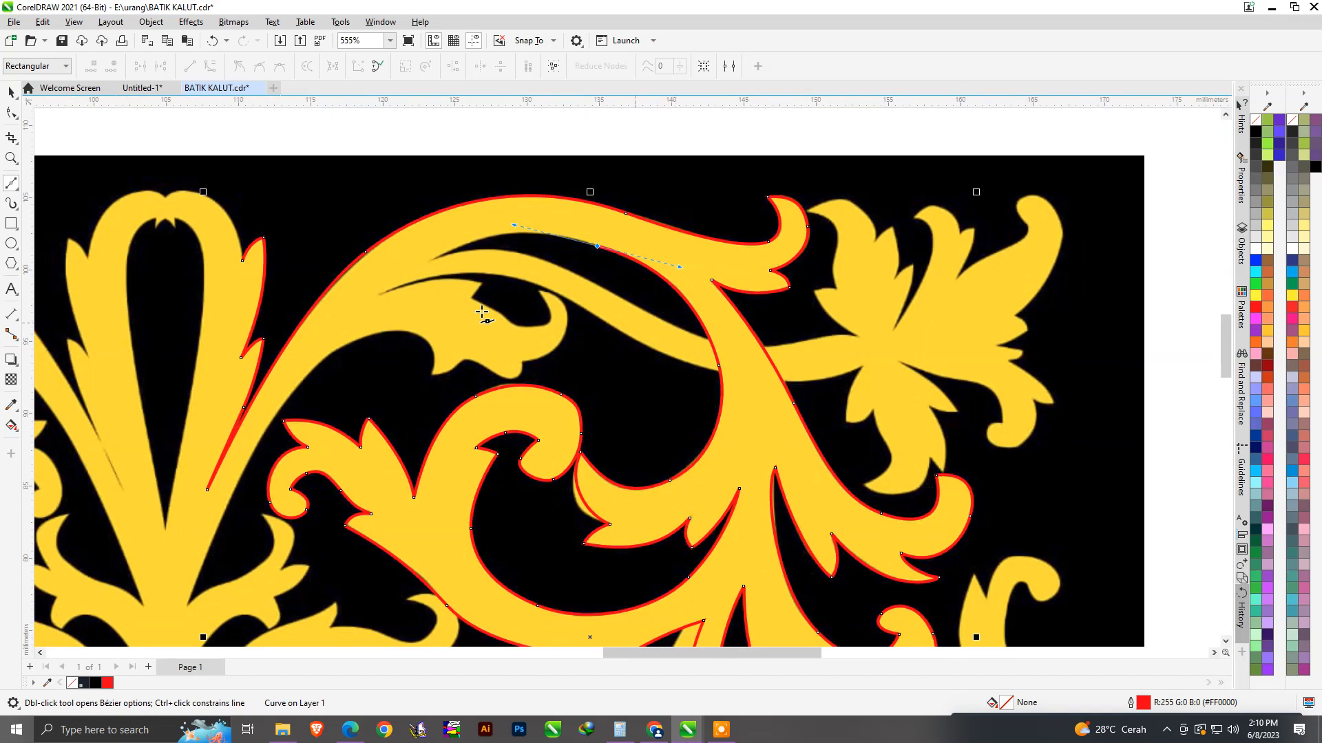
Trace the stem's underside to the sharp split, along the small leaf's top to its tip, and into the notch.
scroll(354, 312, up, 2)
drag(405, 281, 283, 384)
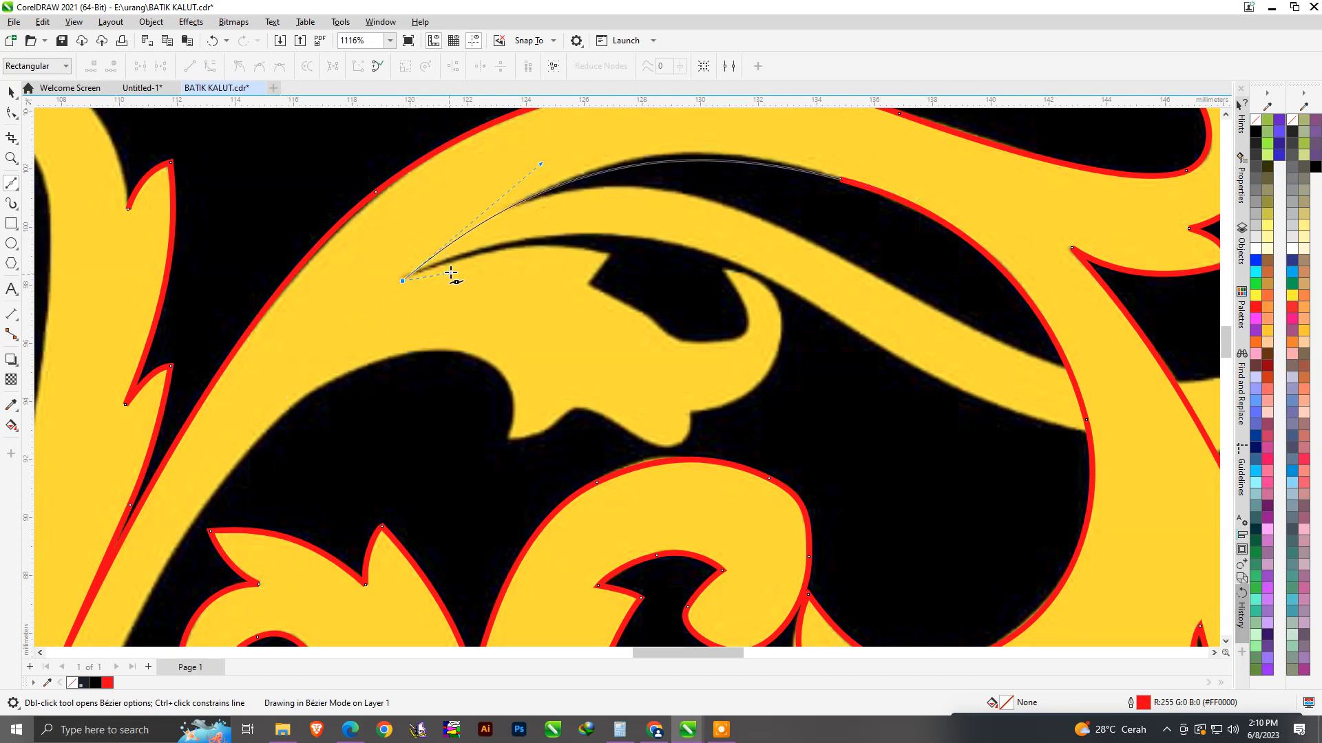
scroll(447, 282, down, 3)
scroll(482, 293, up, 5)
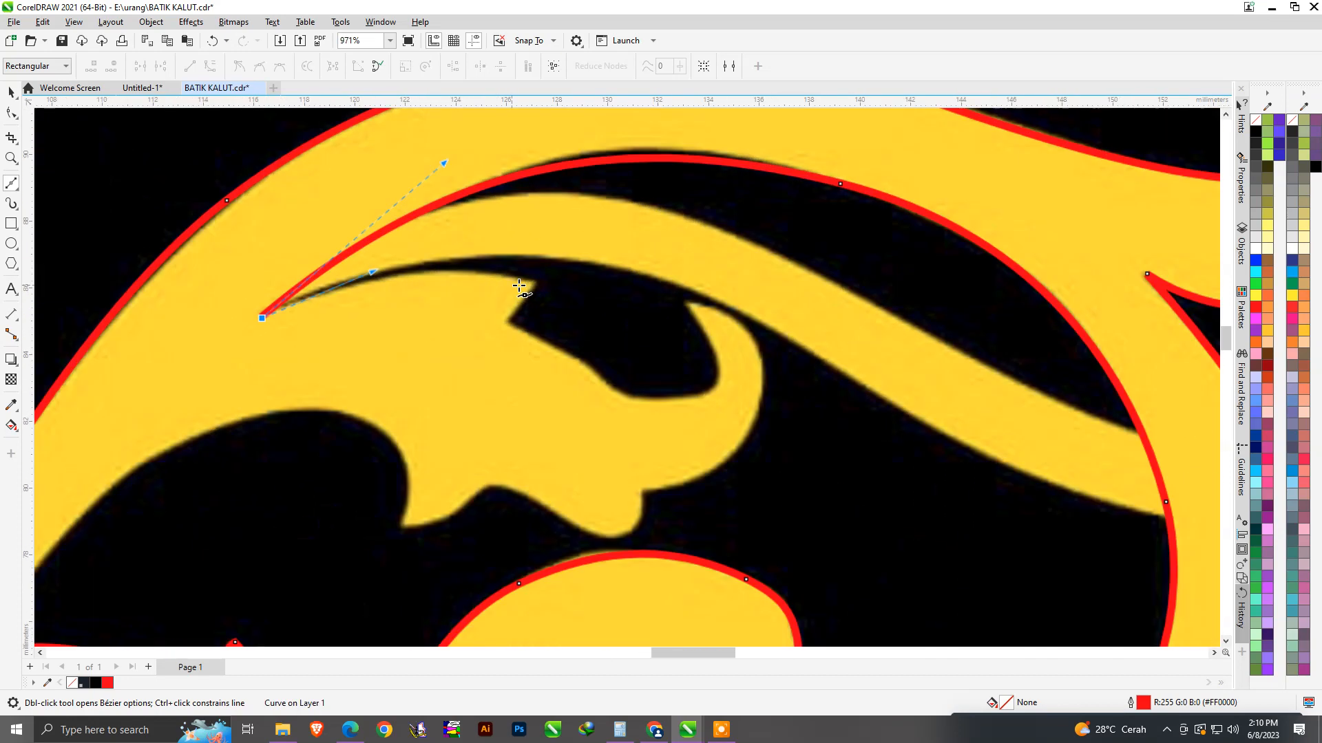
drag(545, 284, 630, 313)
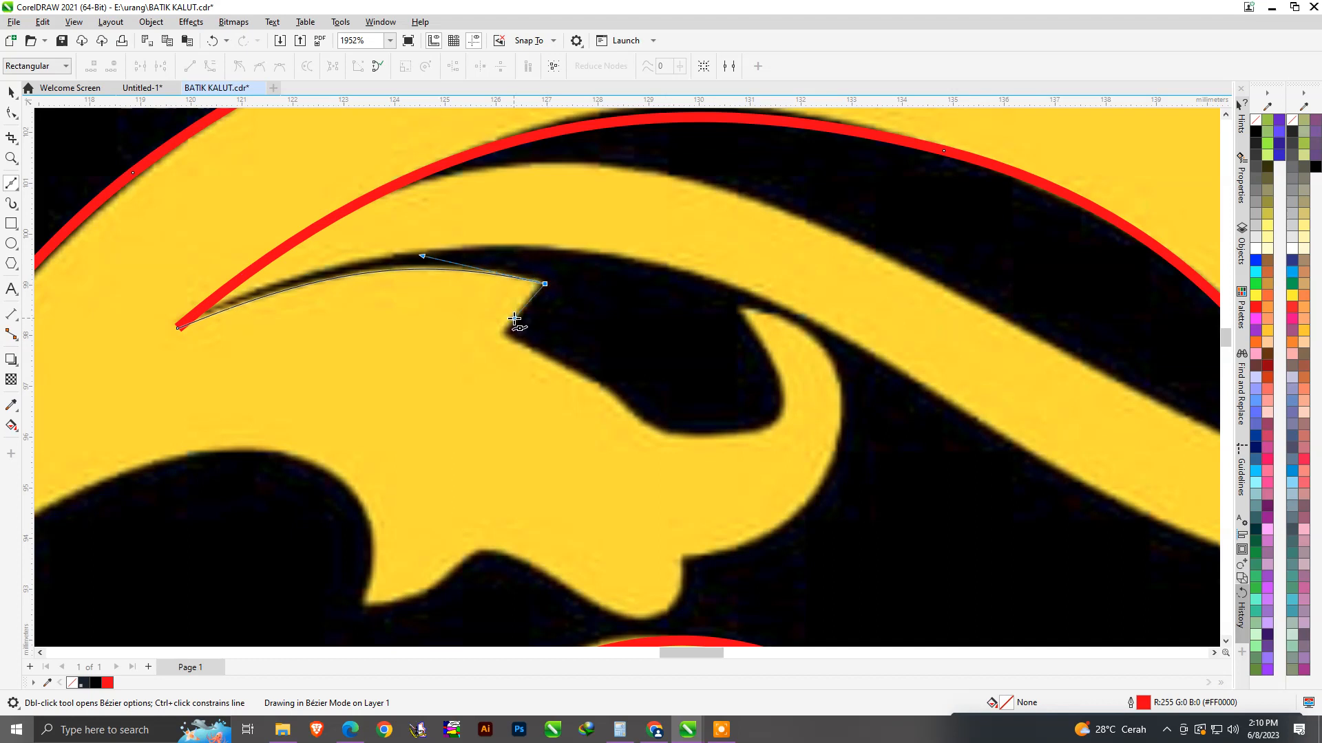
key(space)
scroll(635, 397, up, 1)
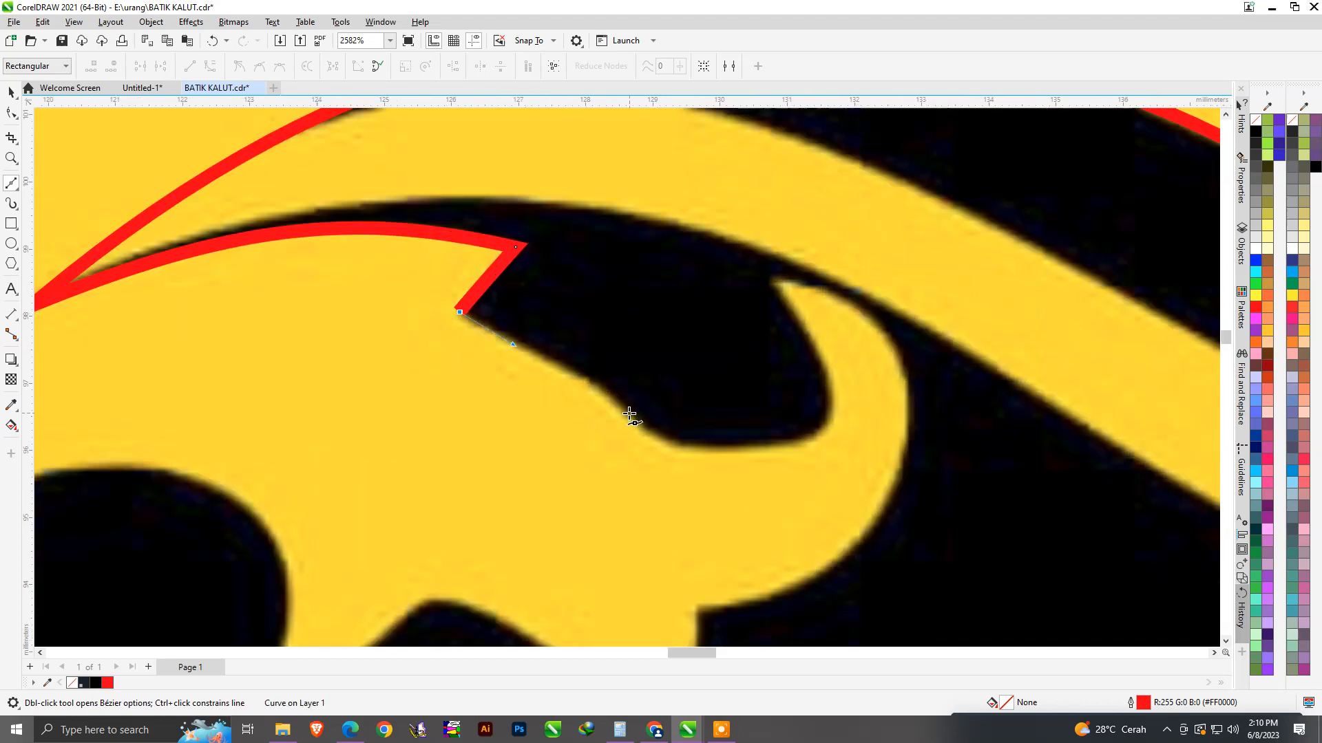
Trace the small leaf's inner hollow to the hook's tip and around the hook's outer curve to the lower corner.
drag(659, 448, 661, 453)
drag(755, 448, 828, 447)
drag(802, 308, 866, 302)
drag(907, 450, 896, 563)
scroll(839, 338, down, 1)
scroll(785, 456, up, 1)
drag(750, 491, 687, 491)
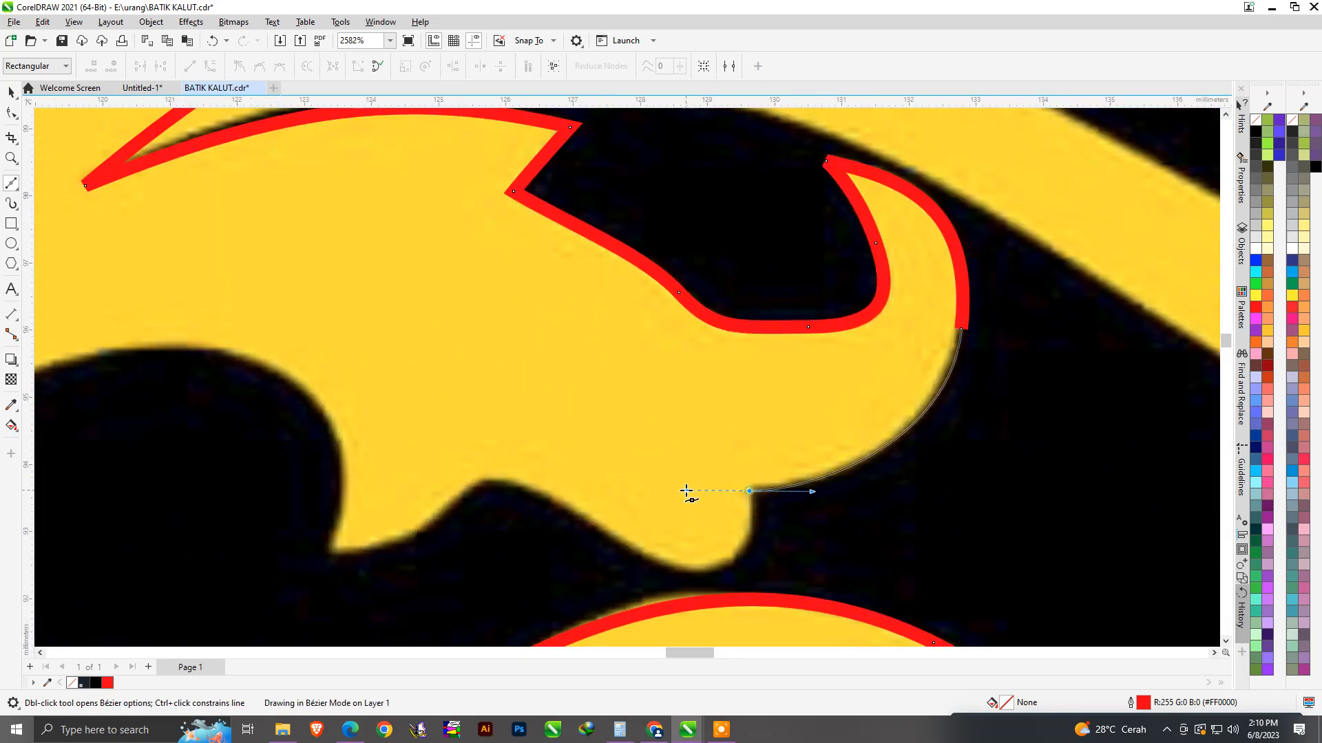
Trace the small leaf's rounded lower lobe, the dip and the pointed tip up to the start of the dark arch.
drag(746, 553, 748, 551)
drag(651, 561, 500, 512)
scroll(611, 488, down, 2)
scroll(522, 516, up, 2)
drag(384, 535, 324, 532)
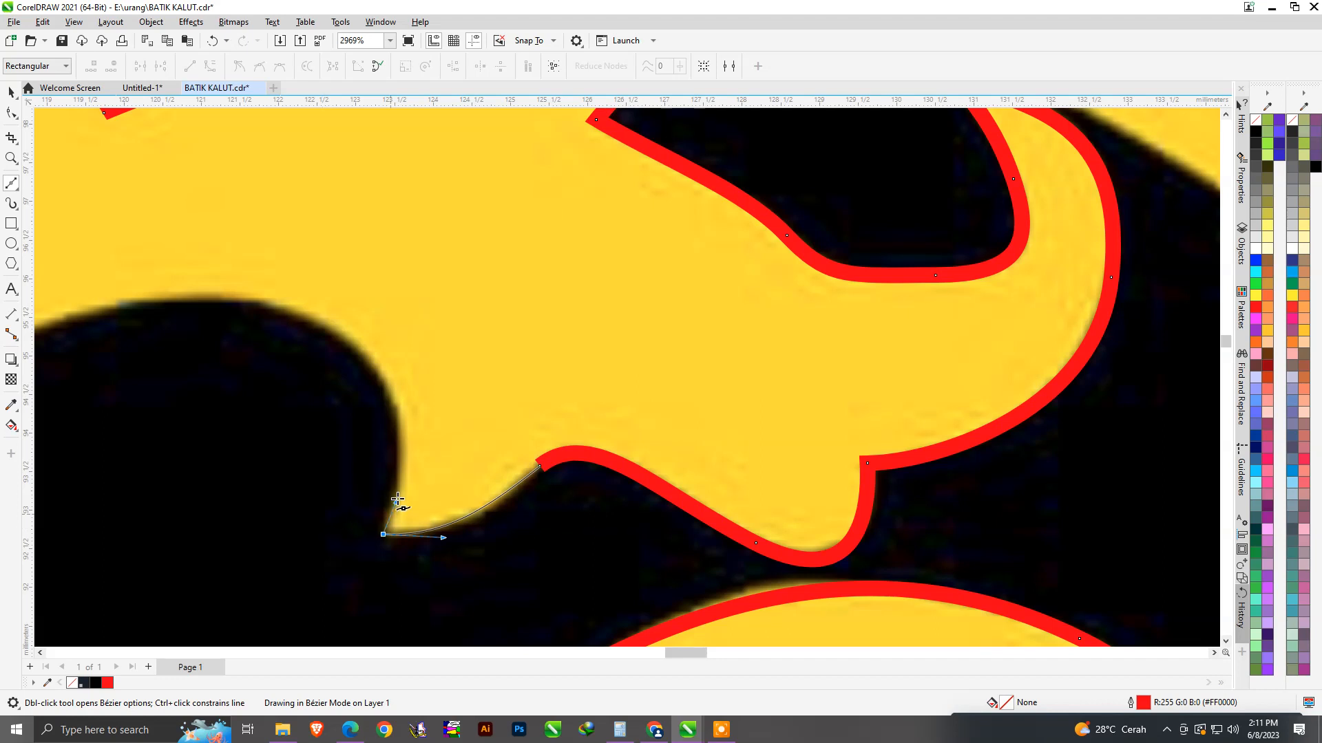
drag(397, 500, 396, 497)
drag(358, 356, 304, 307)
scroll(553, 386, down, 2)
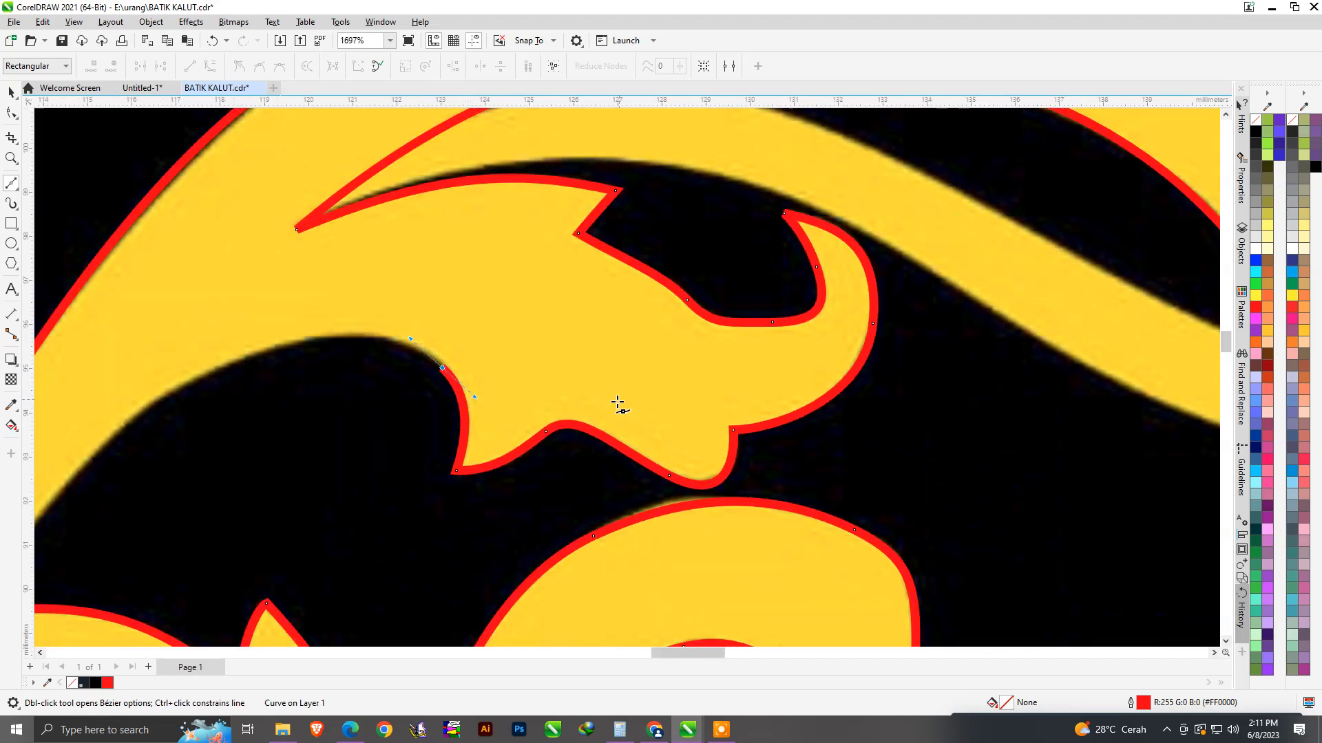
Trace the stem's lower edge over the dark arch and down to the V where the small base leaf begins.
scroll(617, 406, down, 3)
scroll(502, 413, up, 2)
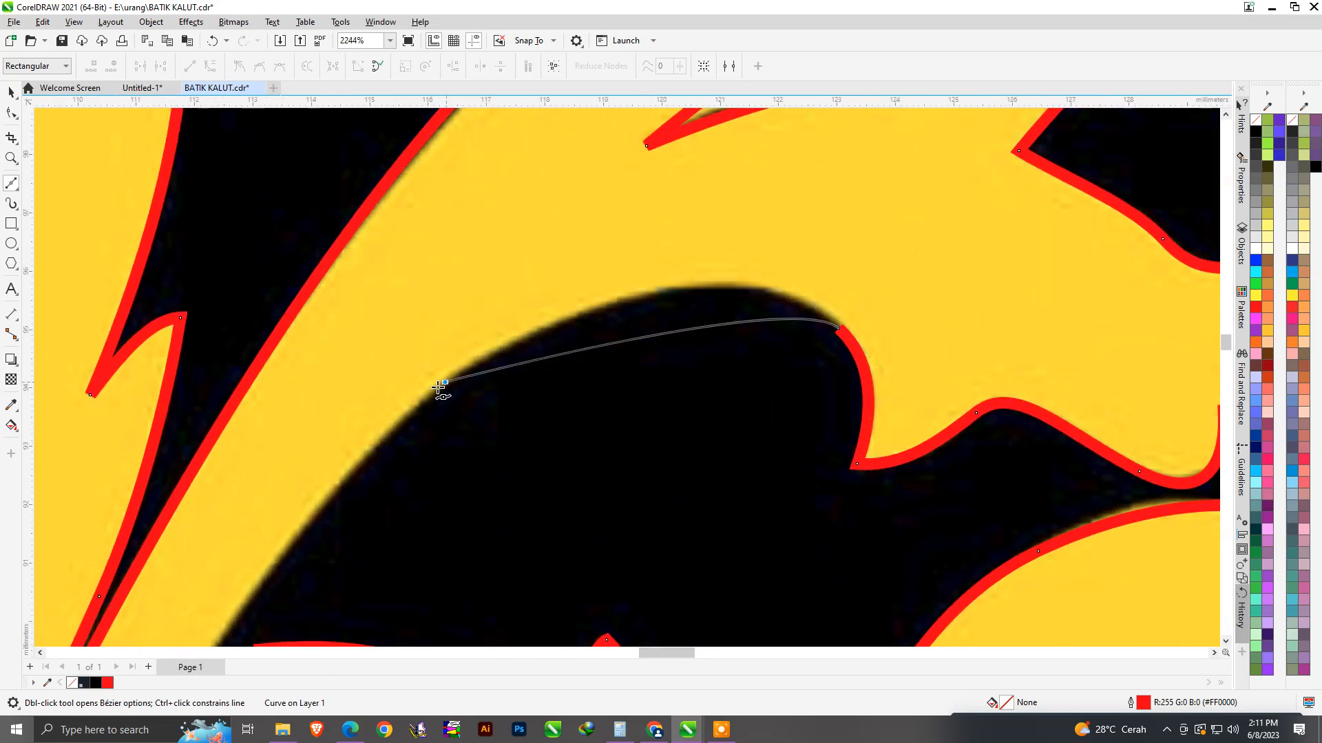
scroll(708, 271, down, 3)
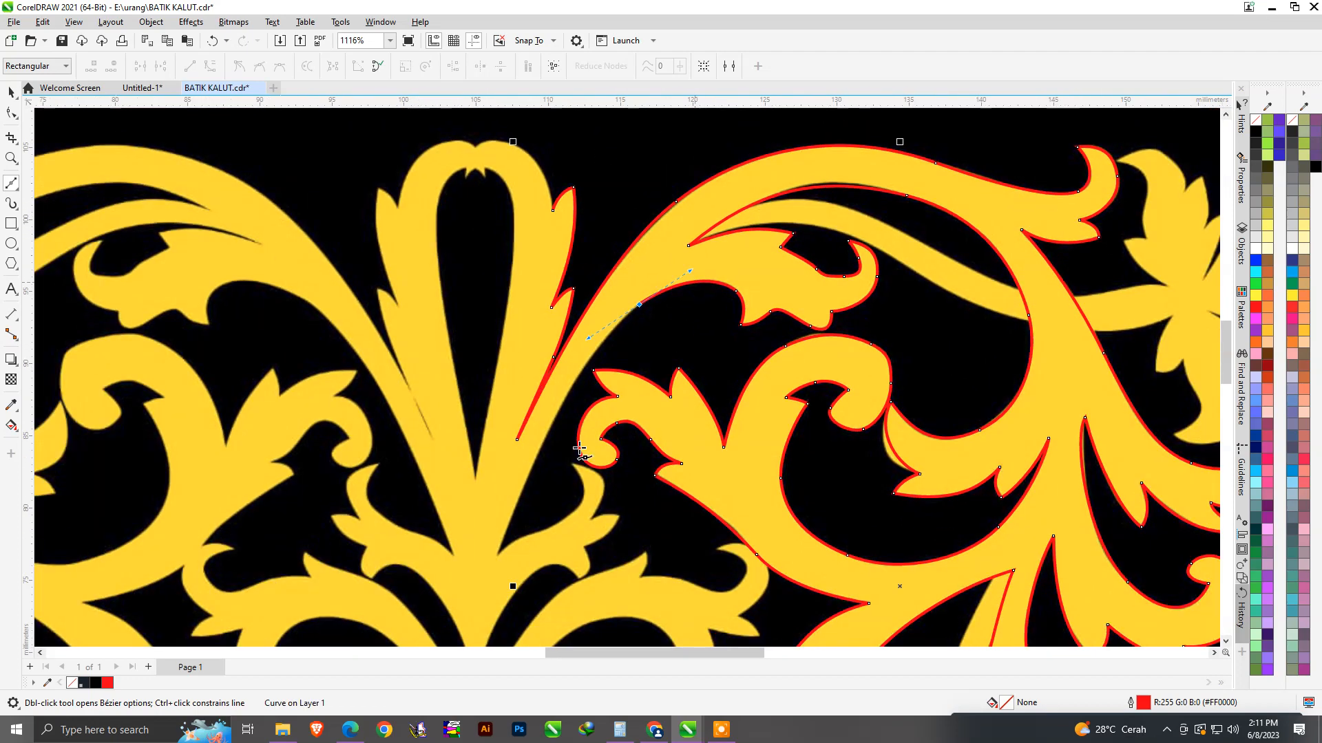
scroll(603, 416, up, 2)
scroll(554, 408, down, 2)
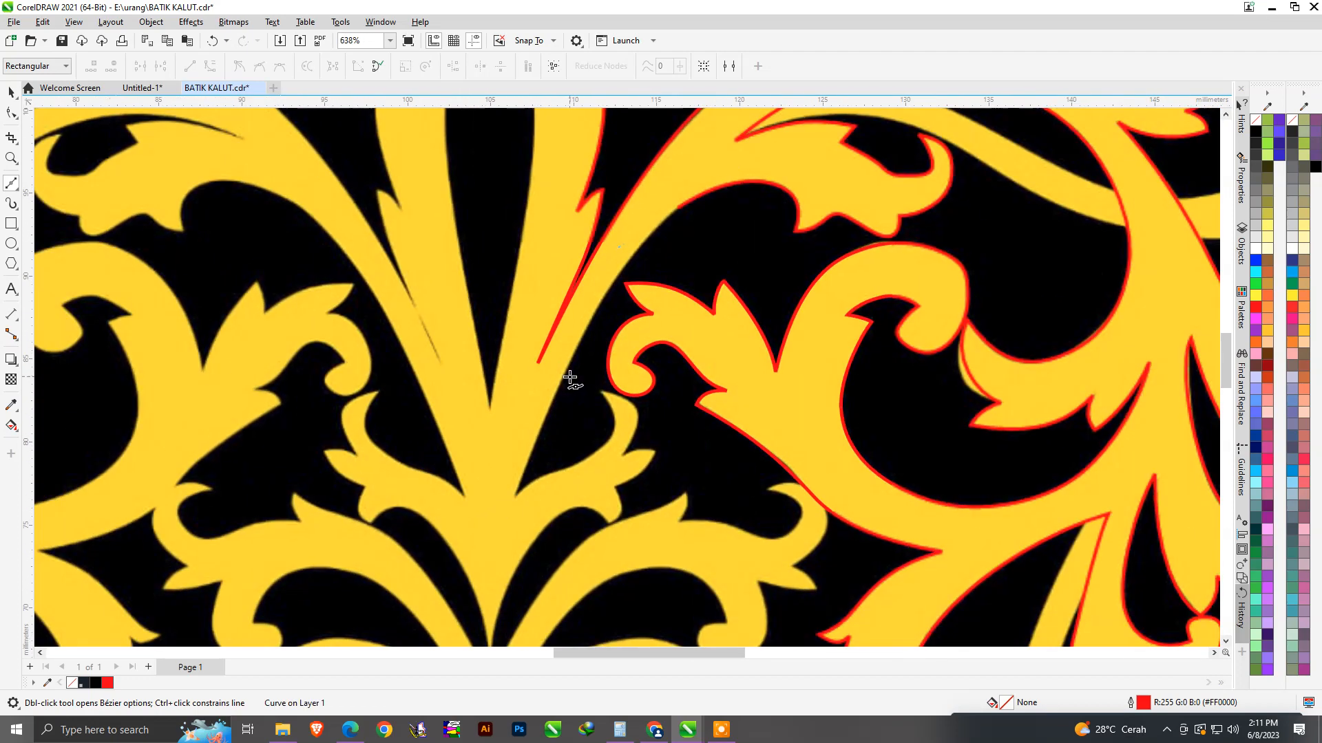
scroll(514, 526, up, 1)
drag(520, 491, 506, 533)
Trace the small base leaf's upper concave edge from the V up to its curled tip.
drag(554, 386, 679, 342)
scroll(555, 388, up, 6)
scroll(692, 305, down, 1)
scroll(671, 398, up, 2)
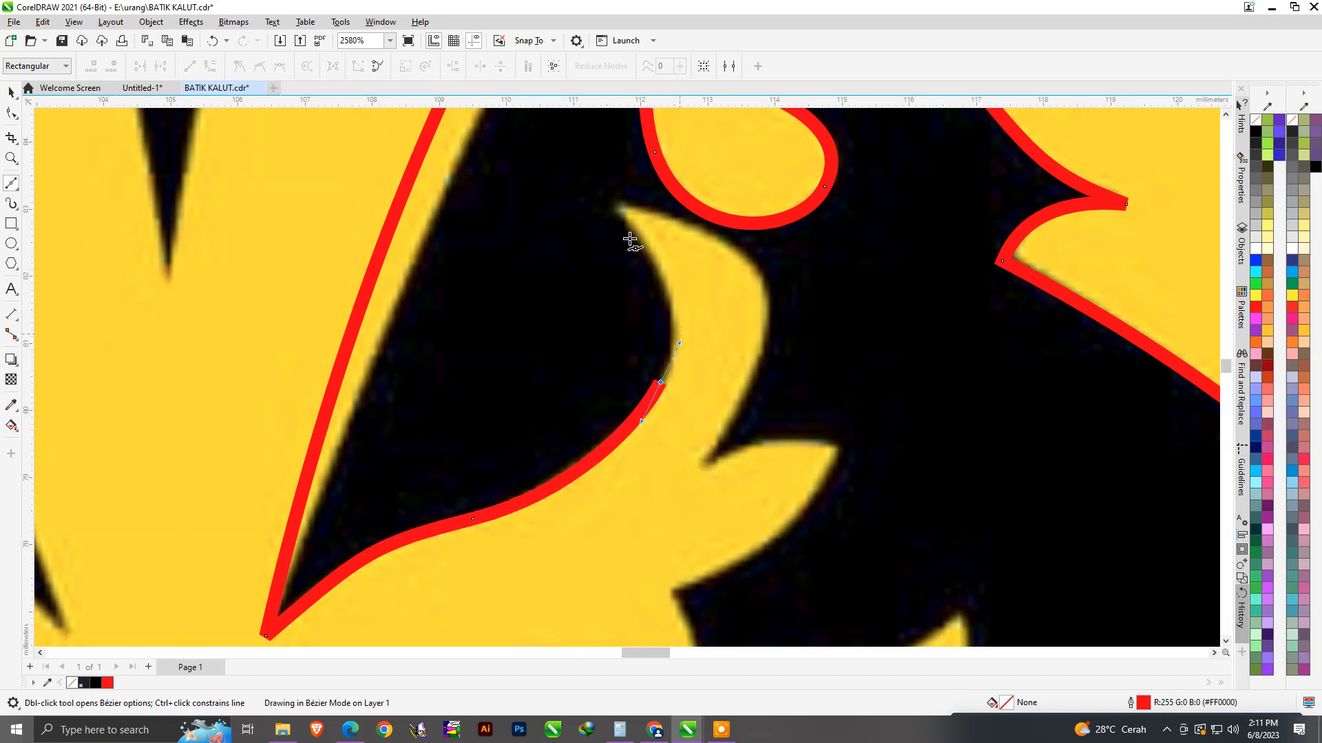
drag(609, 207, 686, 205)
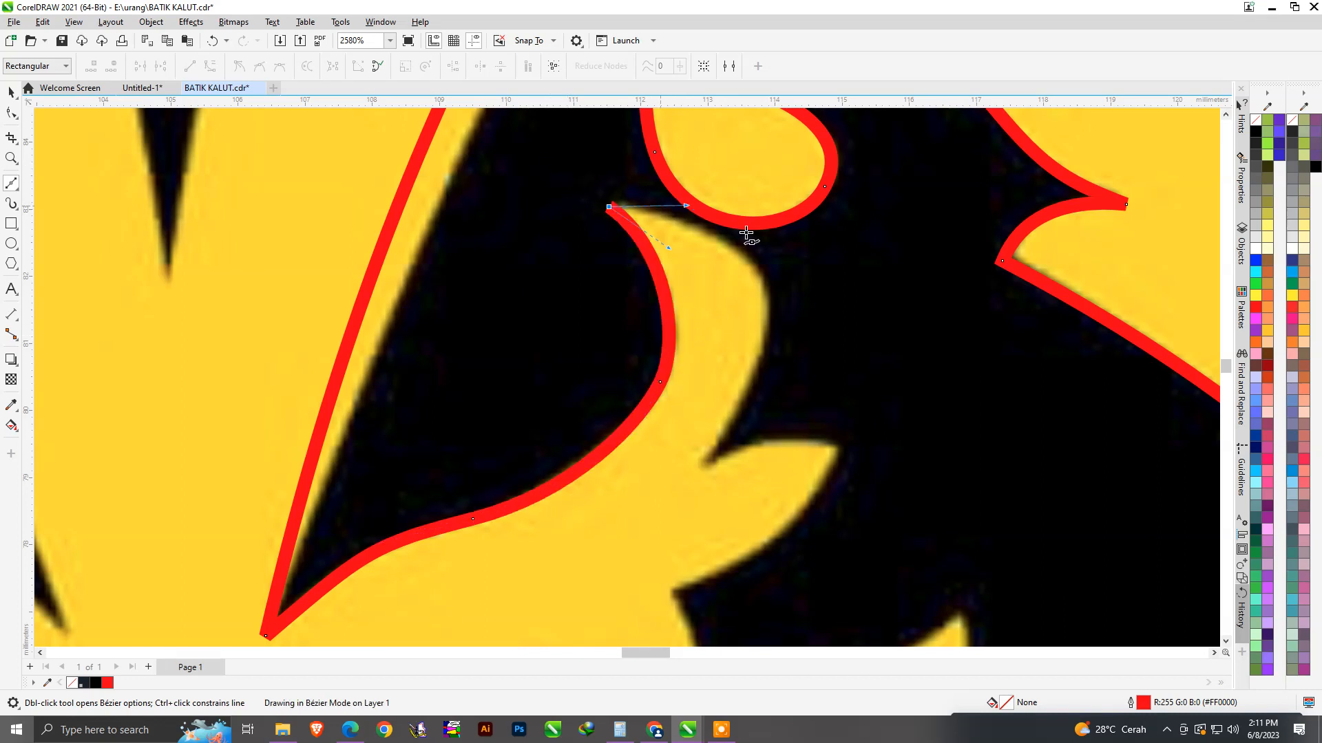
Trace the base leaf's outer edge from the curled tip through the notch and around the side barb to its lower corner.
drag(706, 465, 555, 603)
drag(738, 404, 767, 359)
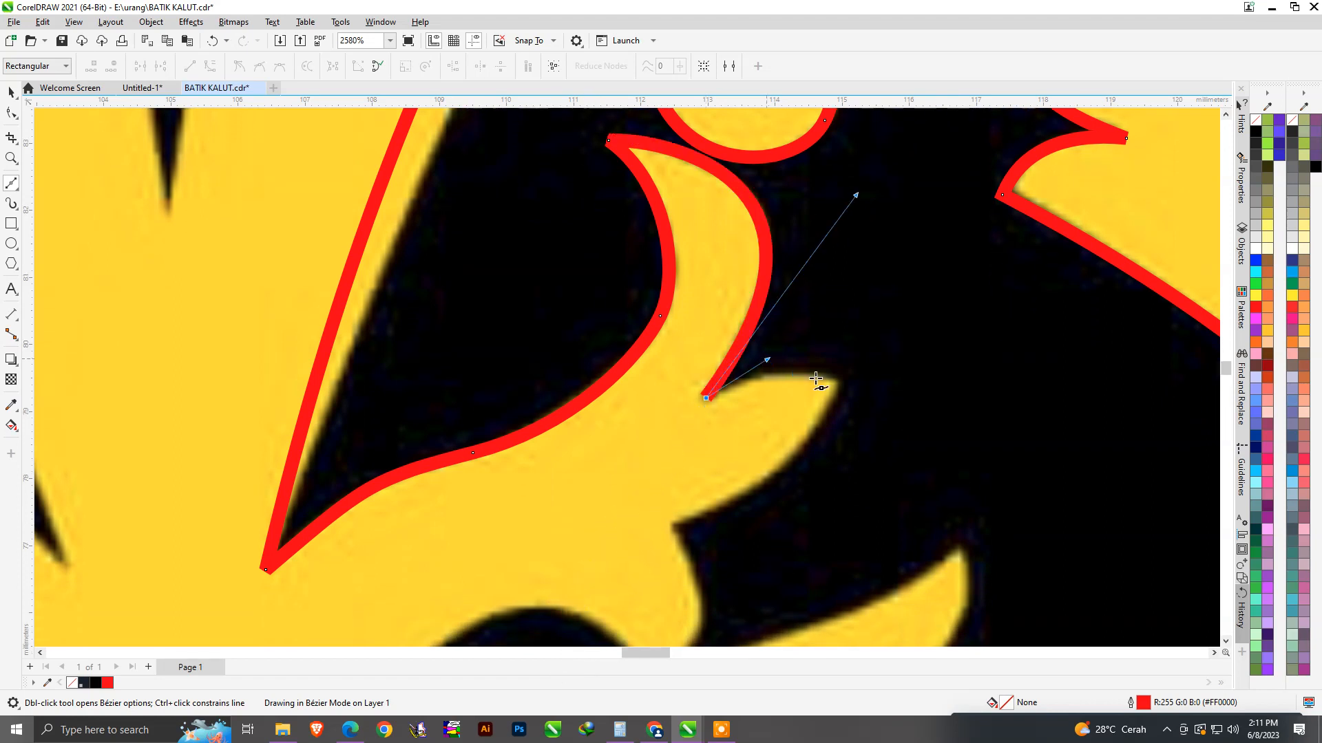
drag(844, 385, 825, 470)
drag(666, 528, 647, 529)
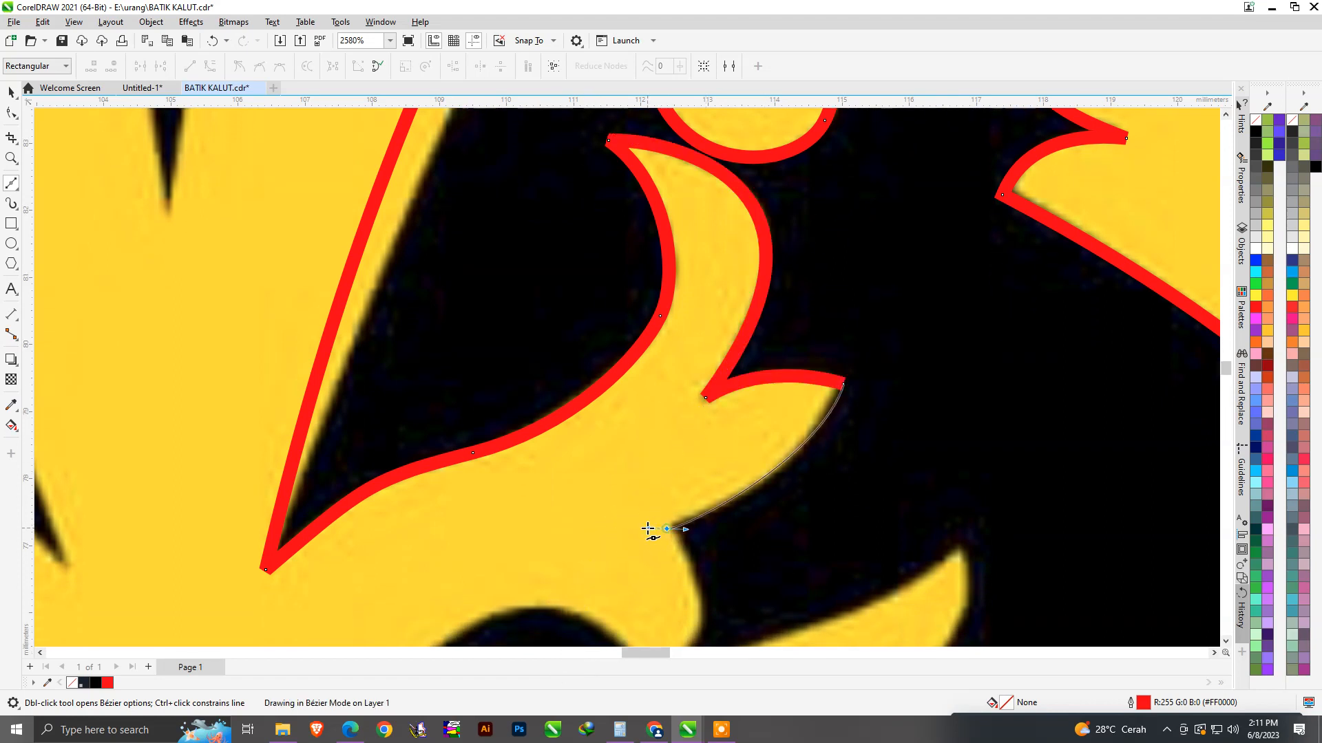
scroll(722, 550, down, 2)
scroll(696, 611, up, 2)
scroll(725, 531, down, 2)
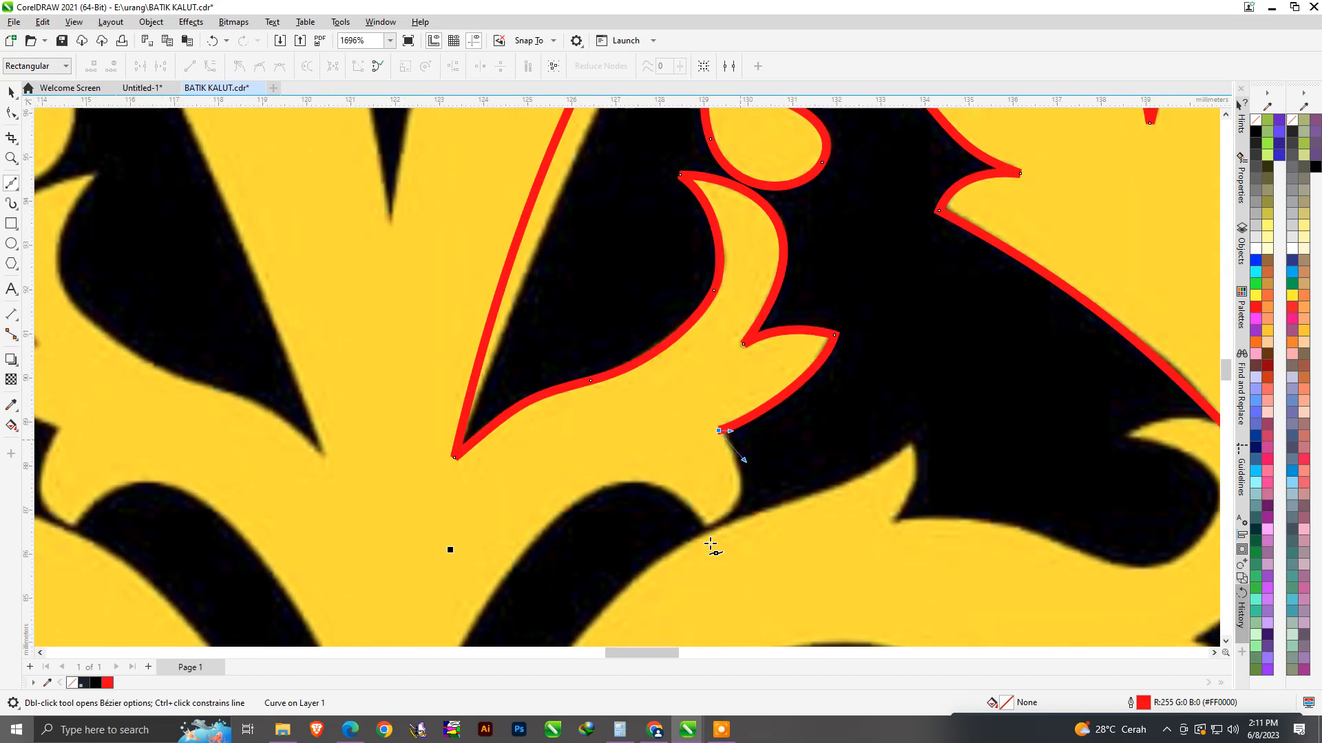
Trace the base leaf's rounded lower lobe and the start of the arch beneath it.
scroll(725, 531, up, 2)
drag(728, 501, 645, 550)
drag(676, 463, 681, 427)
scroll(685, 422, down, 2)
scroll(466, 534, up, 2)
drag(570, 447, 463, 575)
Trace the central stem's outer edge from the arch down to its sharp bottom point.
scroll(482, 578, down, 3)
scroll(659, 348, up, 2)
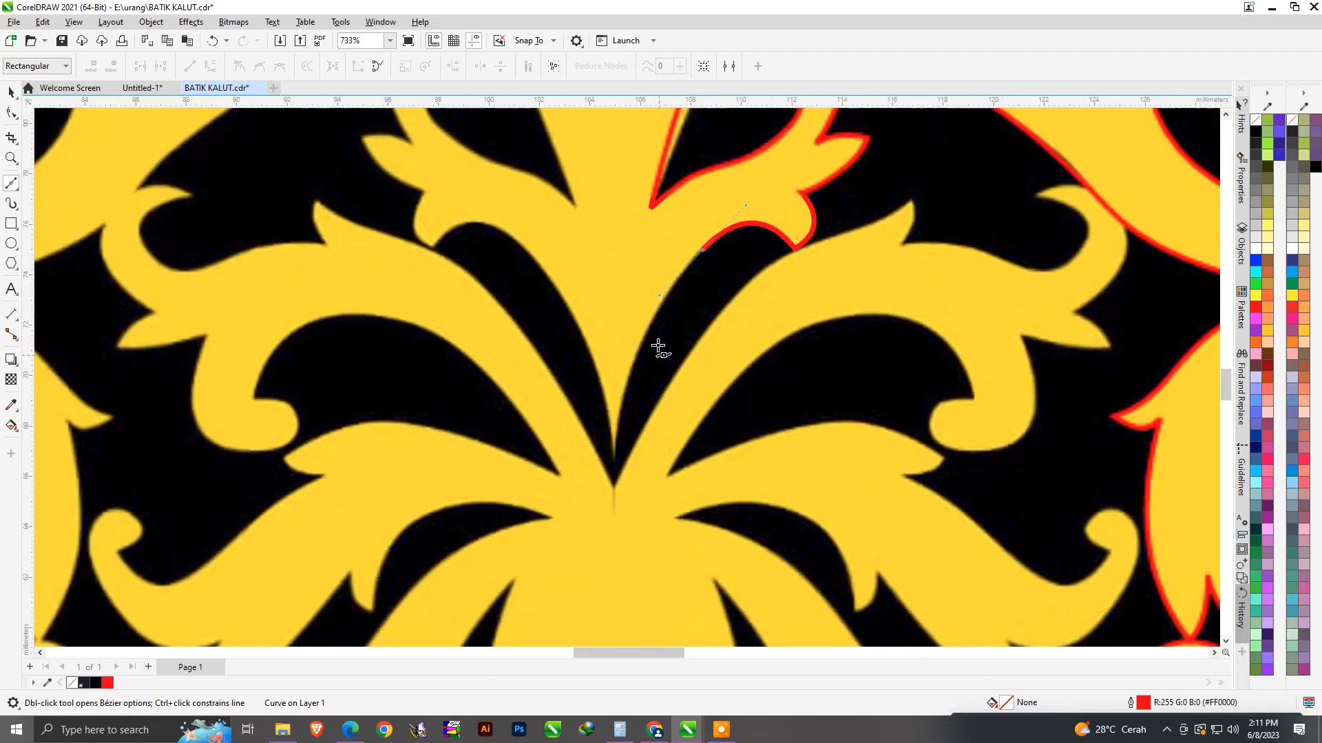
scroll(659, 348, up, 2)
drag(640, 383, 626, 549)
scroll(690, 508, down, 5)
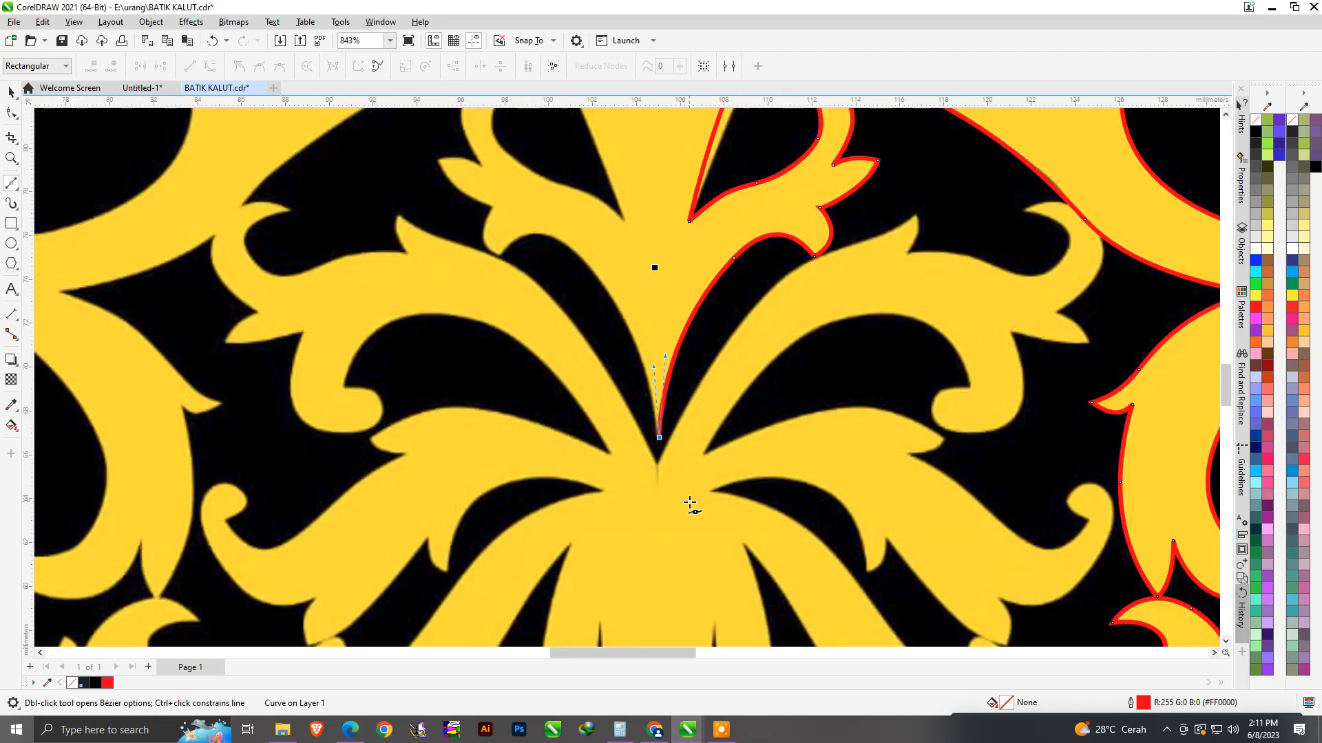
scroll(736, 337, up, 2)
scroll(712, 378, up, 1)
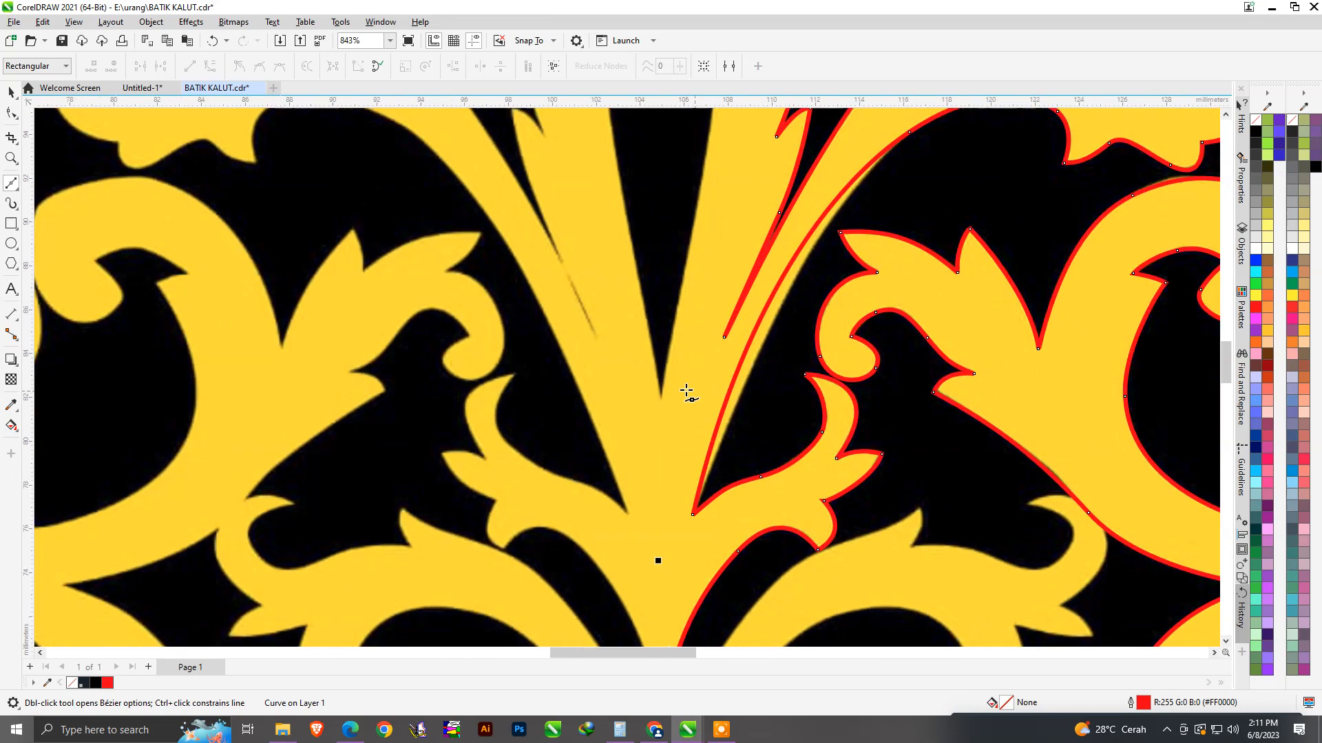
Trace from the central stem's bottom point up the inner edge of the tall central loop to its upper curve.
drag(669, 353, 689, 248)
scroll(689, 248, down, 3)
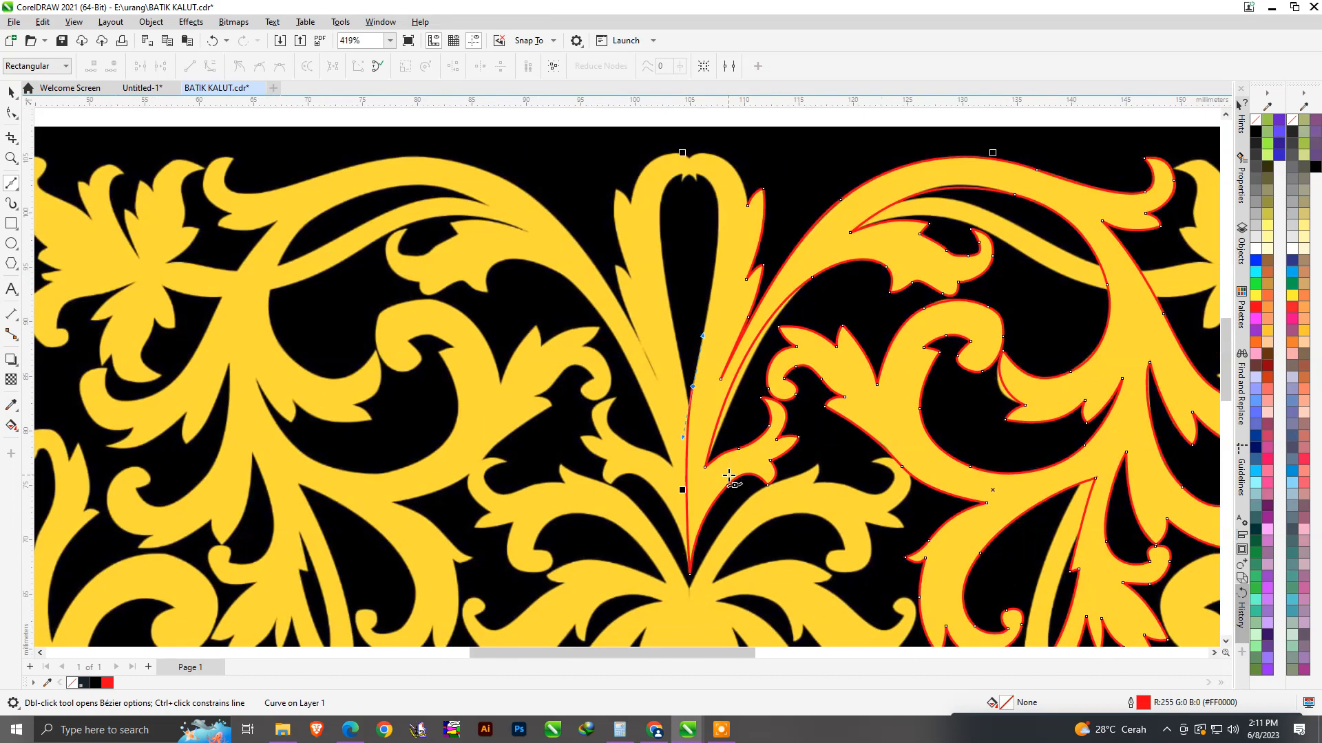
scroll(731, 279, up, 1)
scroll(731, 279, up, 3)
drag(725, 295, 716, 206)
scroll(716, 207, down, 1)
scroll(654, 253, up, 2)
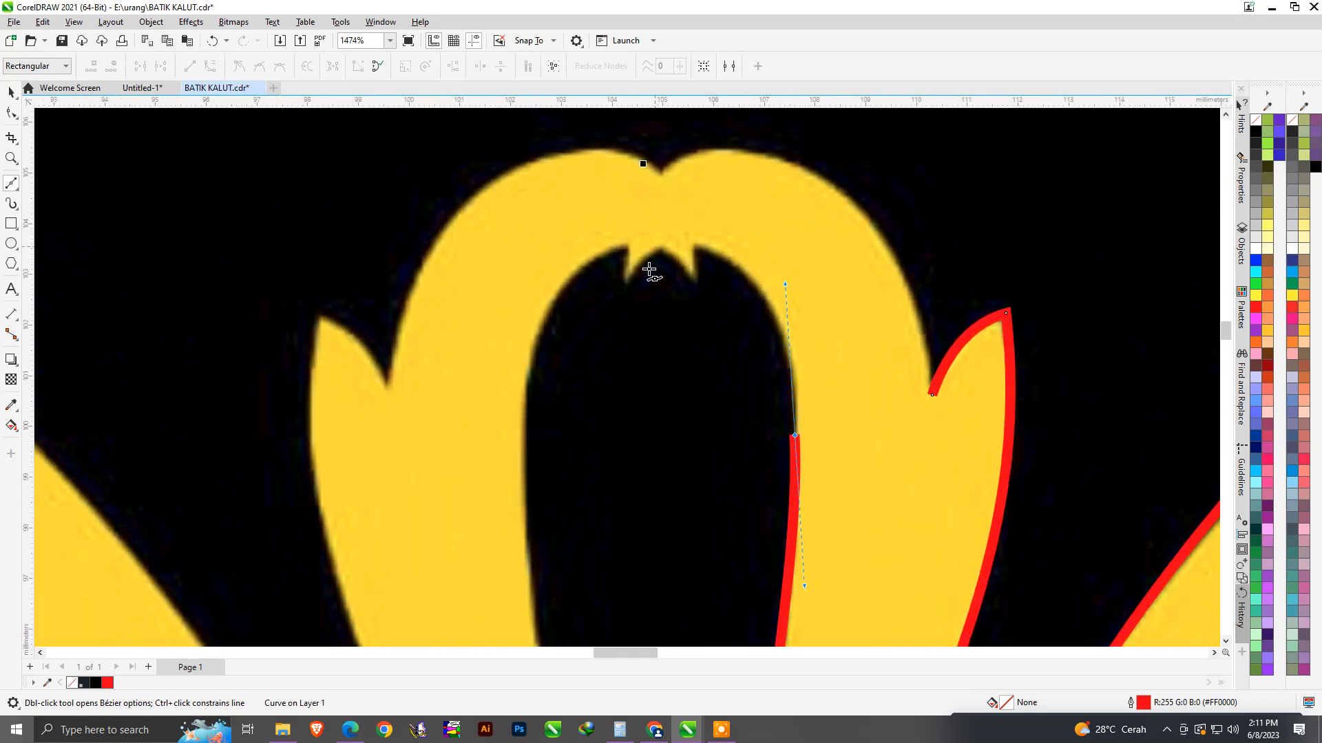
Trace the tall loop's inner arch and spike, then its rounded top, and close the outline at the starting node.
drag(625, 287, 565, 390)
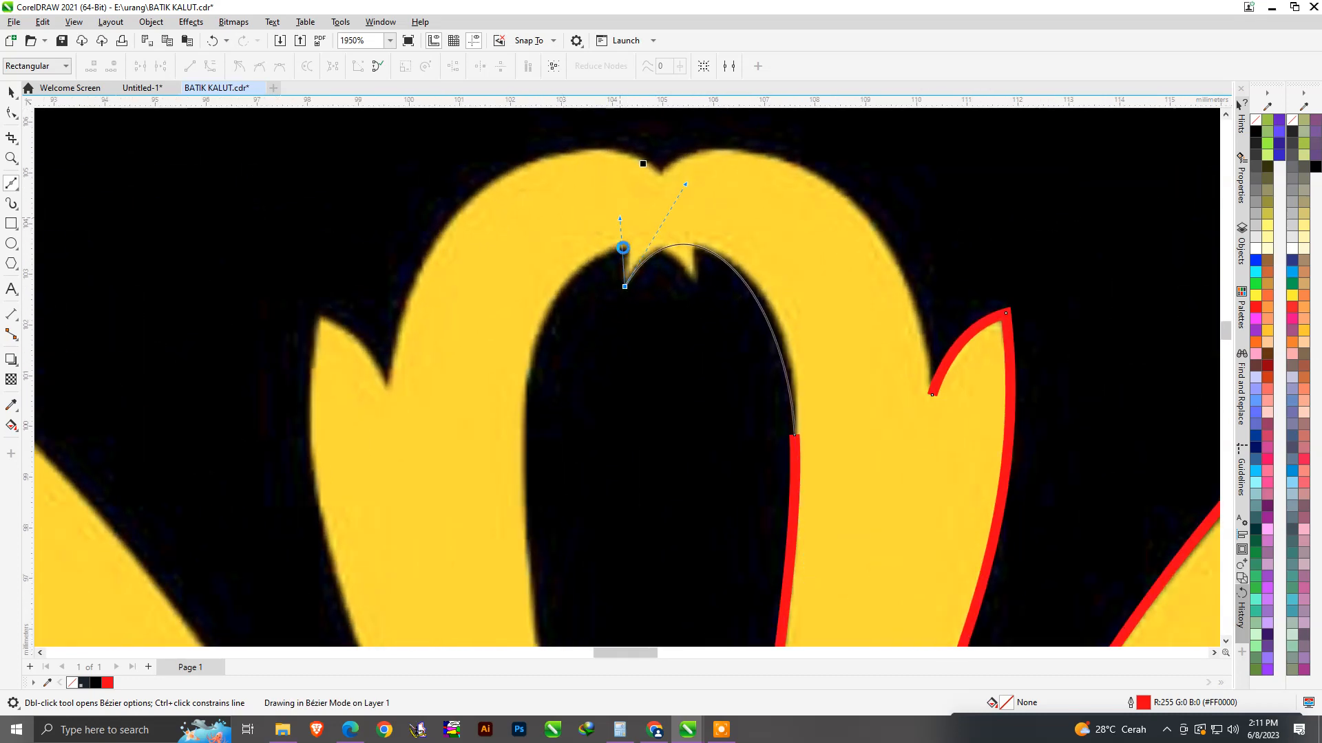
scroll(622, 220, down, 2)
scroll(702, 227, up, 3)
drag(702, 228, 827, 260)
click(892, 498)
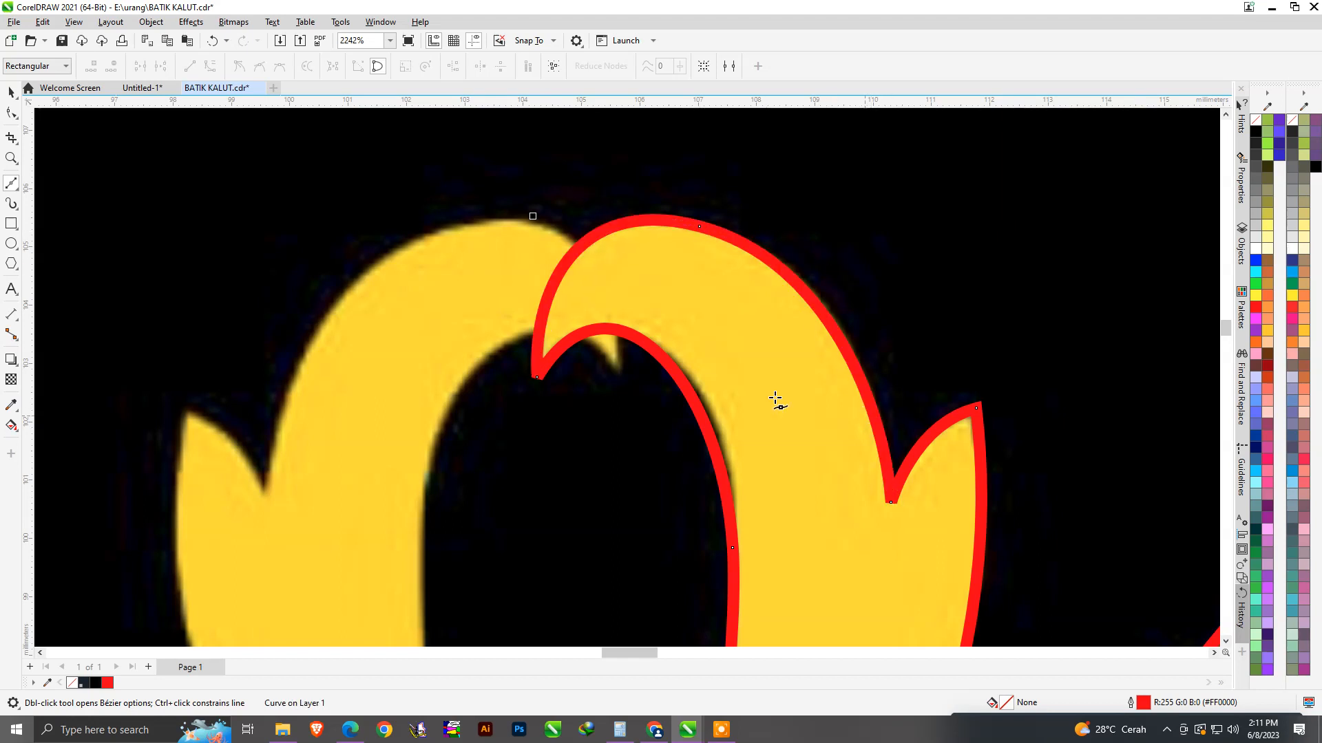
Edit the closed outline with the Shape tool and adjust the node on the tall loop's rounded top.
click(11, 113)
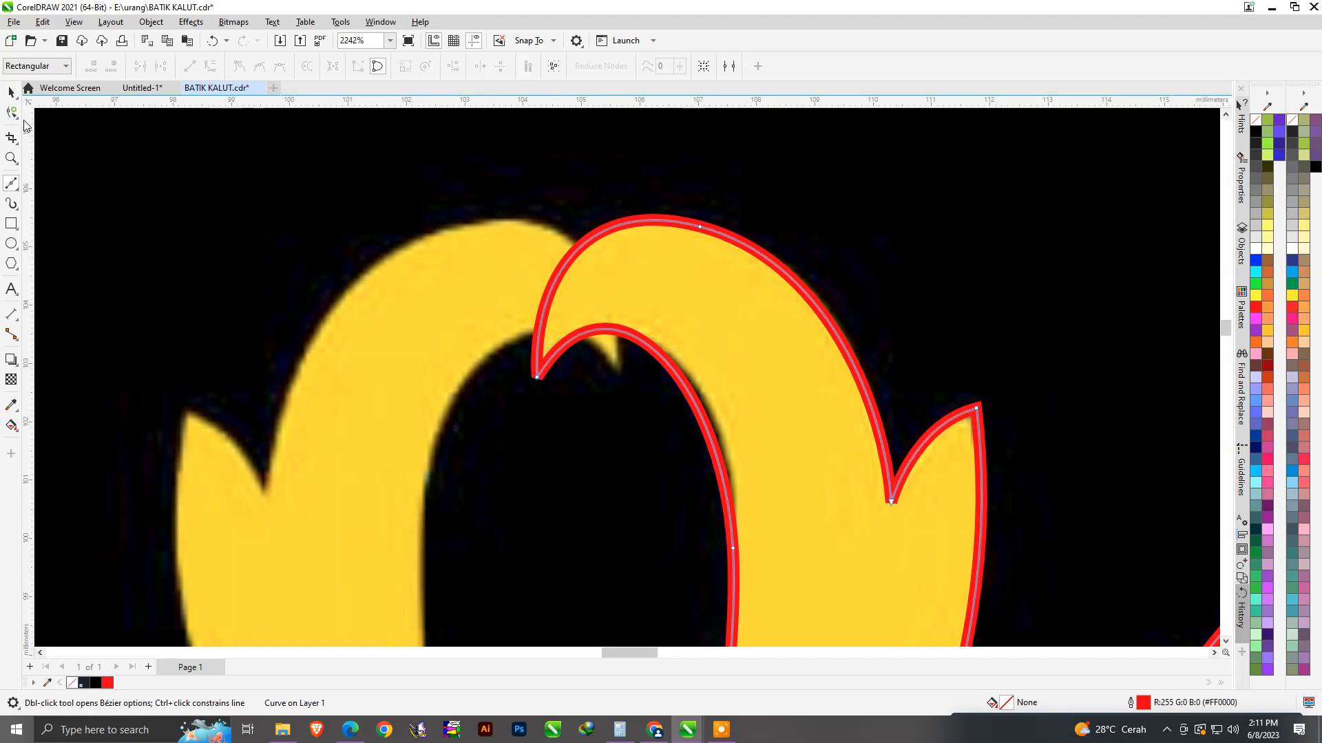
right_click(535, 380)
click(449, 412)
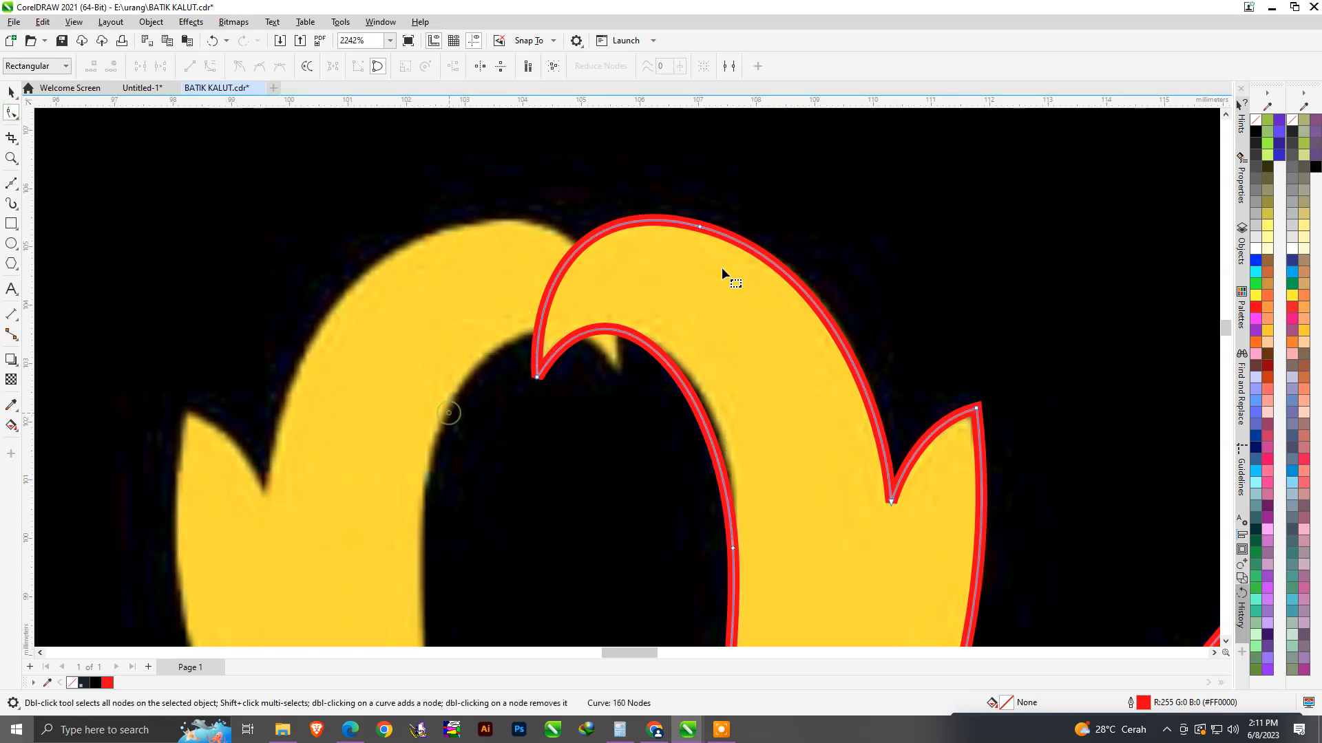
drag(751, 270, 749, 269)
scroll(719, 232, up, 1)
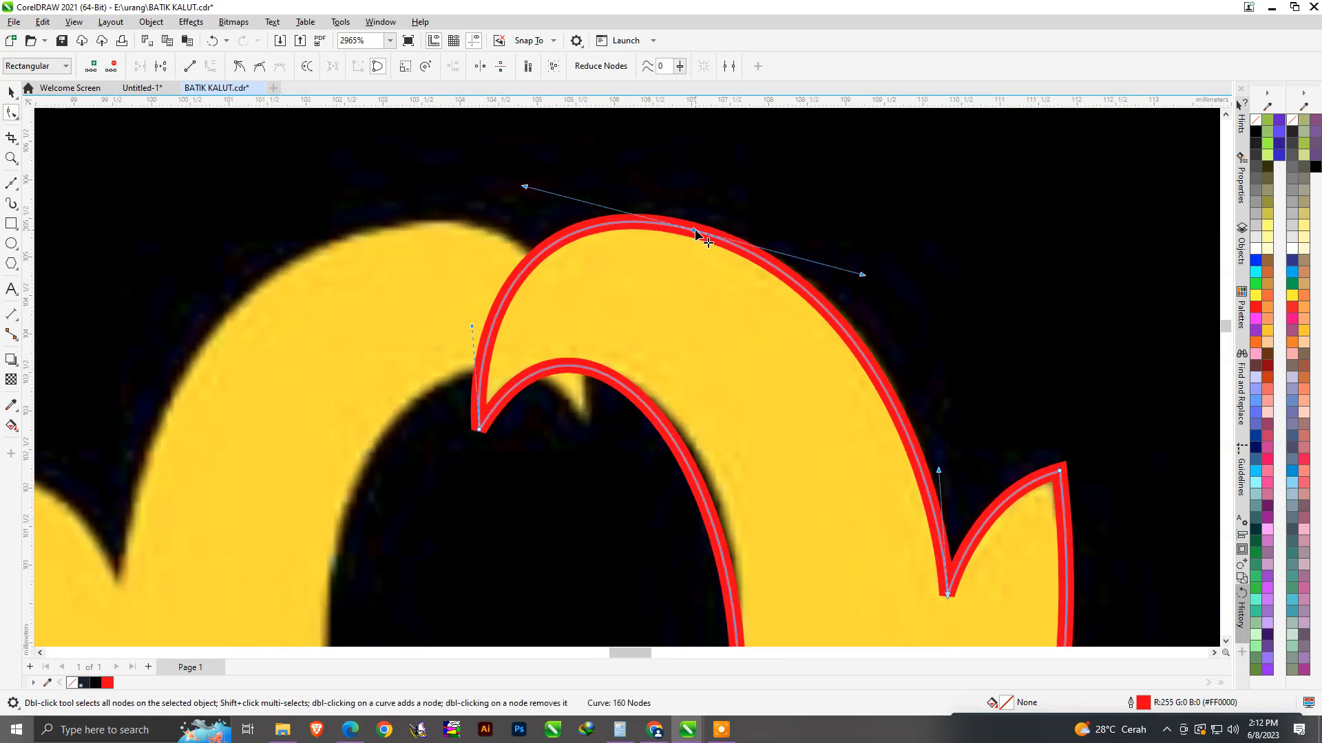
scroll(655, 275, down, 2)
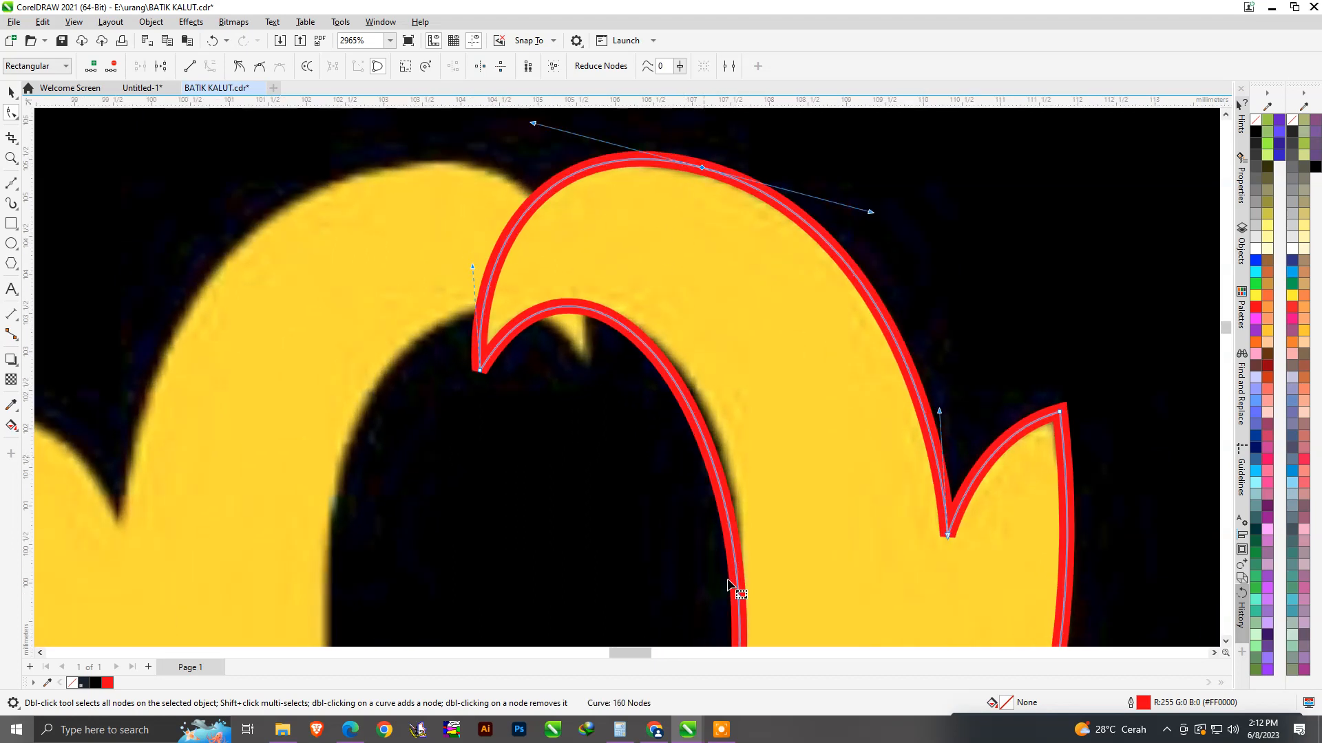
Move the tall loop's inner arch node and adjust the segment's handles to follow the yellow edge.
drag(738, 598, 737, 576)
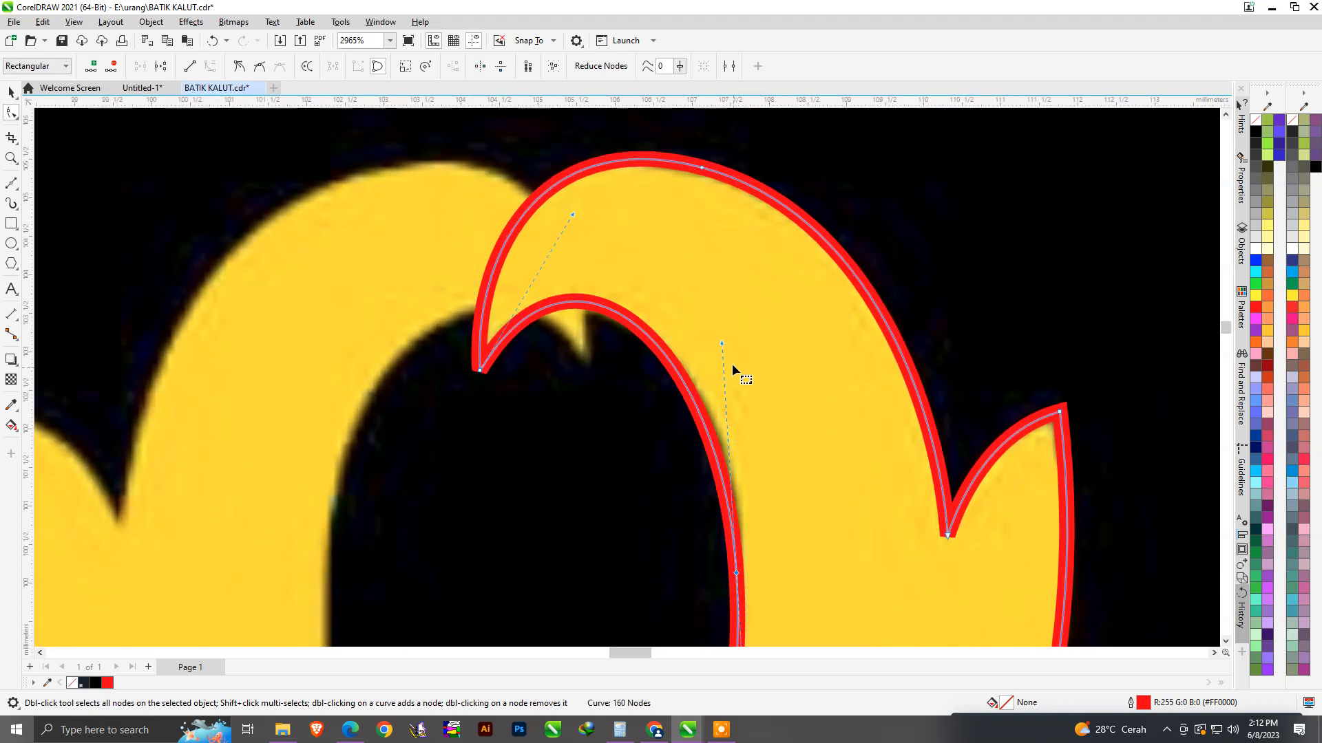
drag(722, 342, 732, 345)
drag(572, 214, 566, 224)
Add a node on the tall loop's long inner edge and fit the curve to the yellow shape.
scroll(575, 238, down, 11)
scroll(650, 529, up, 6)
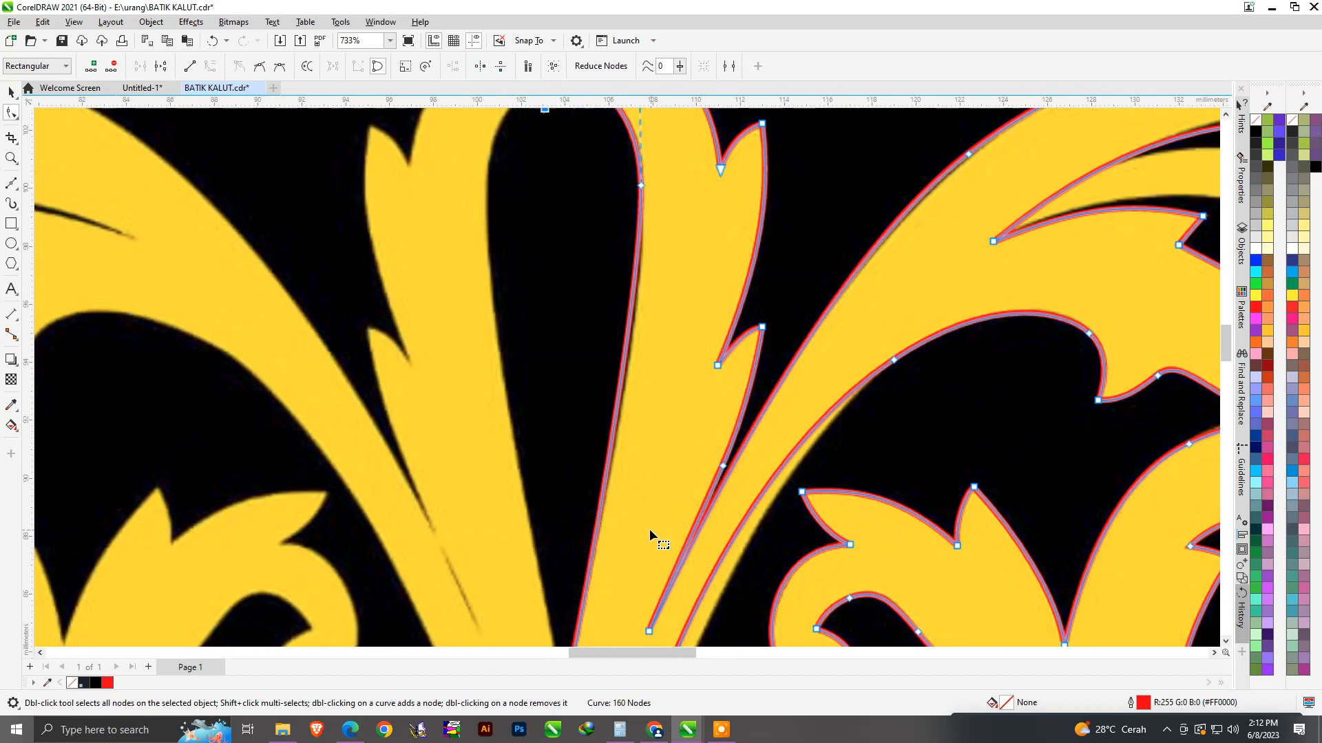
scroll(628, 323, up, 1)
drag(617, 323, 598, 343)
Select the central stem's bottom node and adjust its handle to reshape the adjoining inner edge.
scroll(597, 342, down, 6)
scroll(590, 551, up, 5)
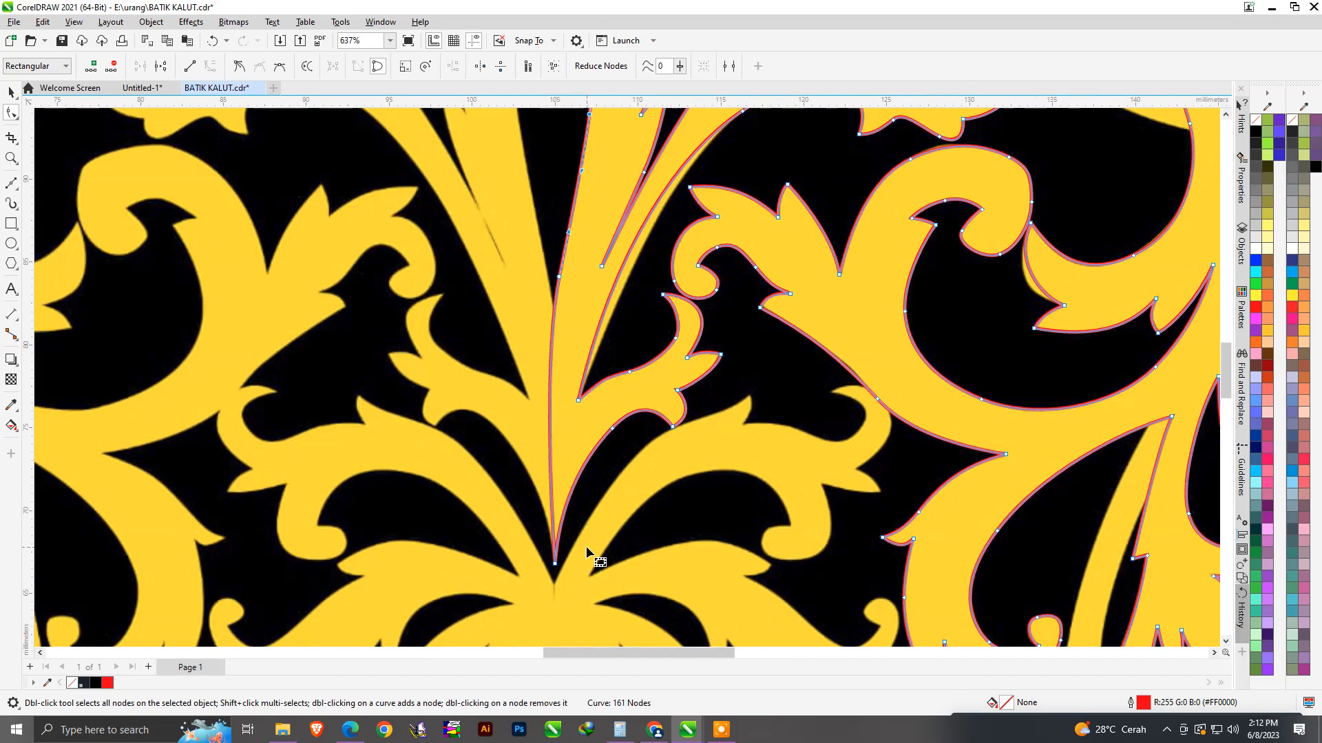
click(550, 562)
drag(541, 471, 527, 445)
Reshape the lower inner edge of the large arching branch beside the central stem to follow the yellow artwork.
scroll(568, 559, down, 8)
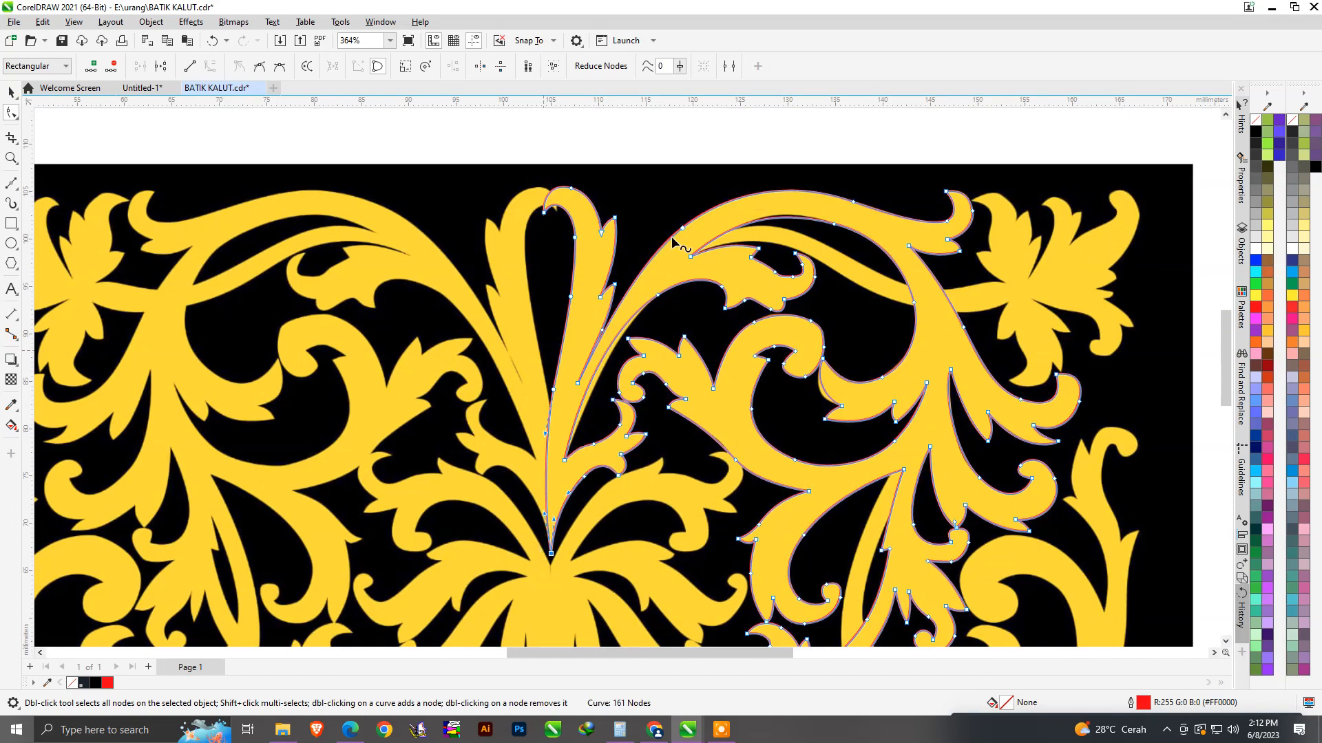
scroll(537, 519, up, 4)
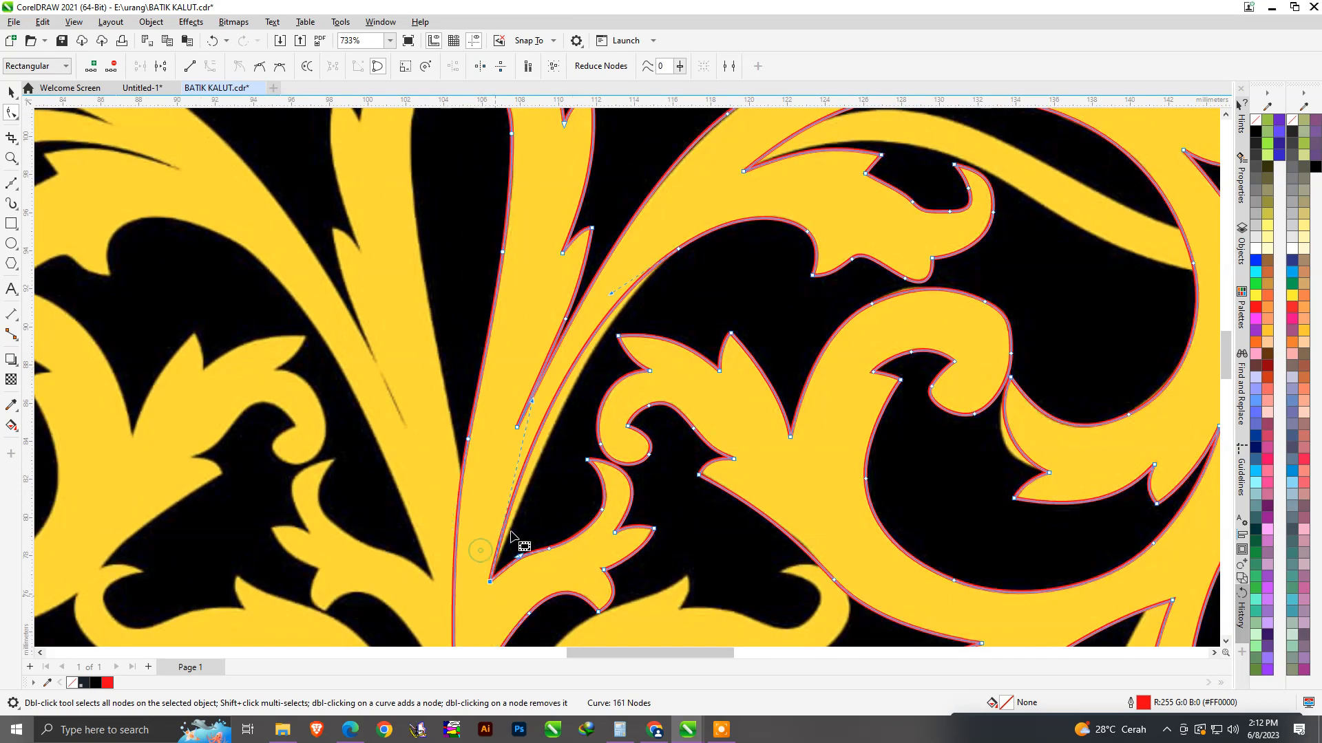
scroll(511, 534, up, 2)
drag(545, 337, 580, 340)
scroll(585, 358, down, 3)
scroll(696, 238, up, 3)
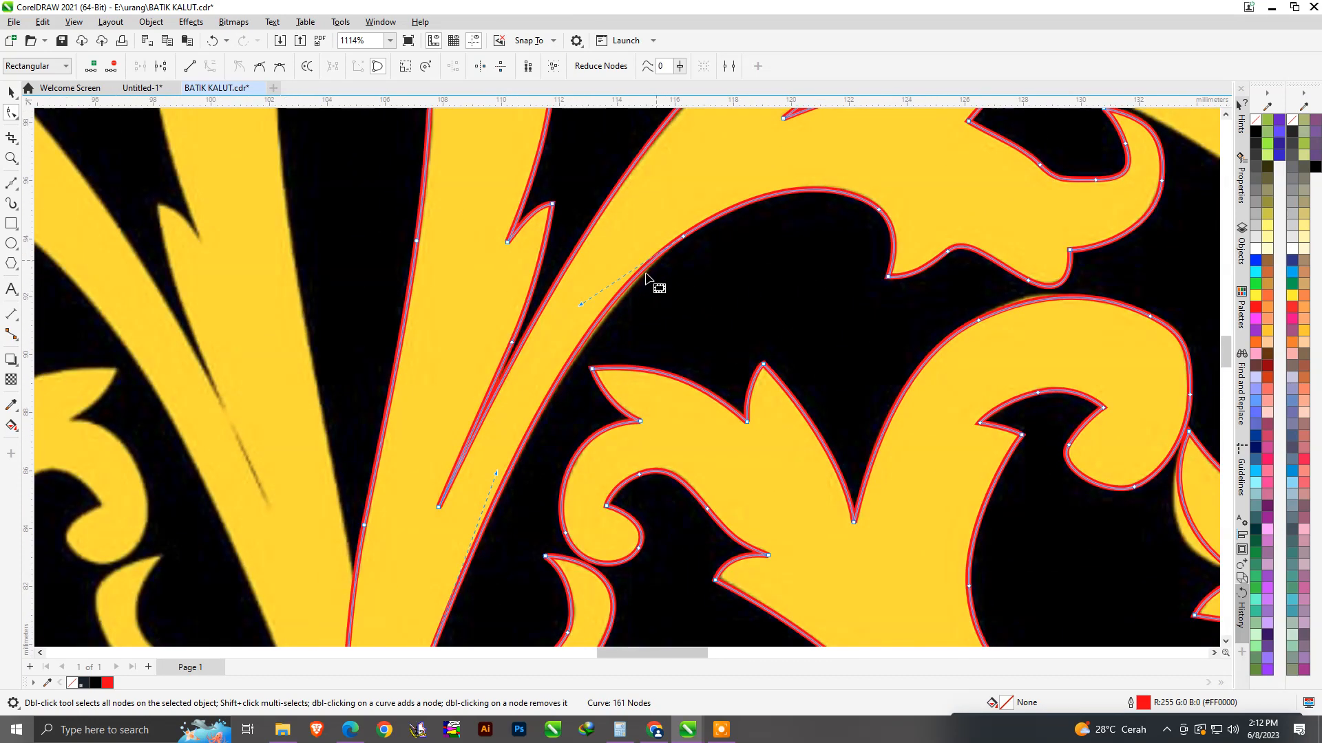
scroll(555, 374, down, 3)
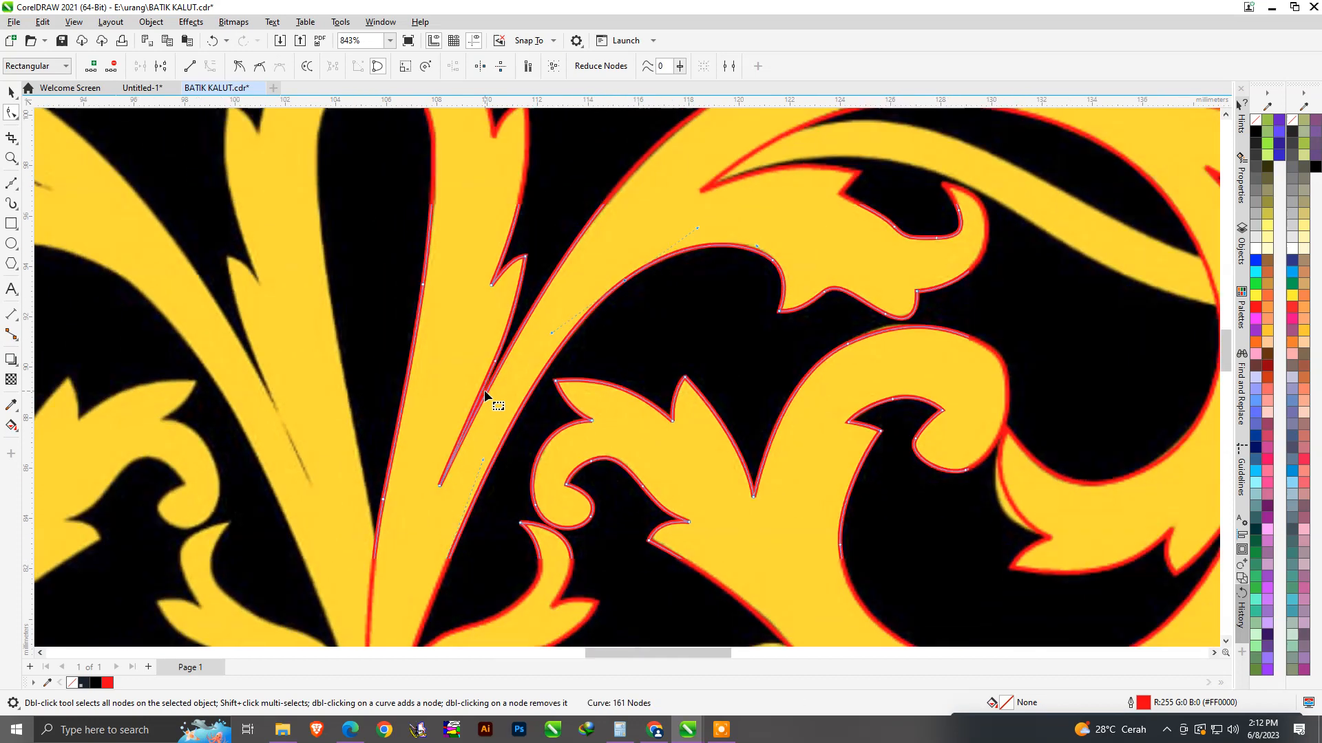
Select the node on the large arch's inner edge and adjust both its handles to fit the yellow edge.
scroll(791, 206, up, 2)
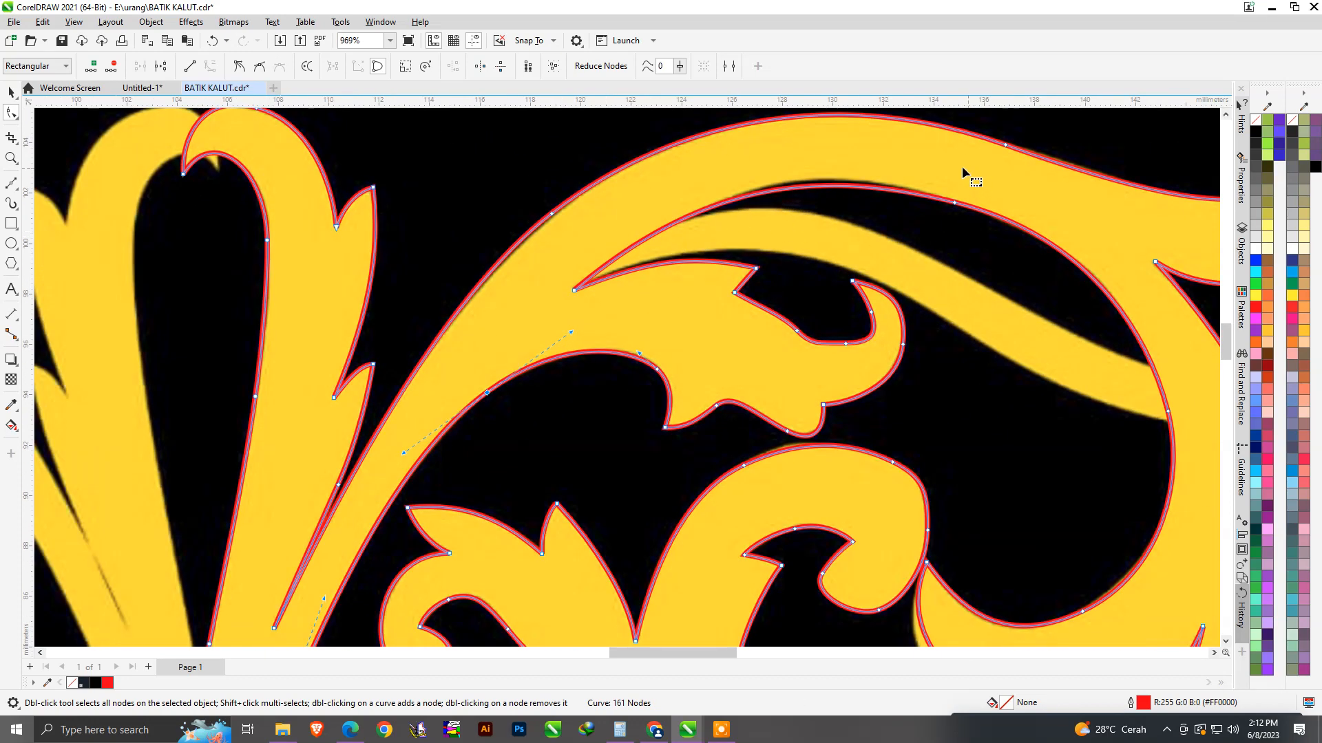
scroll(957, 169, up, 2)
click(941, 198)
drag(764, 164, 770, 156)
scroll(767, 221, down, 2)
scroll(1100, 289, up, 2)
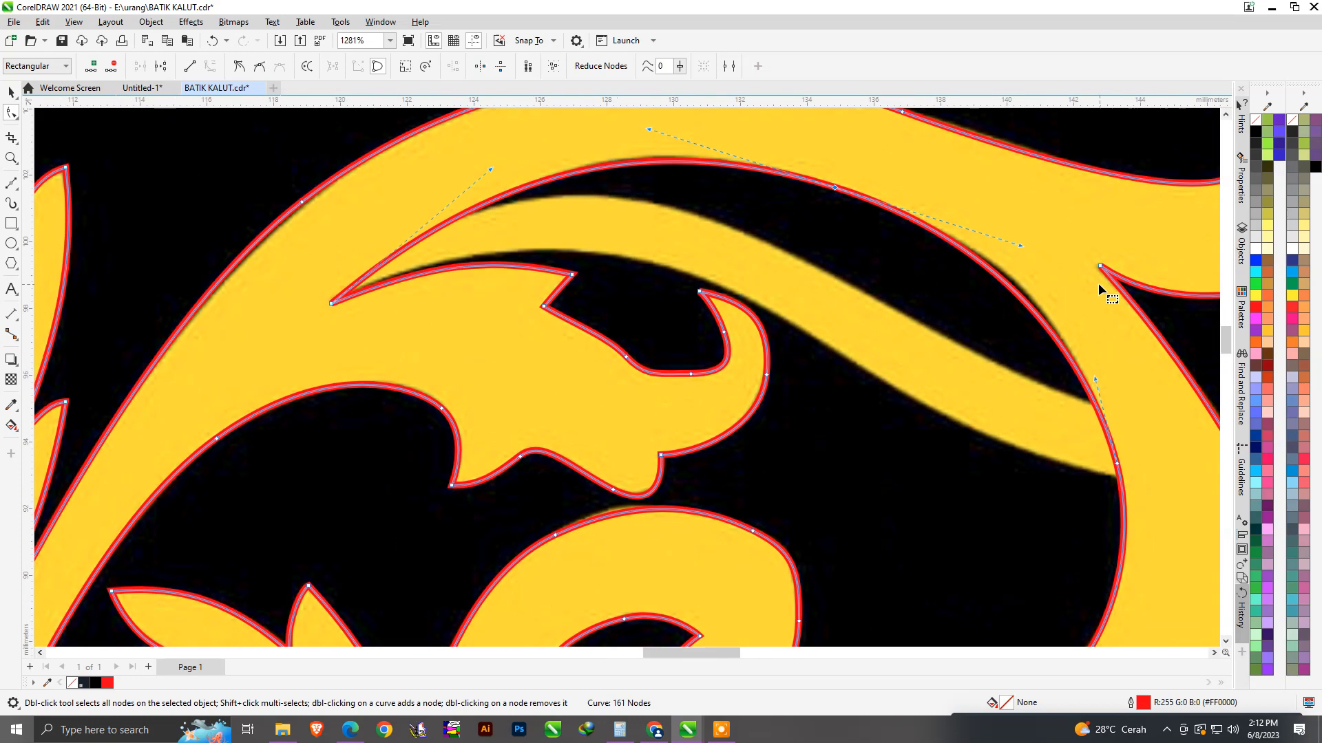
drag(1024, 249, 1038, 255)
scroll(700, 342, down, 3)
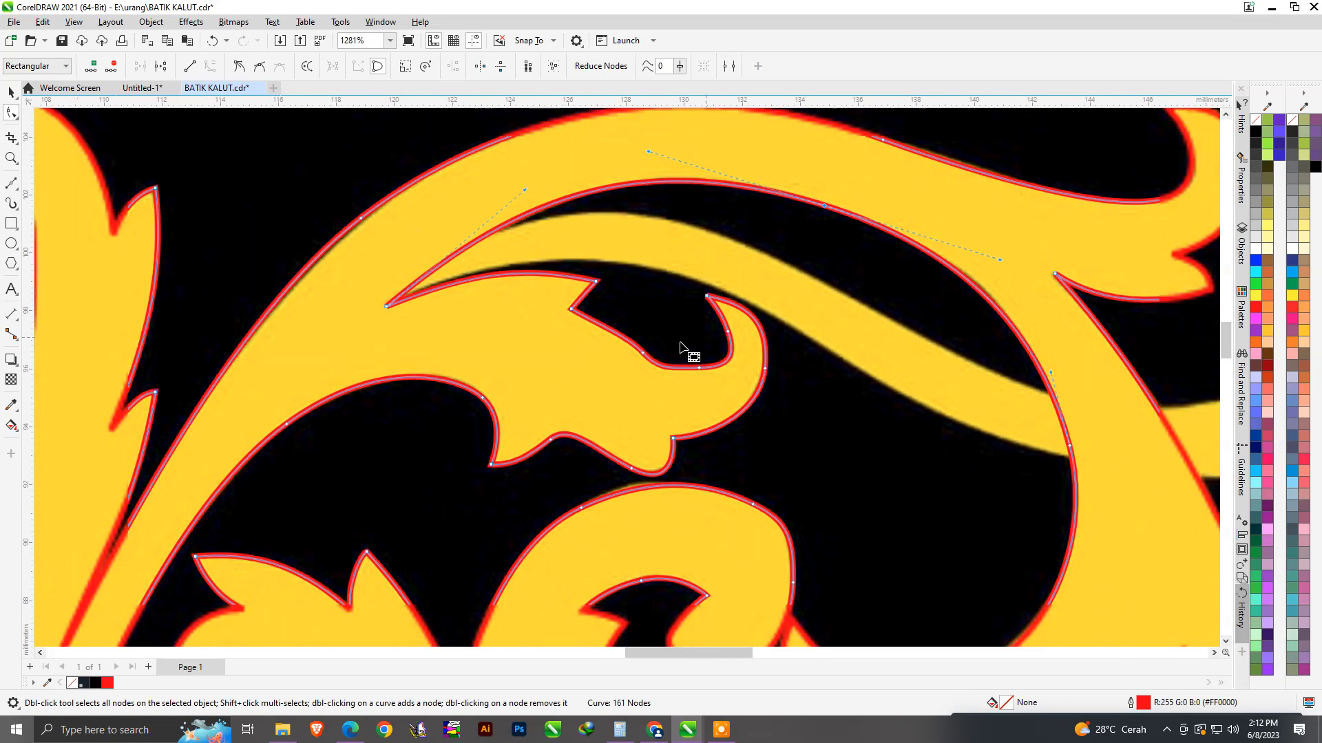
Bend the short edge of the small leaf below the central scroll outward to match the yellow shape.
scroll(611, 328, down, 3)
scroll(709, 500, up, 4)
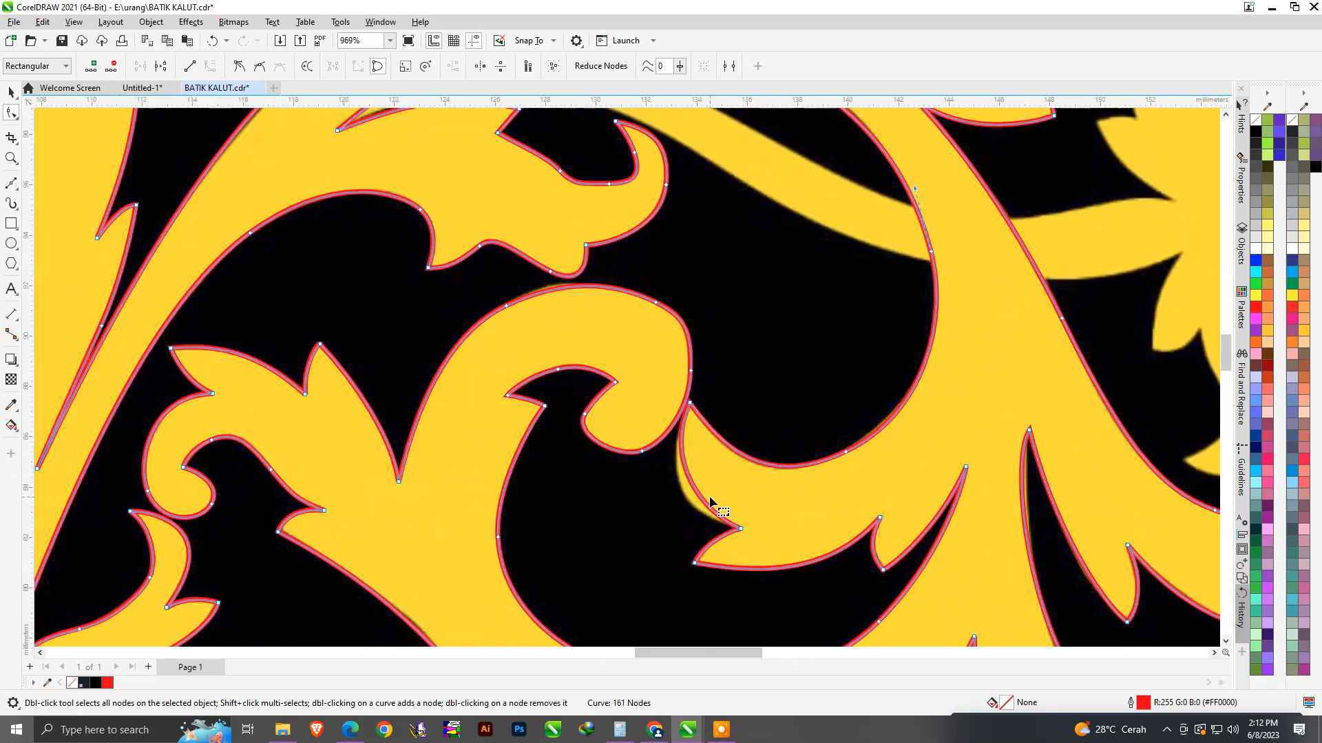
scroll(669, 452, down, 4)
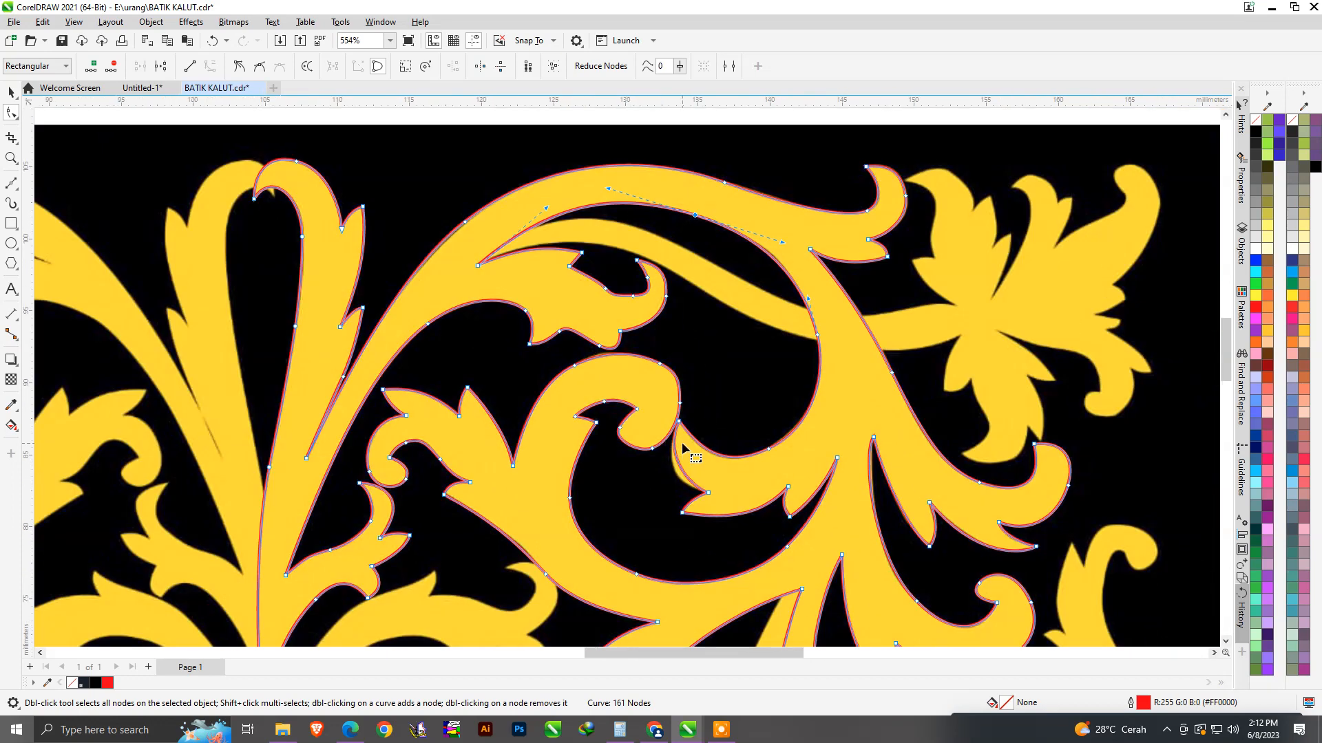
scroll(742, 454, up, 8)
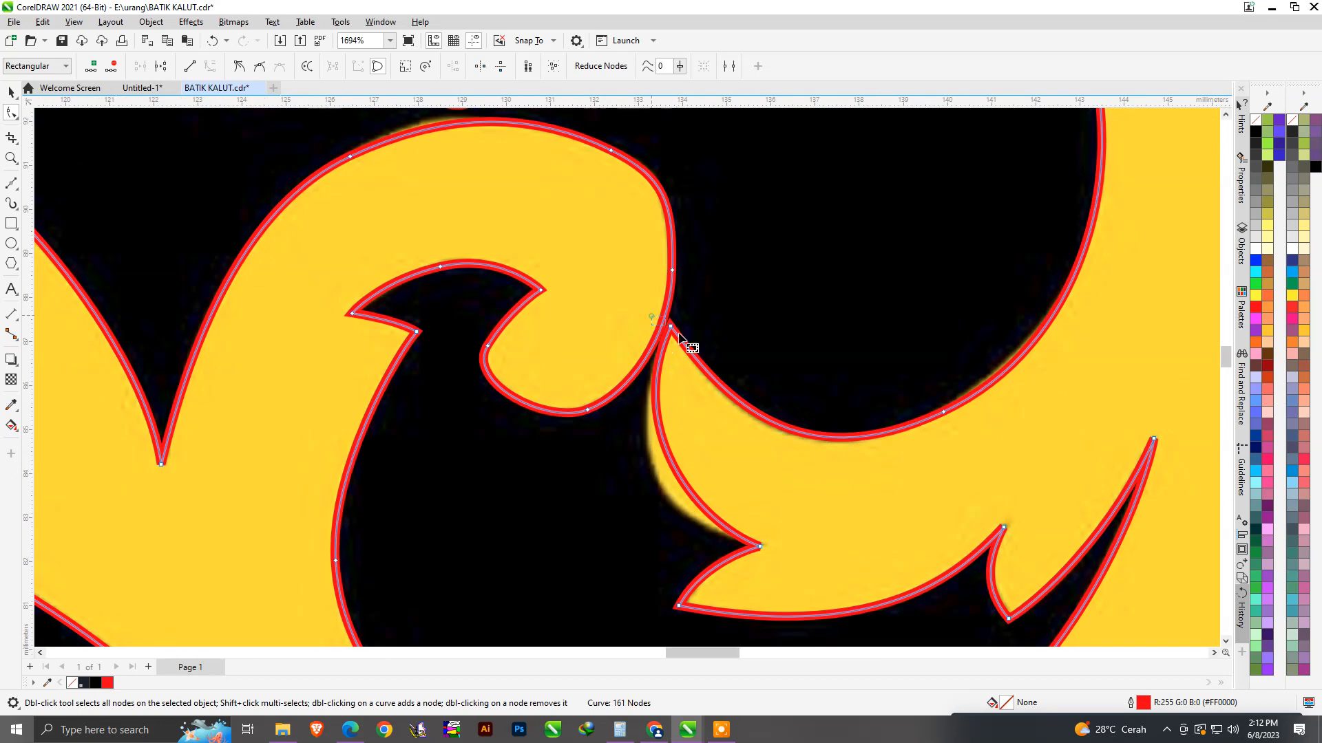
drag(691, 523, 697, 482)
scroll(697, 482, down, 3)
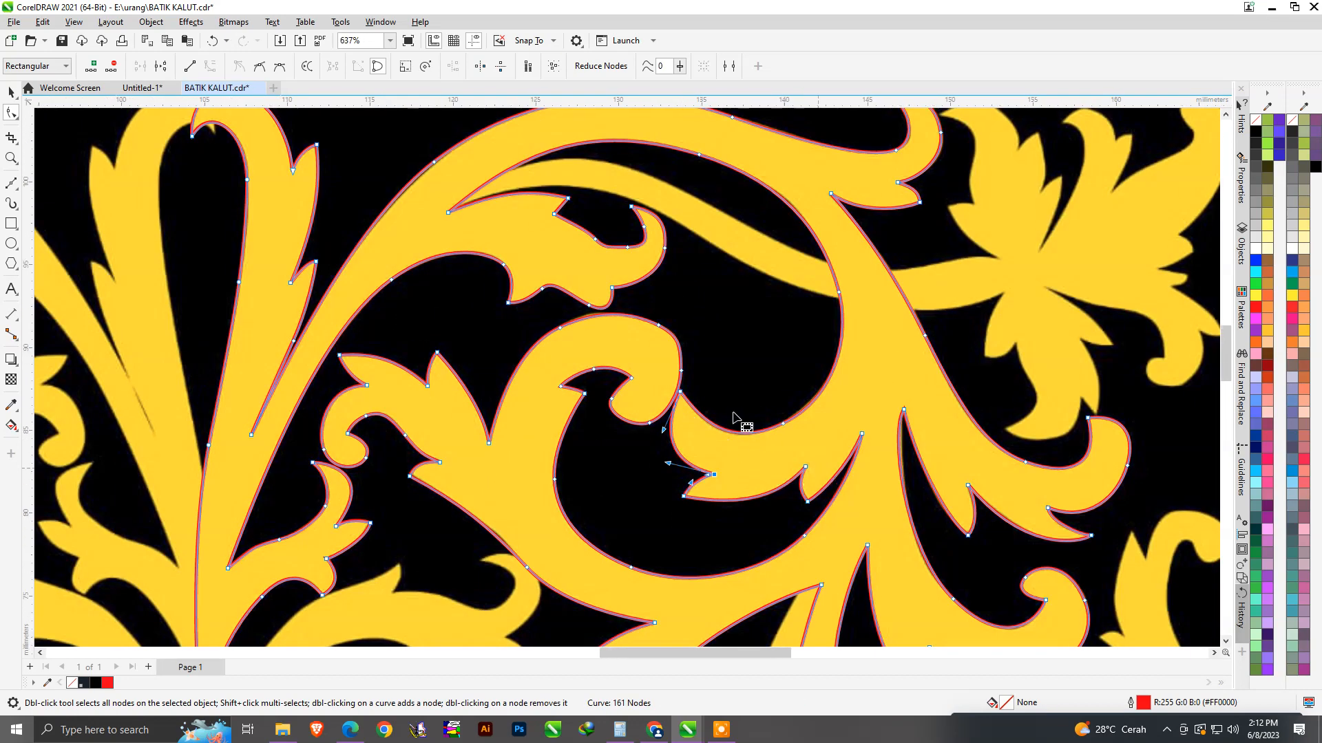
Add a node on the central scroll's outer right-hand curve and delete the neighbouring extra node.
scroll(747, 461, down, 9)
scroll(614, 466, up, 3)
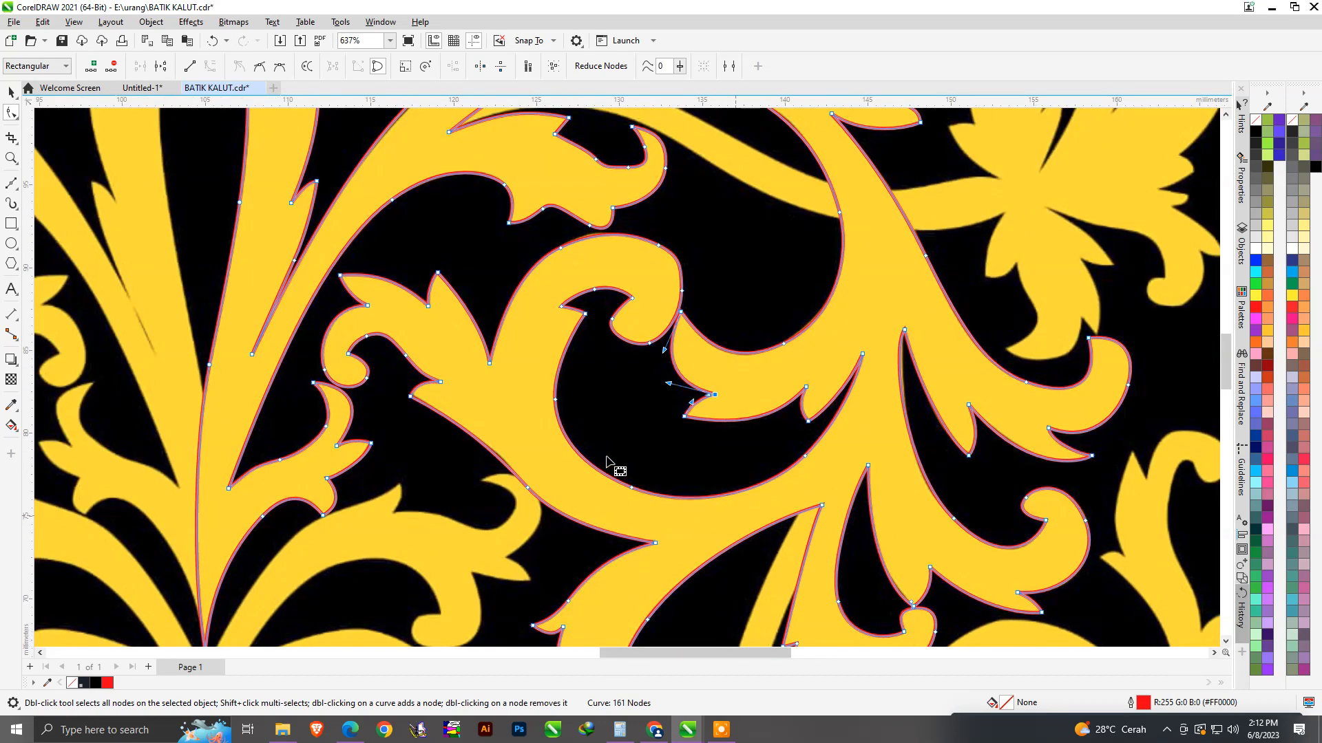
scroll(609, 337, up, 2)
scroll(709, 193, up, 2)
click(764, 239)
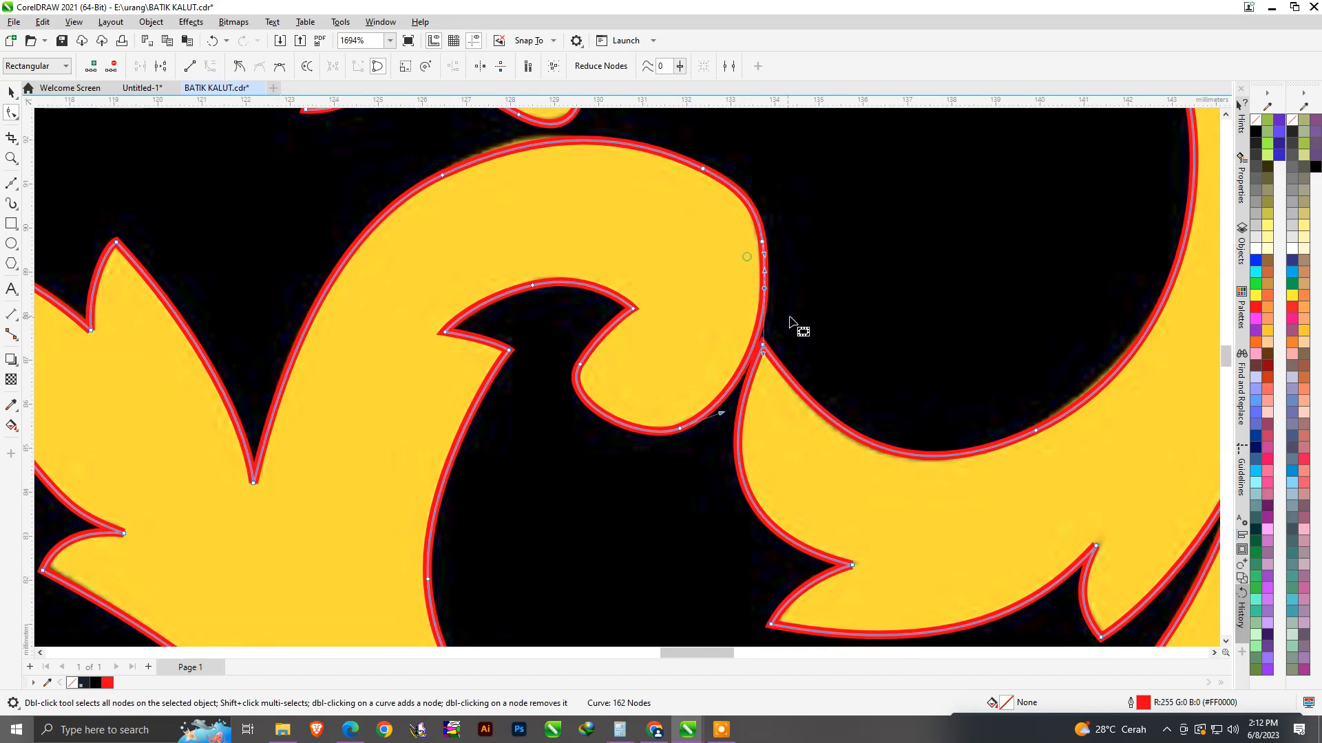
key(Delete)
Delete the middle node on the central scroll's inner arch.
scroll(801, 327, down, 2)
scroll(617, 310, up, 2)
drag(600, 300, 646, 342)
key(Delete)
scroll(649, 316, down, 1)
Select the node on the central scroll's upper outer curve and adjust the curve handles to follow the yellow edge.
scroll(618, 281, up, 1)
drag(534, 217, 600, 270)
mouse_move(677, 186)
mouse_down()
mouse_move(665, 177)
mouse_move(666, 194)
mouse_up()
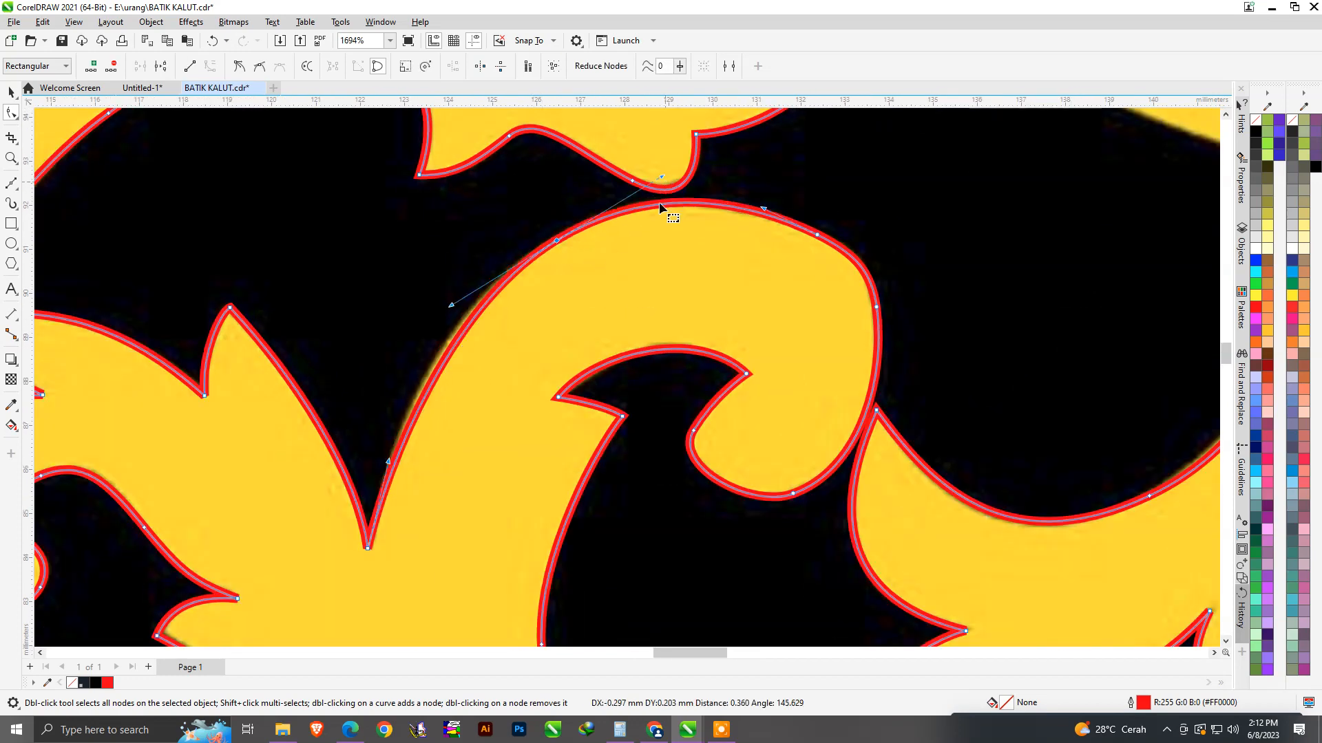
drag(389, 460, 448, 348)
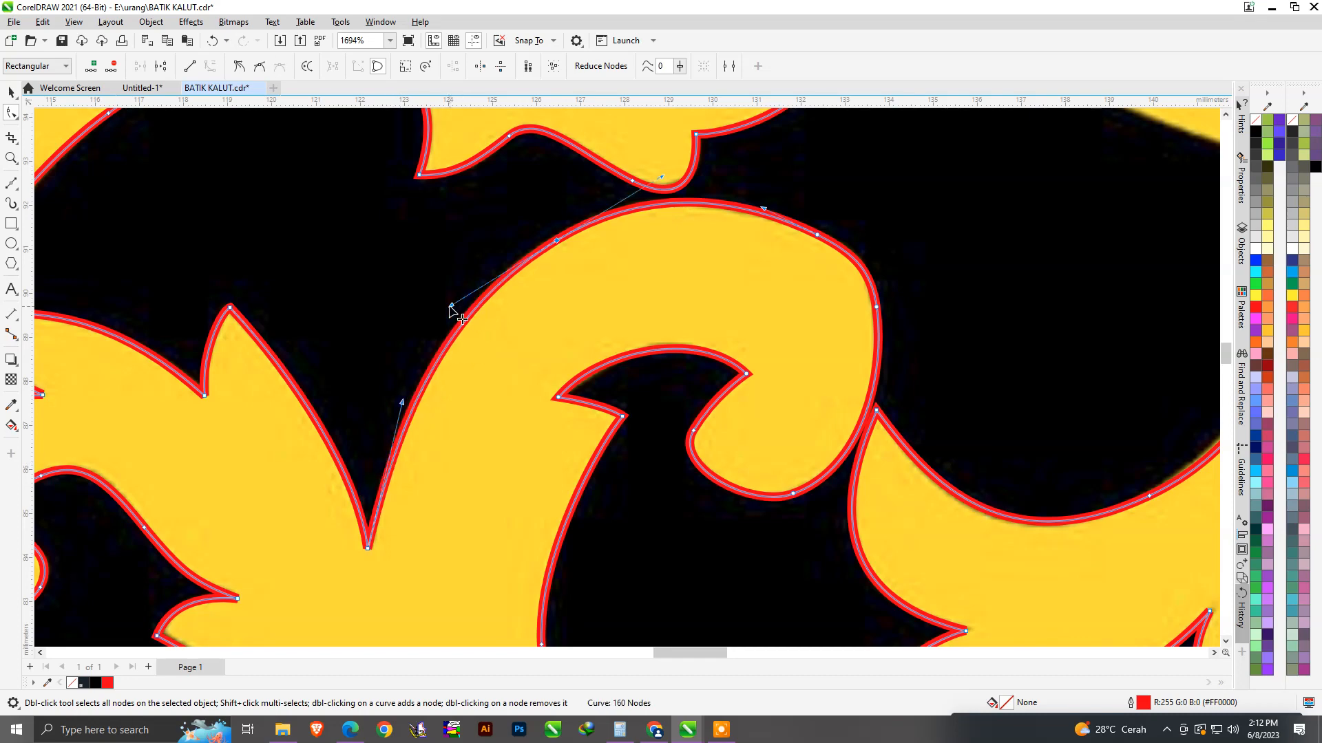
scroll(452, 306, down, 3)
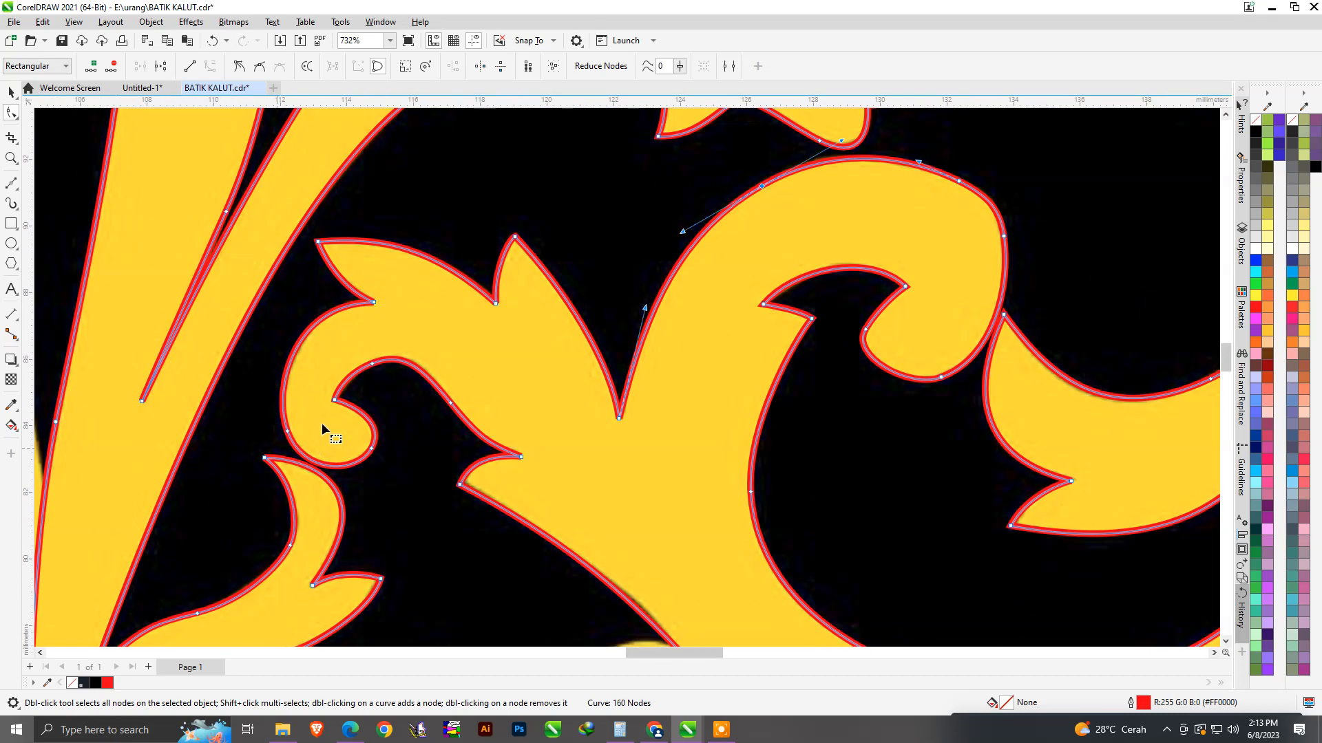
Delete the extra node on the outer edge of the long stem leading to the bottom leaf cluster.
scroll(555, 482, down, 3)
scroll(658, 566, up, 1)
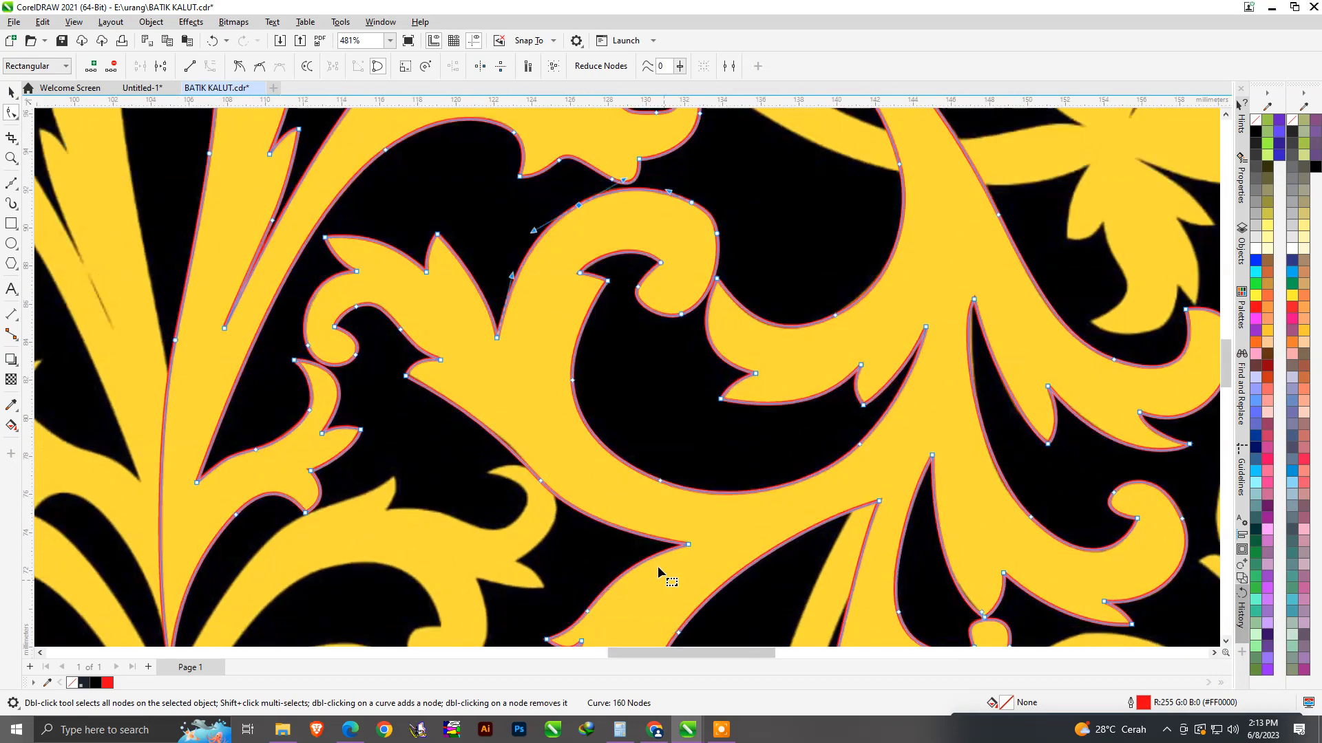
scroll(650, 491, down, 1)
scroll(651, 494, up, 2)
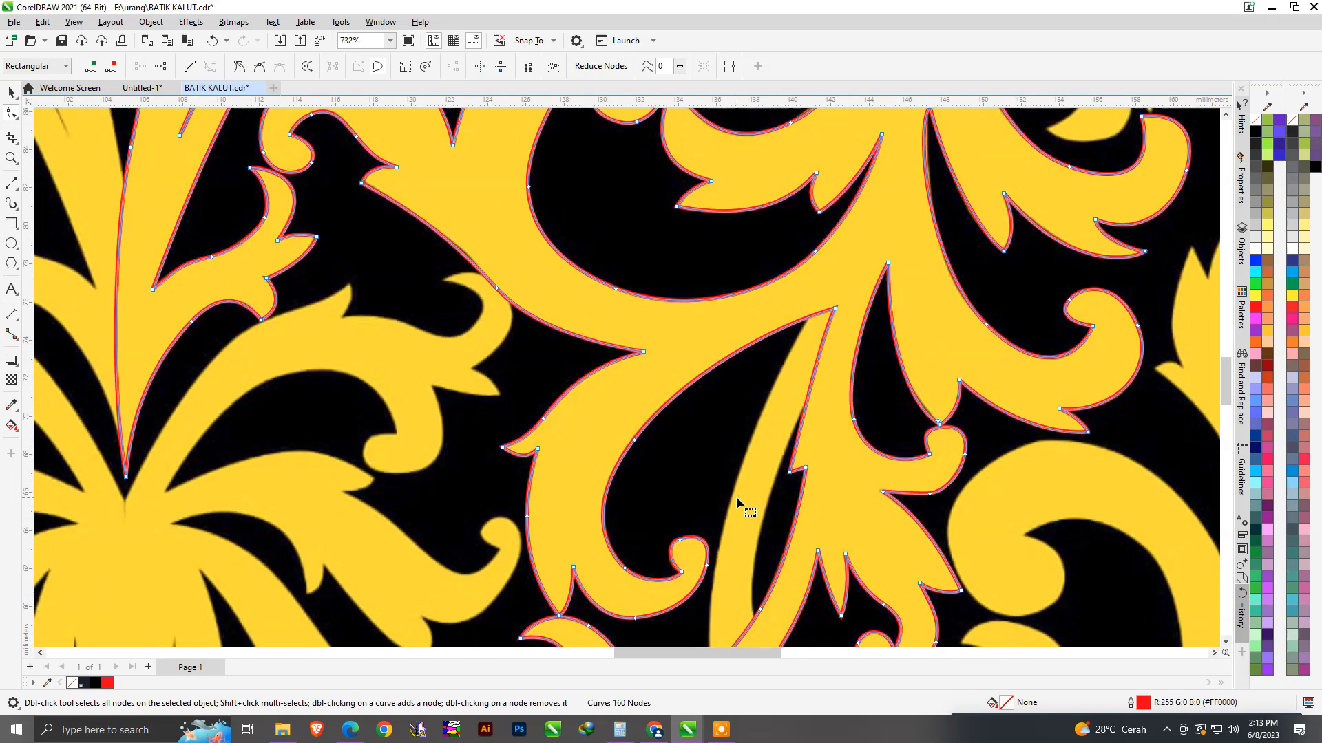
scroll(722, 385, down, 2)
scroll(695, 535, up, 3)
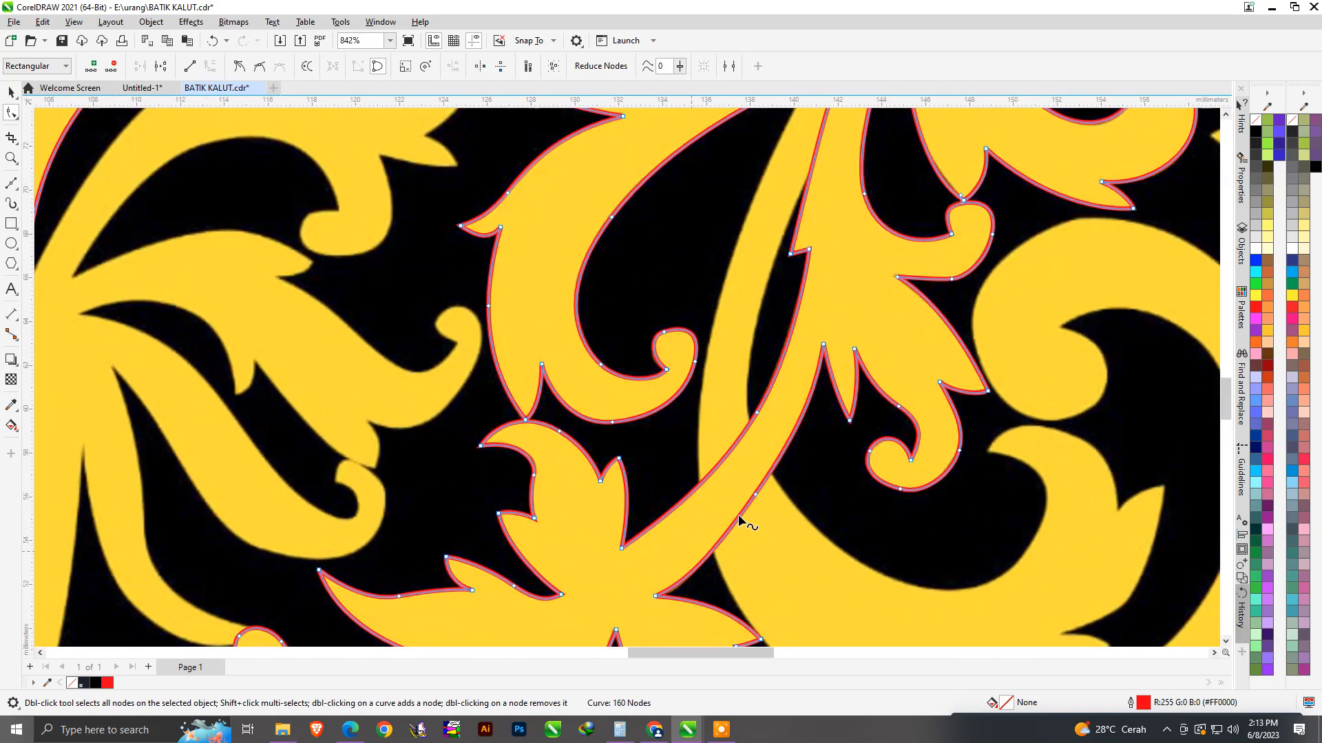
drag(778, 536, 779, 534)
key(Delete)
scroll(730, 473, down, 1)
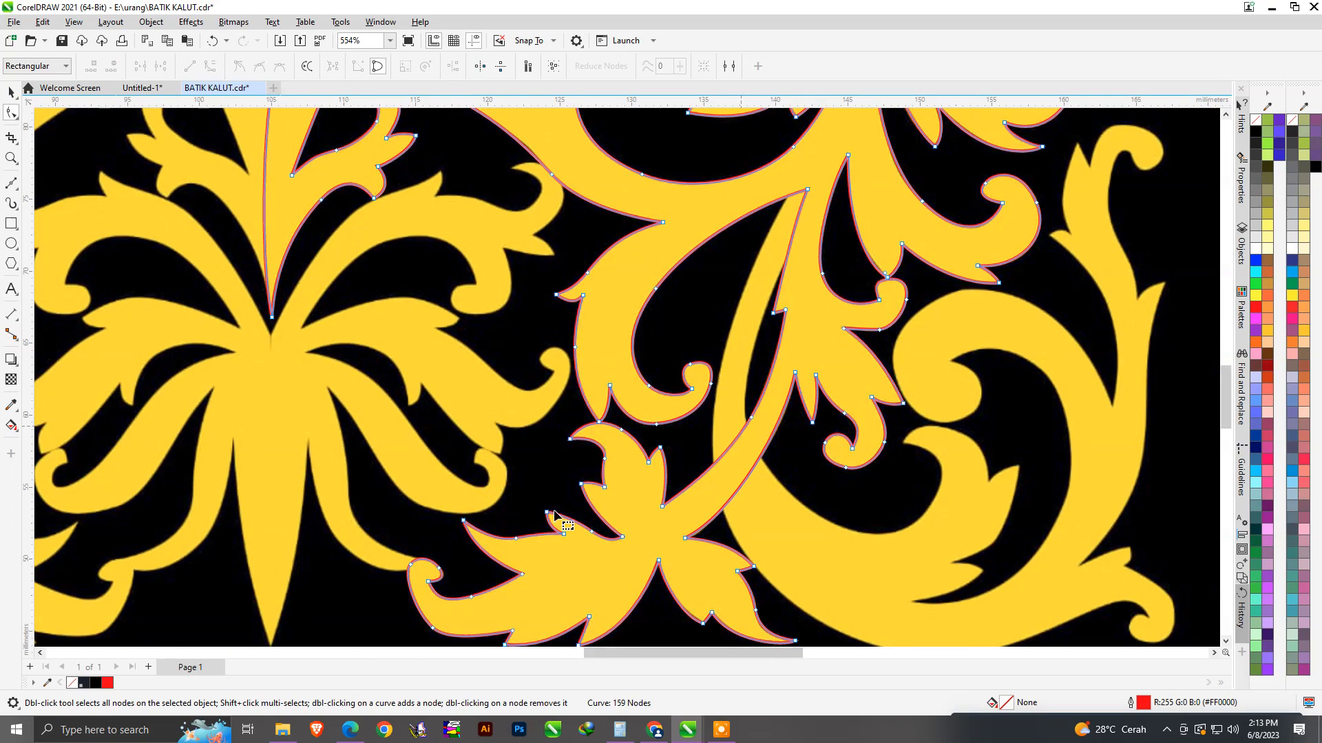
Examine how the outline and its nodes fit the bottom leaf cluster.
scroll(569, 490, up, 2)
scroll(569, 490, down, 2)
scroll(534, 580, up, 3)
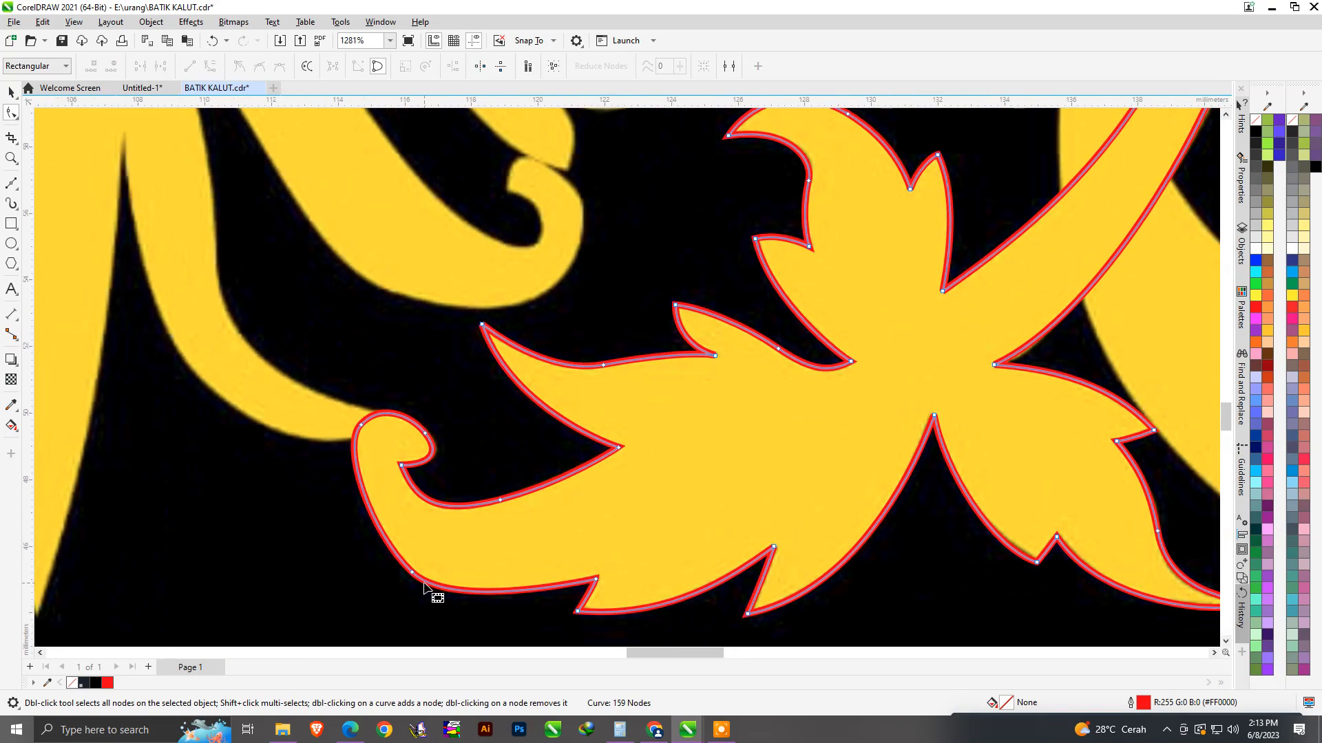
scroll(455, 482, down, 1)
scroll(461, 468, down, 1)
scroll(688, 482, down, 1)
scroll(731, 351, up, 3)
scroll(731, 354, down, 3)
scroll(778, 296, up, 4)
Delete the extra node on the underside of the small curl beside the long stem.
scroll(778, 345, down, 2)
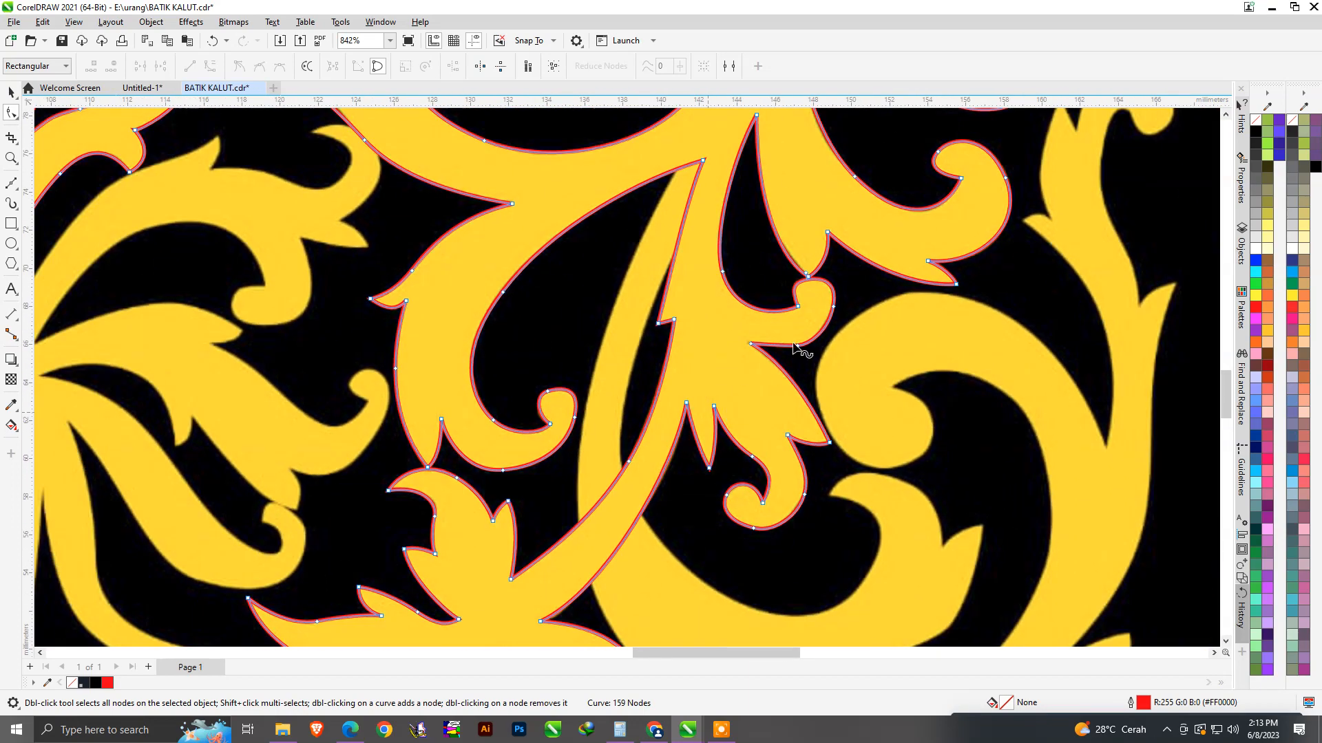
scroll(783, 365, up, 4)
scroll(784, 348, up, 4)
key(Delete)
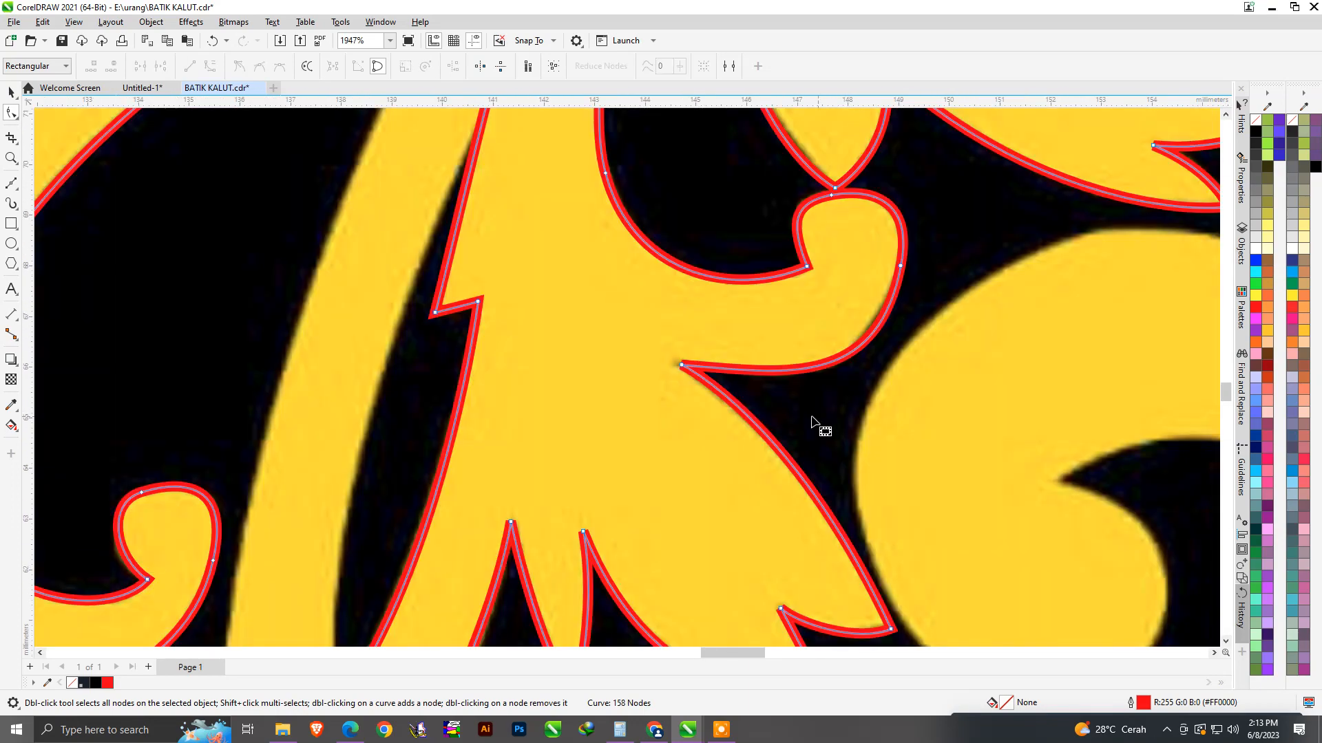
Examine the outline along the outer branches and curls up to the top arch.
scroll(810, 421, down, 5)
scroll(764, 259, up, 3)
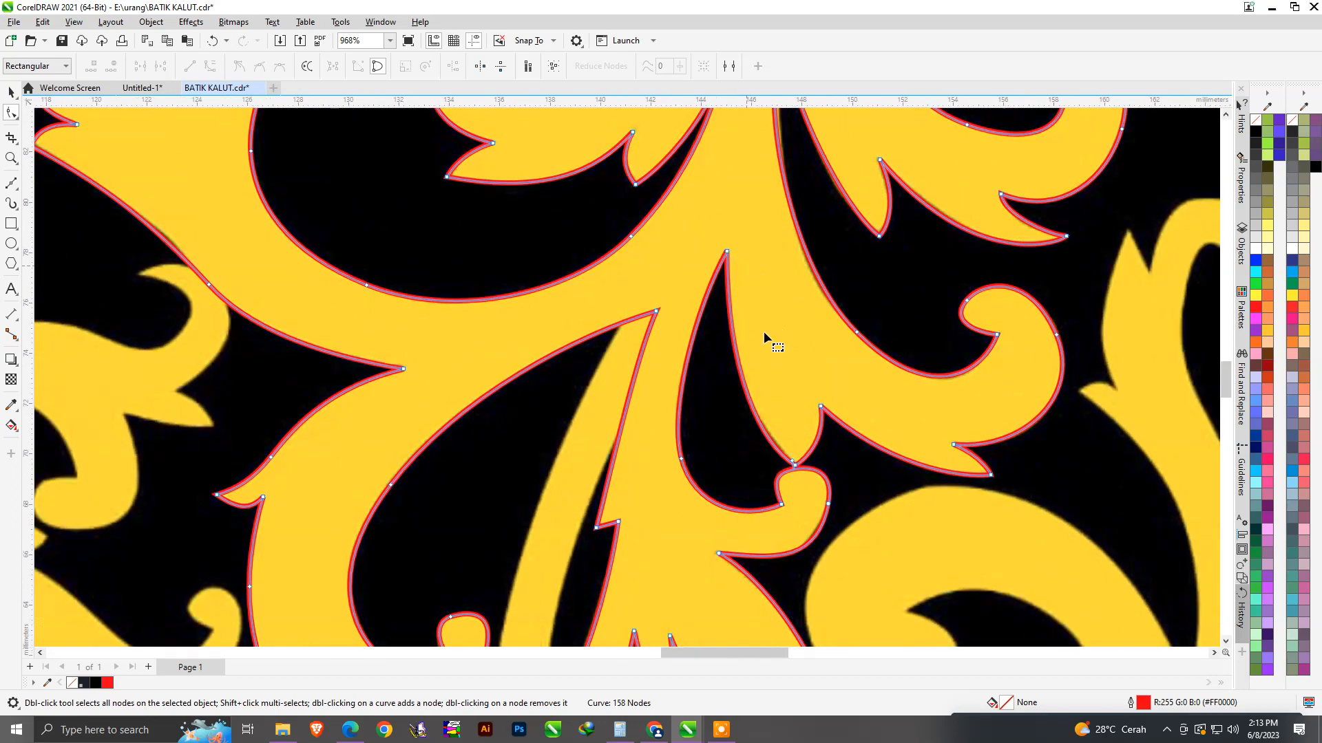
scroll(900, 435, down, 2)
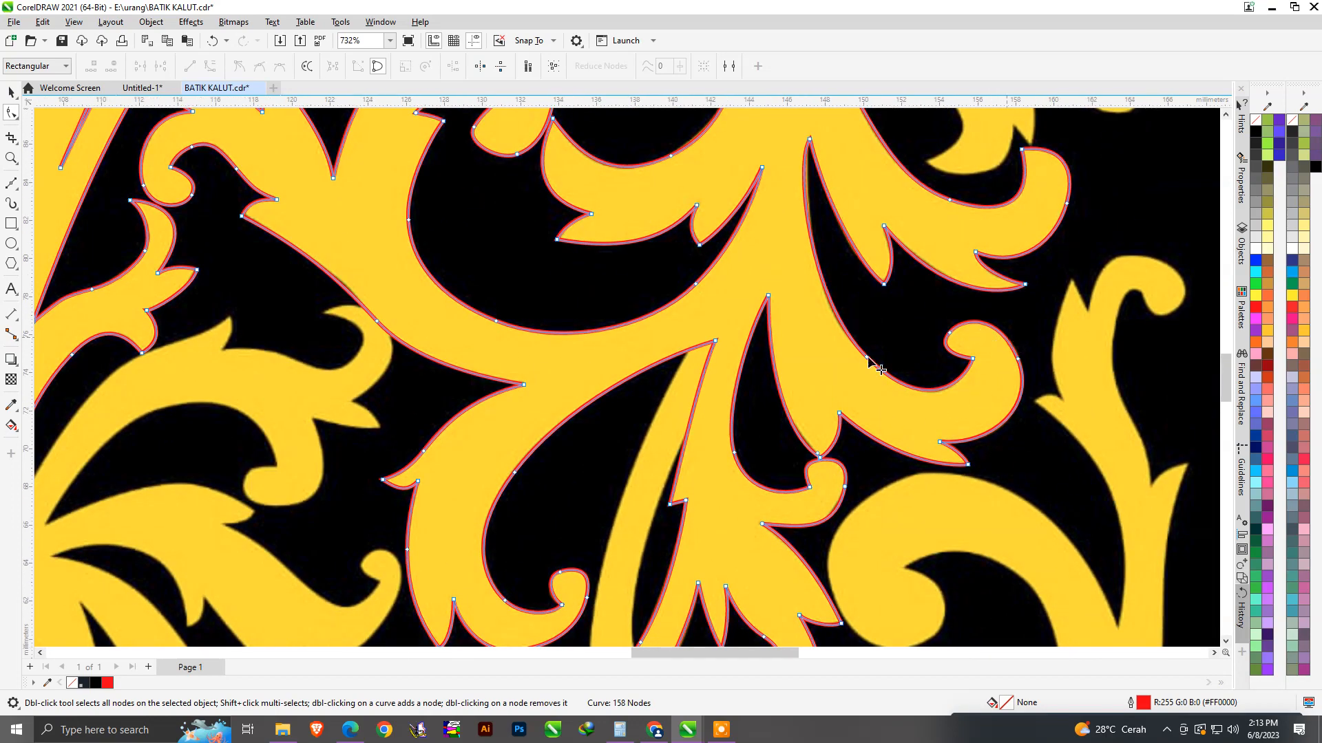
scroll(869, 359, down, 3)
scroll(901, 313, up, 3)
scroll(861, 323, down, 1)
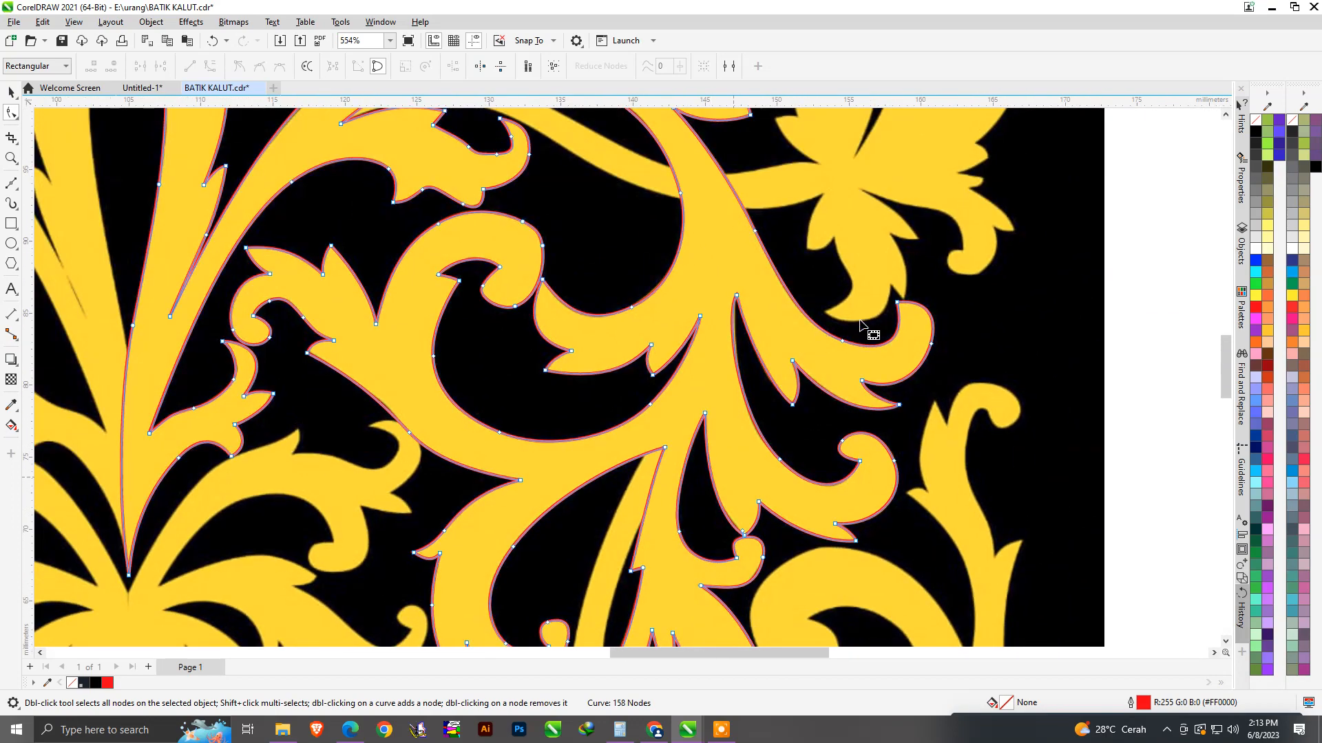
scroll(862, 331, up, 2)
scroll(895, 461, down, 2)
scroll(816, 369, down, 1)
scroll(699, 172, up, 2)
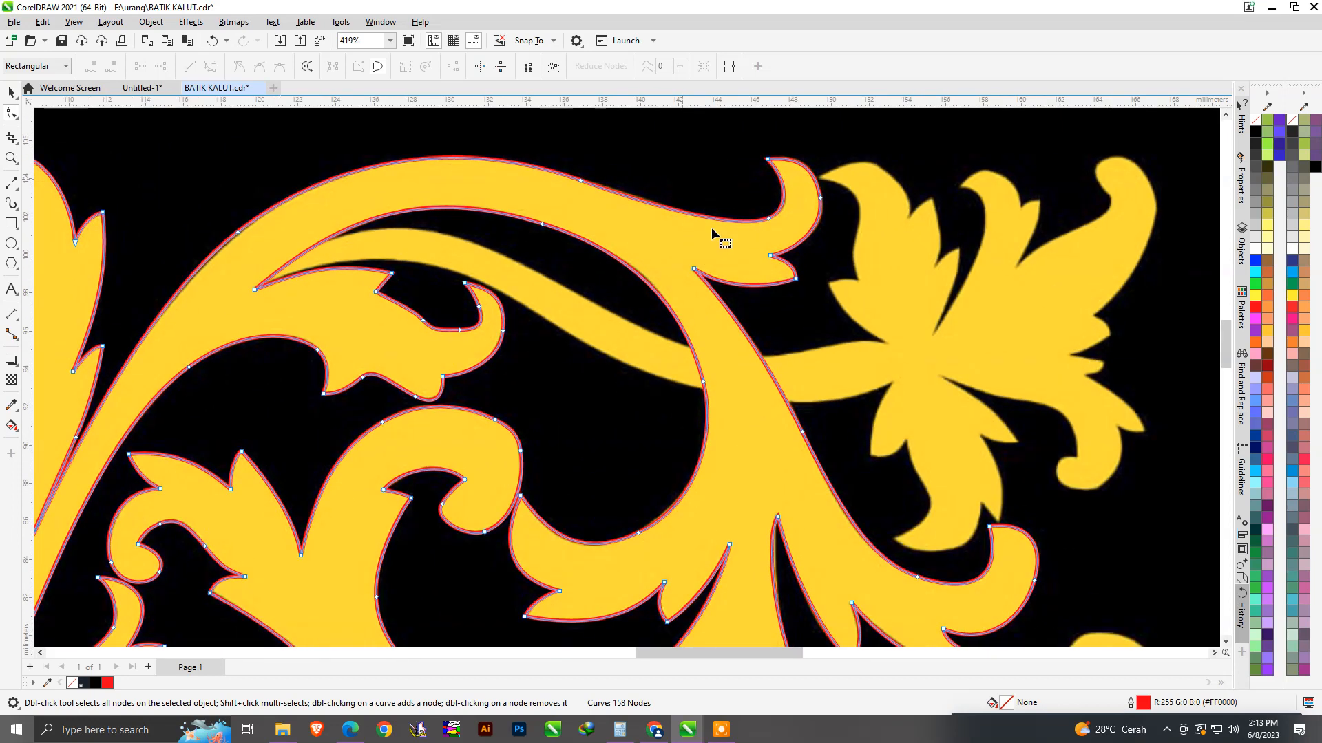
Delete the node on the outer curve of the curl at the top arch's tip.
scroll(809, 164, up, 2)
drag(796, 204, 852, 250)
key(Delete)
scroll(852, 252, down, 2)
scroll(792, 296, up, 2)
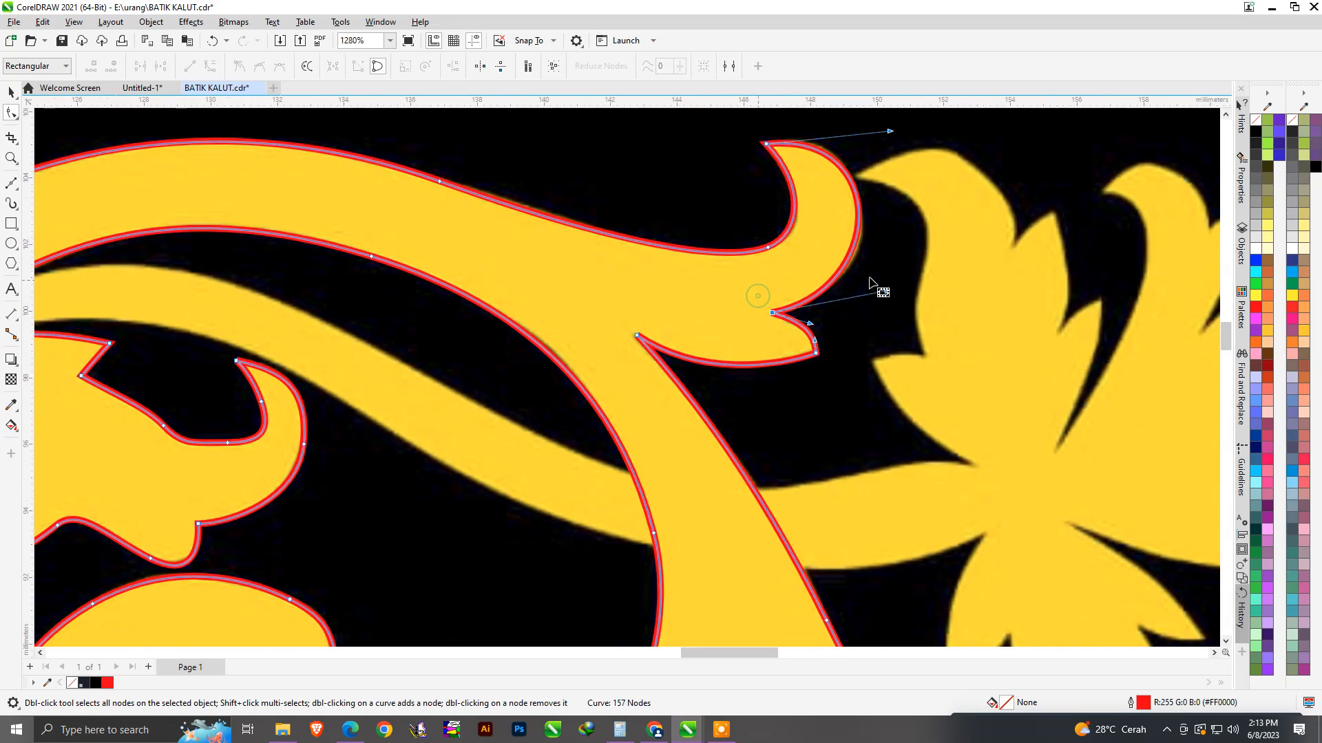
Adjust both handles of the top curl's outer curve so it follows the yellow edge.
drag(885, 291, 894, 298)
scroll(819, 256, down, 2)
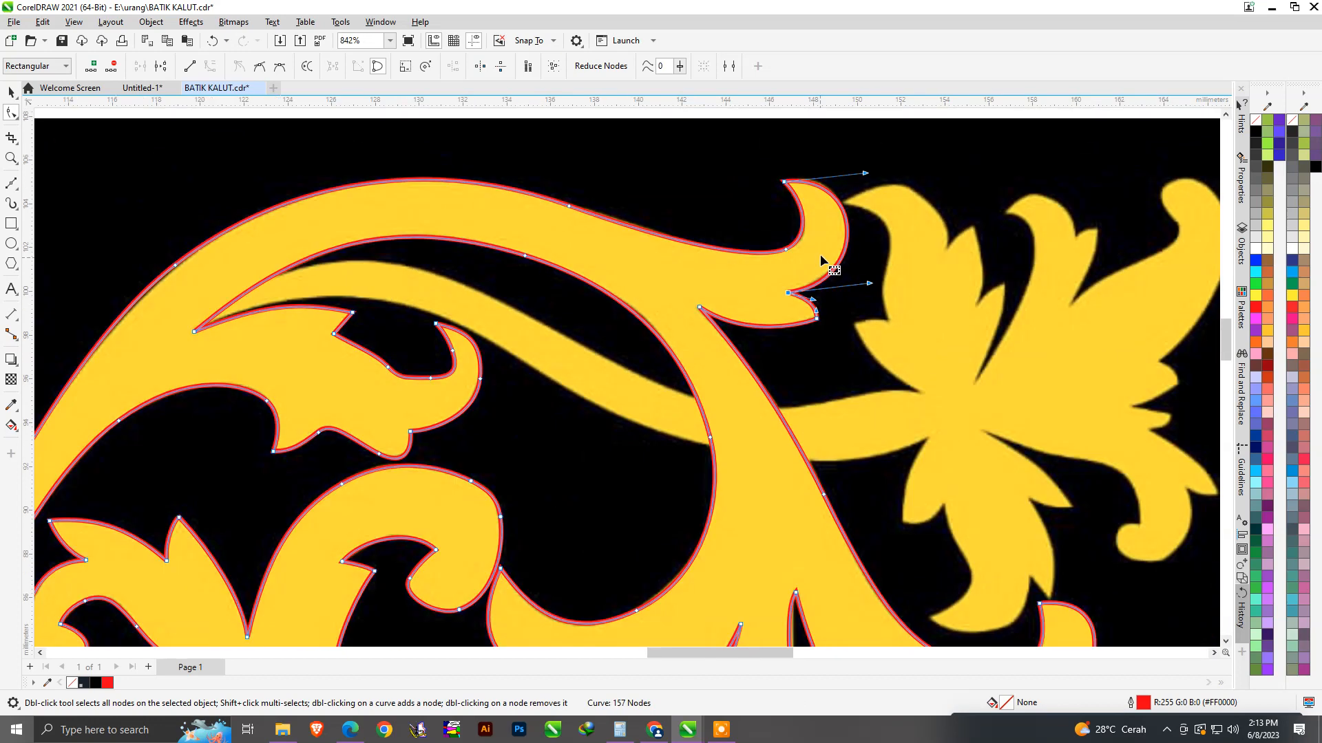
scroll(837, 172, up, 2)
drag(881, 177, 877, 170)
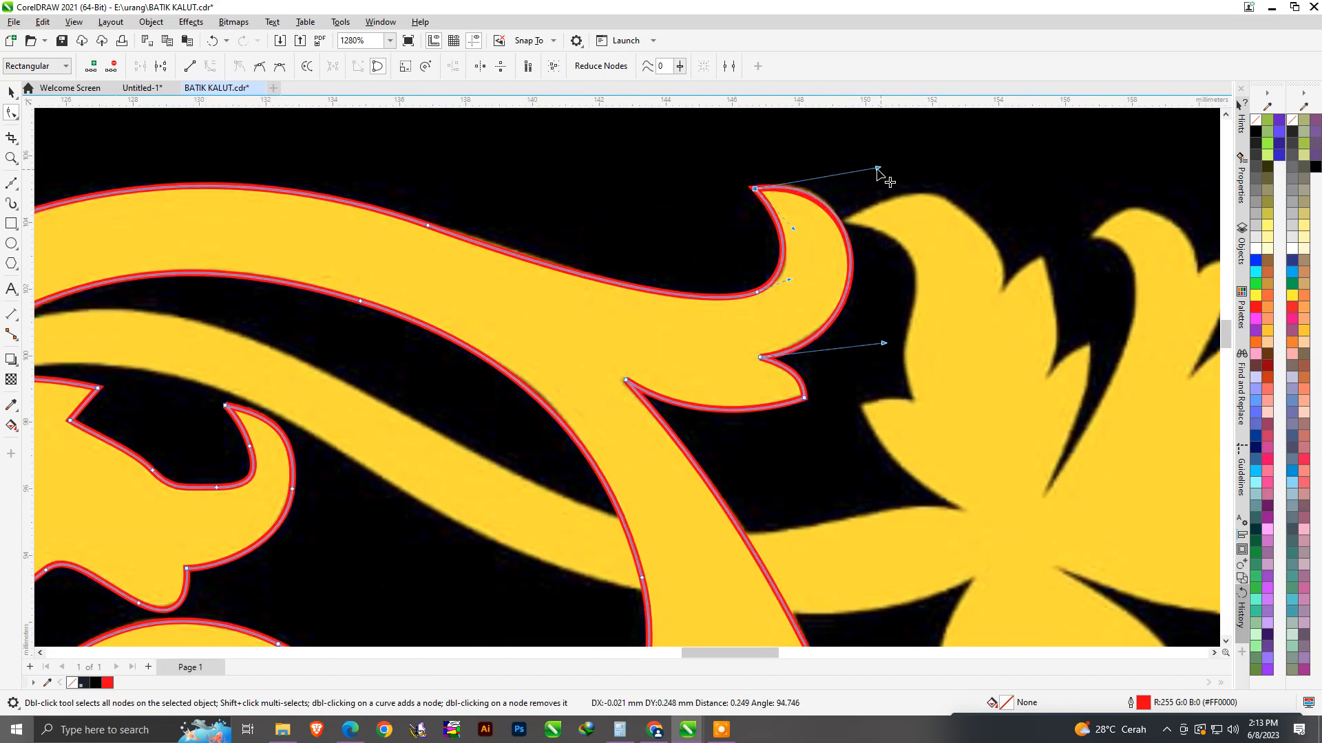
scroll(805, 259, down, 3)
Switch from node editing to the Pick tool and save the BATIK KALUT drawing.
key(space)
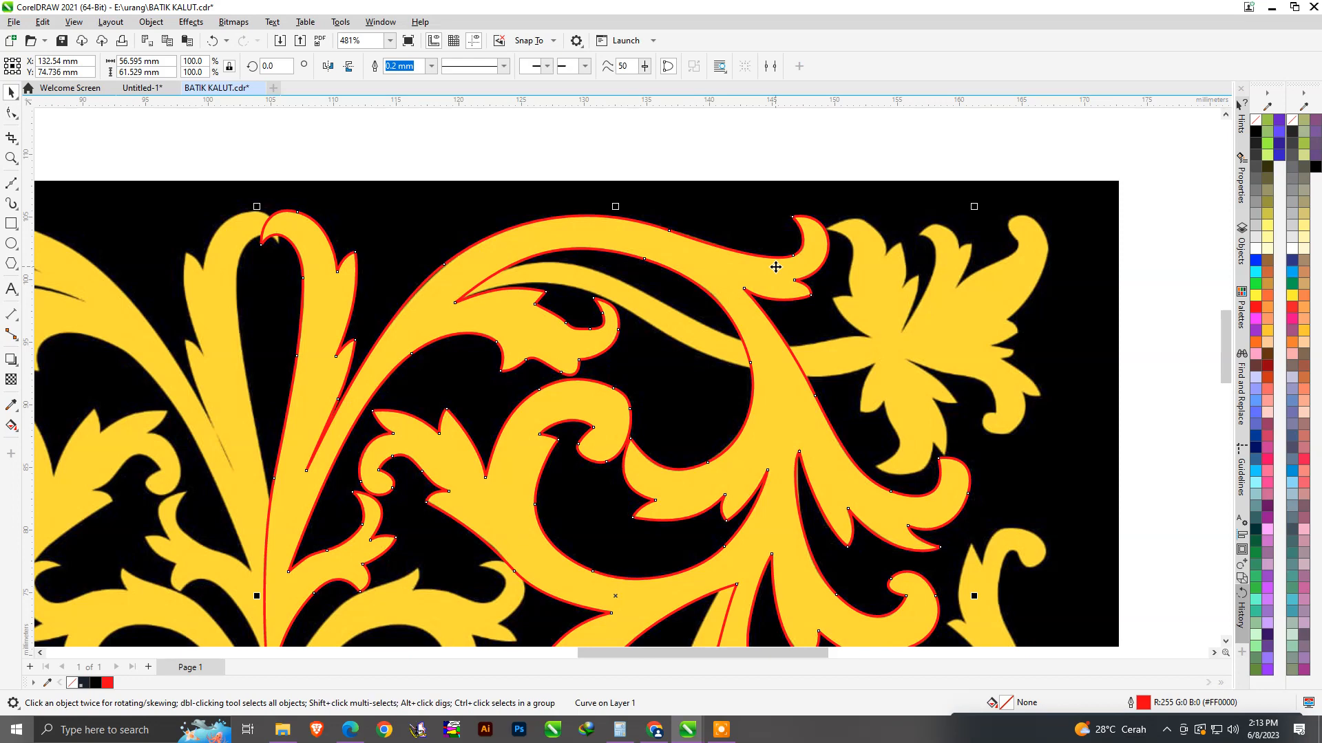
key(ctrl+s)
scroll(752, 276, down, 5)
scroll(744, 435, up, 3)
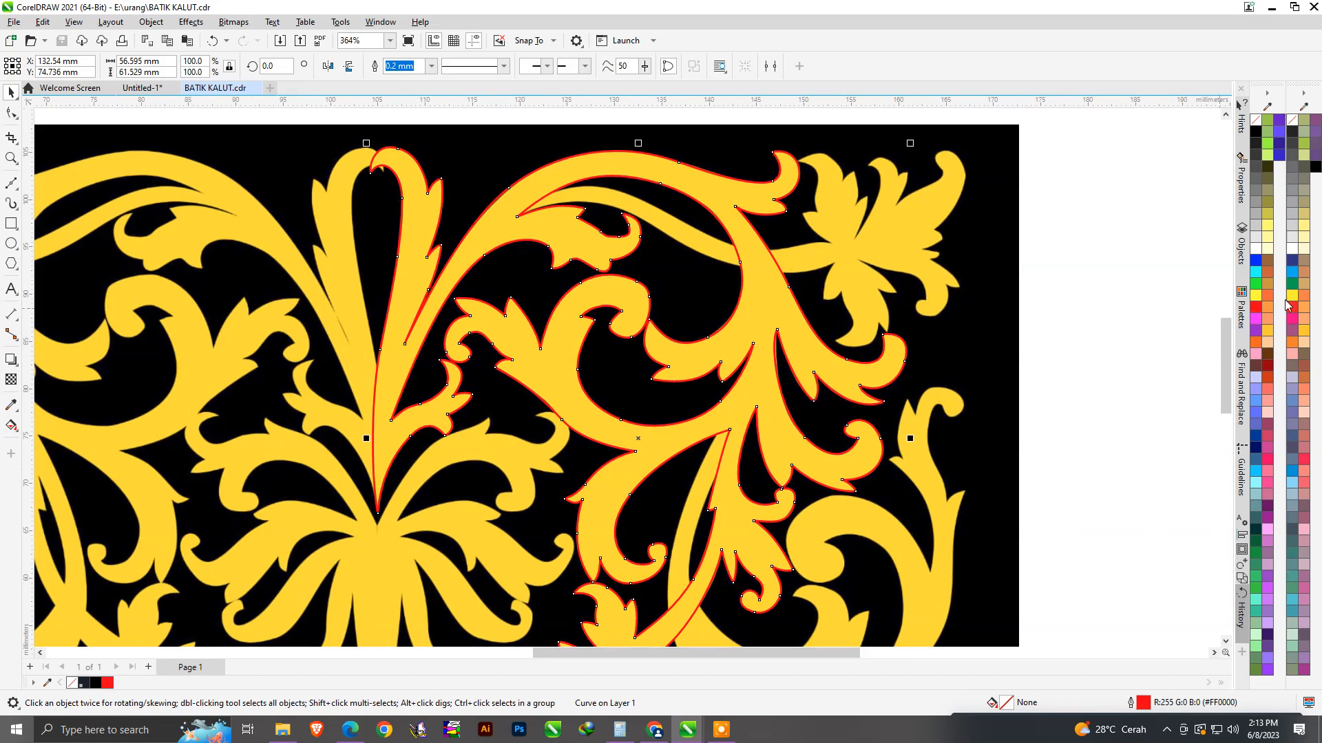
Fill the traced shape with red (C:0 M:100 Y:100 K:0) and remove its outline.
click(1293, 308)
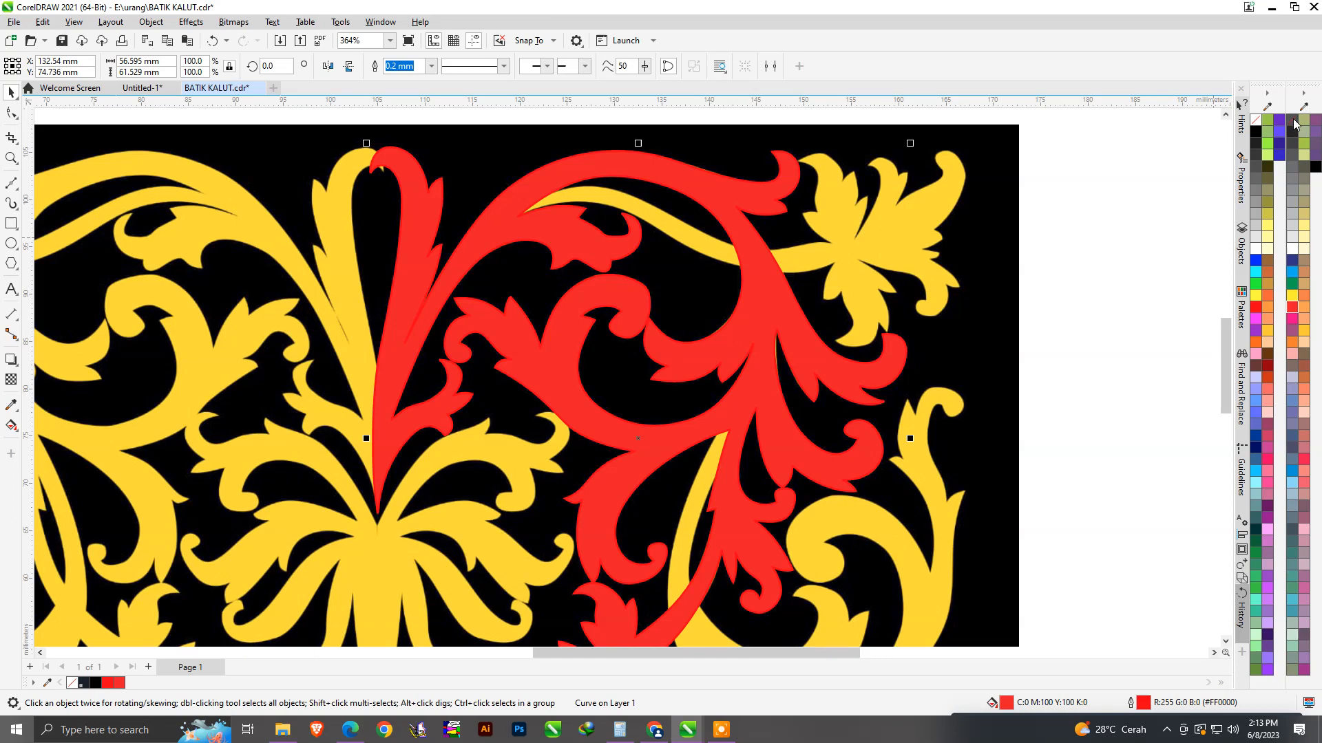
right_click(1293, 121)
scroll(644, 274, down, 2)
scroll(487, 288, up, 2)
scroll(540, 294, down, 2)
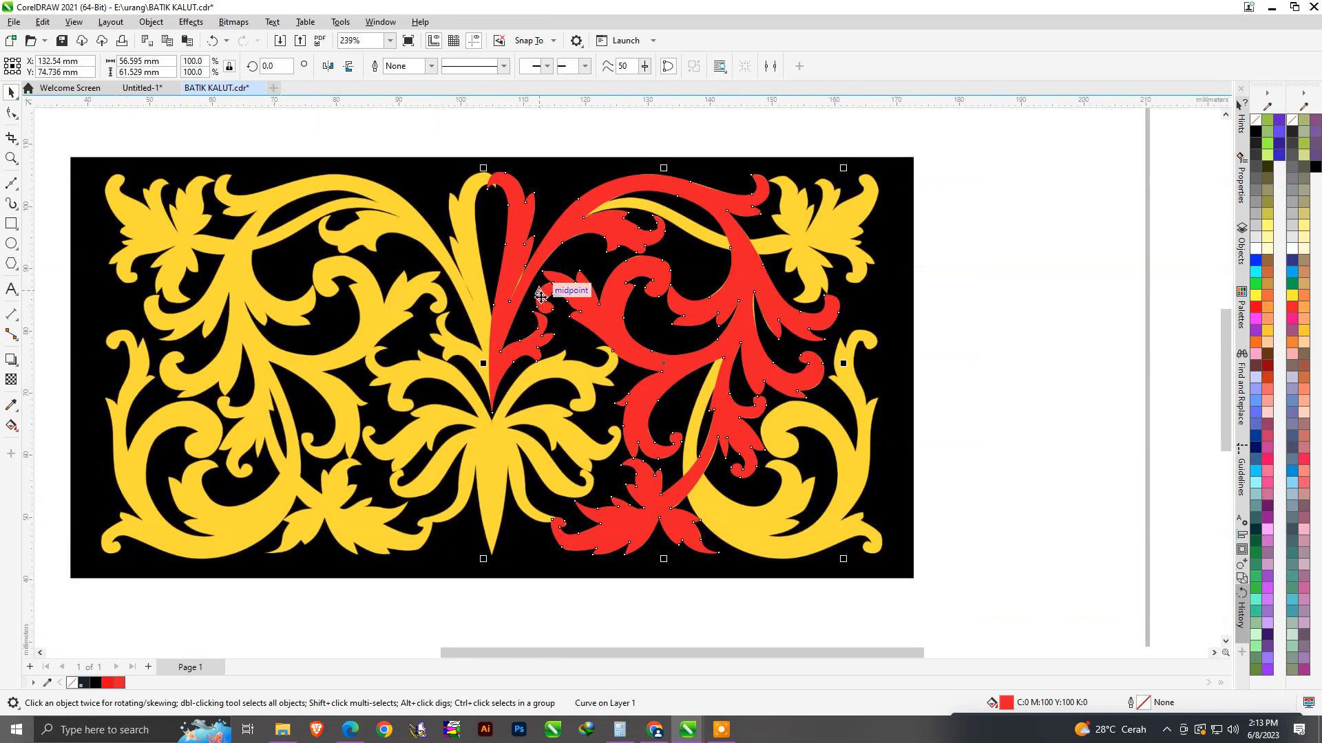
scroll(541, 295, down, 1)
scroll(619, 413, up, 2)
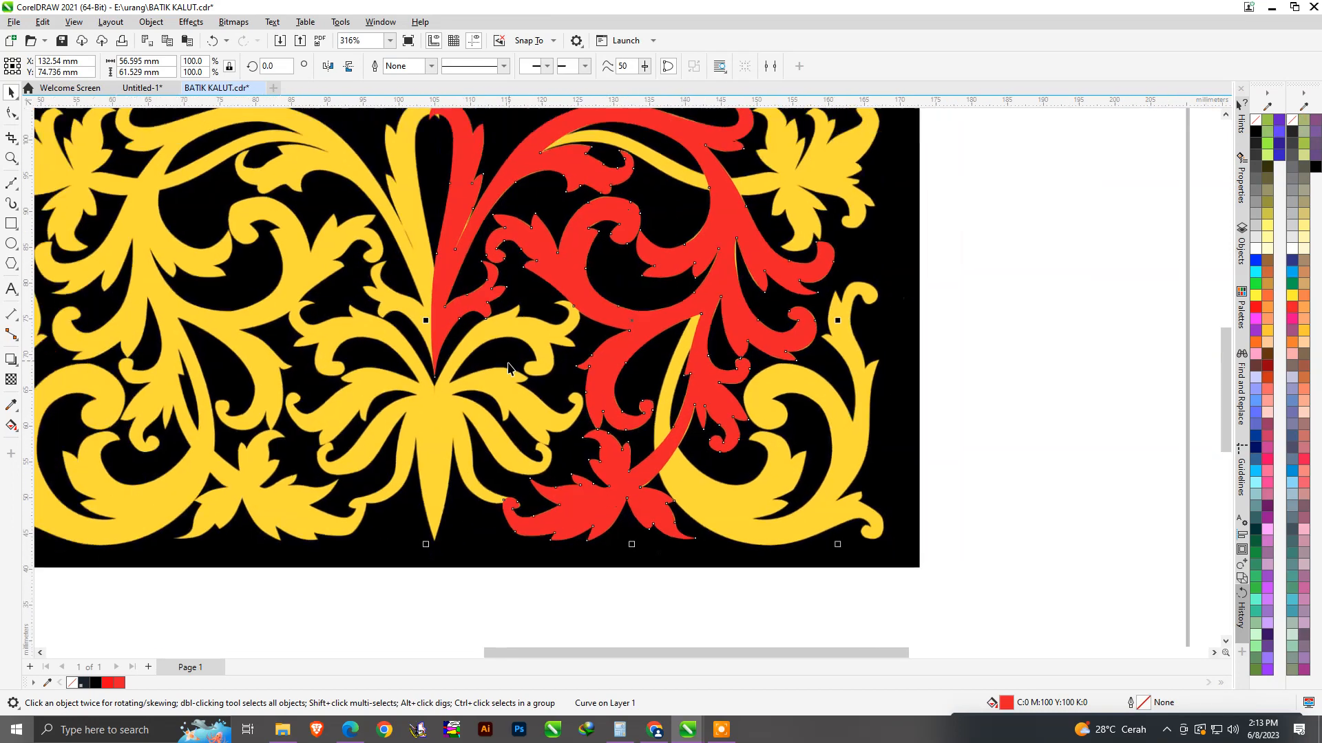
Start a Bézier curve at the bottom central flower's middle and trace the upper-right leaf's upper edge past its pointed tip to the notch.
scroll(413, 406, up, 2)
click(11, 183)
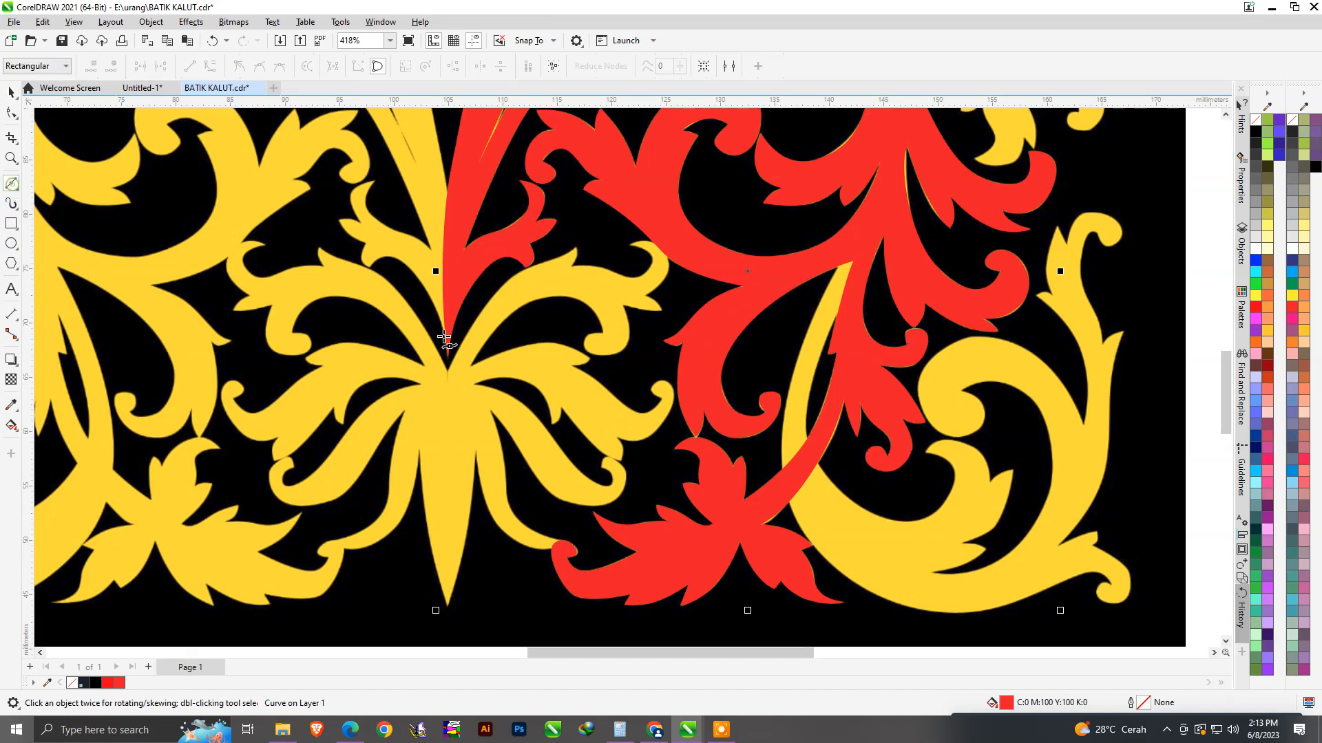
scroll(430, 396, up, 7)
scroll(534, 209, down, 3)
scroll(467, 350, up, 4)
drag(455, 344, 536, 224)
scroll(631, 186, down, 3)
scroll(632, 185, up, 5)
drag(504, 288, 614, 259)
scroll(778, 217, down, 3)
scroll(716, 245, up, 2)
drag(717, 245, 757, 332)
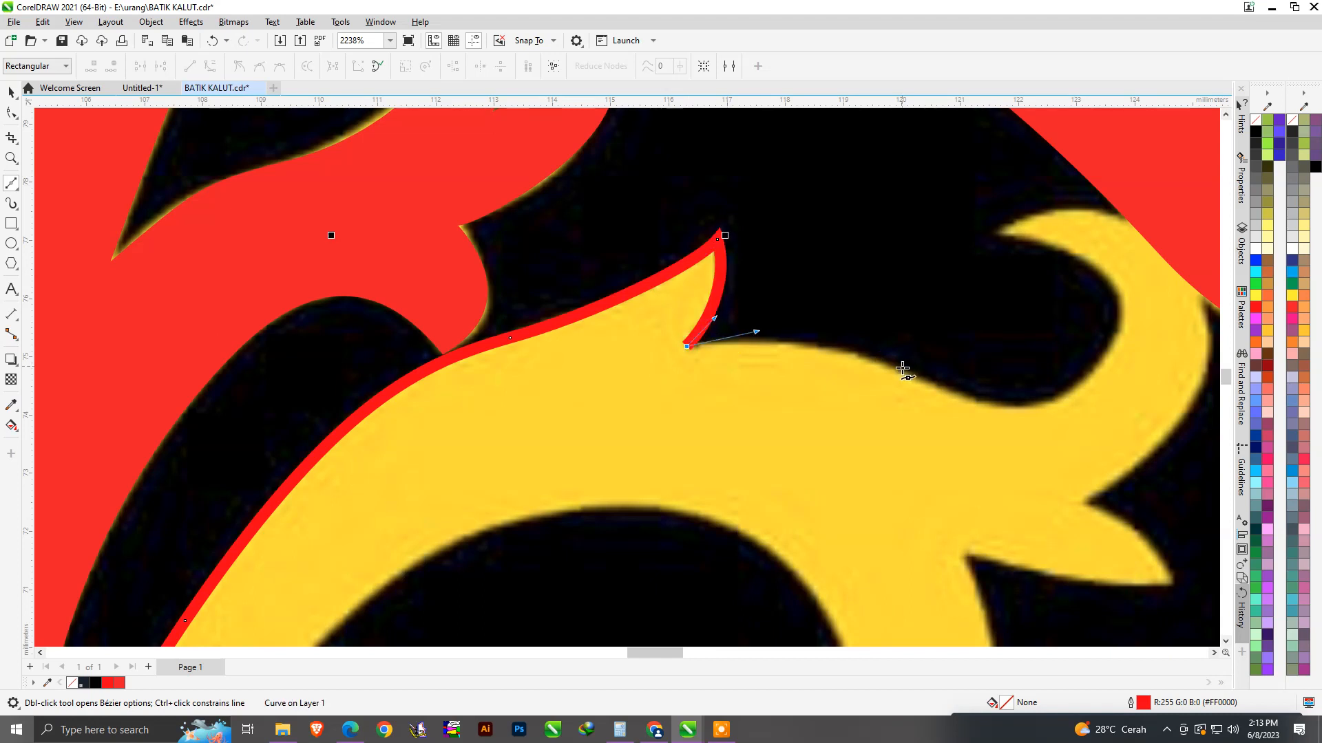
Continue the Bézier trace along the upper-right leaf's wavy top edge and inside its hook to a sharp corner at the hook's tip.
drag(964, 402, 977, 408)
scroll(1023, 372, down, 2)
scroll(1027, 388, up, 3)
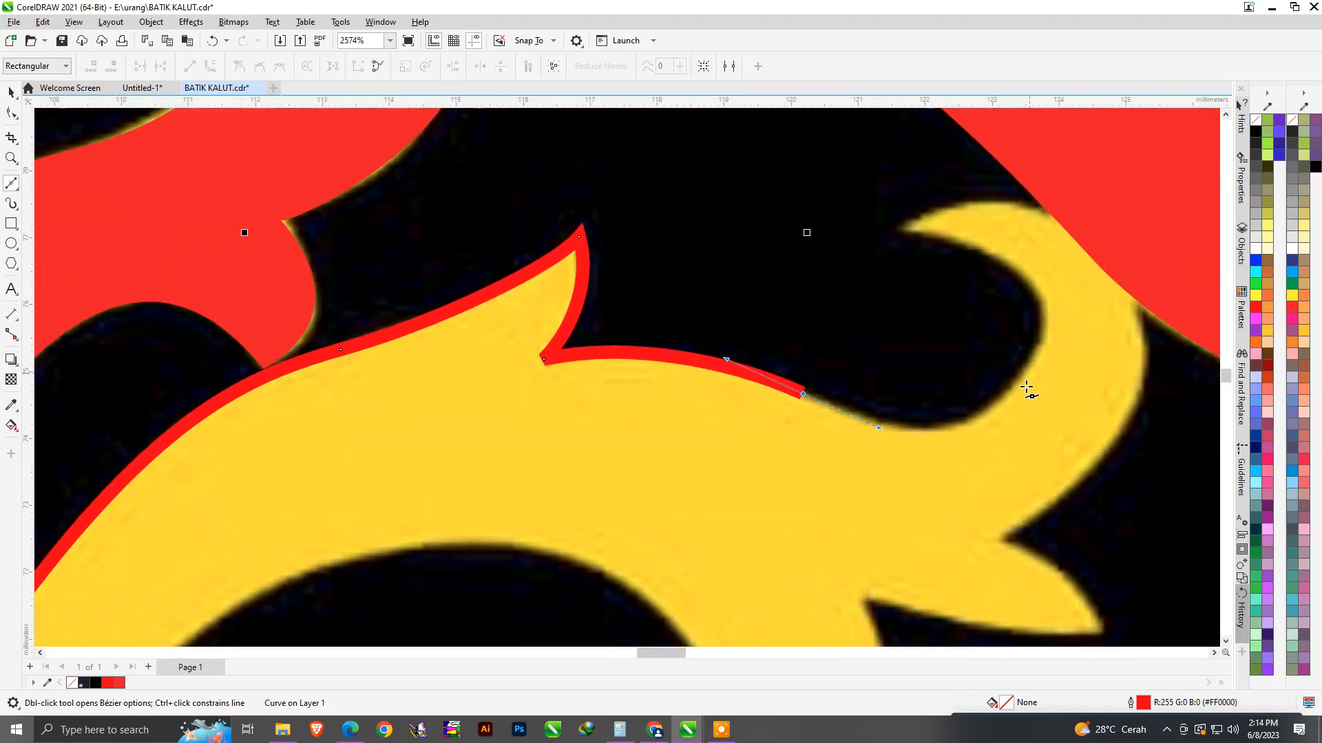
drag(1072, 339, 1071, 338)
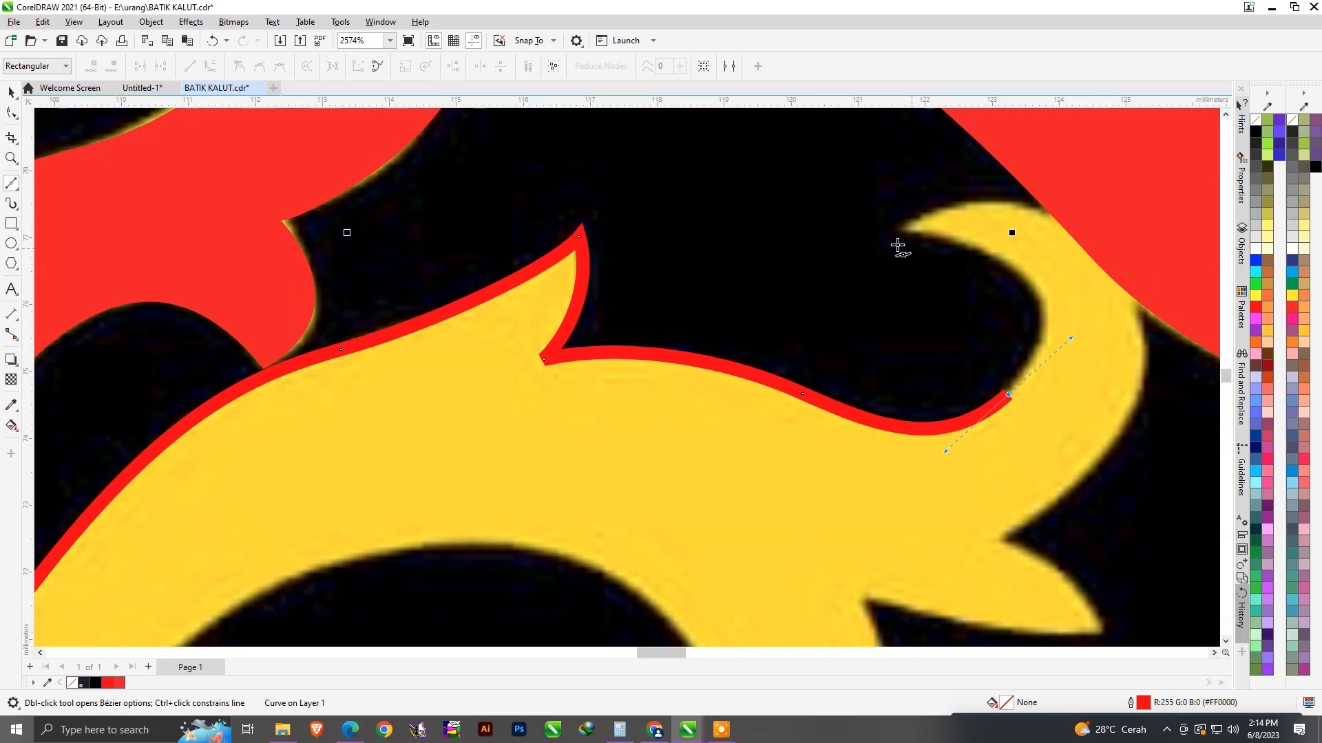
drag(893, 232, 747, 232)
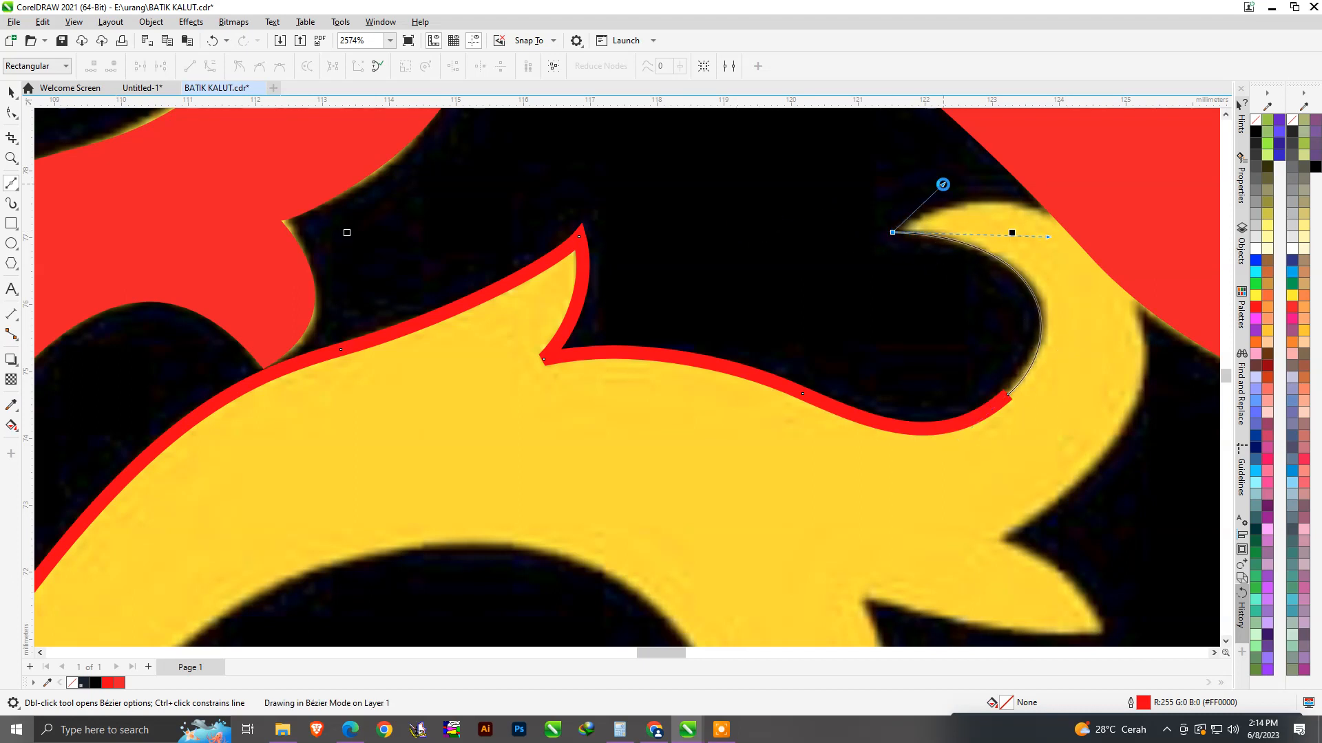
drag(943, 184, 943, 185)
Trace the hook's outer side down to its notch and around the pointed lobe beneath it.
scroll(953, 214, down, 2)
scroll(1106, 273, up, 2)
drag(1079, 284, 1122, 403)
scroll(1056, 331, down, 2)
scroll(988, 448, up, 3)
drag(974, 415, 903, 451)
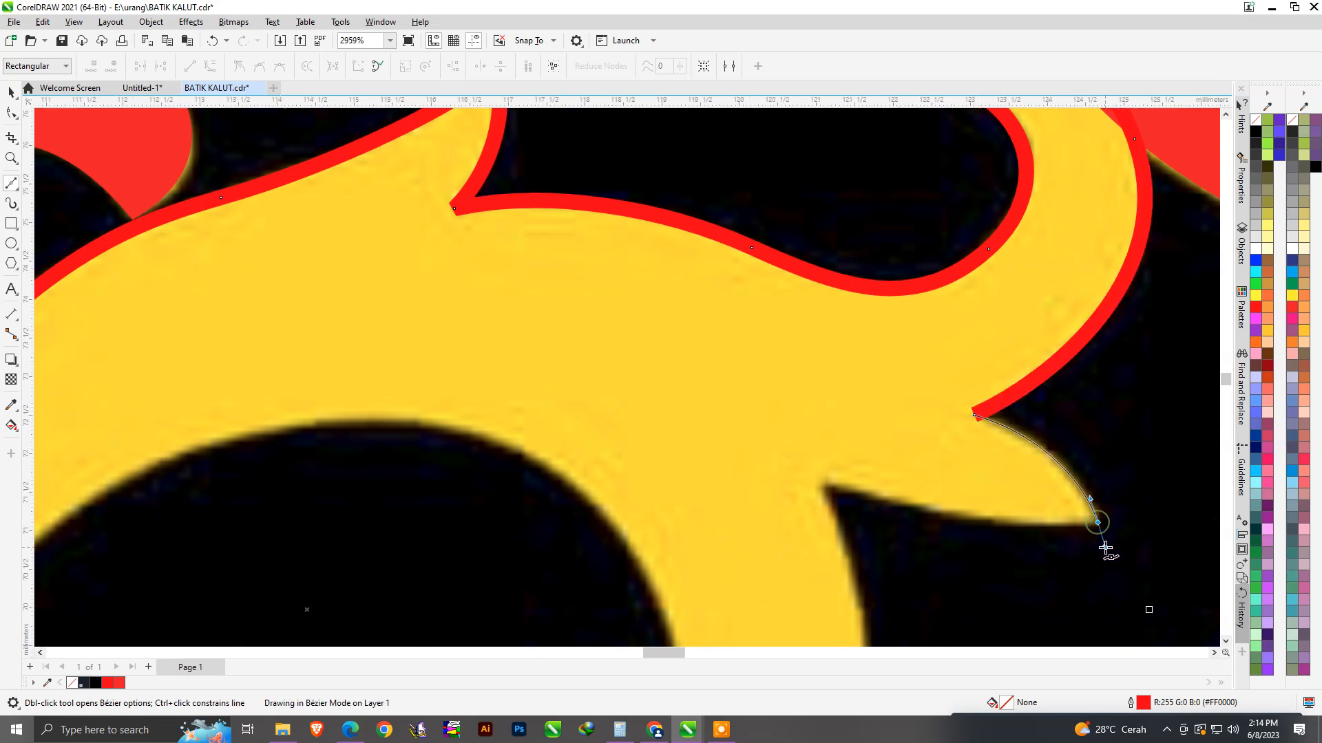
drag(1024, 538, 1017, 536)
drag(838, 532, 848, 539)
Trace the upper-right leaf's drooping end along its outer side and rounded tip, ending at a cusp in the inner corner.
scroll(904, 243, down, 9)
scroll(892, 389, up, 8)
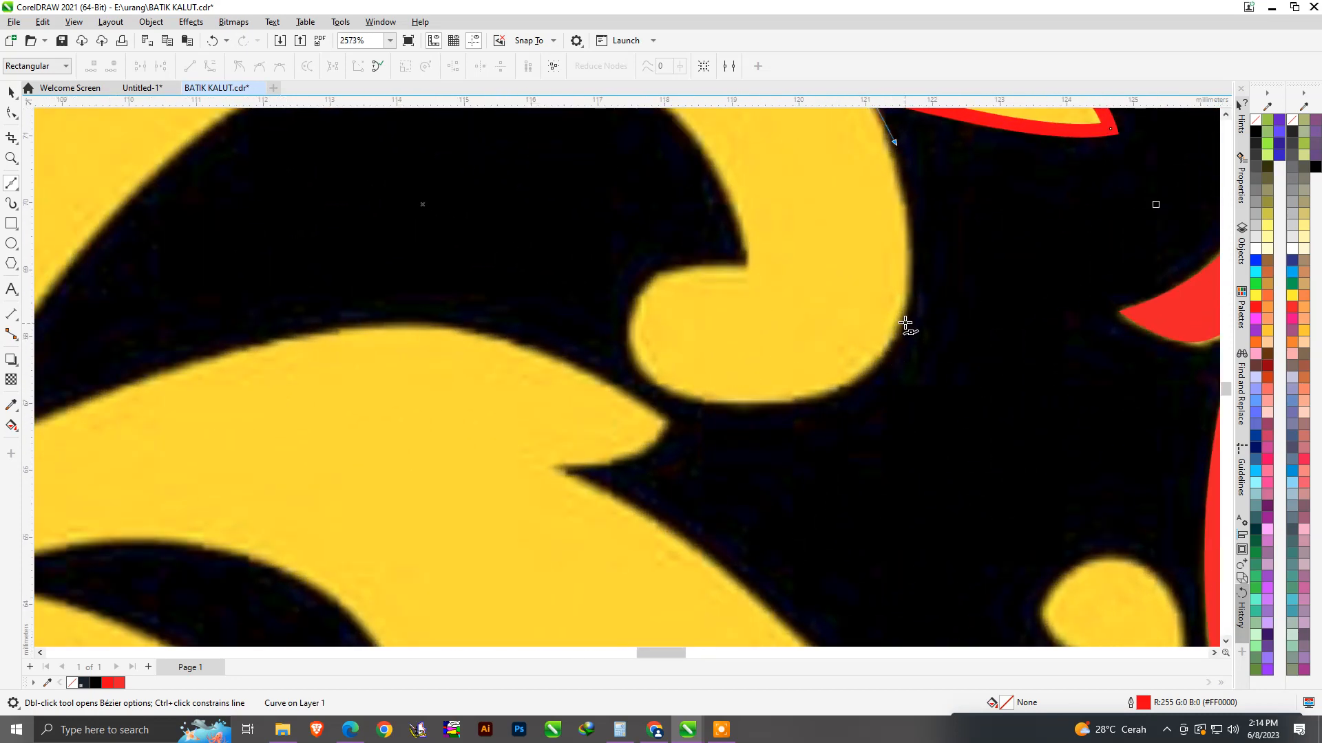
drag(893, 395, 895, 394)
scroll(757, 386, up, 2)
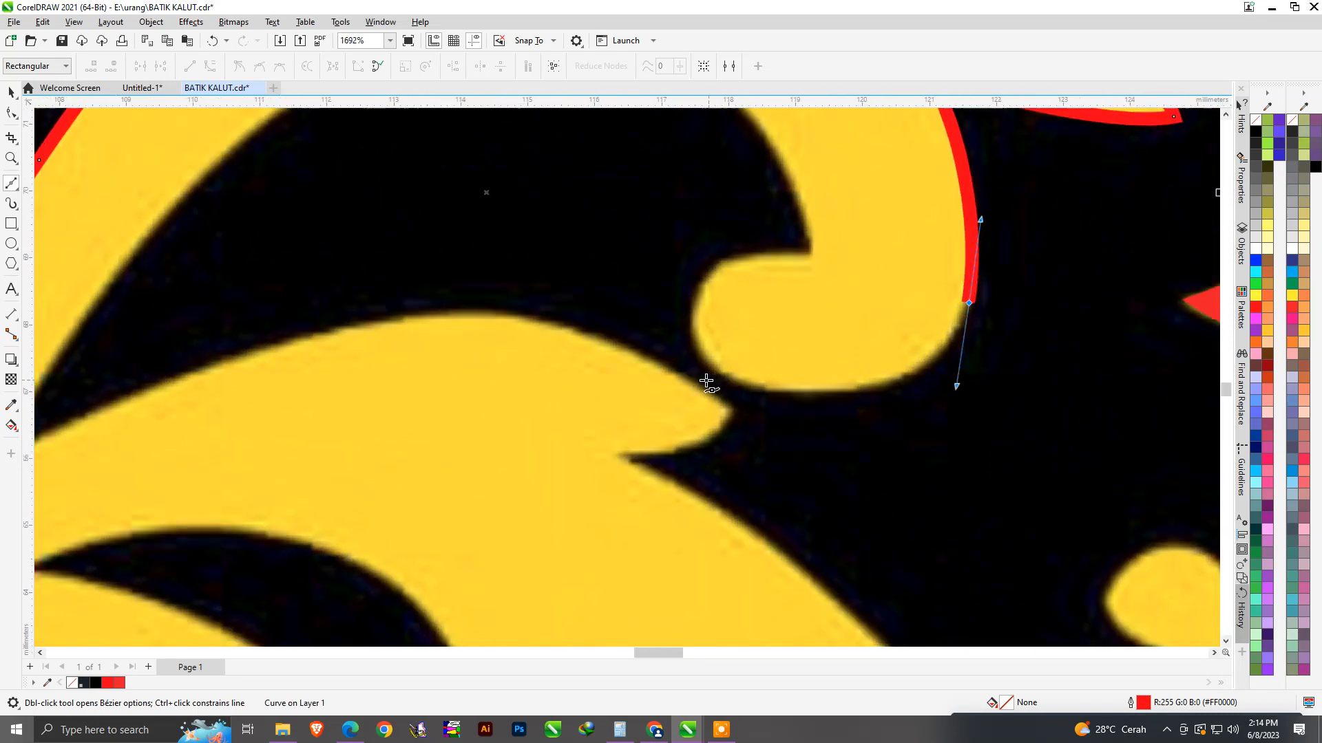
drag(727, 389, 704, 389)
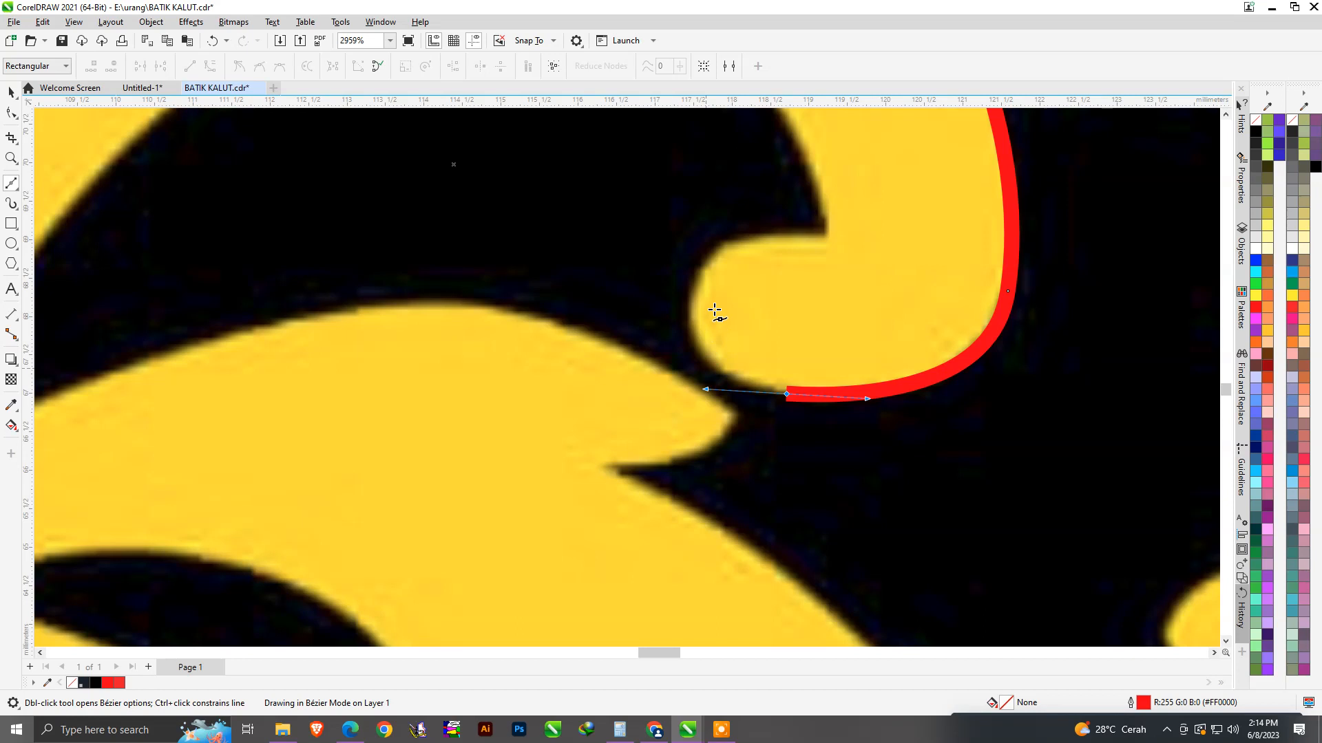
drag(697, 255, 697, 256)
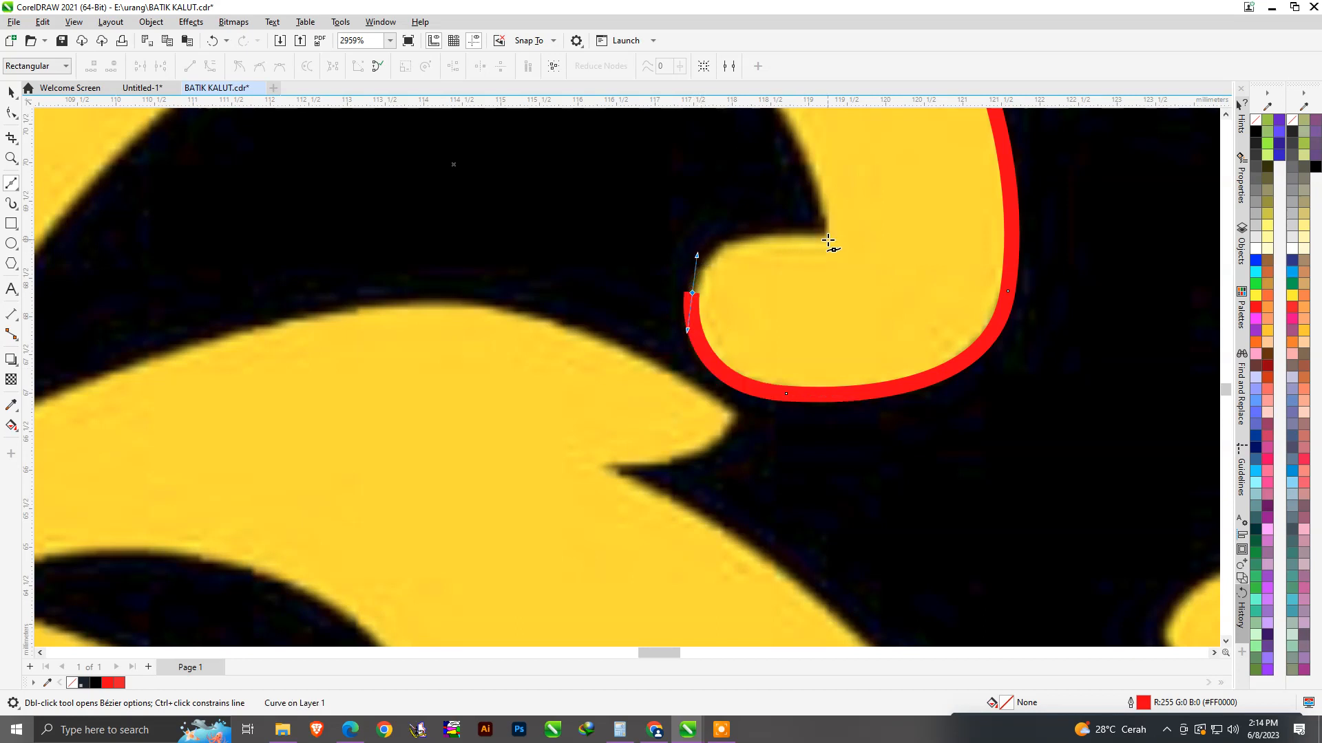
drag(830, 237, 905, 244)
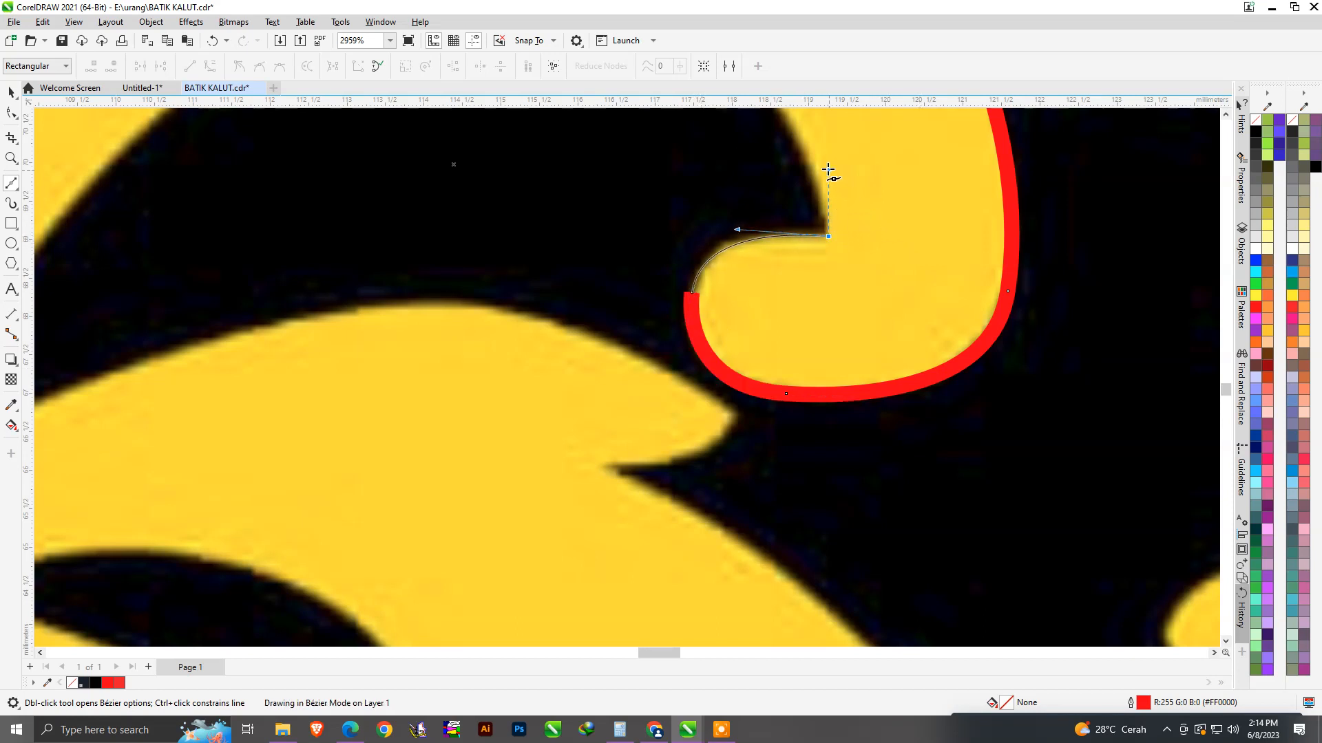
drag(828, 170, 828, 169)
Trace the underside arch of the upper-right leaf back to a sharp corner at its junction with the second leaf.
scroll(879, 372, down, 6)
scroll(745, 210, up, 4)
drag(747, 211, 601, 199)
scroll(920, 246, down, 4)
scroll(569, 400, up, 4)
scroll(624, 292, up, 3)
drag(622, 286, 517, 431)
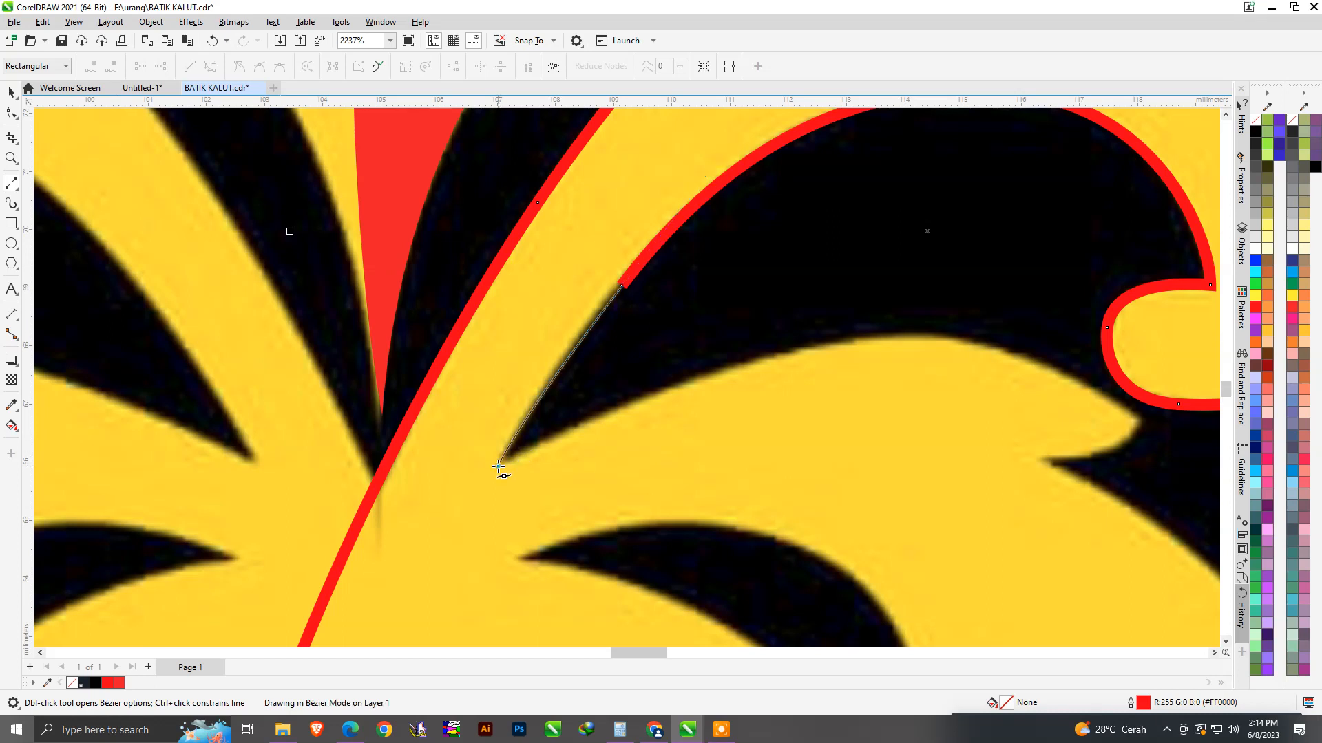
double_click(499, 467)
Trace the second right leaf's arched upper edge around its first pointed tip to the notch below it.
scroll(567, 345, down, 3)
scroll(757, 361, up, 3)
drag(671, 333, 814, 320)
drag(954, 413, 928, 480)
Trace the second leaf's upper edge beyond the notch, through the inner corner of its end curl and onto the curl's rounded tip.
scroll(786, 279, down, 6)
scroll(920, 444, up, 6)
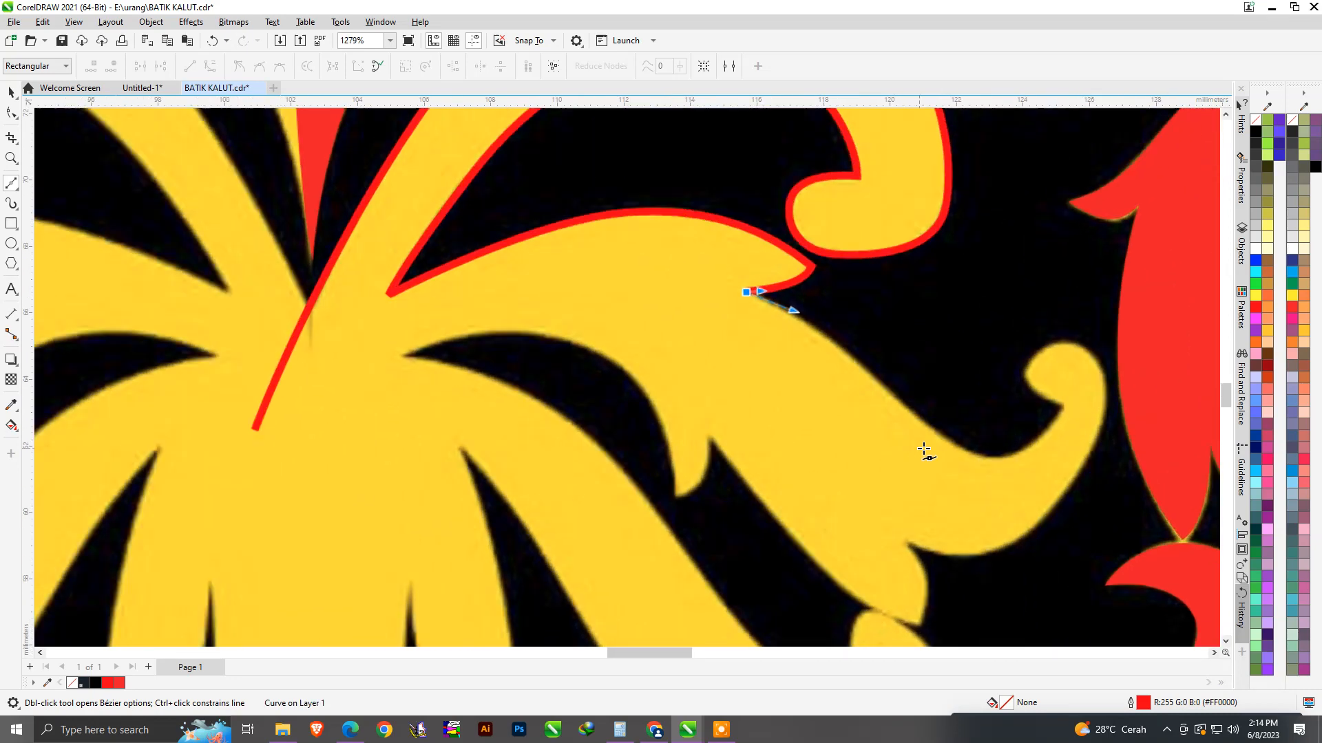
drag(880, 370, 967, 464)
drag(1084, 466, 1128, 451)
scroll(1136, 406, up, 2)
click(1135, 405)
drag(1040, 303, 1063, 240)
Trace the outer side of the second leaf's curl and its underside to a cusp at the lower notch.
scroll(946, 303, down, 2)
scroll(1113, 313, up, 2)
drag(1118, 292, 1177, 407)
scroll(1056, 281, down, 3)
scroll(1039, 428, up, 3)
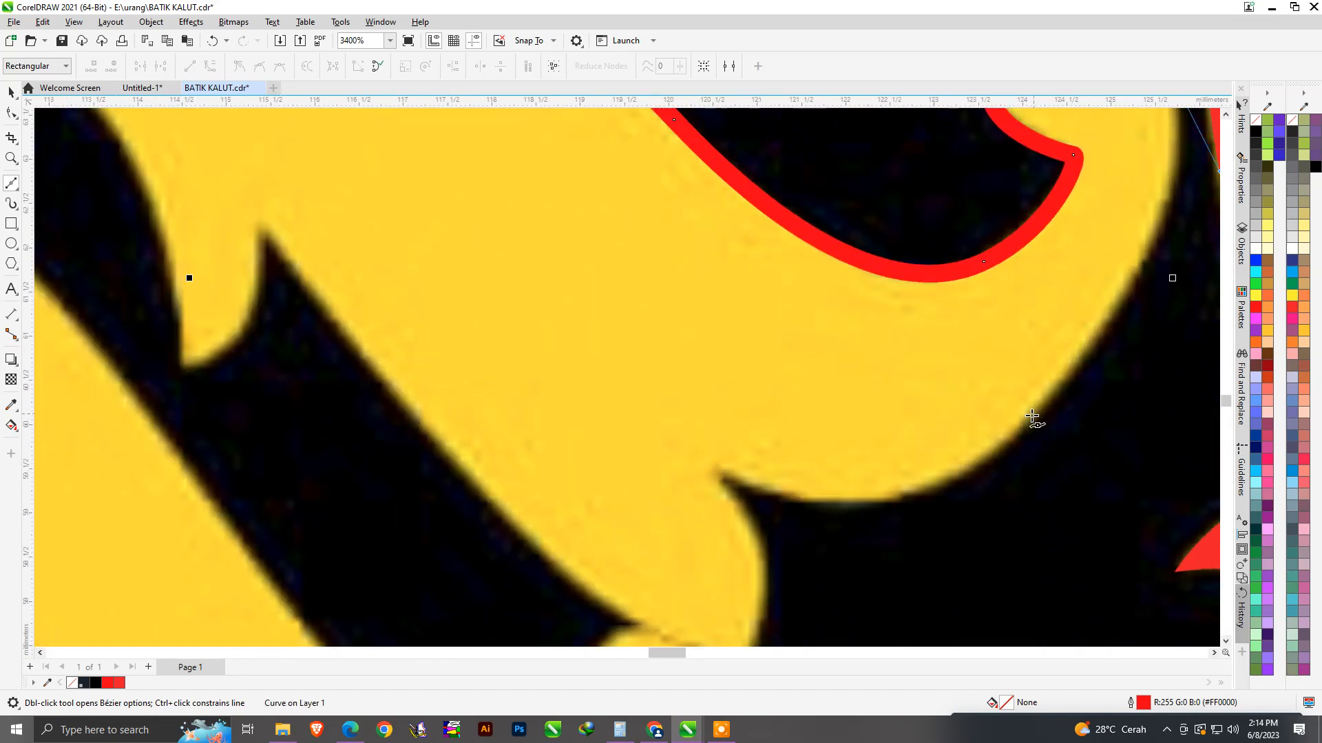
drag(1031, 421, 961, 469)
drag(714, 473, 598, 427)
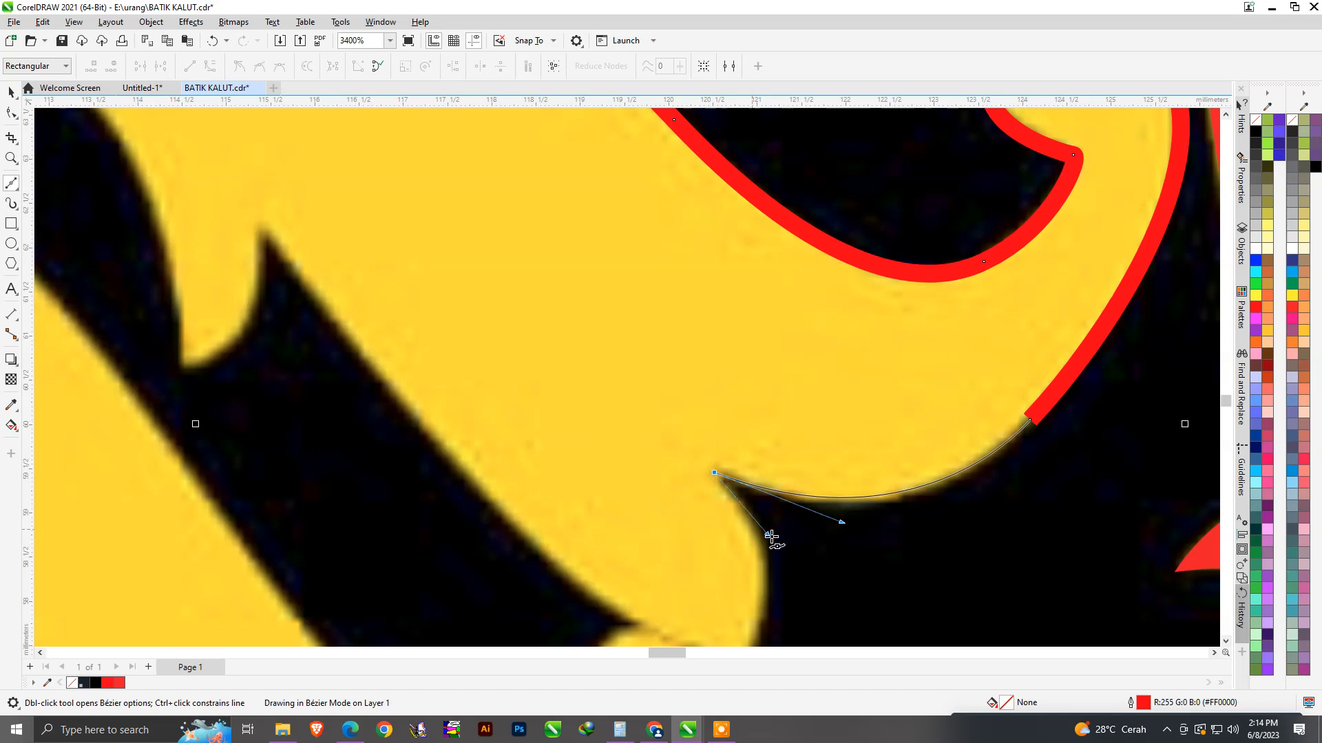
drag(768, 536, 768, 536)
Trace the second leaf's small lower lobe and its sloping bottom edge up to the inner notch.
scroll(846, 378, down, 3)
scroll(803, 502, up, 3)
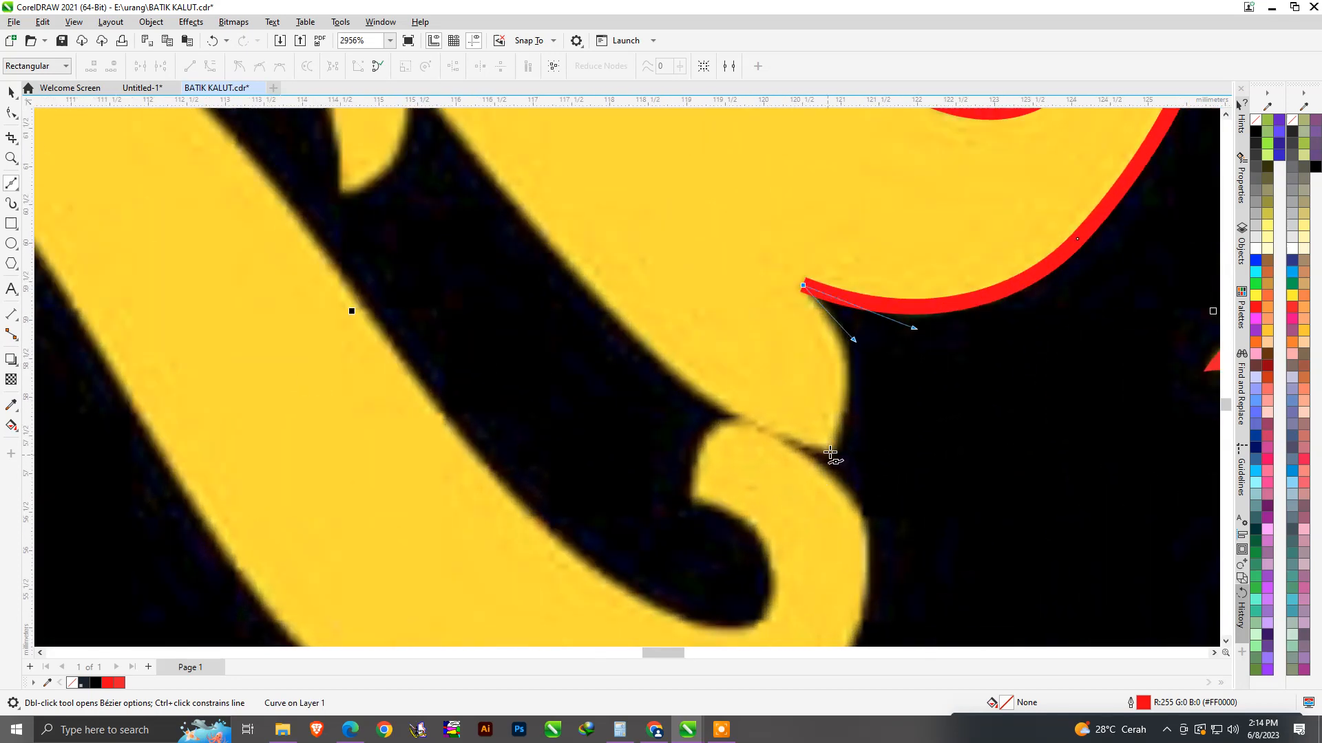
scroll(734, 411, down, 3)
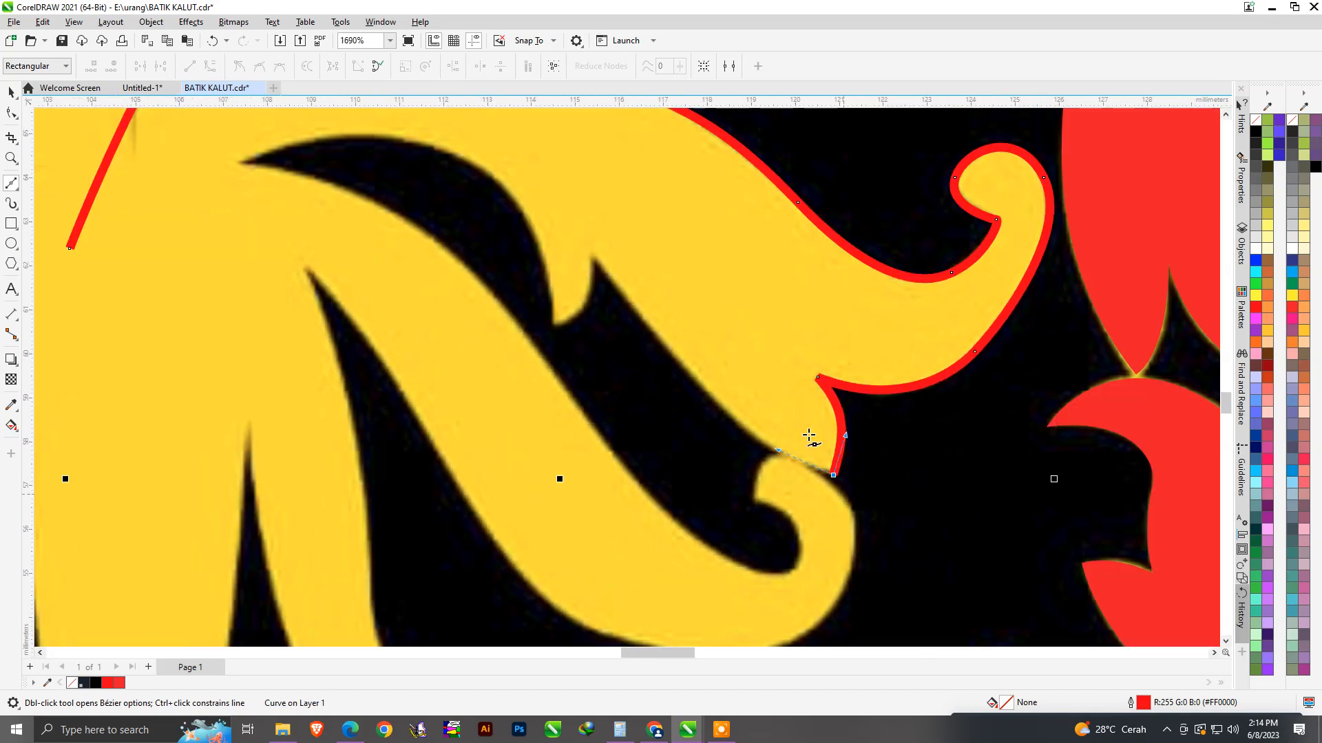
scroll(704, 404, up, 2)
drag(703, 402, 611, 292)
click(535, 196)
Trace the small downward tooth and the second leaf's arched underside back to the pointed junction with the third leaf.
scroll(575, 236, down, 2)
scroll(527, 339, up, 3)
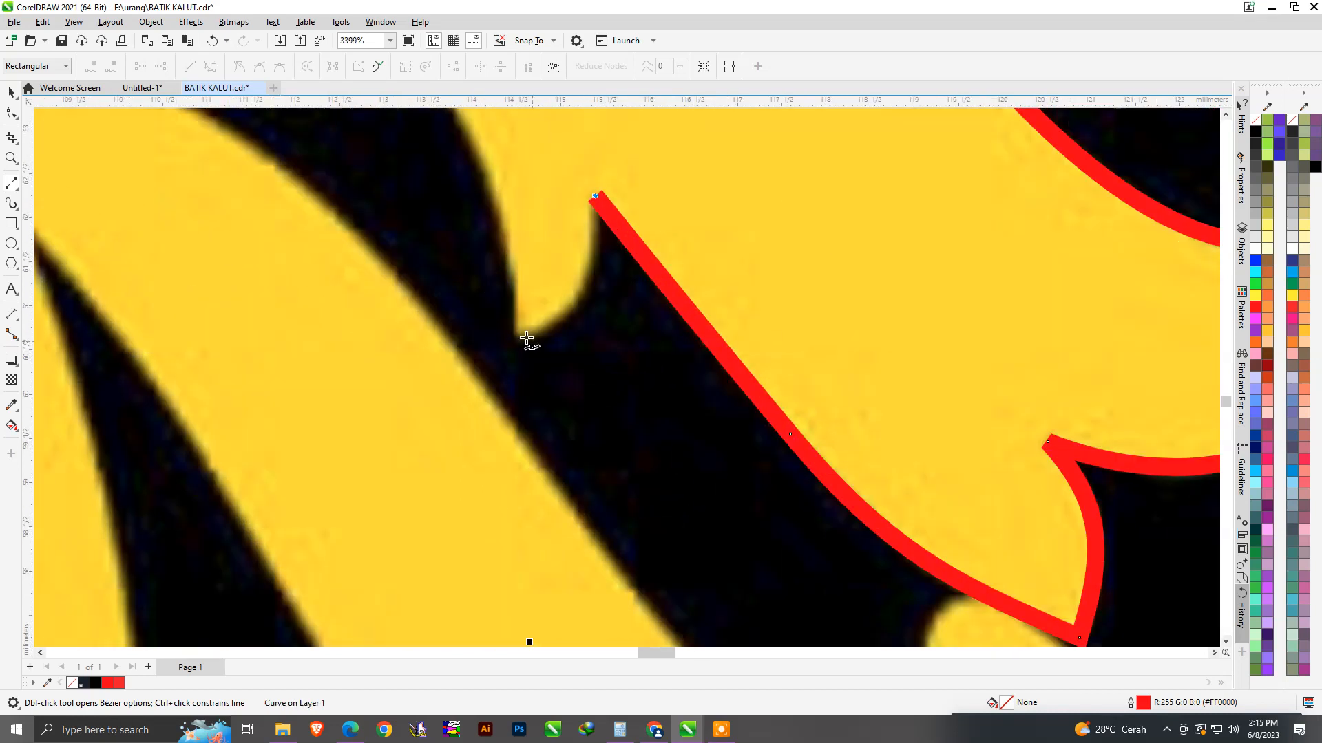
drag(486, 353, 396, 376)
drag(500, 294, 437, 200)
scroll(729, 422, down, 4)
scroll(585, 278, up, 4)
scroll(572, 257, down, 2)
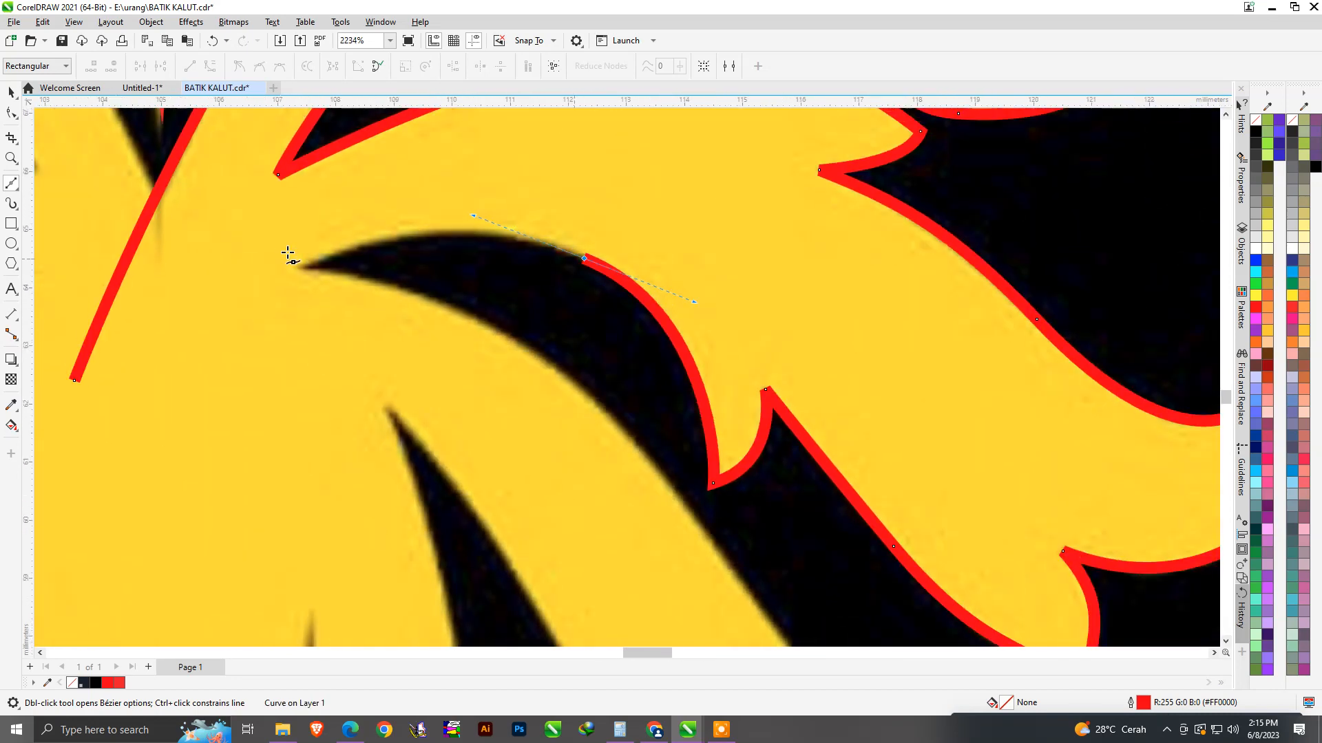
scroll(288, 255, up, 2)
drag(308, 277, 217, 320)
Trace the third right leaf's upper edge from the pointed junction down towards its end curl.
drag(450, 318, 468, 310)
scroll(493, 292, down, 4)
scroll(688, 416, up, 2)
drag(664, 385, 802, 590)
scroll(708, 399, down, 2)
scroll(755, 446, up, 1)
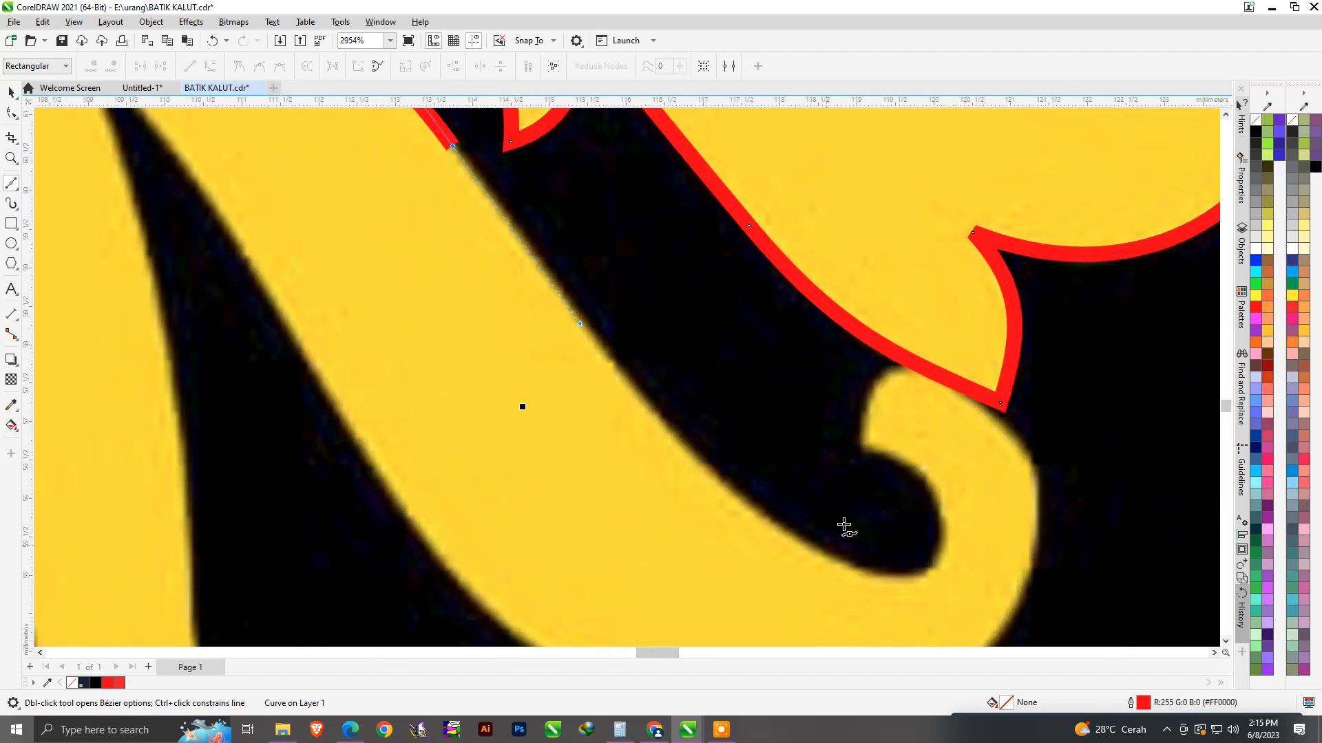
drag(750, 513, 828, 579)
Trace the inner hollow of the third leaf's curl and turn the curve sharply upward at the curl's inner corner.
scroll(932, 596, up, 2)
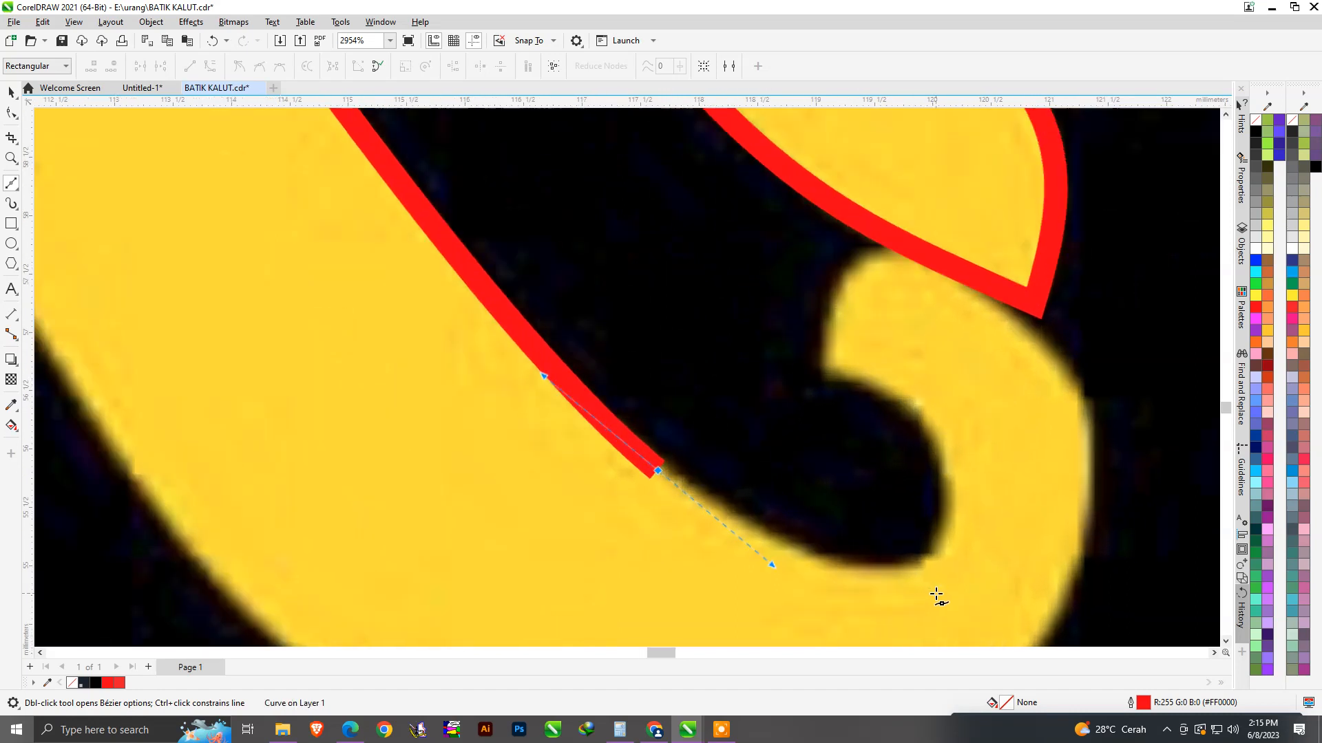
drag(962, 507, 971, 475)
scroll(918, 475, down, 3)
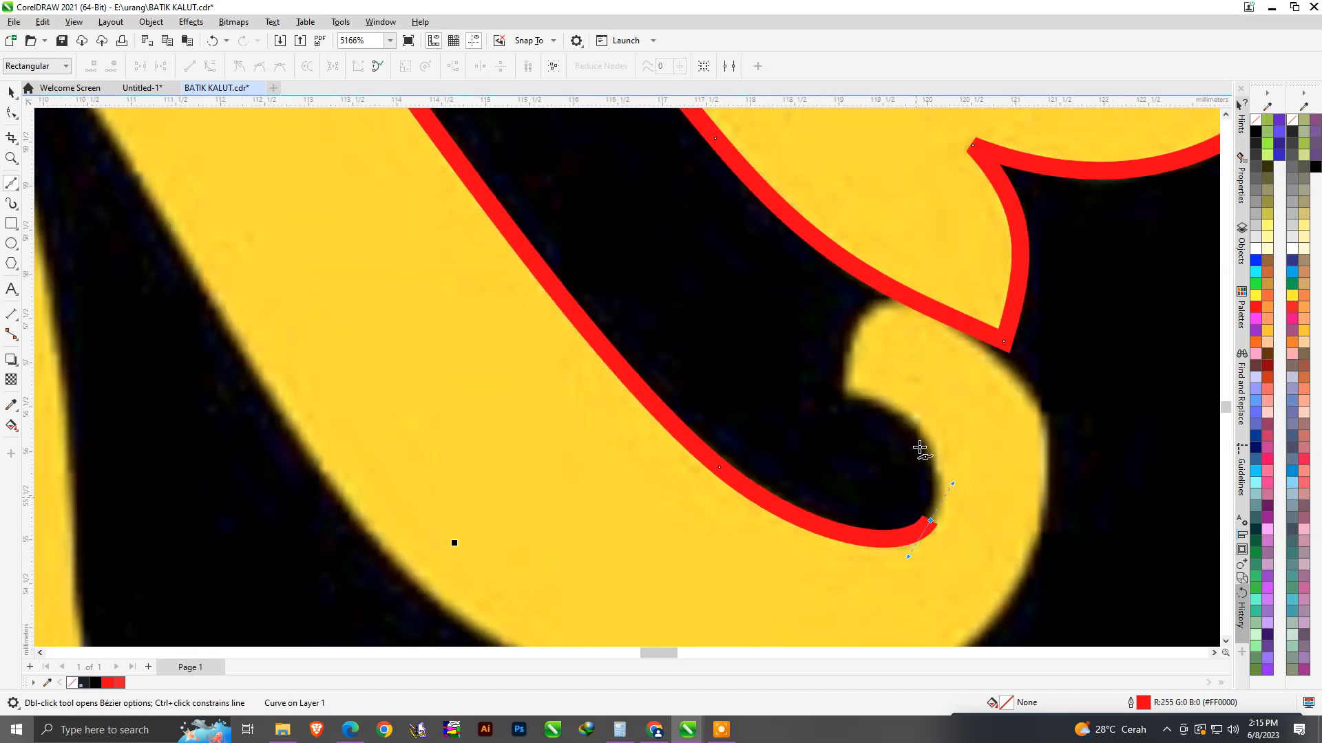
scroll(888, 418, up, 4)
drag(803, 381, 658, 383)
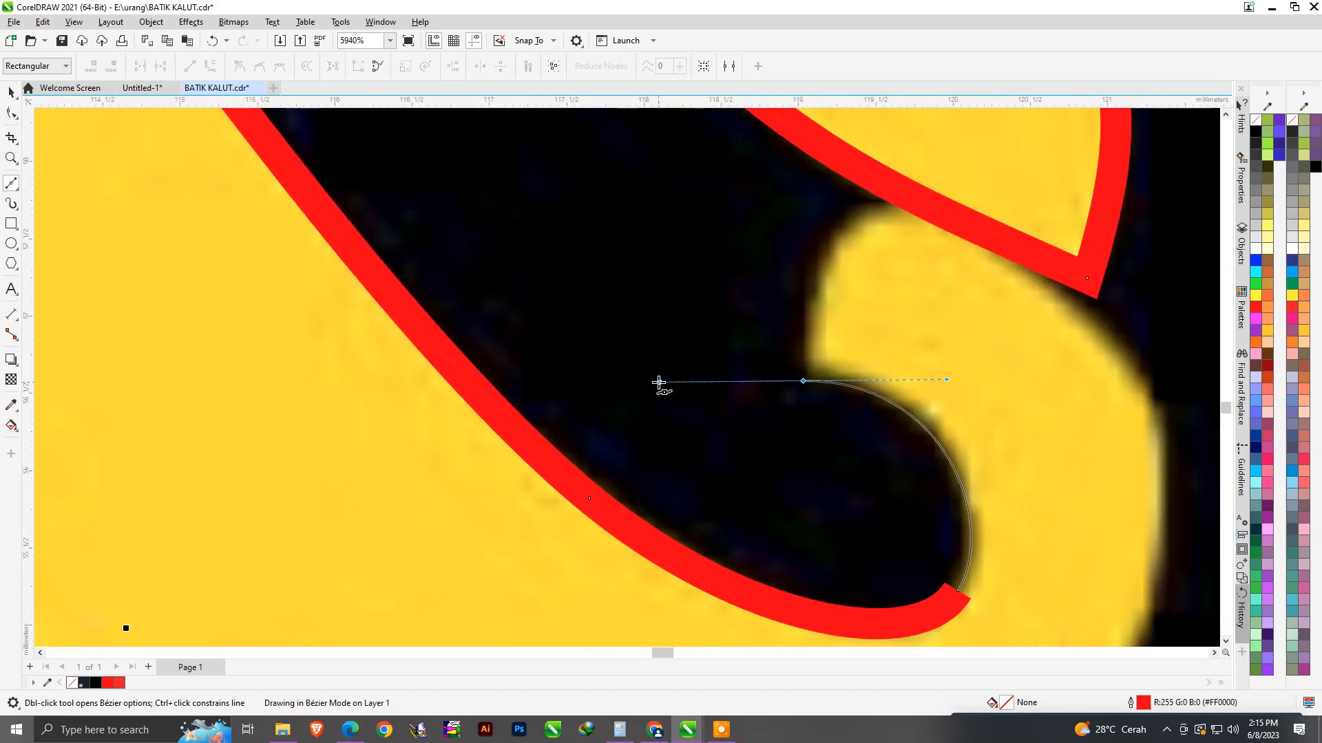
drag(784, 290, 787, 285)
Trace the third leaf's curl over its rounded tip and down its outer side to the leaf's lowest edge.
scroll(773, 371, down, 2)
scroll(914, 289, up, 2)
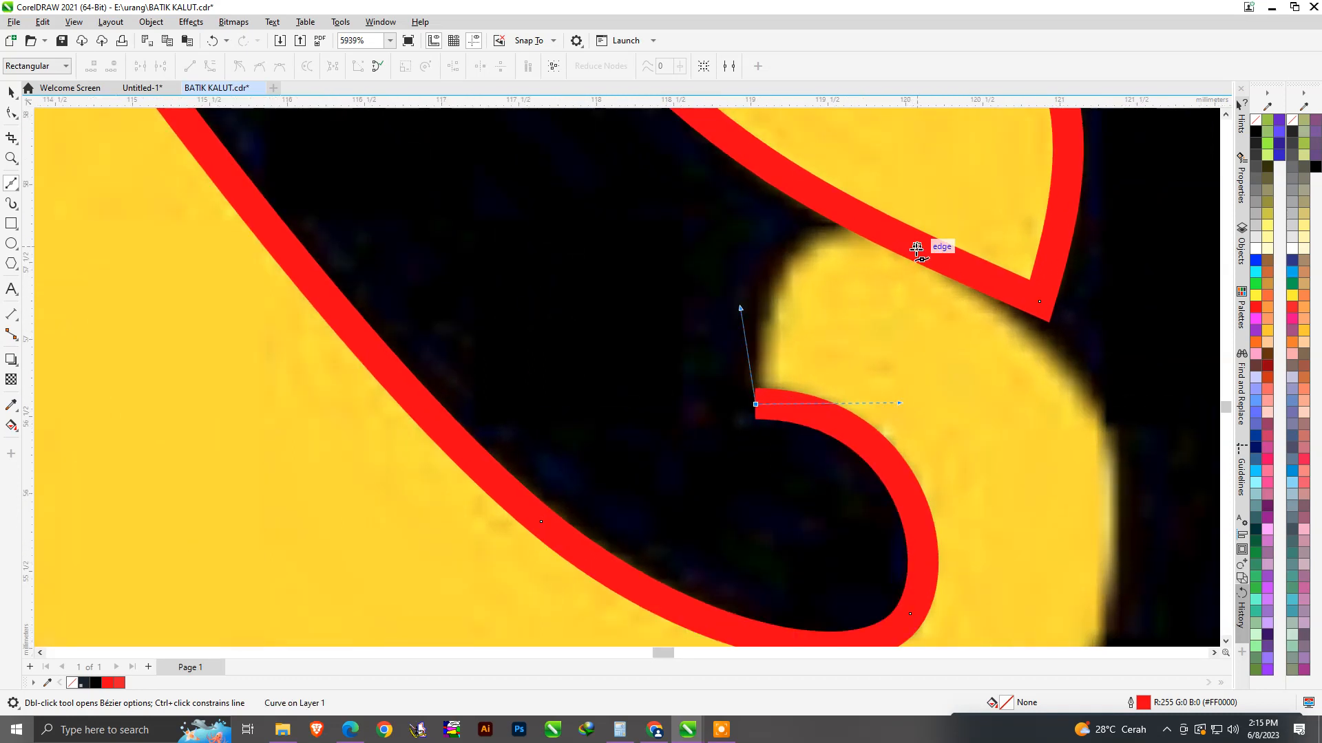
drag(1040, 299, 958, 266)
scroll(1027, 448, down, 2)
scroll(1023, 413, up, 1)
drag(1022, 413, 1009, 548)
scroll(1009, 549, down, 2)
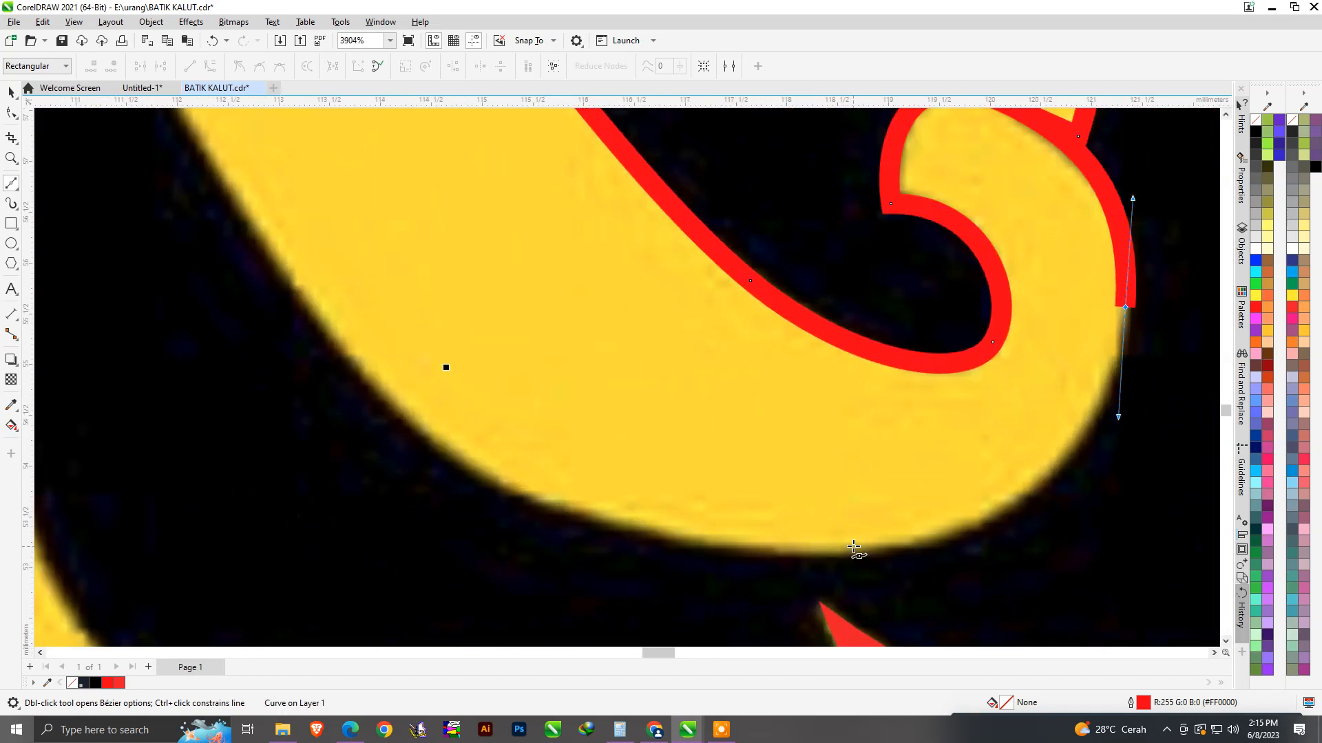
drag(837, 548, 628, 564)
Trace the third leaf's lower edge back up to its pointed junction with the lowest right leaf.
scroll(829, 486, down, 2)
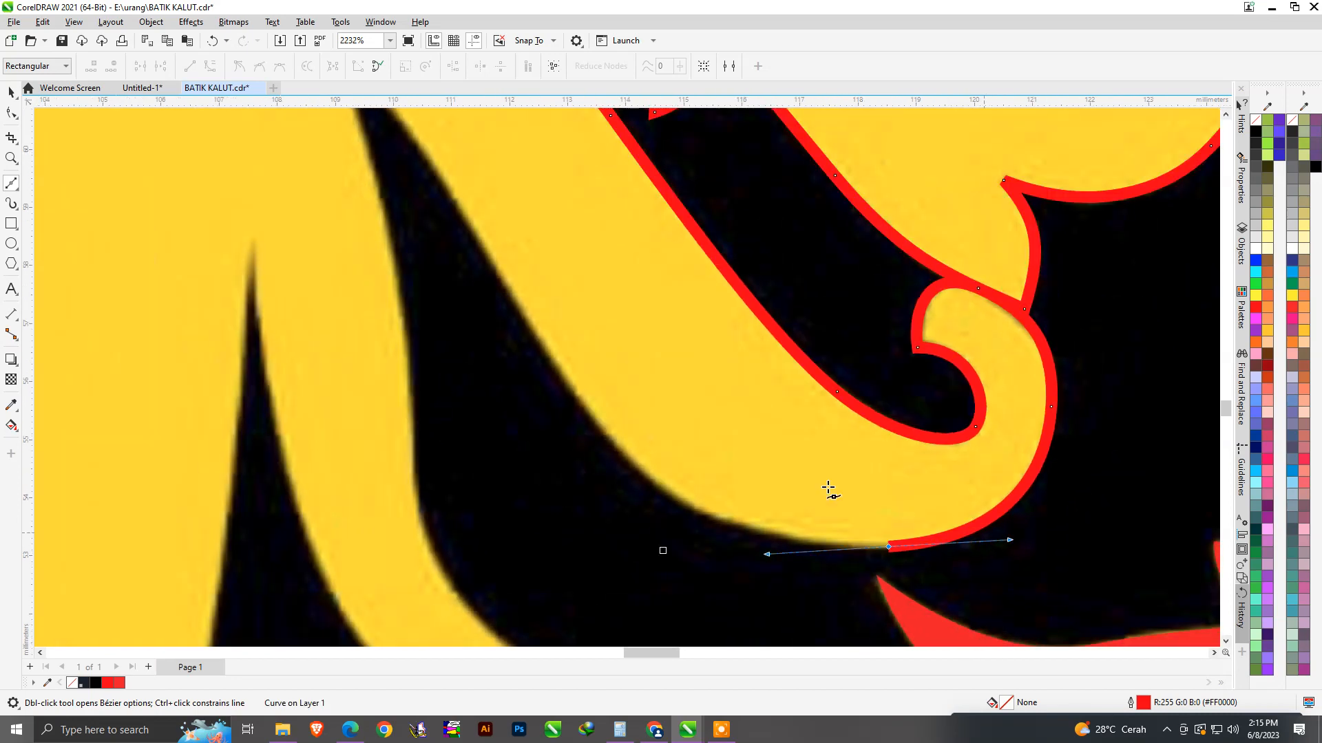
scroll(588, 388, up, 1)
drag(570, 392, 457, 215)
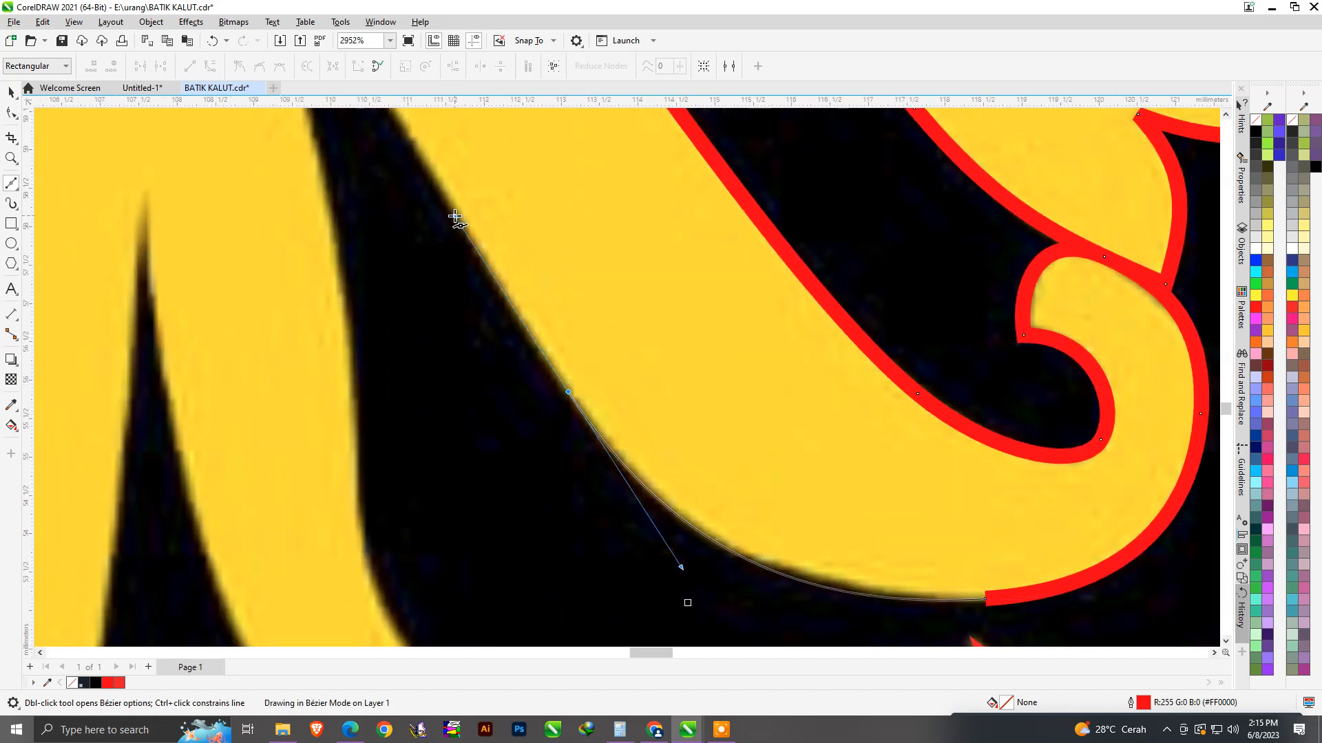
scroll(776, 409, down, 3)
scroll(776, 409, down, 2)
scroll(698, 308, up, 4)
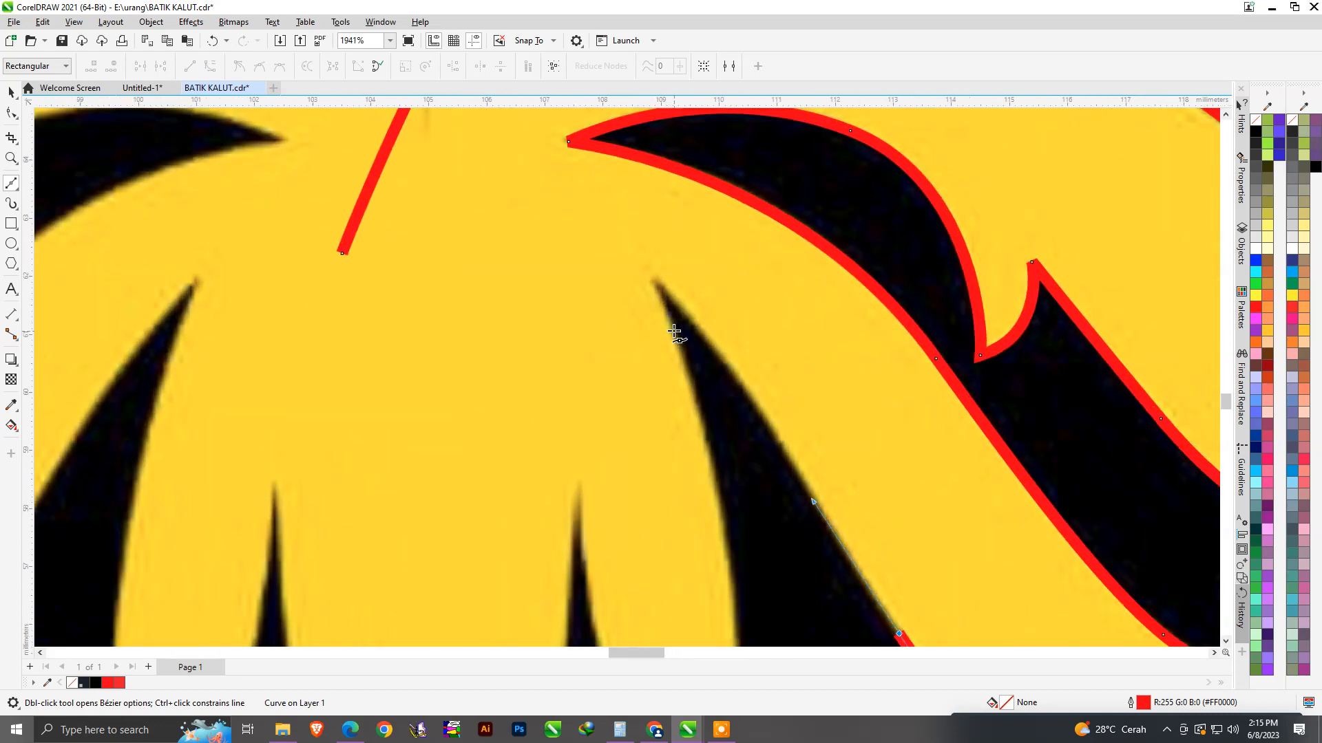
drag(652, 283, 581, 236)
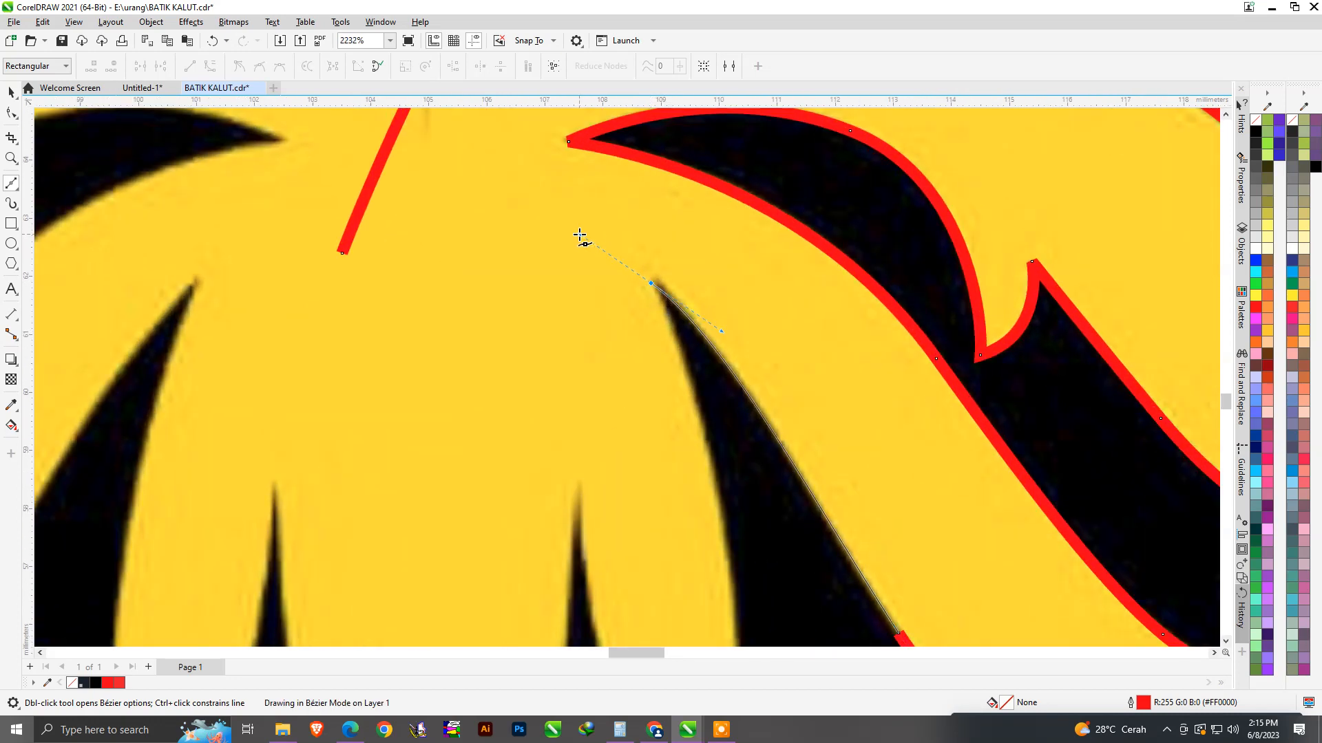
Turn the curve sharply at the junction and trace the lowest right leaf's upper edge partway towards its tip.
scroll(704, 396, down, 2)
scroll(707, 345, up, 3)
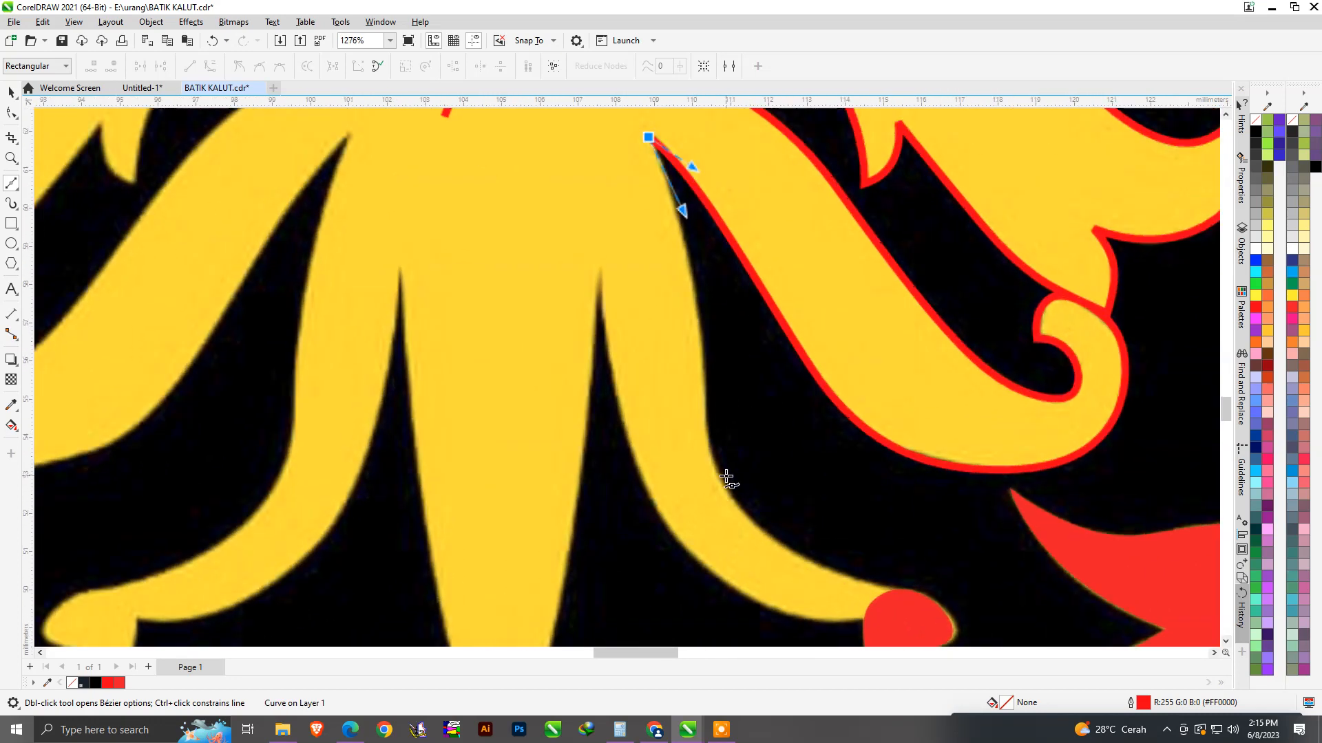
drag(700, 372, 712, 509)
scroll(716, 482, down, 2)
scroll(860, 591, up, 2)
drag(745, 466, 847, 519)
Trace around the lowest leaf's rounded tip over the red leaf and back onto its underside.
scroll(917, 502, down, 2)
scroll(919, 517, up, 3)
scroll(919, 518, up, 2)
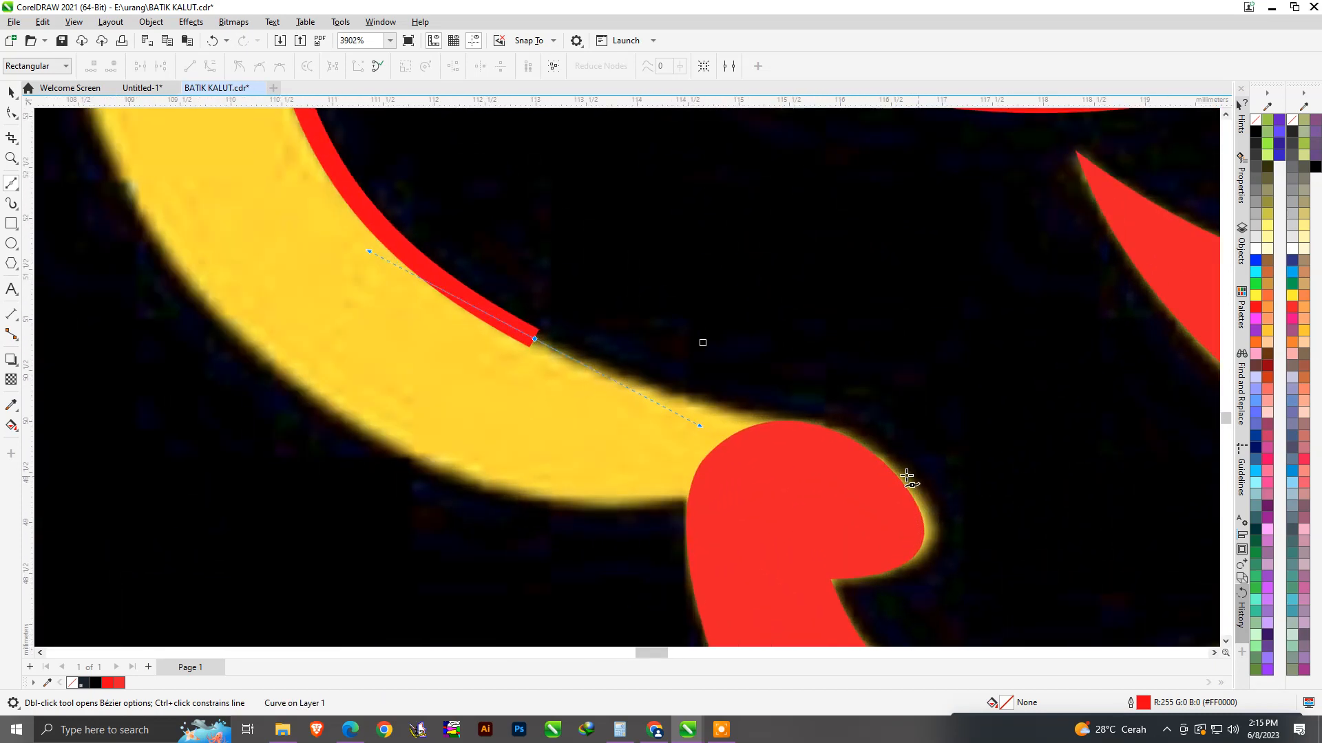
drag(948, 510, 964, 550)
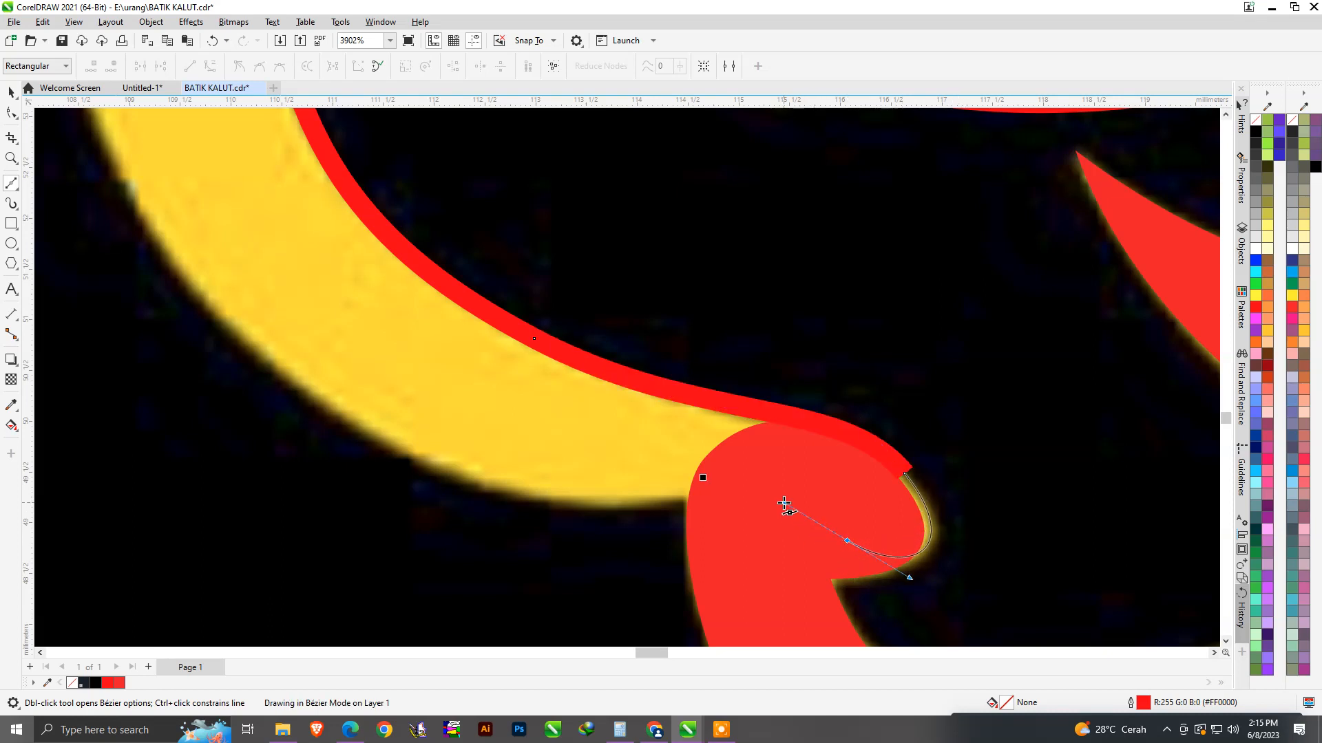
scroll(784, 504, down, 2)
scroll(702, 523, up, 2)
drag(746, 507, 684, 519)
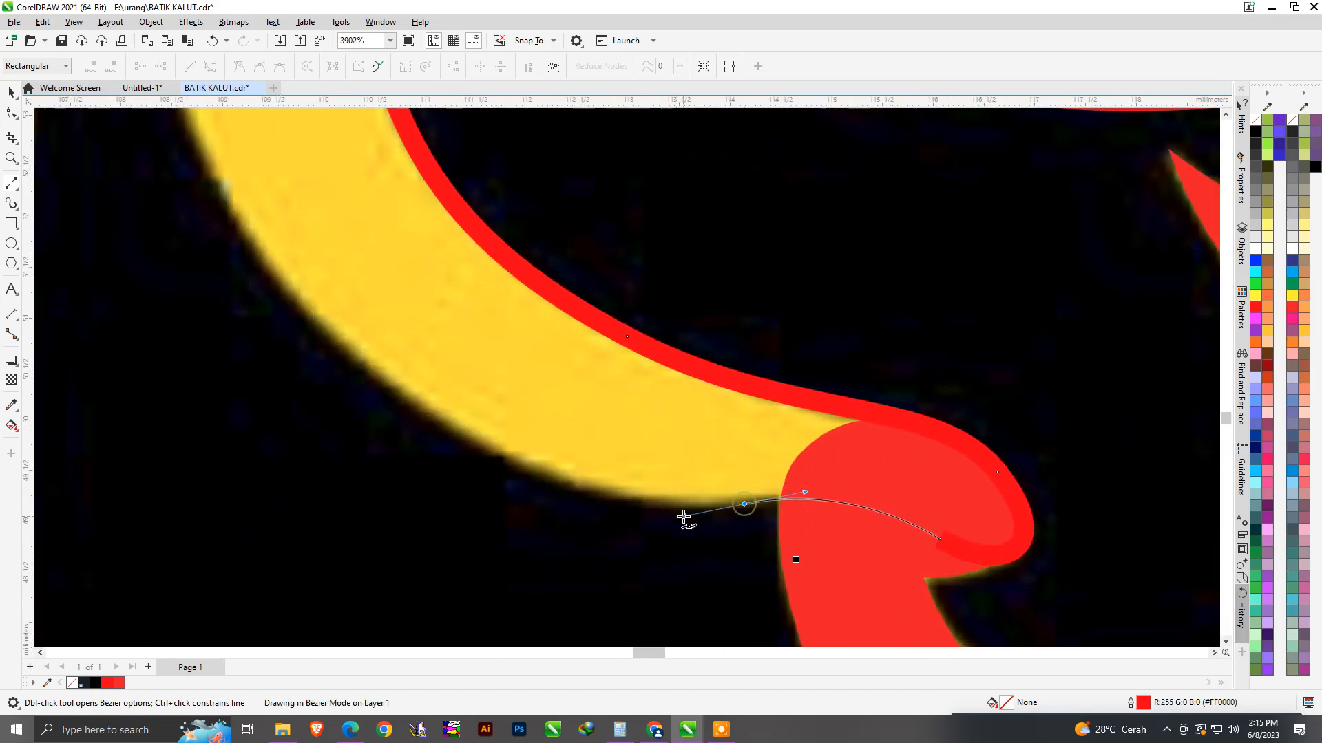
Trace the lowest leaf's underside up to the narrow pointed gap beside the central spike.
scroll(863, 510, down, 2)
scroll(576, 425, up, 2)
drag(566, 416, 444, 305)
scroll(803, 527, down, 1)
scroll(803, 526, down, 3)
scroll(690, 419, up, 3)
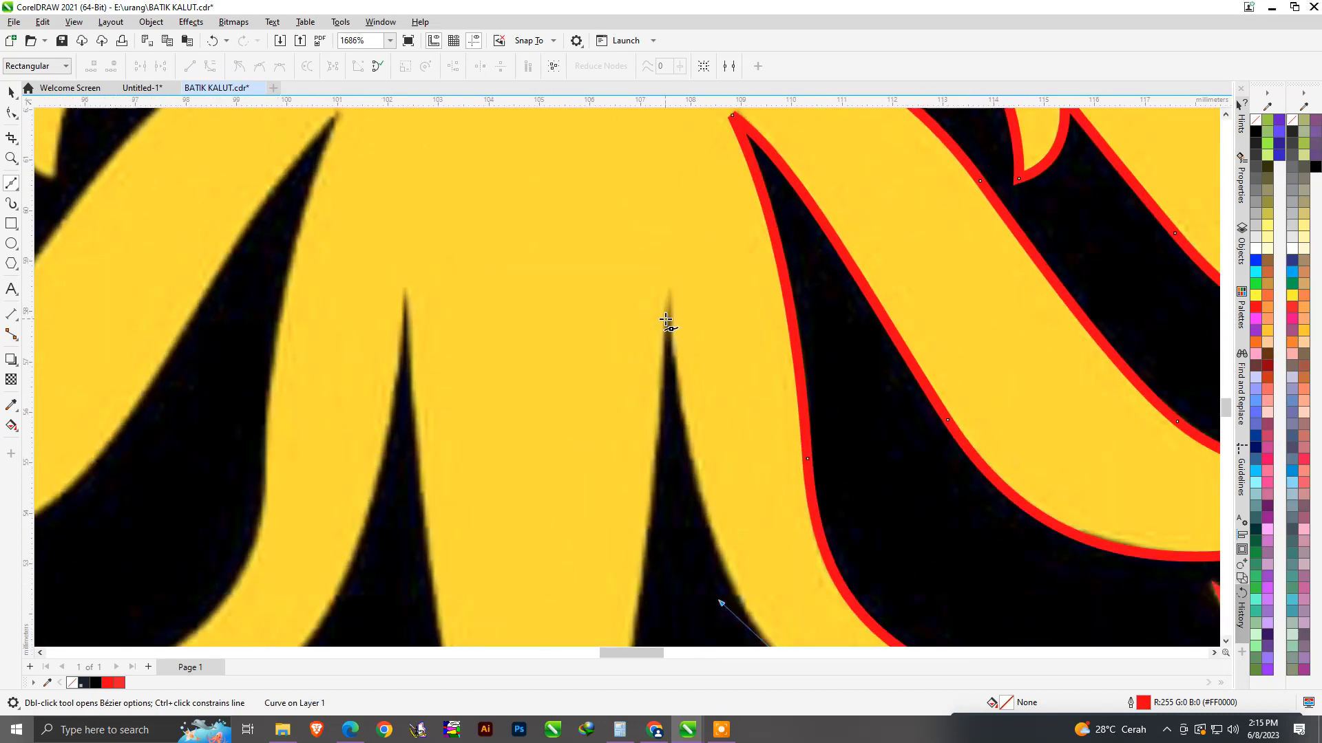
scroll(720, 412, down, 1)
drag(684, 323, 669, 162)
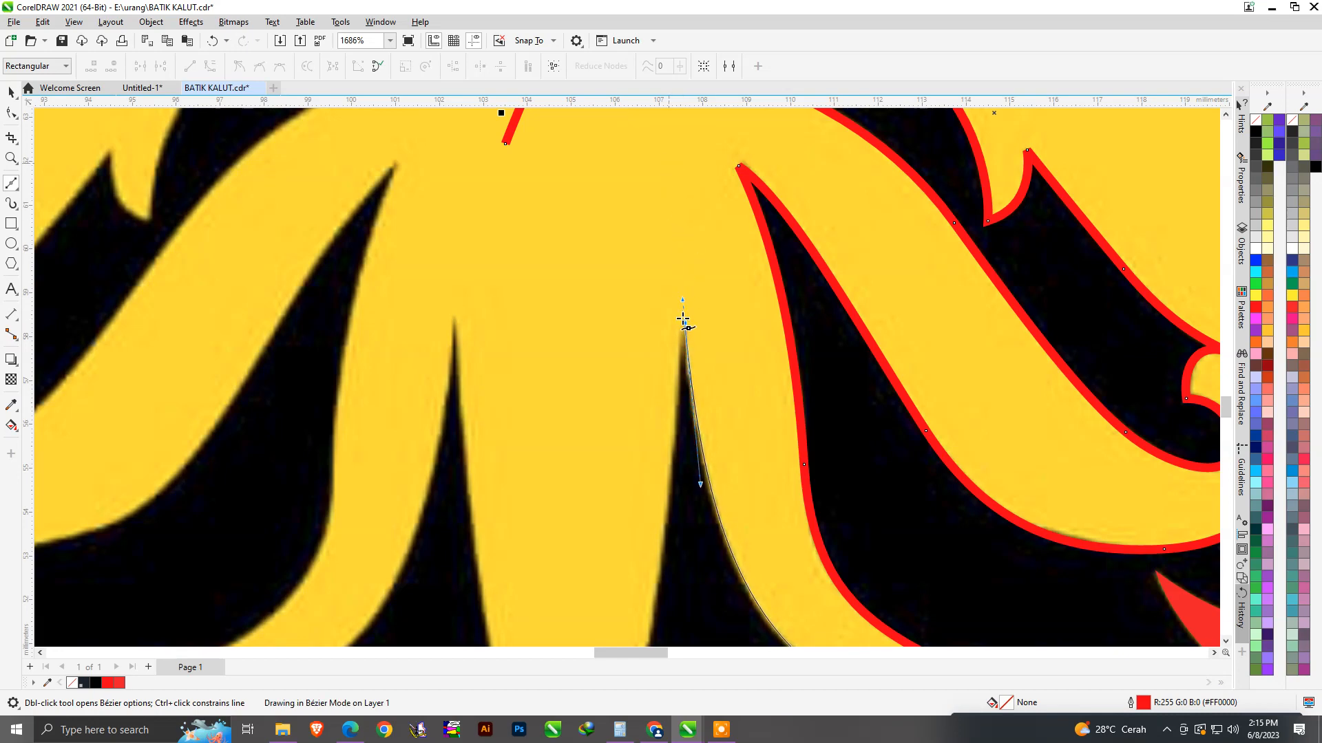
Trace the central spike's right edge down to its pointed tip and close the curve up through the spike at the starting node.
scroll(678, 396, down, 4)
scroll(717, 540, up, 2)
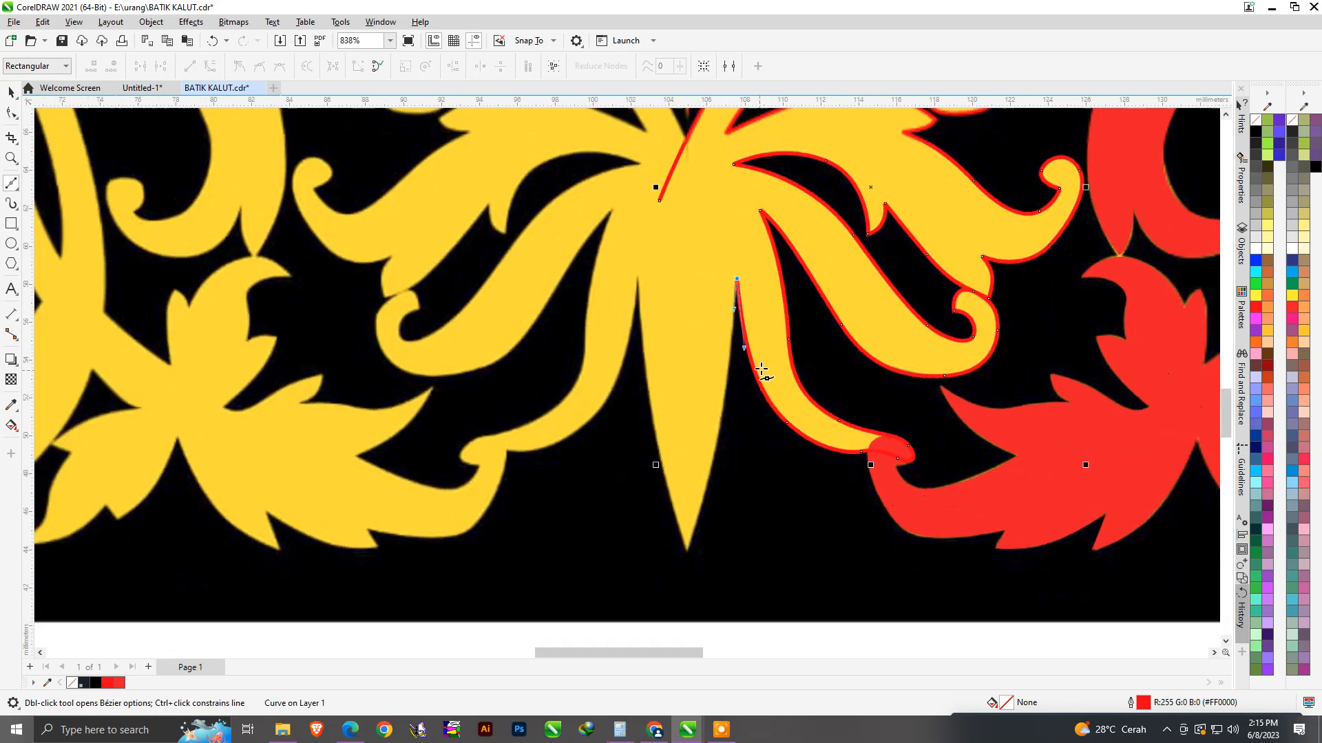
drag(698, 480, 647, 611)
drag(675, 378, 673, 352)
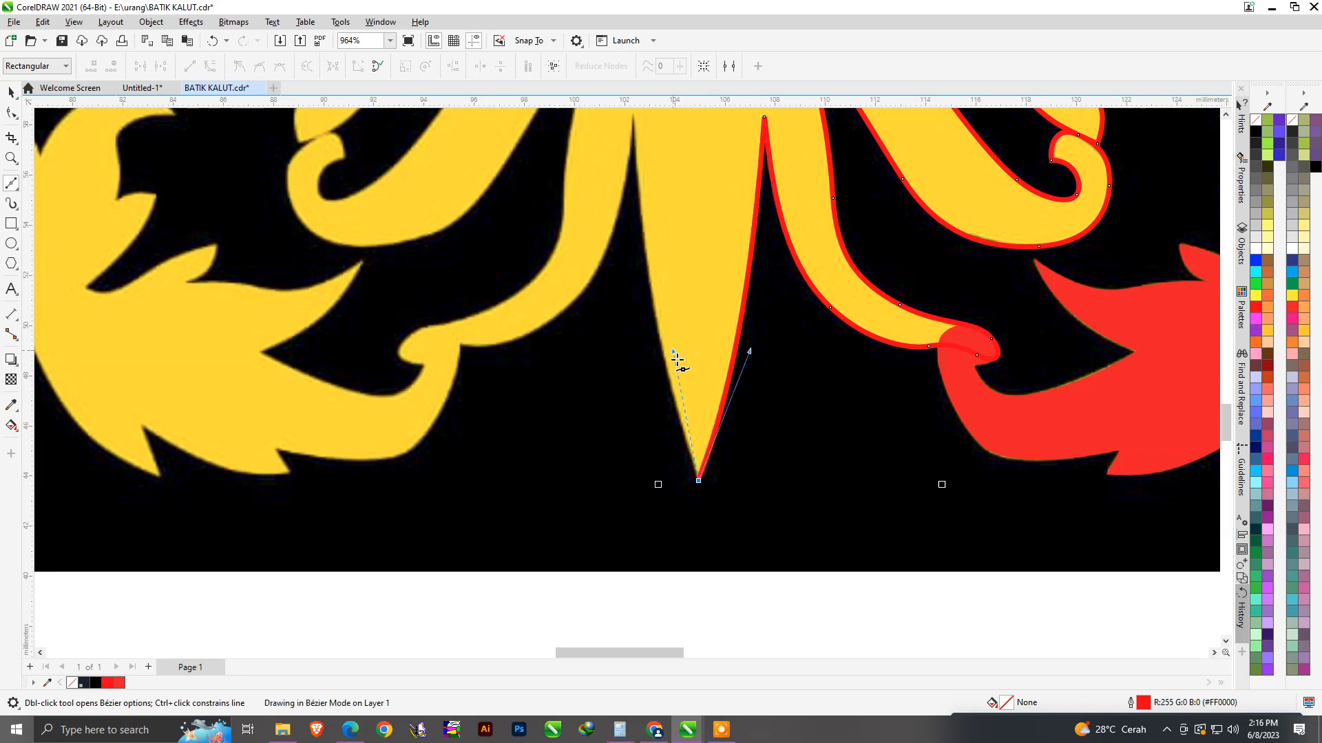
scroll(675, 358, down, 2)
scroll(699, 244, up, 1)
drag(692, 214, 679, 275)
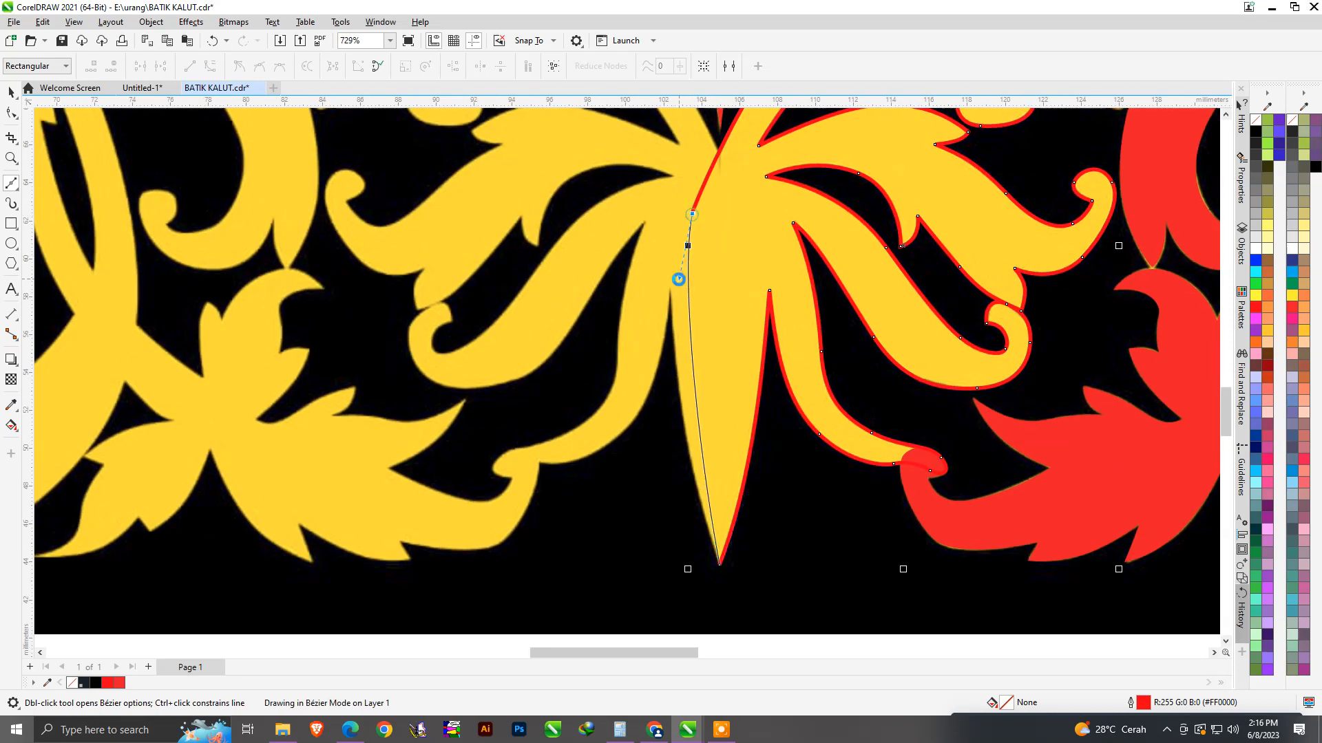
Adjust the closed curve's shape at the lowest right leaf's rounded tip over the red leaf.
scroll(970, 490, up, 2)
click(13, 114)
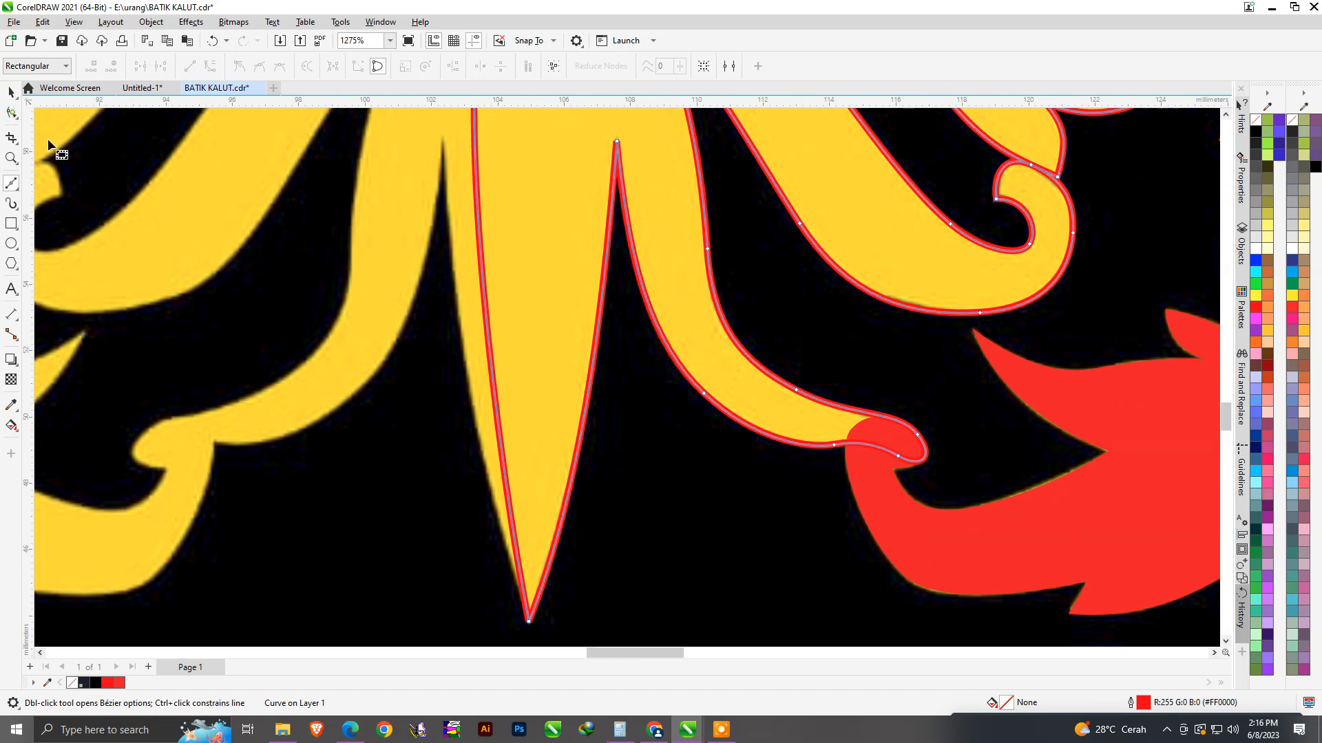
scroll(870, 454, up, 4)
drag(910, 451, 889, 470)
key(space)
Fill the closed half-flower shape with red (C:0 M:100 Y:100 K:0) and remove its outline.
scroll(895, 440, down, 4)
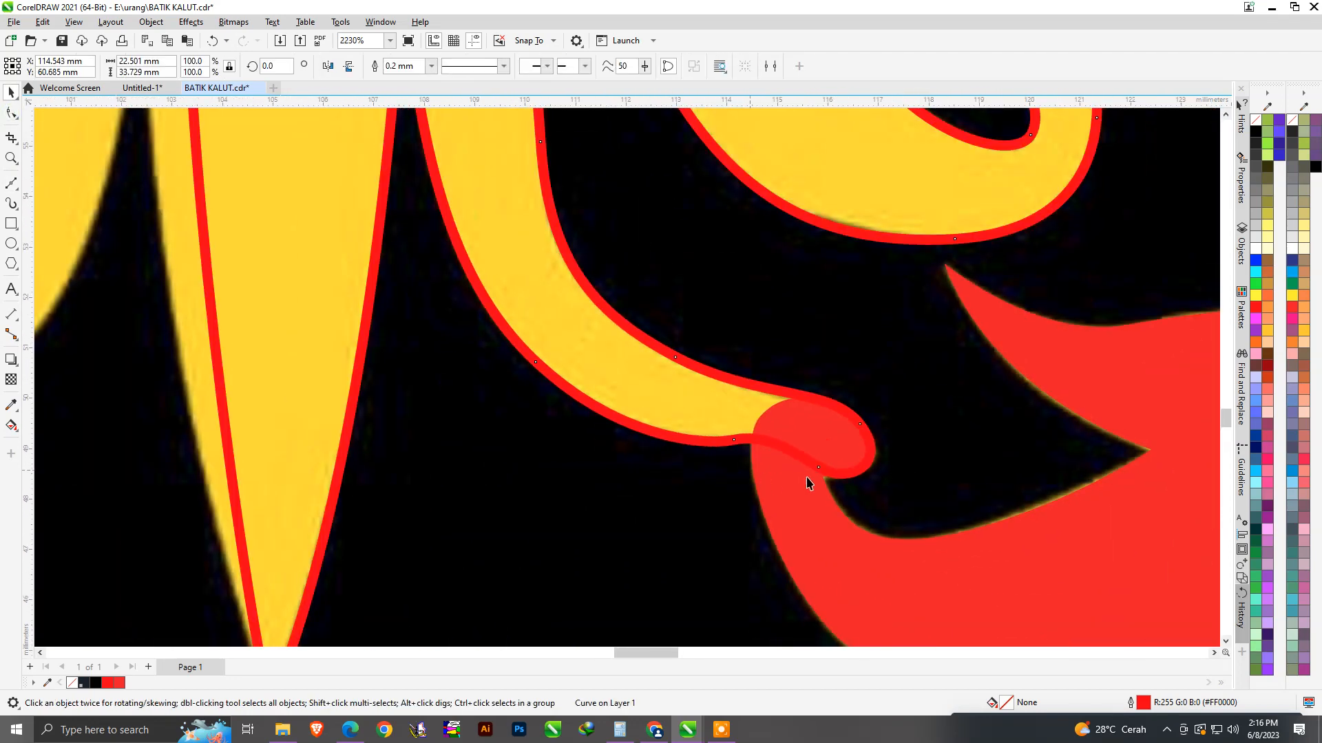
scroll(837, 501, down, 2)
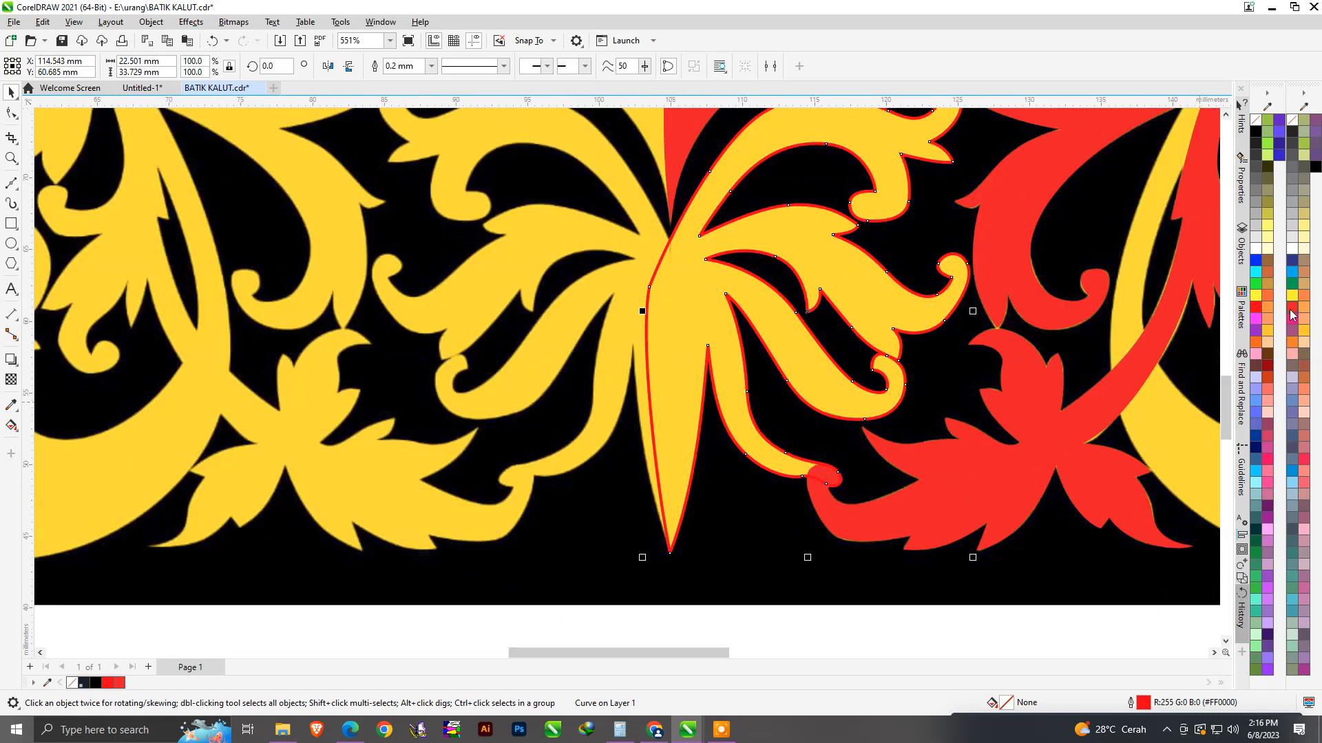
click(1291, 308)
right_click(1256, 120)
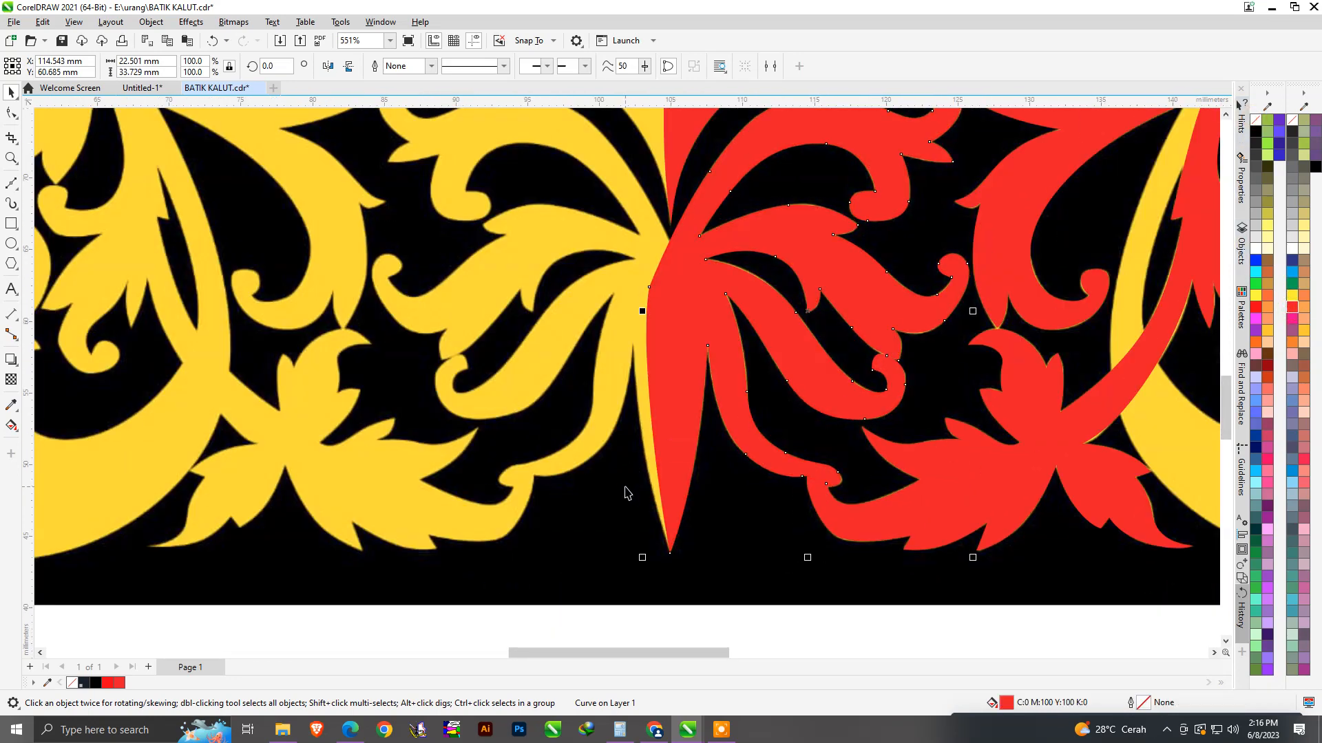
Duplicate the red half-flower over the yellow half on the left, mirror it horizontally and position it against the original.
drag(716, 309, 473, 317)
click(328, 67)
scroll(590, 346, up, 1)
drag(600, 330, 550, 329)
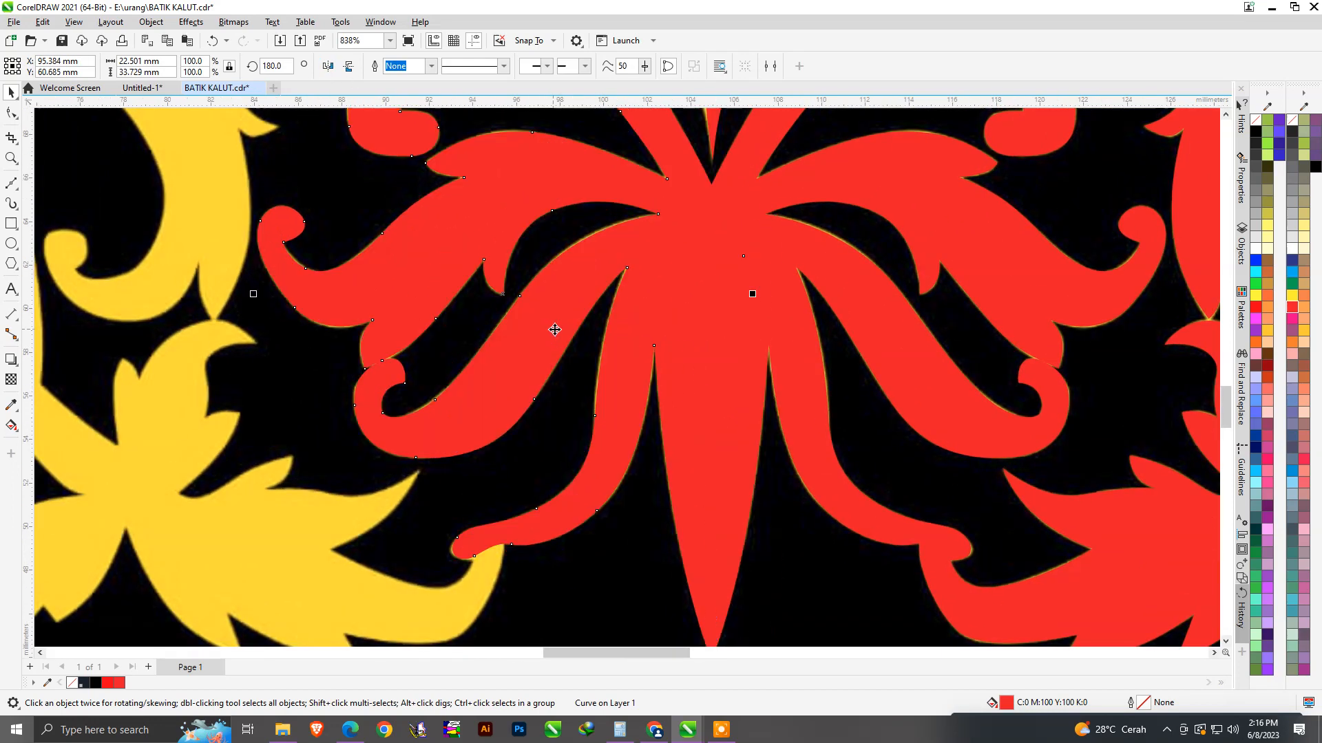
Fine-tune the mirrored half's position so its spike tip meets the original half's tip.
scroll(551, 328, down, 1)
scroll(646, 529, up, 2)
scroll(653, 553, up, 2)
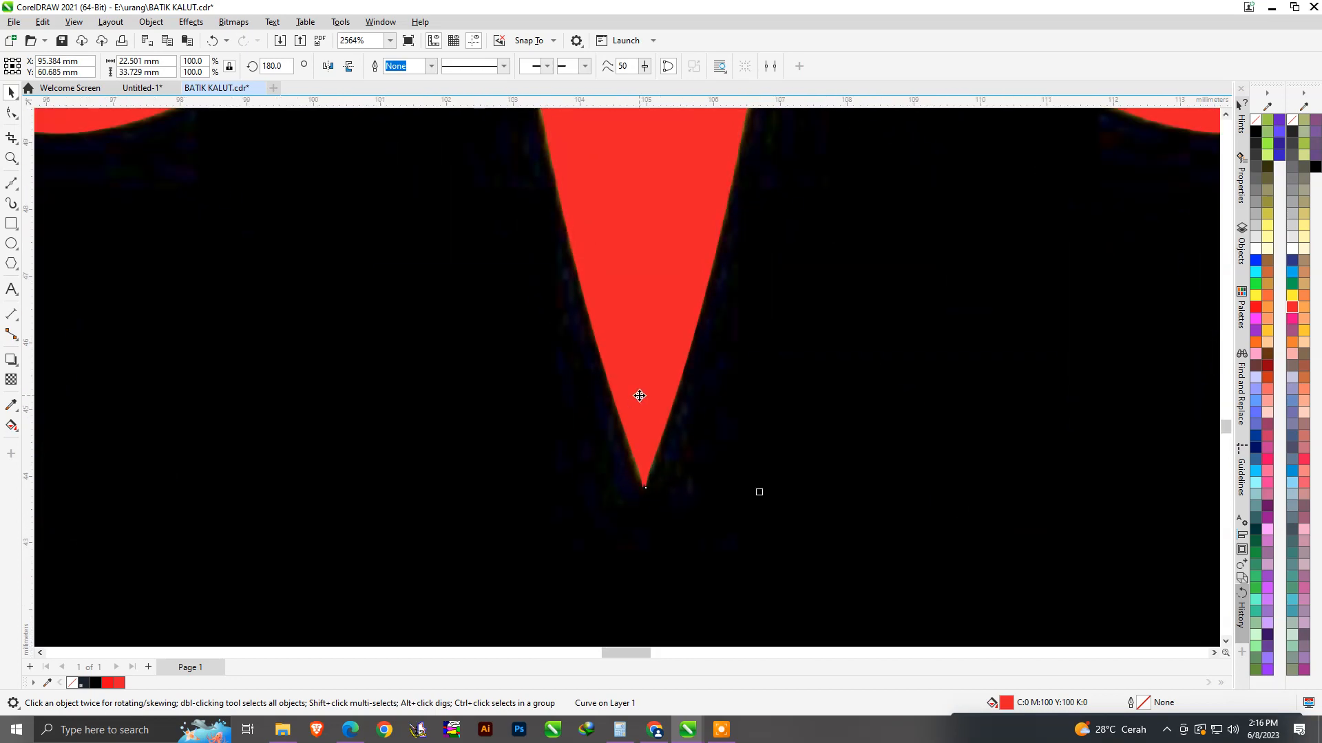
drag(640, 395, 559, 397)
scroll(594, 506, up, 1)
drag(549, 484, 664, 479)
scroll(566, 466, down, 1)
scroll(566, 467, down, 4)
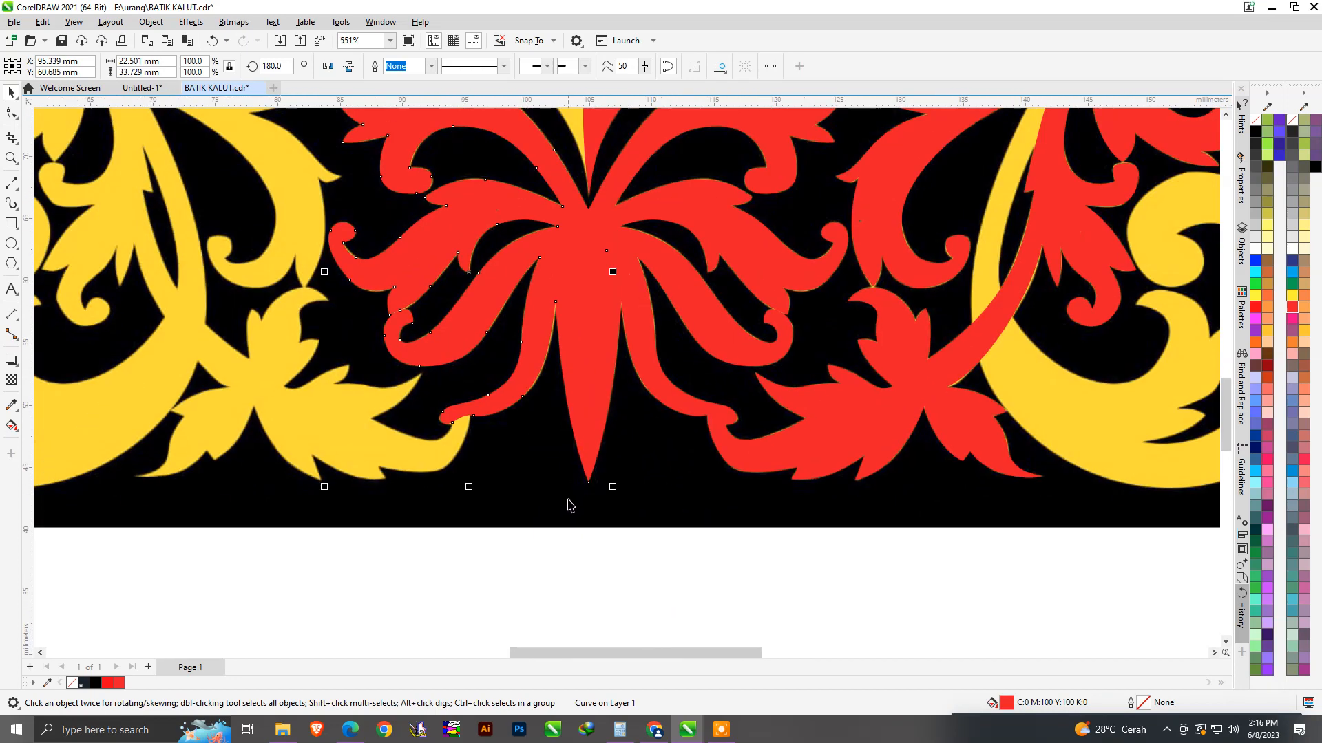
Group the two red halves of the central flower and save the drawing.
scroll(646, 241, up, 1)
shift+click(646, 236)
key(ctrl+g)
scroll(590, 301, down, 5)
scroll(654, 269, up, 2)
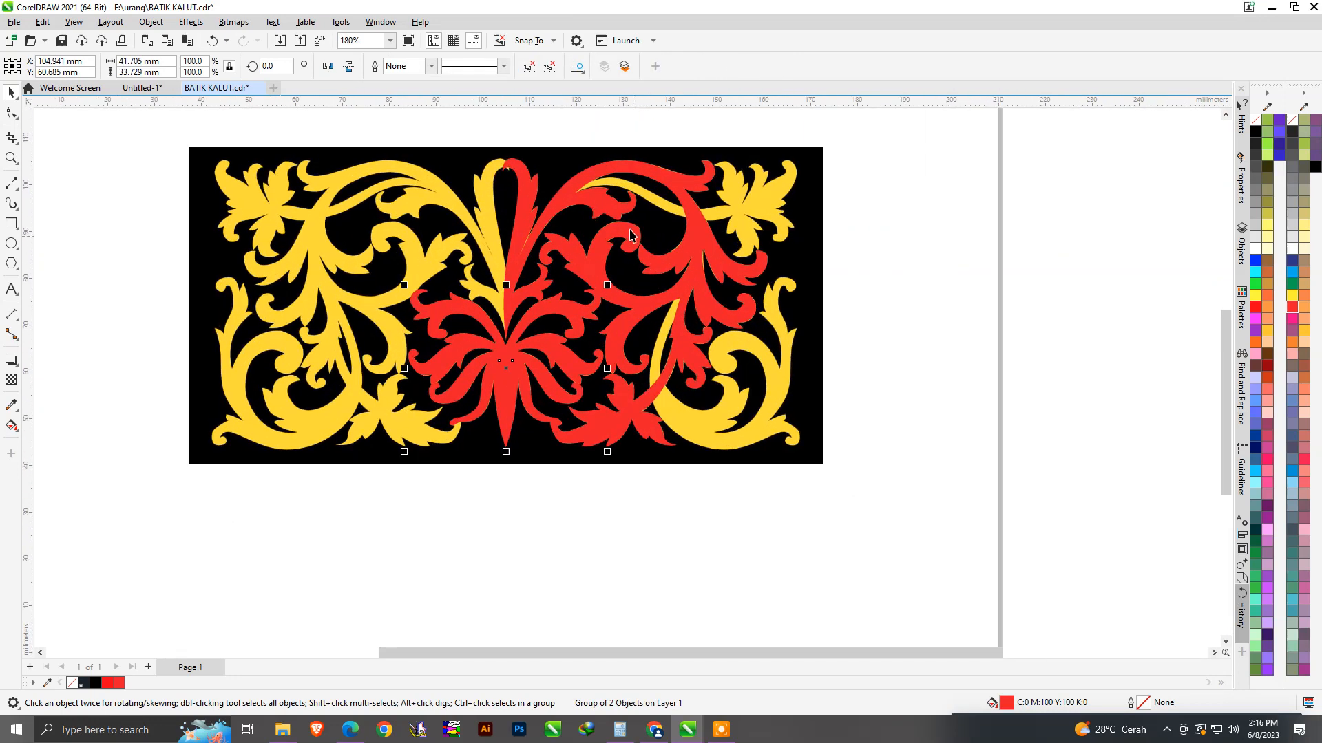
scroll(619, 234, down, 1)
scroll(697, 214, up, 1)
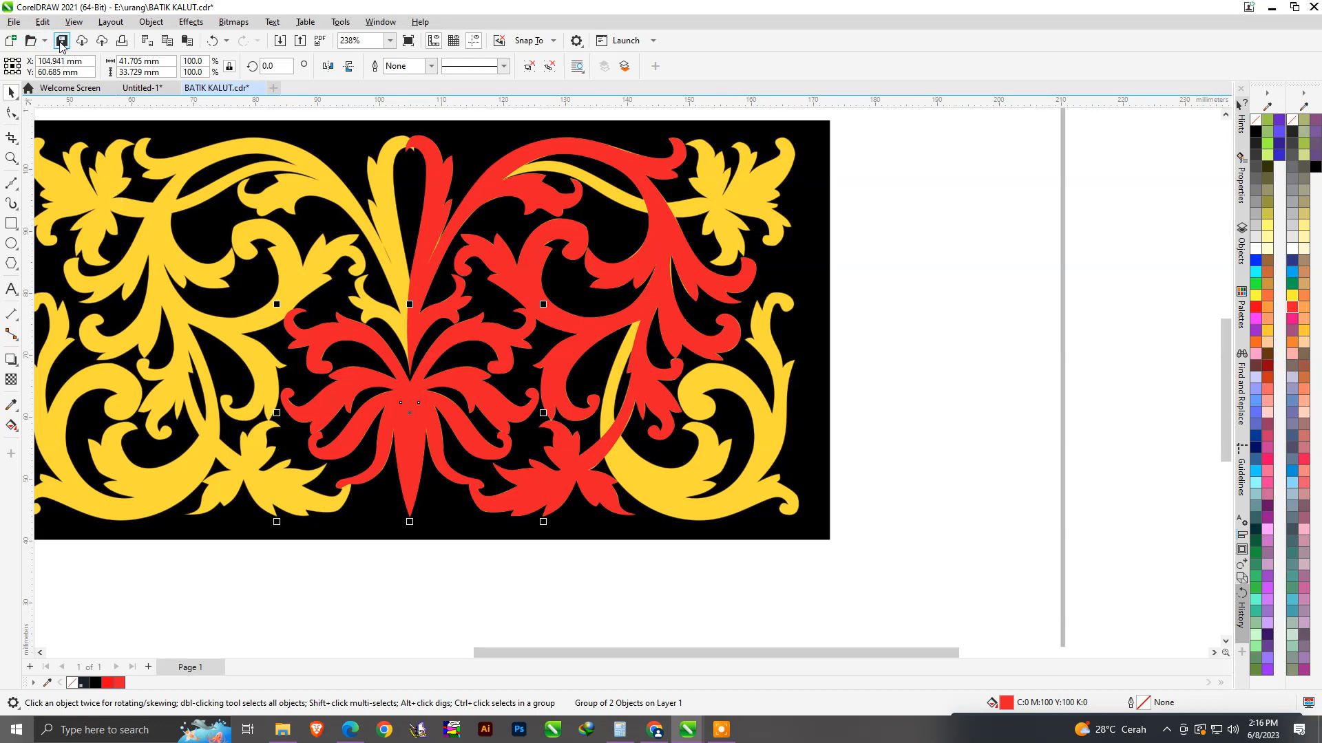
Reshape the large red ornament's arching upper stem by moving the node and handle on its underside to match the yellow edge.
click(12, 183)
scroll(466, 232, down, 1)
scroll(530, 223, up, 3)
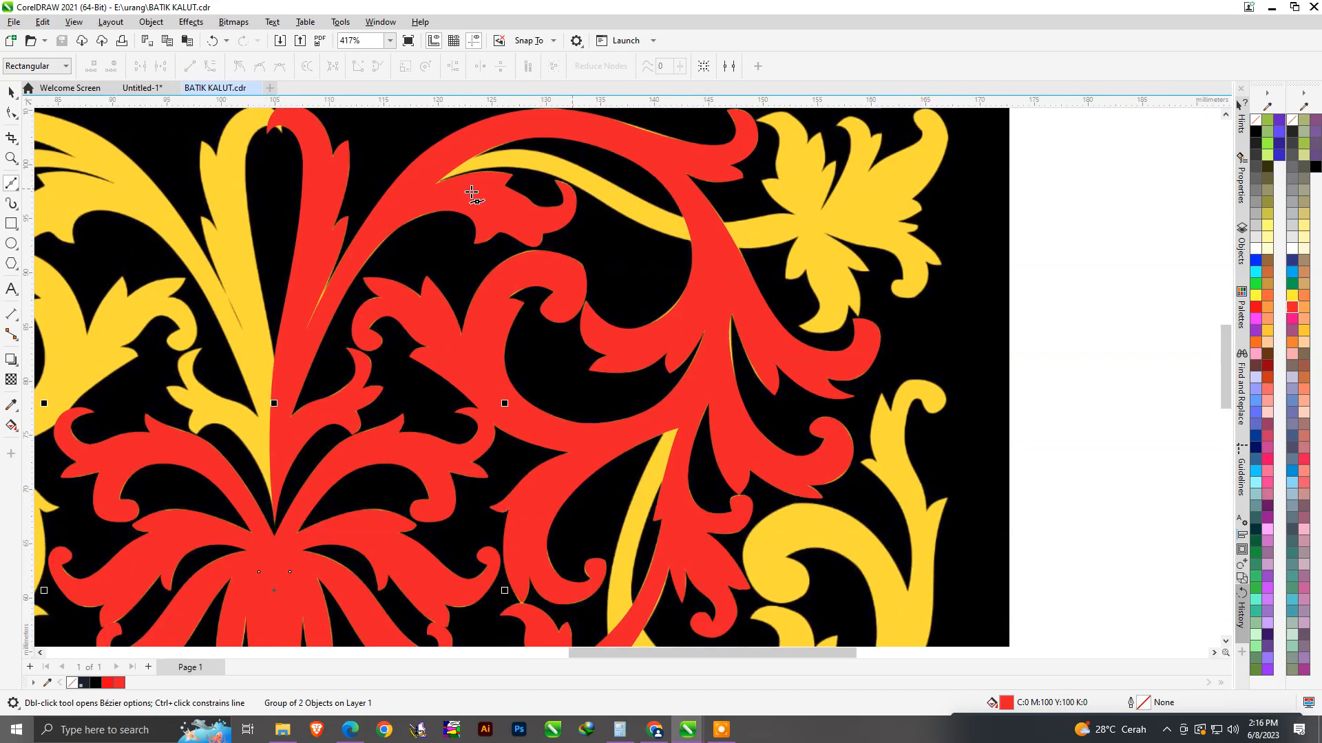
scroll(493, 190, up, 2)
click(12, 112)
scroll(378, 241, up, 2)
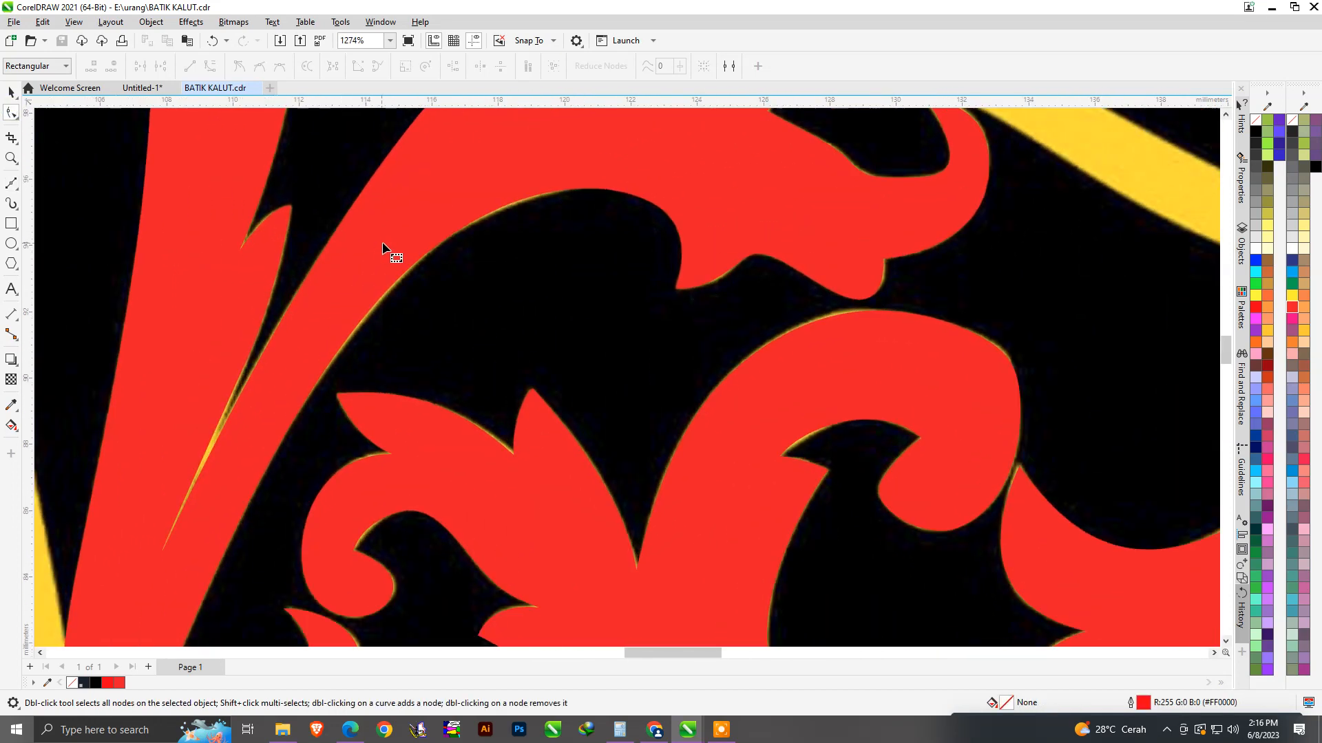
click(427, 230)
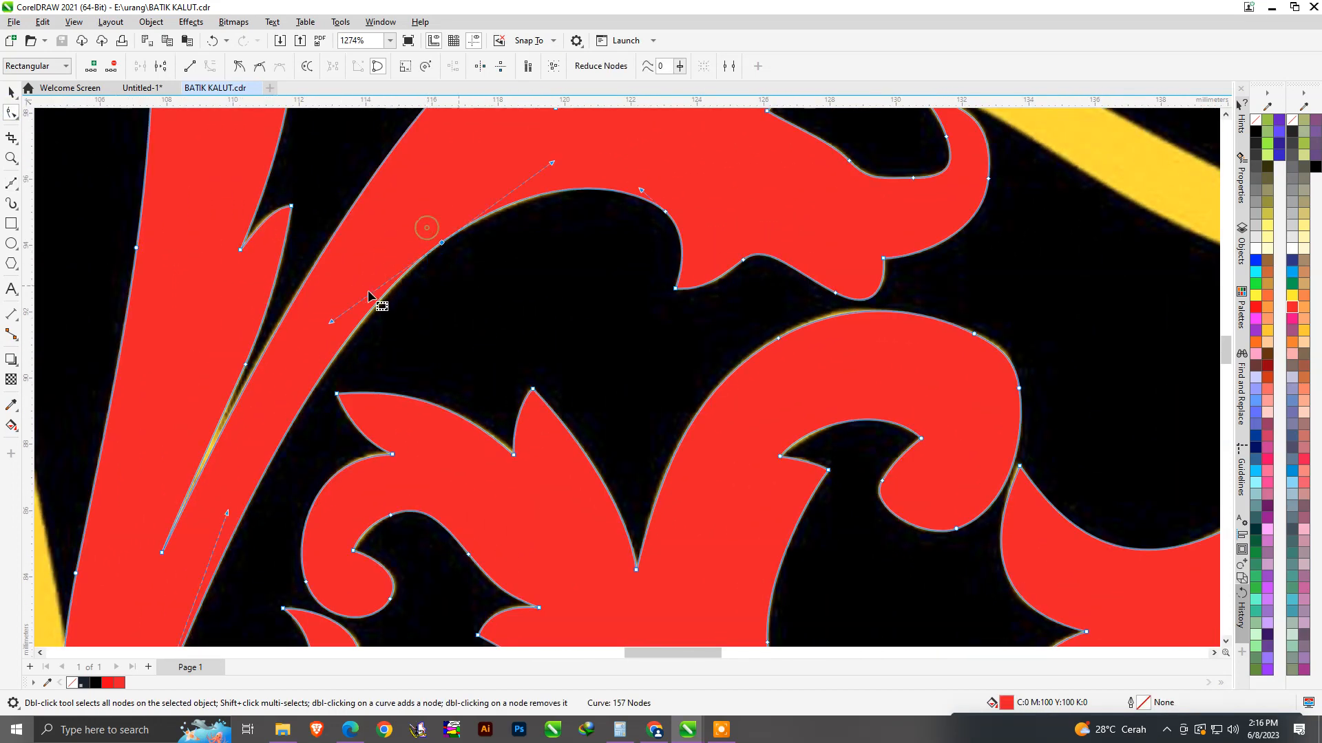
scroll(367, 292, up, 1)
drag(317, 333, 318, 340)
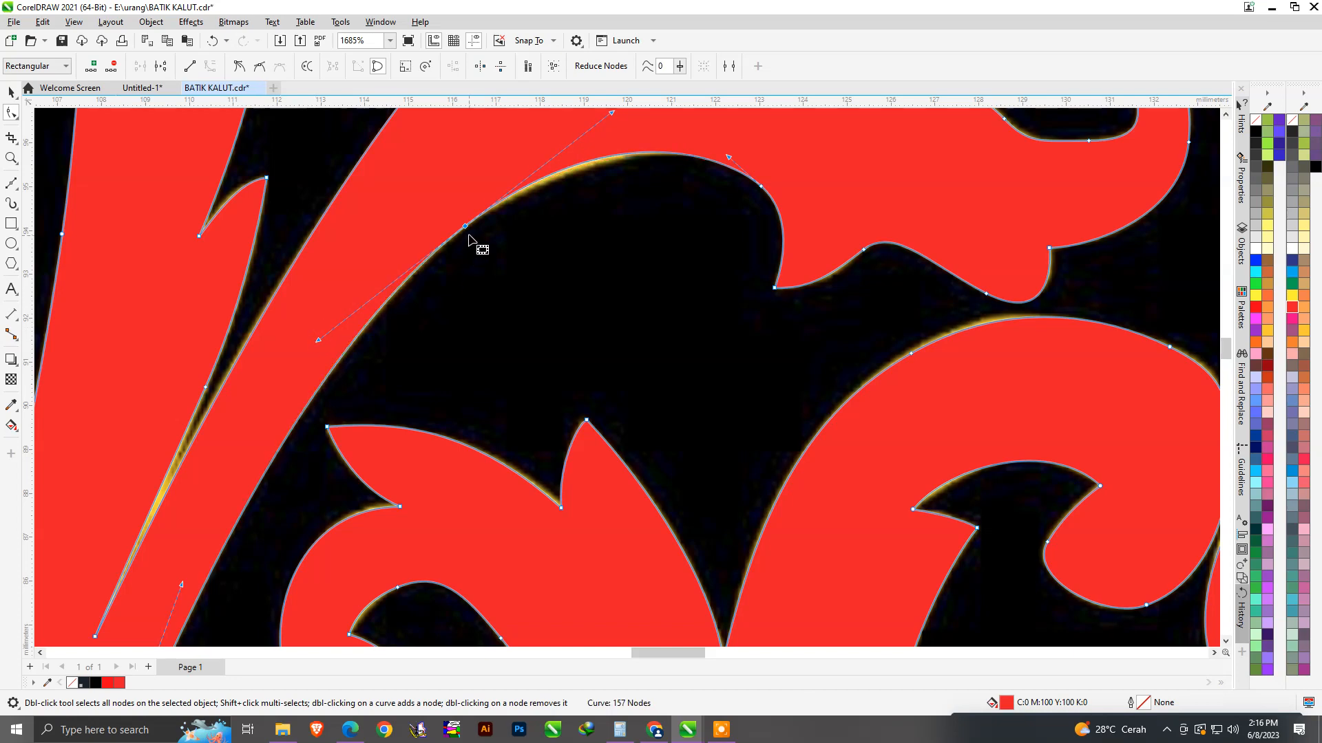
drag(465, 229, 458, 240)
scroll(486, 233, down, 2)
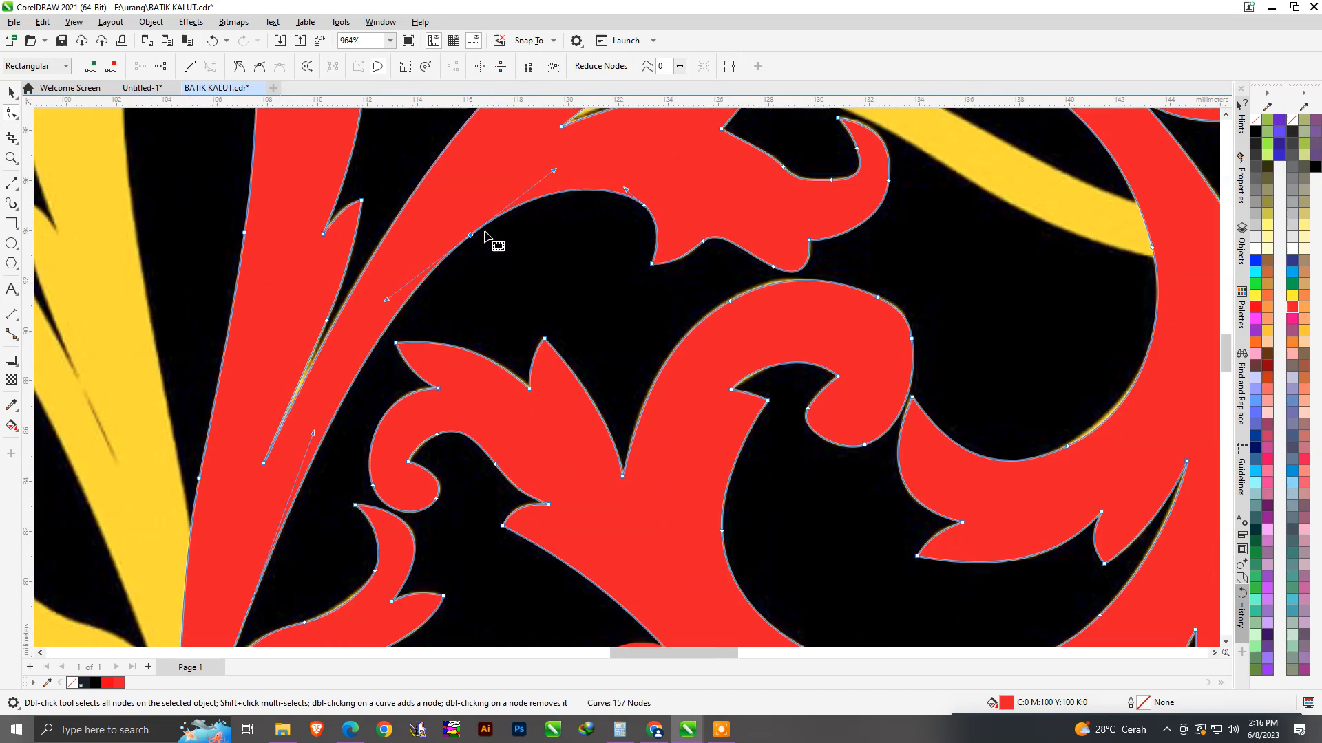
scroll(262, 426, up, 1)
scroll(275, 434, down, 3)
key(space)
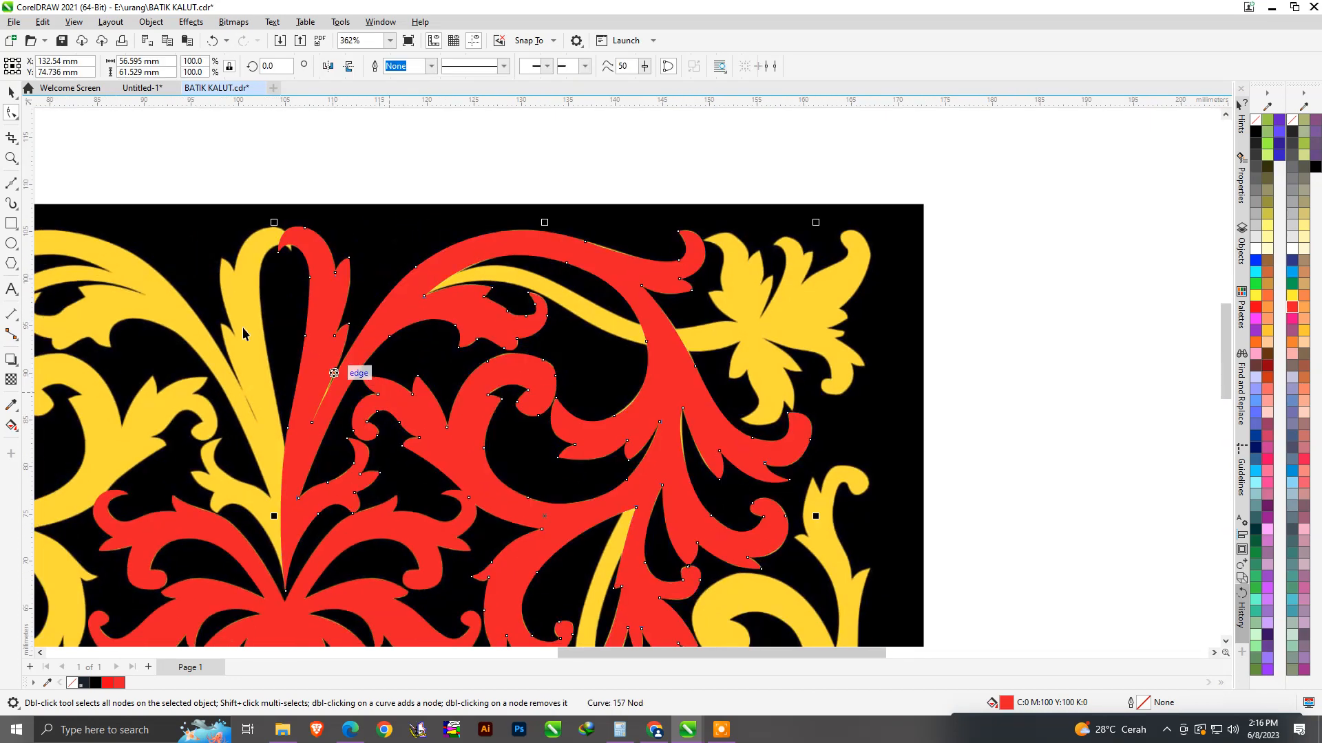
Start a new Bézier curve at the yellow band's left end and trace its upper edge partway towards the red stem.
click(11, 182)
scroll(481, 316, down, 1)
scroll(497, 317, up, 3)
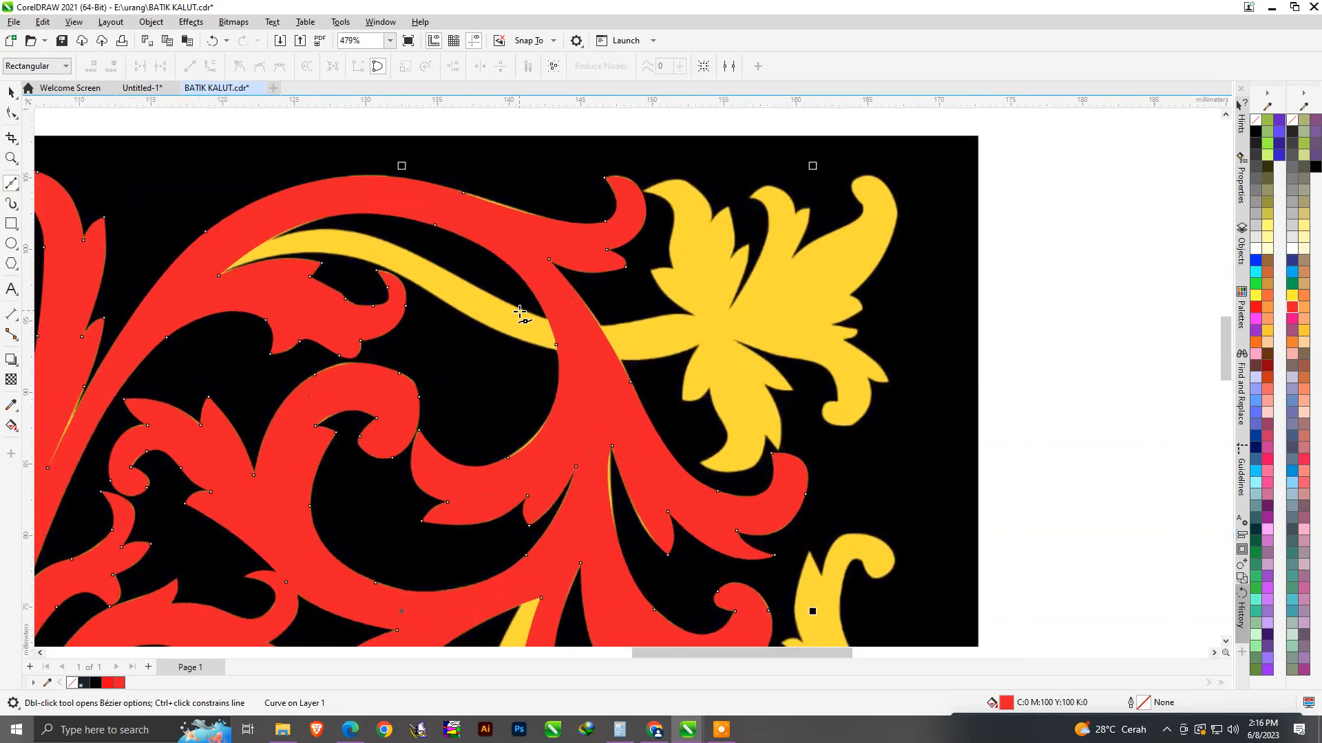
scroll(183, 221, up, 3)
click(165, 205)
drag(608, 222, 860, 355)
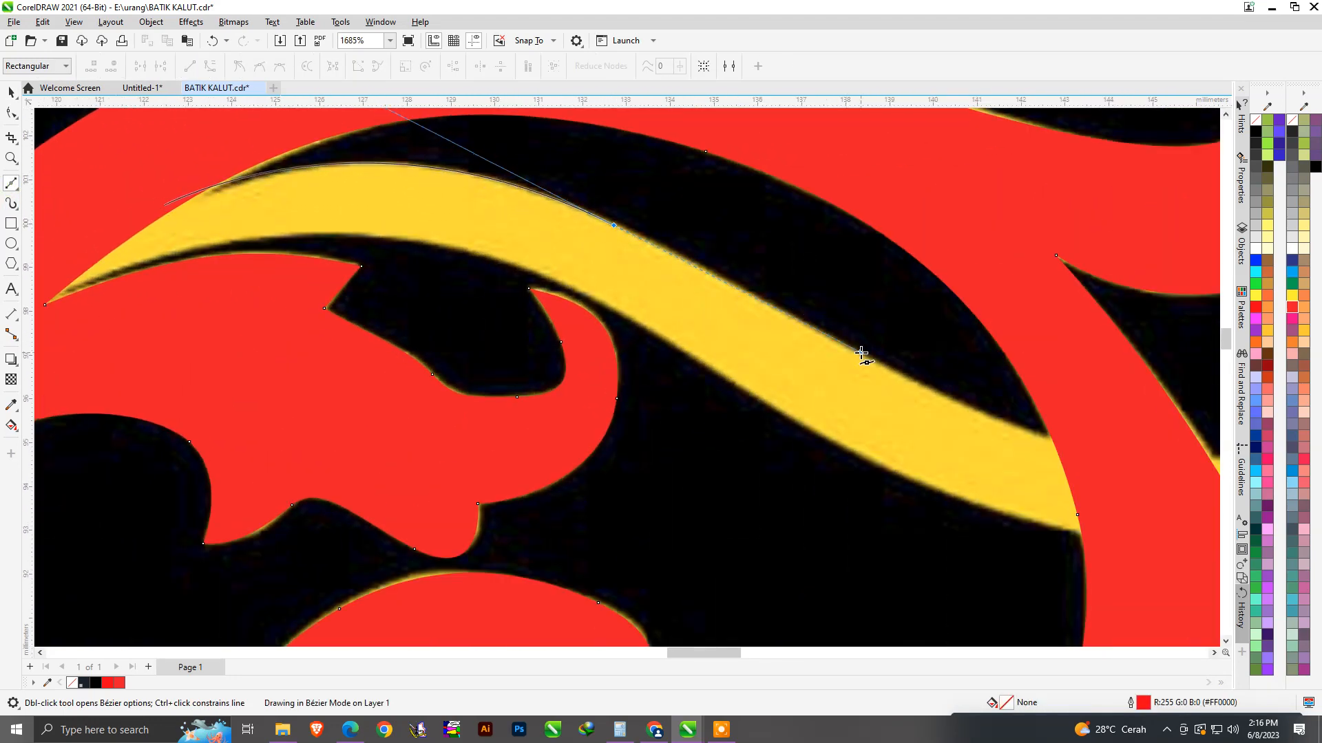
Continue the band's upper edge across the red stem to the pointed notch at the upper-right flower's base.
scroll(337, 276, down, 2)
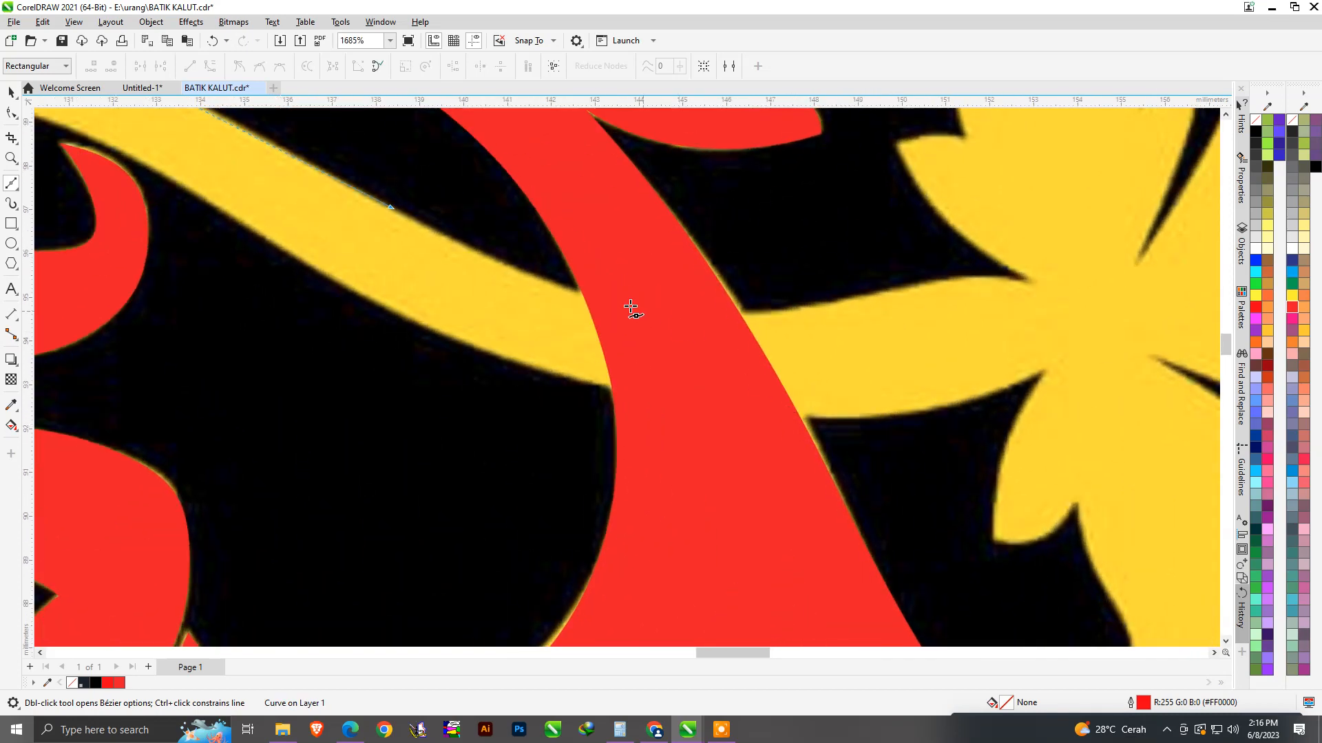
drag(649, 307, 840, 327)
scroll(445, 316, down, 2)
scroll(764, 297, up, 3)
drag(647, 229, 605, 218)
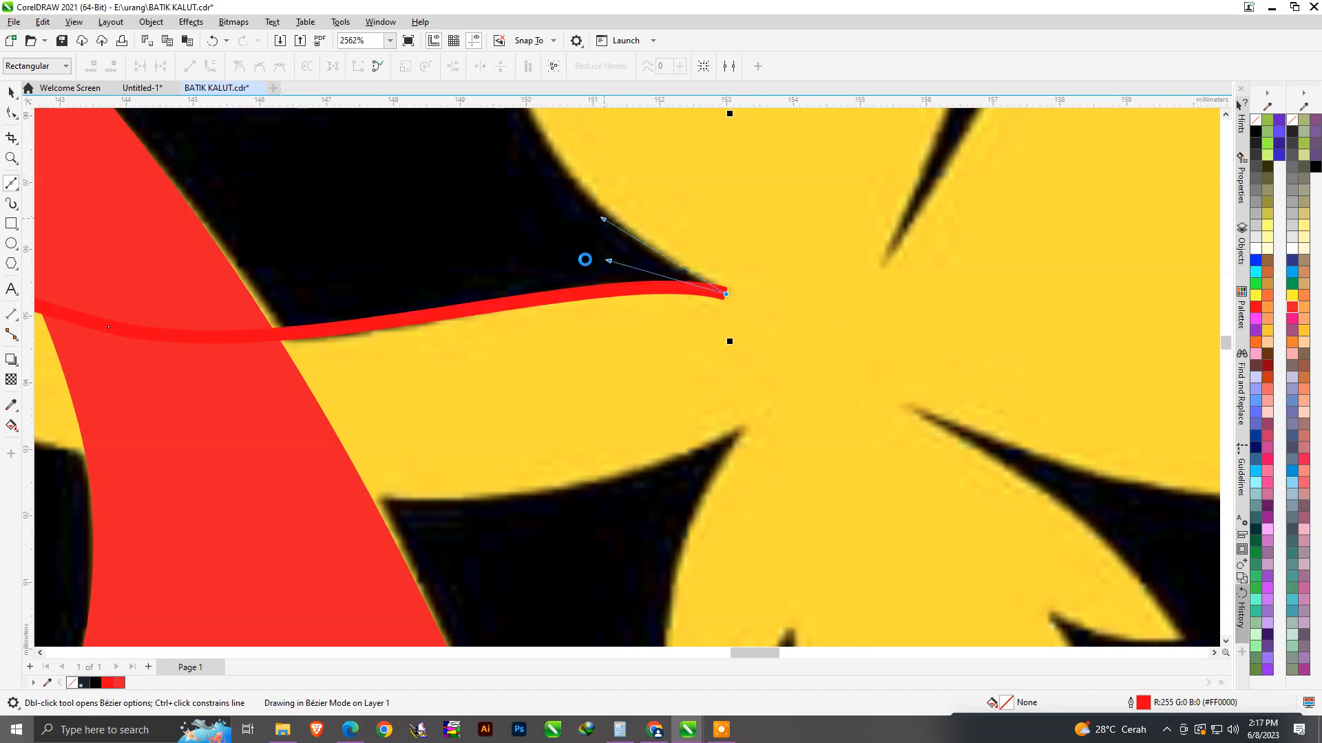
Trace the small lobe at the first petal's base and continue up the petal's left edge towards its hooked tip.
scroll(591, 375, down, 7)
scroll(575, 270, up, 6)
drag(573, 278, 545, 208)
drag(623, 264, 654, 246)
scroll(641, 346, down, 4)
scroll(637, 324, up, 5)
scroll(640, 344, down, 3)
scroll(548, 250, up, 3)
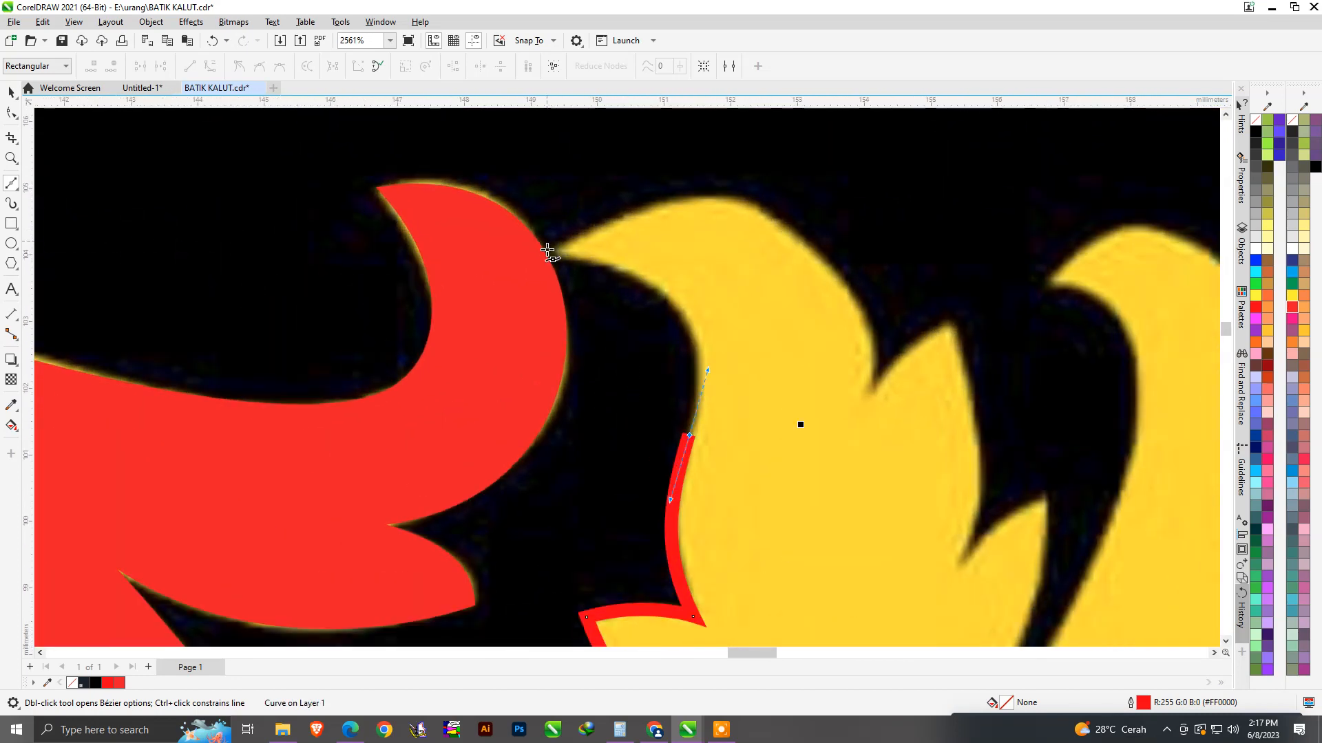
Trace the first petal's hooked tip and rounded crown down to the first notch on its right side.
drag(560, 252, 669, 187)
drag(798, 238, 858, 289)
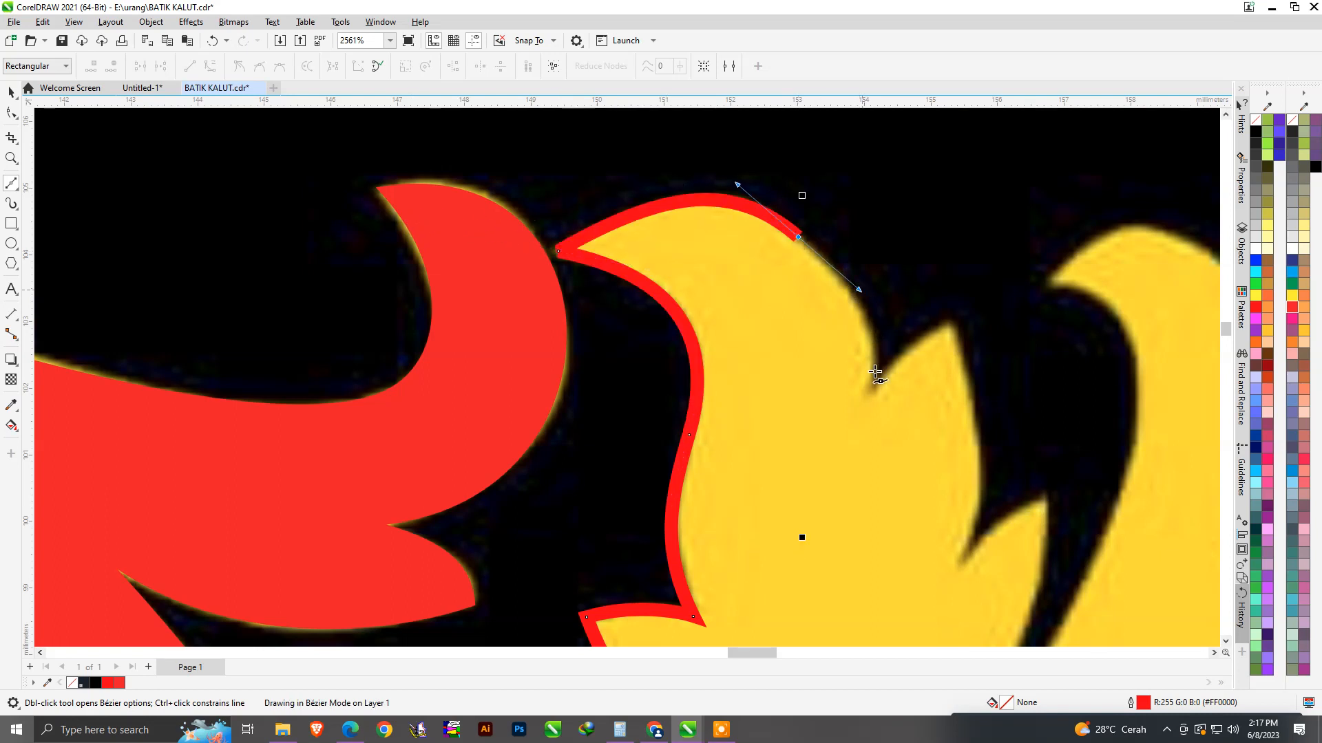
drag(918, 329, 918, 329)
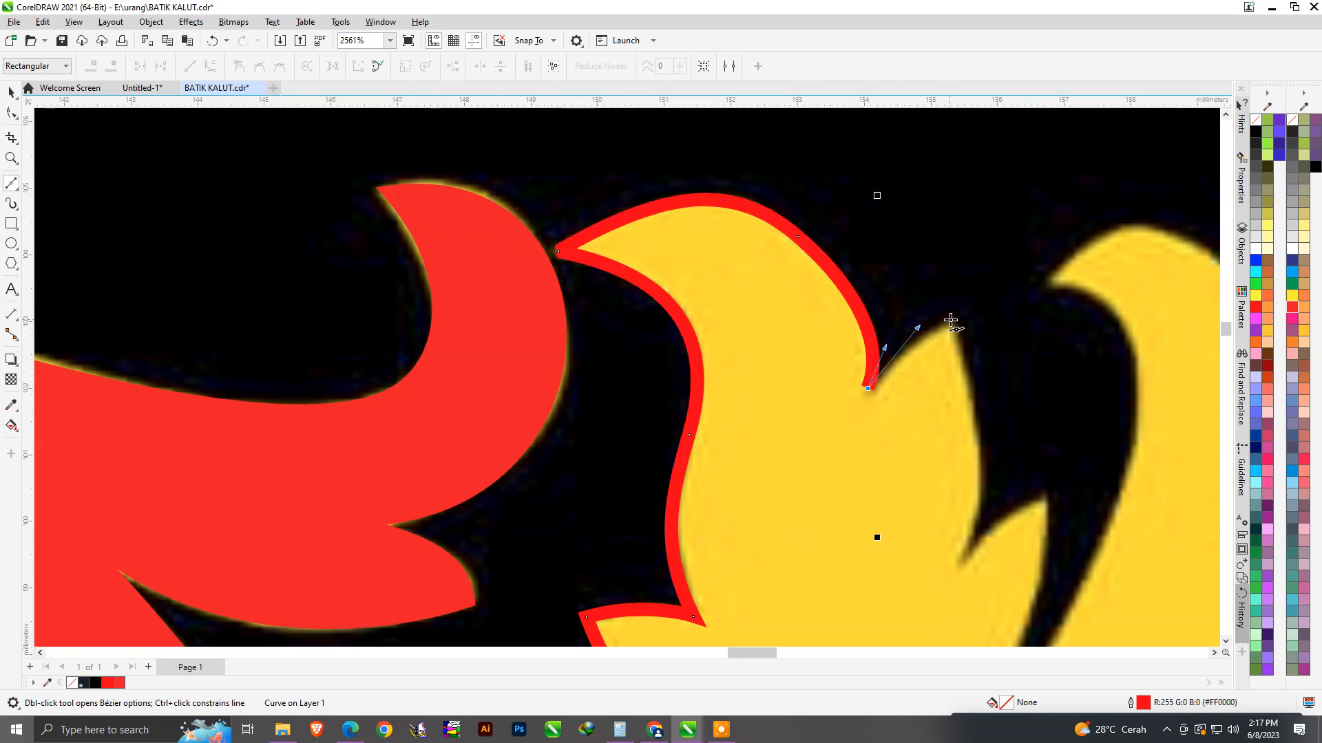
Trace the first petal's upper tooth down to the second notch and turn the curve towards the lower tooth.
drag(984, 393, 985, 402)
scroll(936, 342, down, 2)
scroll(942, 458, up, 2)
drag(937, 441, 915, 497)
drag(976, 411, 1031, 428)
Trace the lower tooth down into the narrow gap between the first two petals and turn the curve sharply upward.
scroll(950, 507, down, 2)
scroll(919, 513, up, 2)
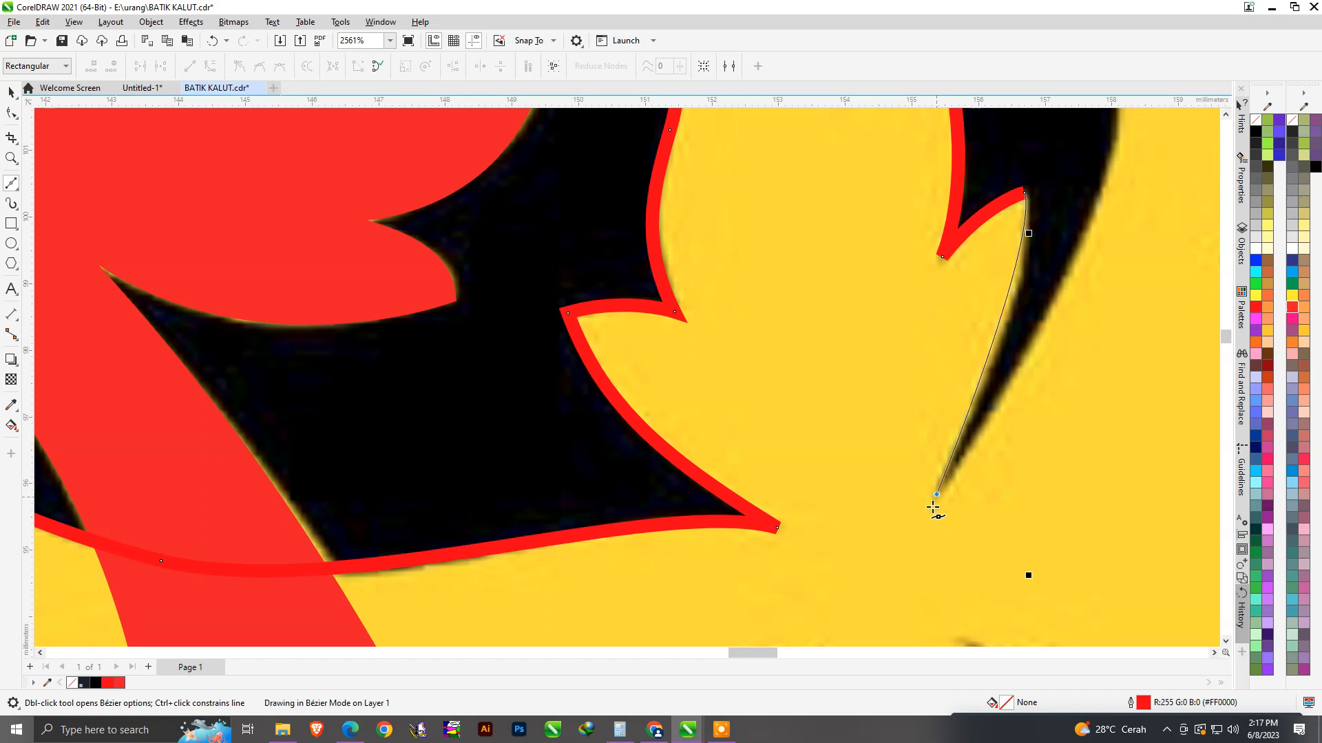
drag(932, 508, 886, 586)
drag(1025, 387, 1023, 387)
scroll(844, 527, down, 1)
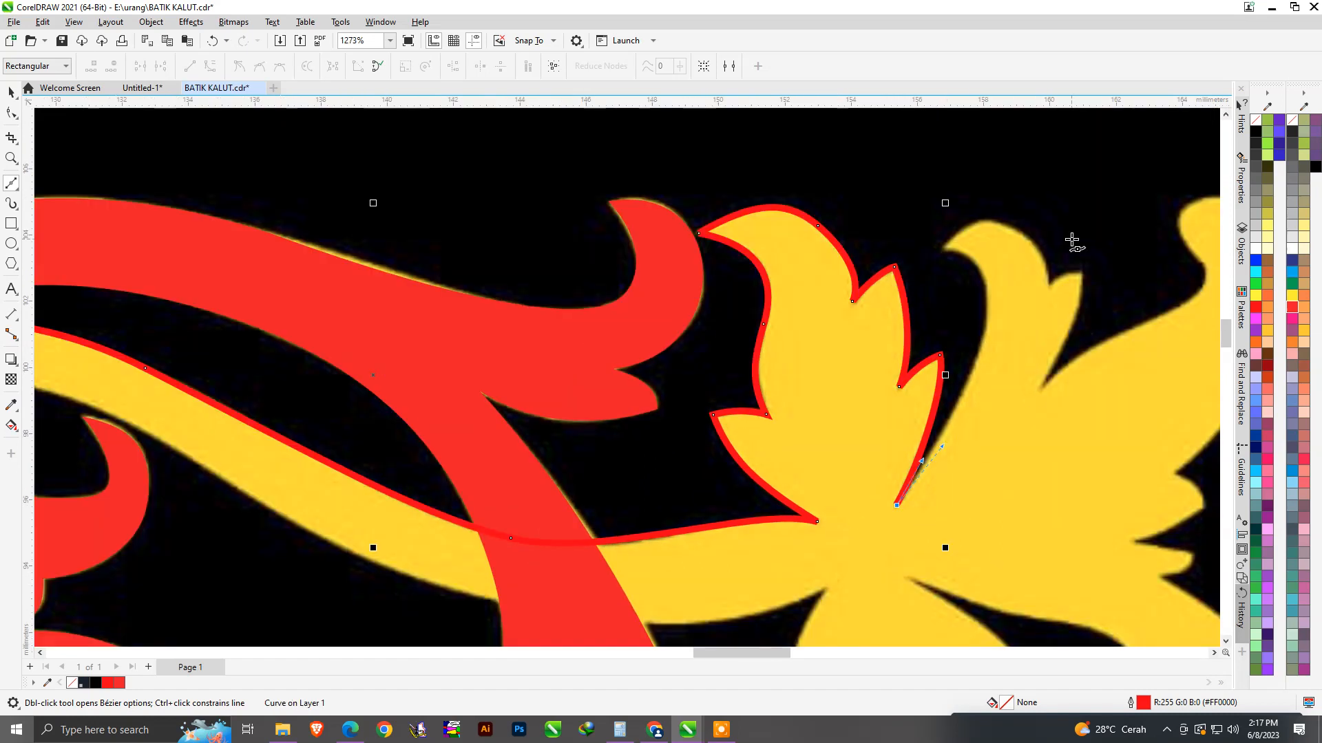
Trace the second petal's left edge, hooked tip and rounded crown down to the notch on its right side.
scroll(1022, 291, up, 2)
scroll(934, 314, down, 2)
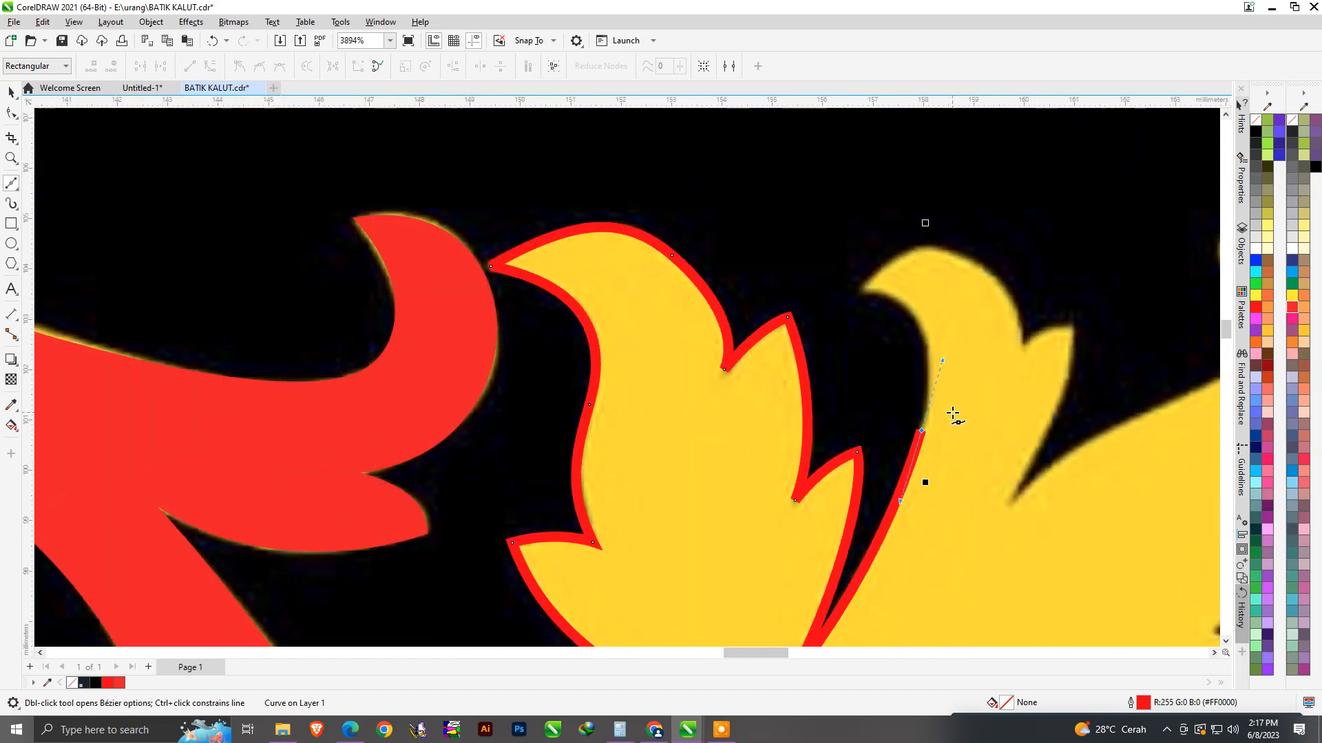
scroll(950, 416, up, 2)
drag(838, 281, 758, 277)
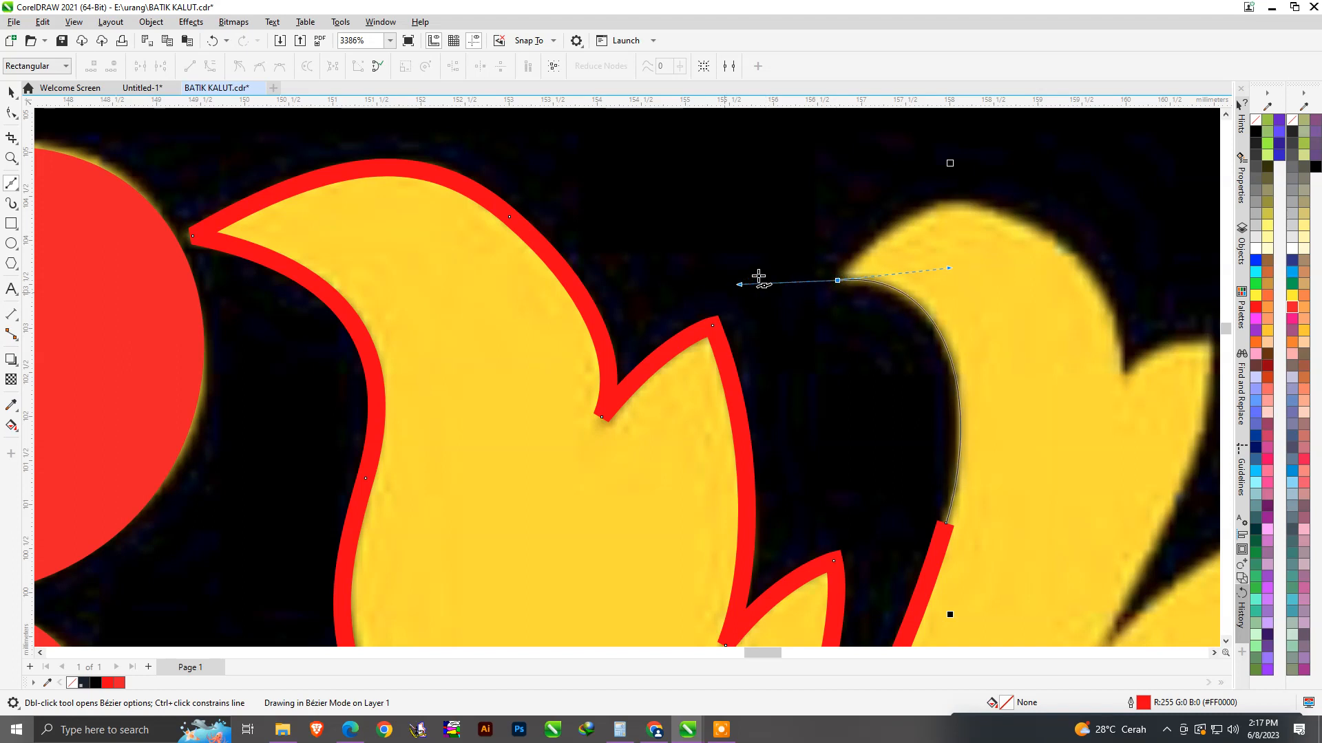
drag(1038, 227, 1117, 267)
drag(1149, 349, 1151, 346)
Trace the second petal's small tooth down to the pointed gap beside the large petal and turn the curve sharply.
scroll(1150, 346, down, 2)
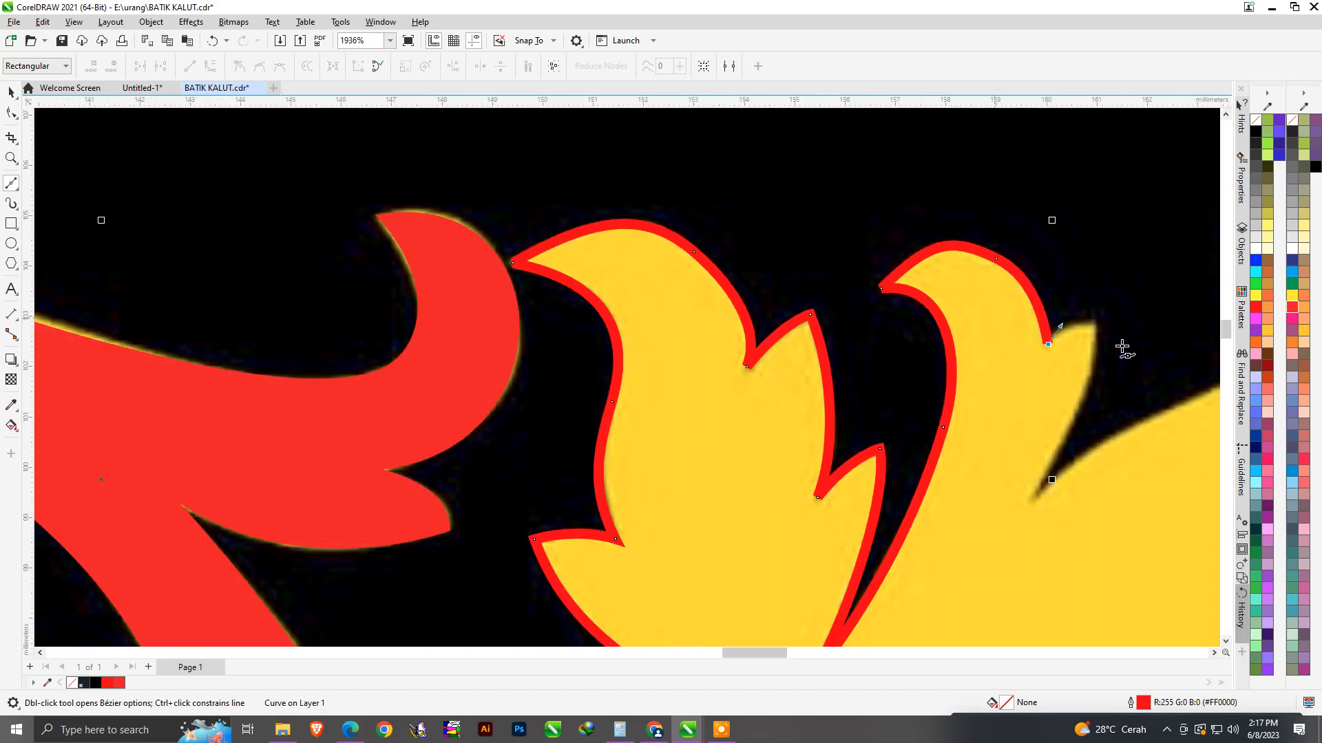
drag(1080, 373, 1080, 373)
scroll(1012, 333, down, 2)
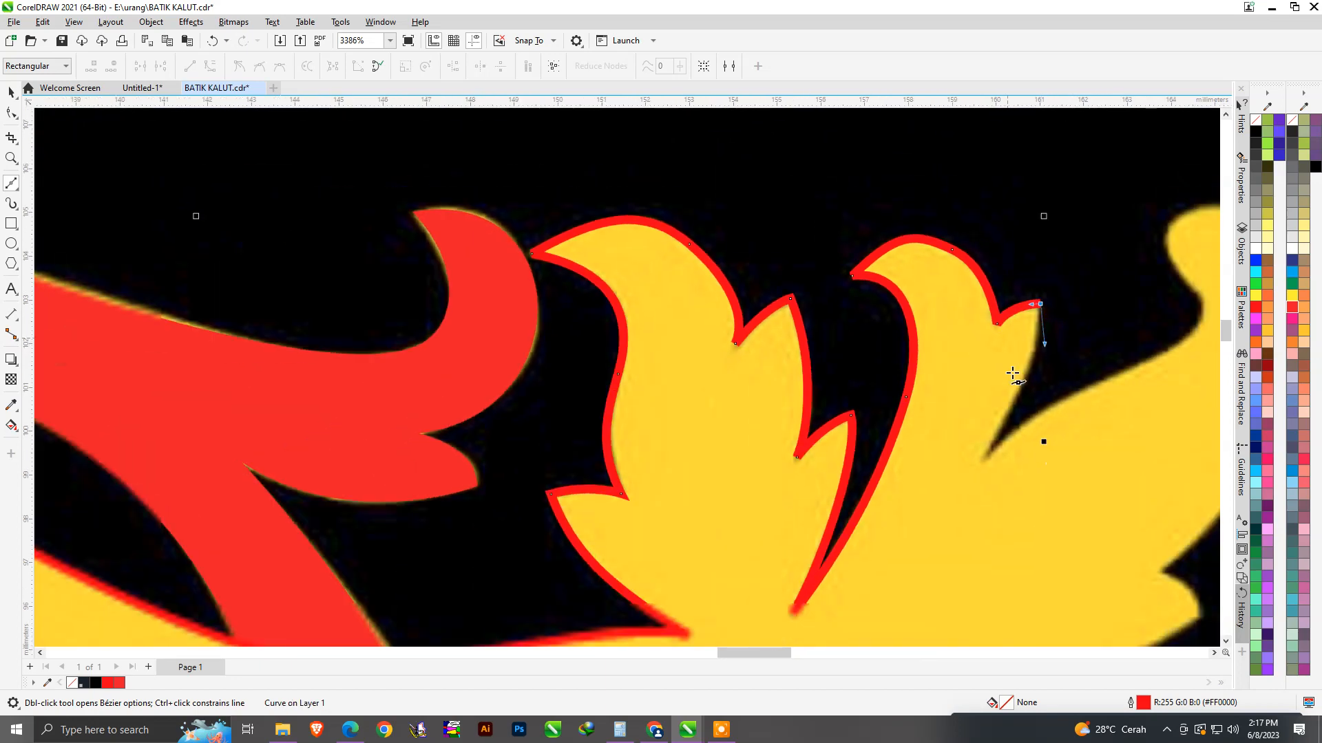
scroll(991, 436, up, 2)
drag(984, 420, 942, 496)
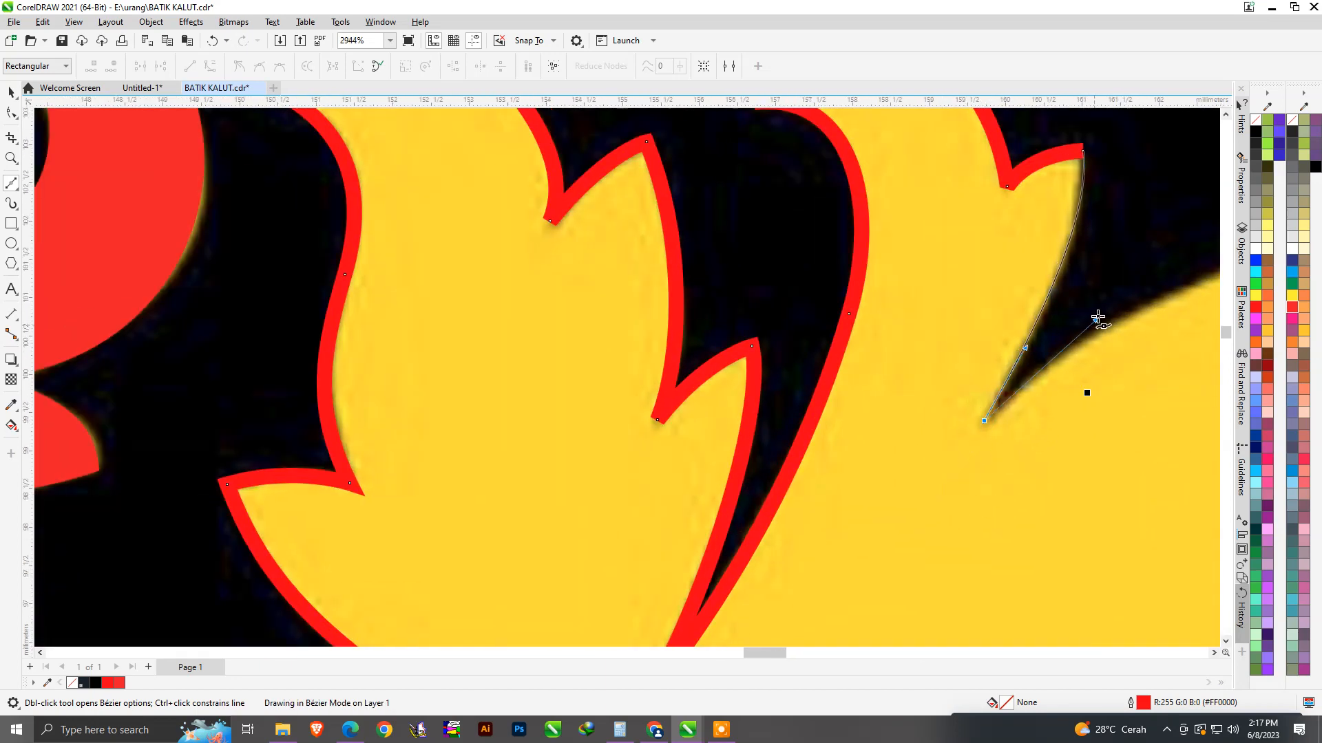
drag(1097, 322, 1097, 321)
Trace the large petal's upper edge from the gap up to the inner side of its curled tip.
scroll(1097, 322, down, 3)
scroll(1061, 313, up, 1)
drag(951, 383, 1095, 277)
scroll(1031, 344, down, 3)
scroll(1095, 275, up, 4)
drag(1032, 206, 959, 177)
Trace around the large petal's rounded, curled tip onto its outer side.
scroll(851, 302, down, 6)
scroll(985, 195, up, 5)
scroll(890, 213, up, 2)
scroll(1026, 286, down, 2)
scroll(1039, 274, up, 2)
drag(1039, 272, 1107, 388)
Trace the large petal's outer edge down to its first pointed notch and turn the curve sharply there.
scroll(1033, 255, down, 2)
scroll(1030, 501, up, 2)
drag(1039, 365, 1003, 472)
scroll(963, 516, down, 3)
scroll(898, 543, up, 1)
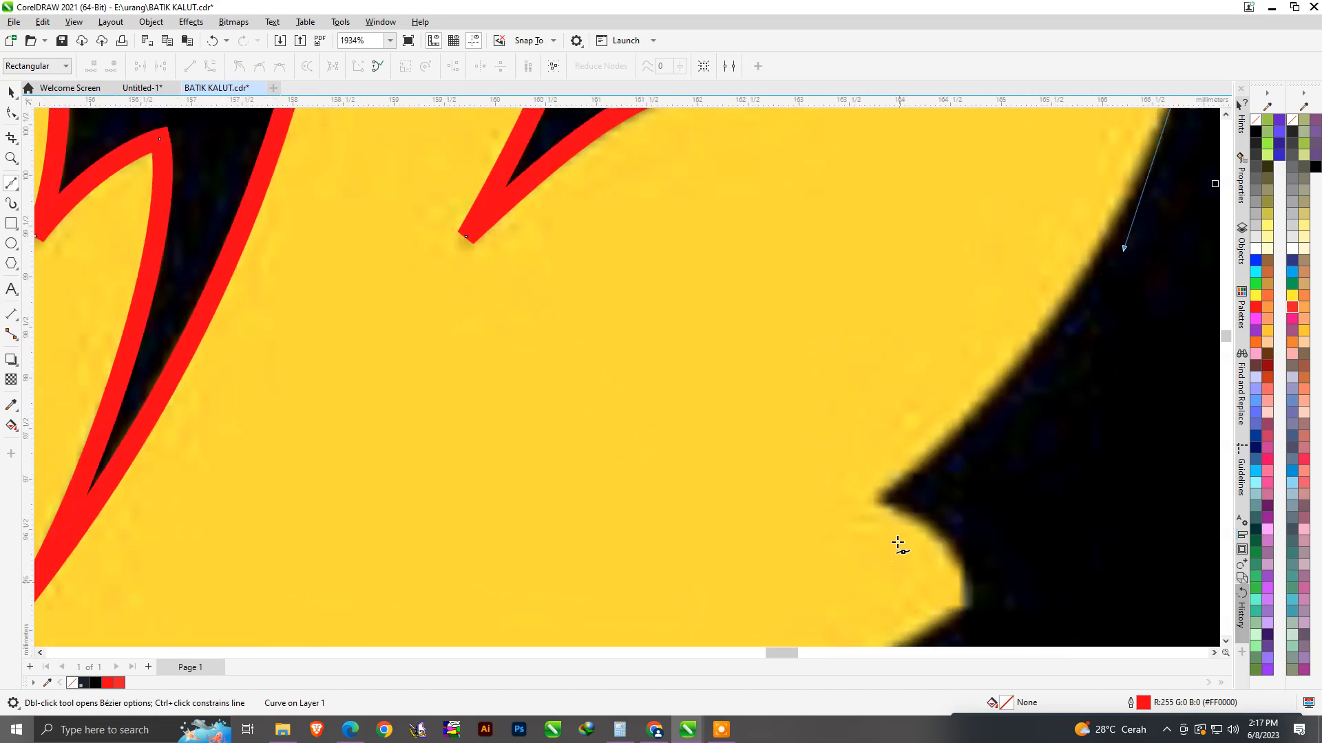
drag(871, 498, 793, 544)
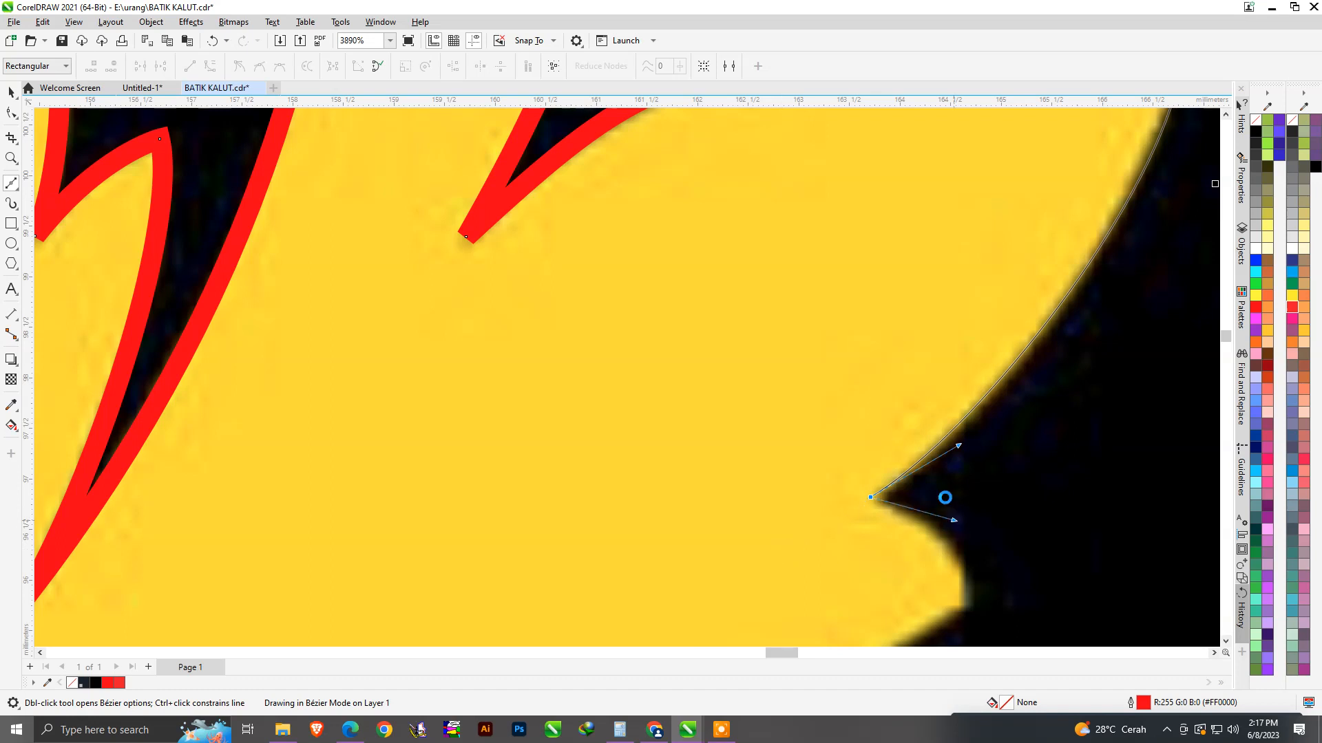
drag(944, 497, 945, 497)
Trace the rounded upper edge of the small lobe below the notch to its pointed tip.
scroll(958, 569, down, 2)
scroll(947, 487, up, 3)
click(951, 475)
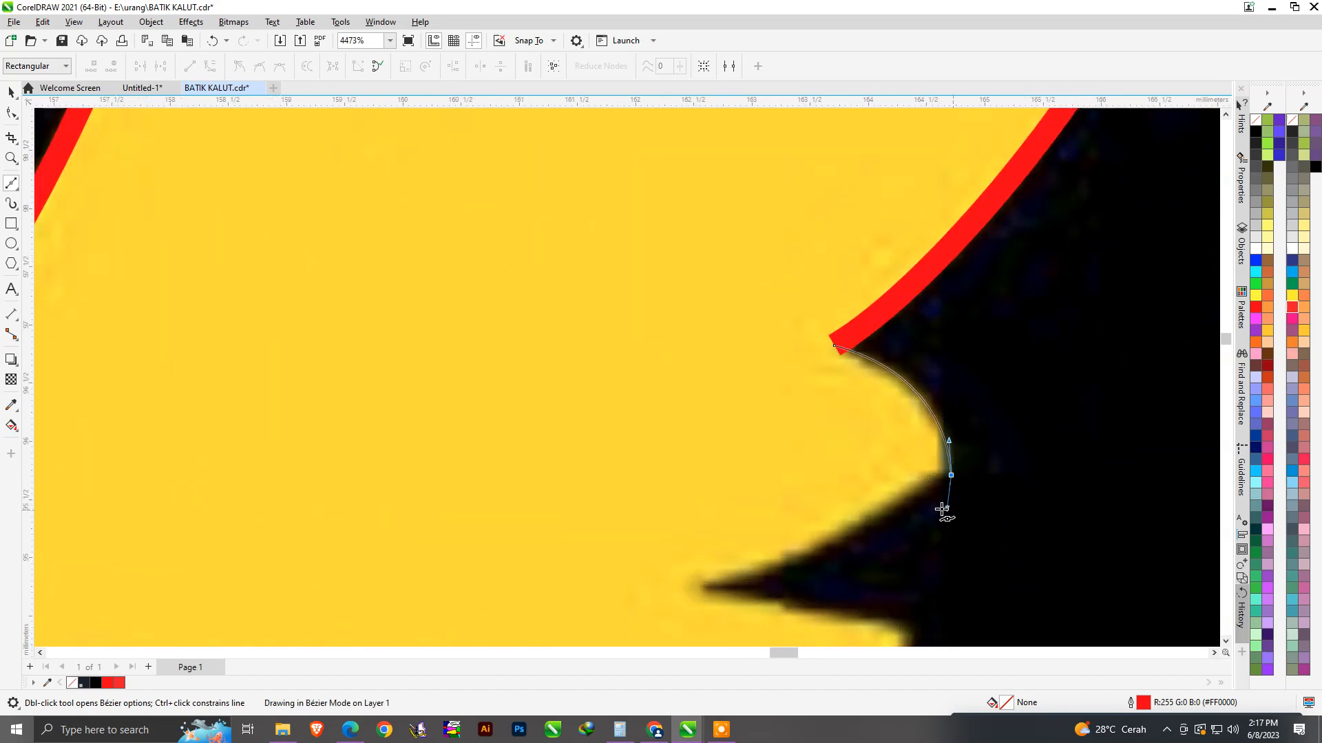
Trace the small lobe's lower edge into the second notch and out to the tip of the next small lobe.
scroll(871, 506, down, 3)
scroll(755, 578, up, 4)
drag(766, 517, 718, 527)
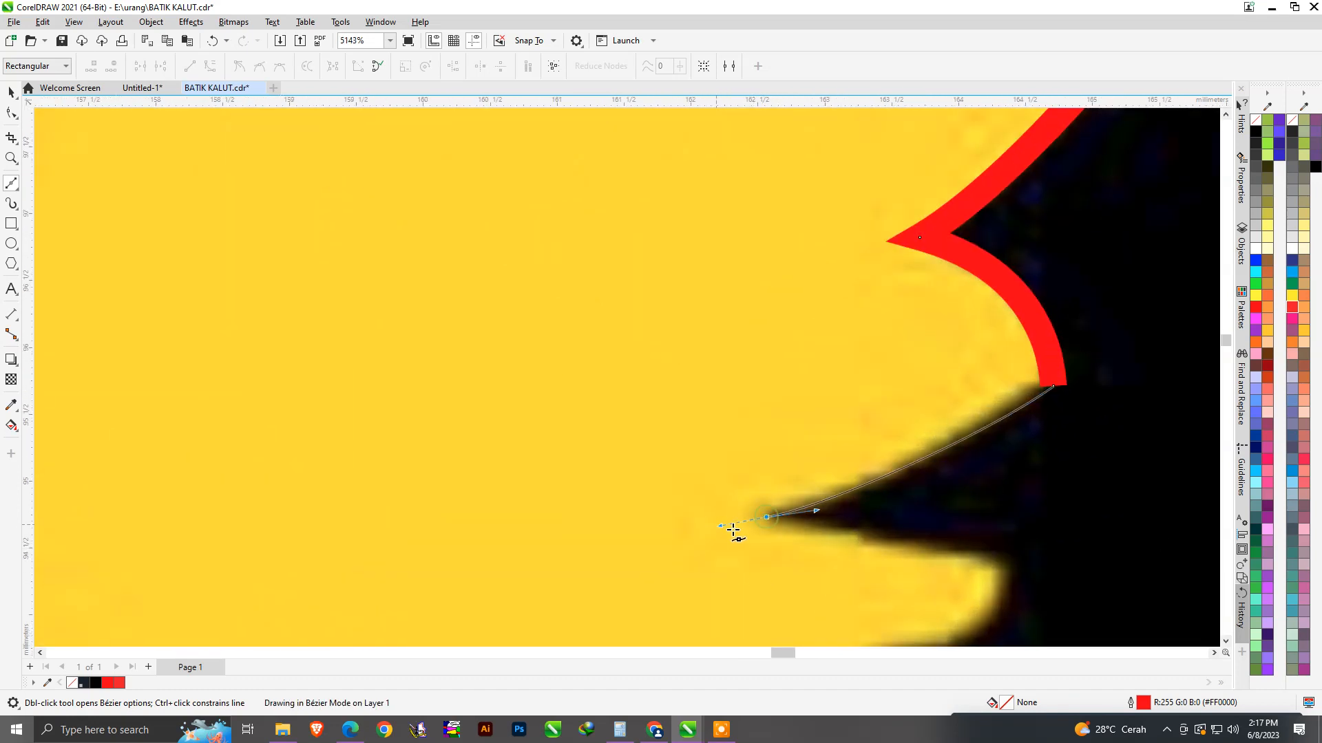
drag(882, 545, 881, 545)
drag(1030, 560, 1005, 576)
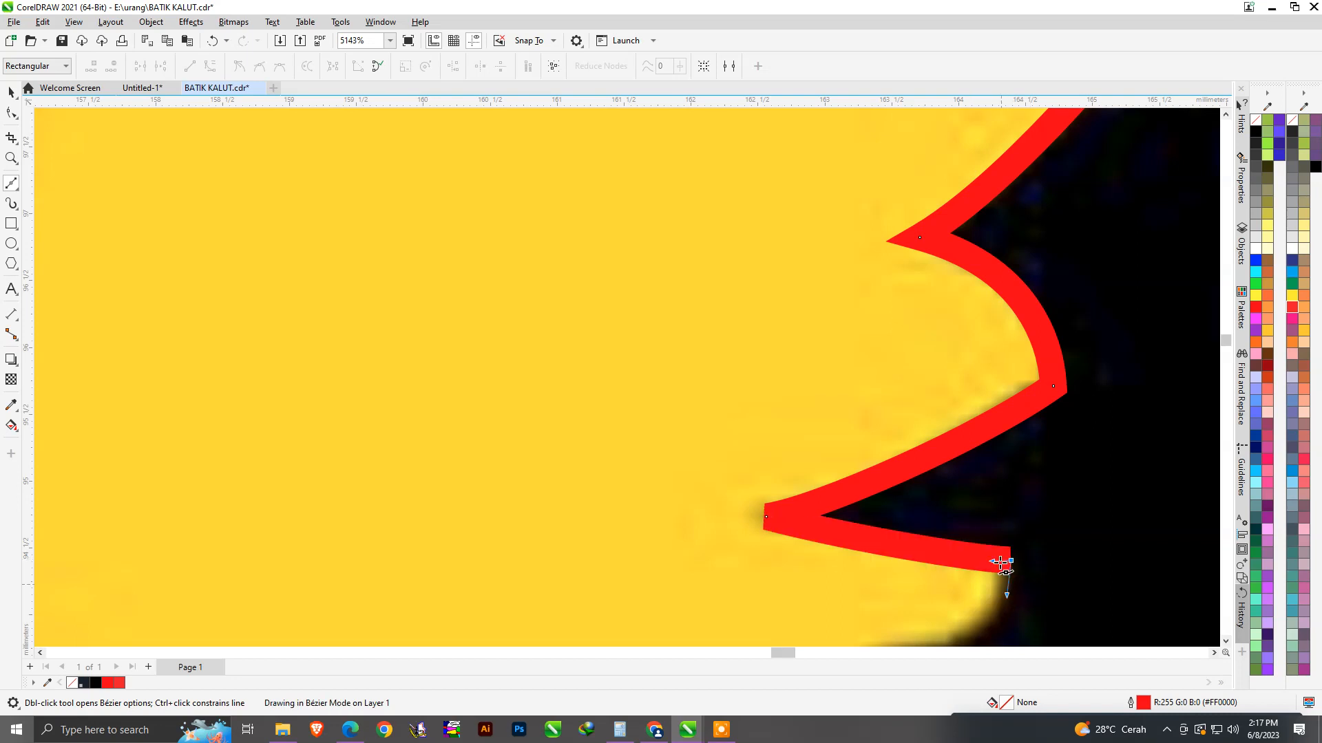
Trace the lowest small lobe's rounded underside into the third notch and turn the curve sharply there.
scroll(991, 523, down, 3)
scroll(934, 564, up, 2)
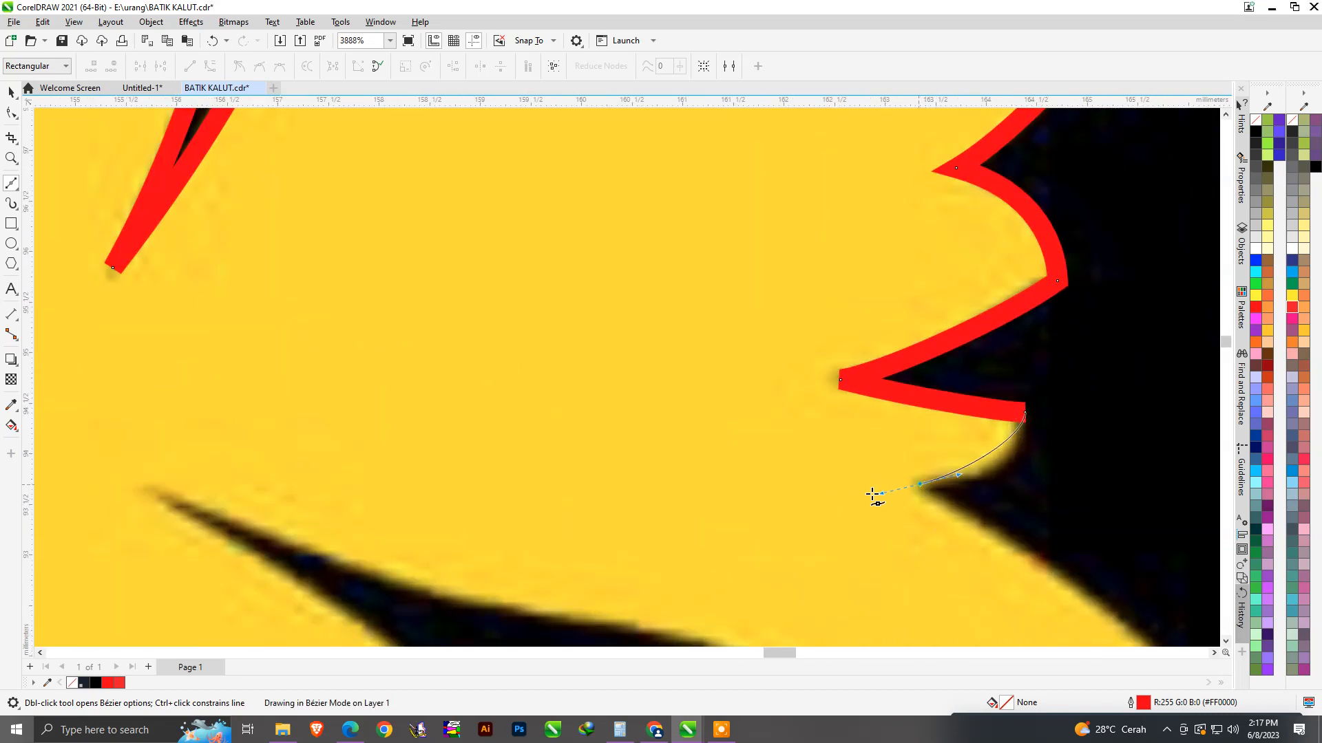
drag(999, 533, 999, 533)
scroll(865, 295, down, 3)
scroll(932, 507, up, 3)
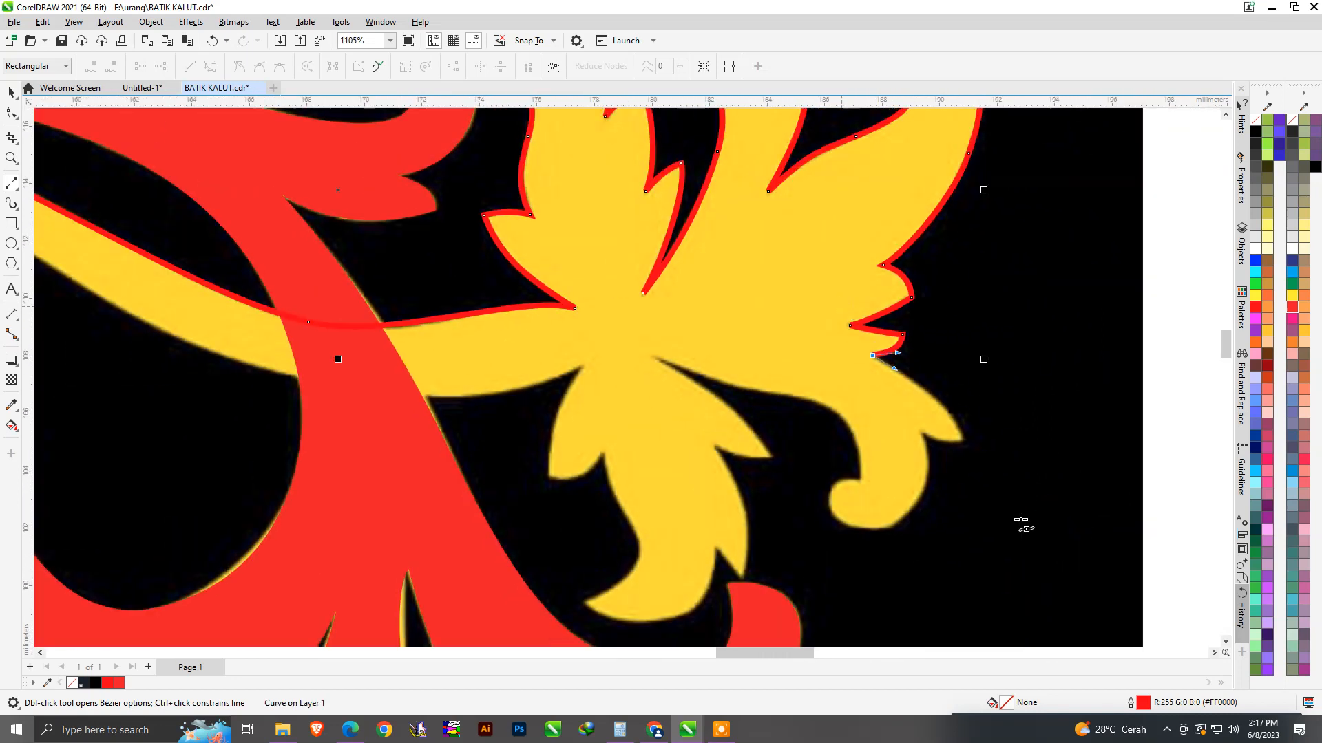
Trace the outer edge of the curled lower leaf to its pointed tip and back into the notch beneath it.
drag(961, 389, 1007, 521)
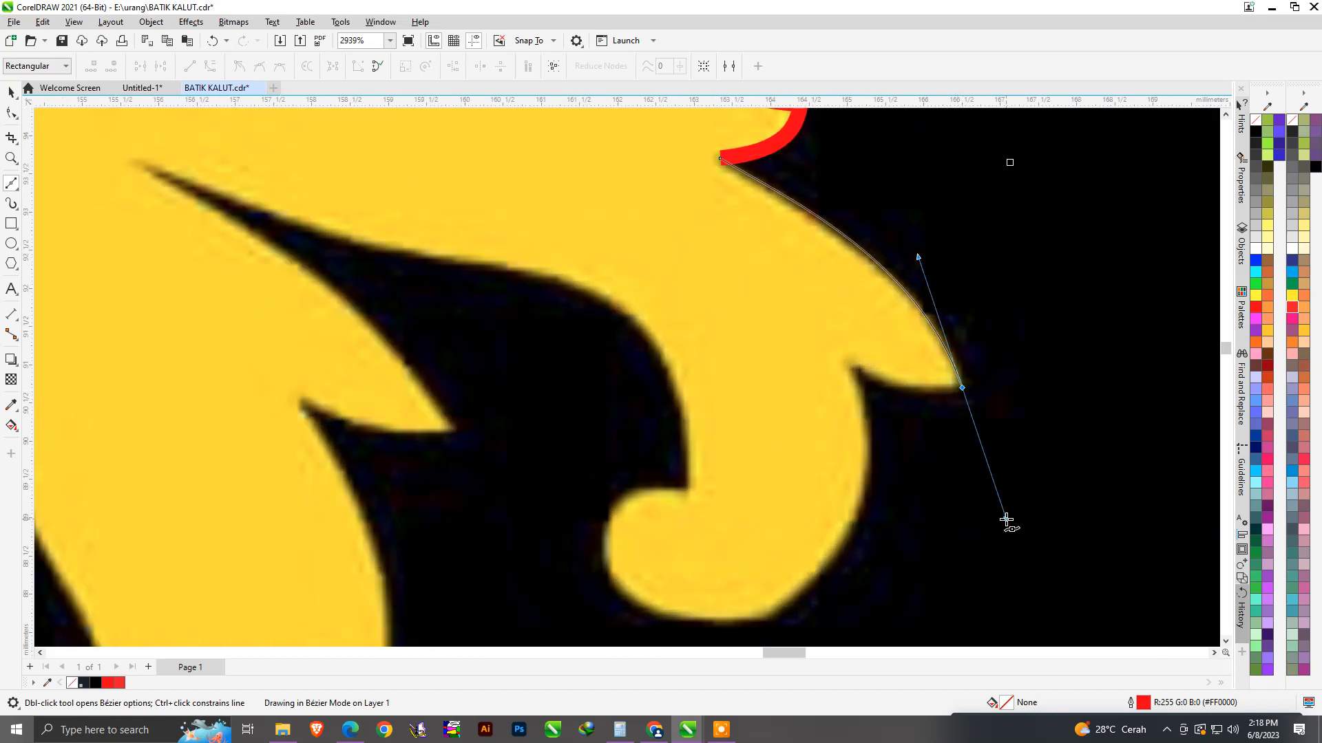
drag(909, 400, 904, 395)
drag(848, 364, 872, 515)
Trace the curled leaf's outer edge around its rounded end to the inner corner and turn the curve up the inner side.
scroll(873, 426, down, 3)
scroll(856, 513, up, 3)
scroll(709, 477, up, 2)
drag(683, 434, 619, 378)
scroll(797, 452, down, 2)
scroll(794, 347, up, 3)
drag(797, 358, 960, 400)
drag(833, 246, 834, 247)
scroll(841, 487, down, 2)
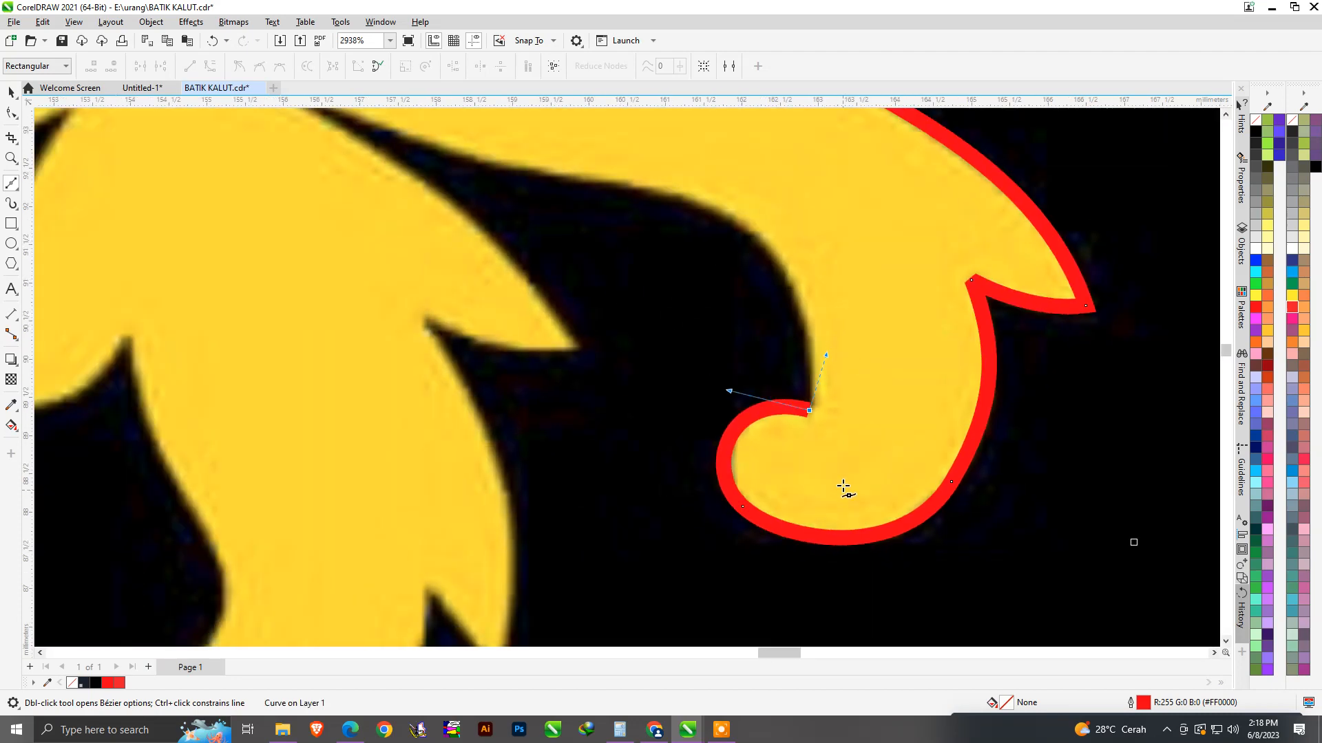
Trace the curled leaf's inner edge up and along to the deep gap beside the hanging leaf.
scroll(717, 316, up, 2)
drag(704, 249, 450, 214)
scroll(781, 354, down, 2)
scroll(442, 212, up, 2)
drag(604, 289, 606, 291)
scroll(606, 291, down, 2)
scroll(794, 468, up, 2)
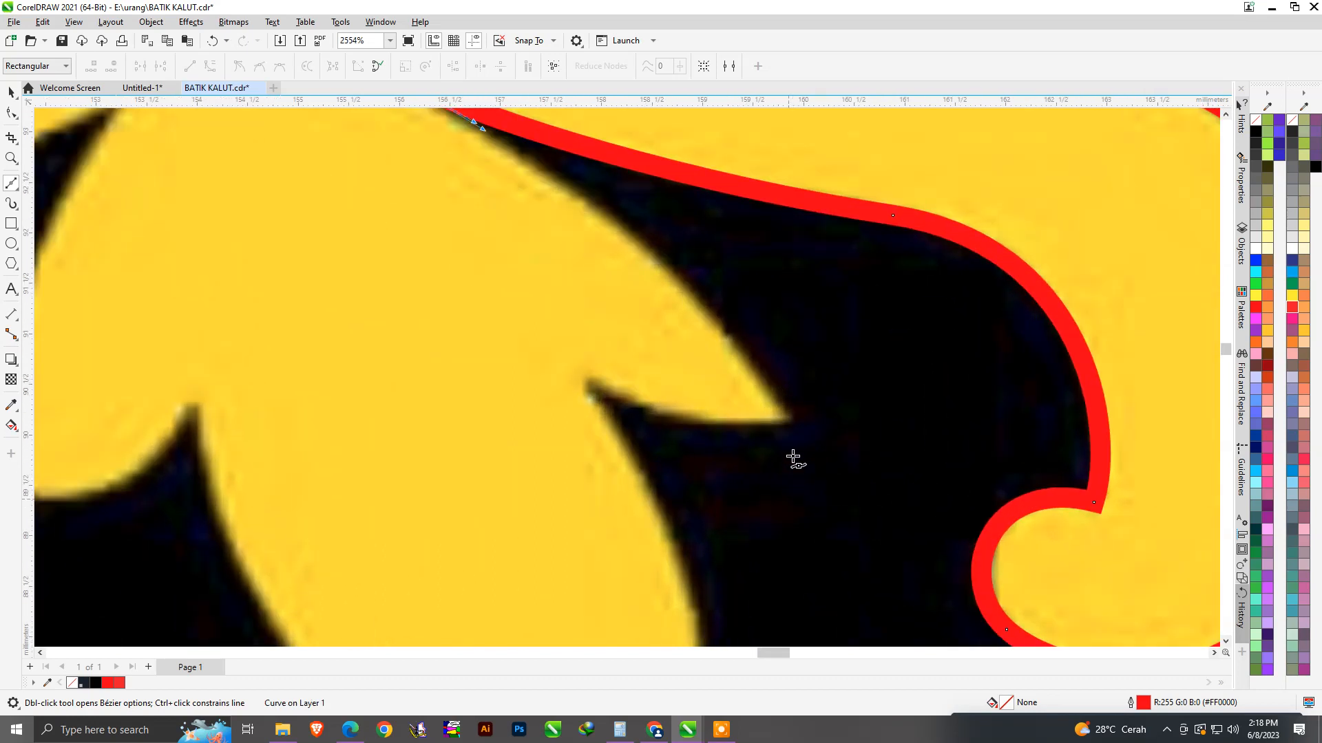
Trace the hanging leaf's upper right edge from the gap to its pointed tip and back into the notch.
drag(791, 425, 881, 590)
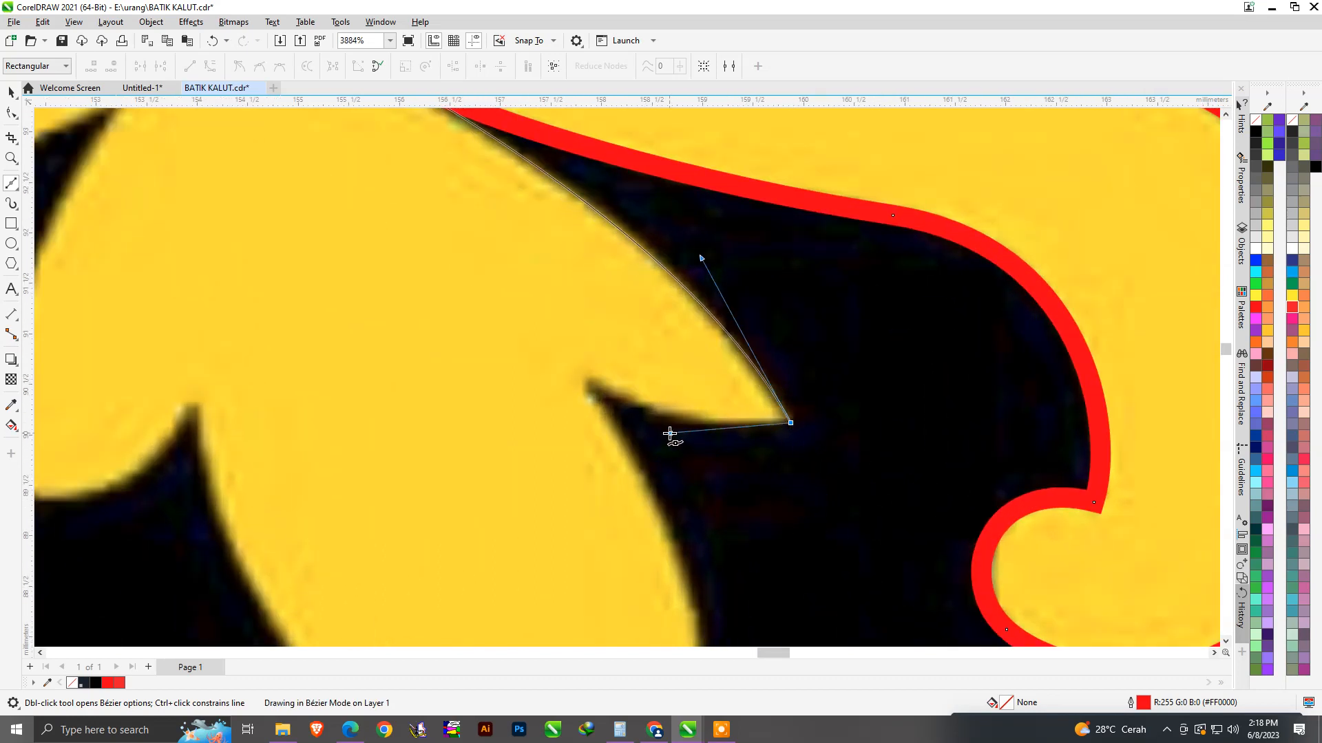
drag(669, 434, 673, 423)
click(587, 385)
scroll(652, 472, down, 3)
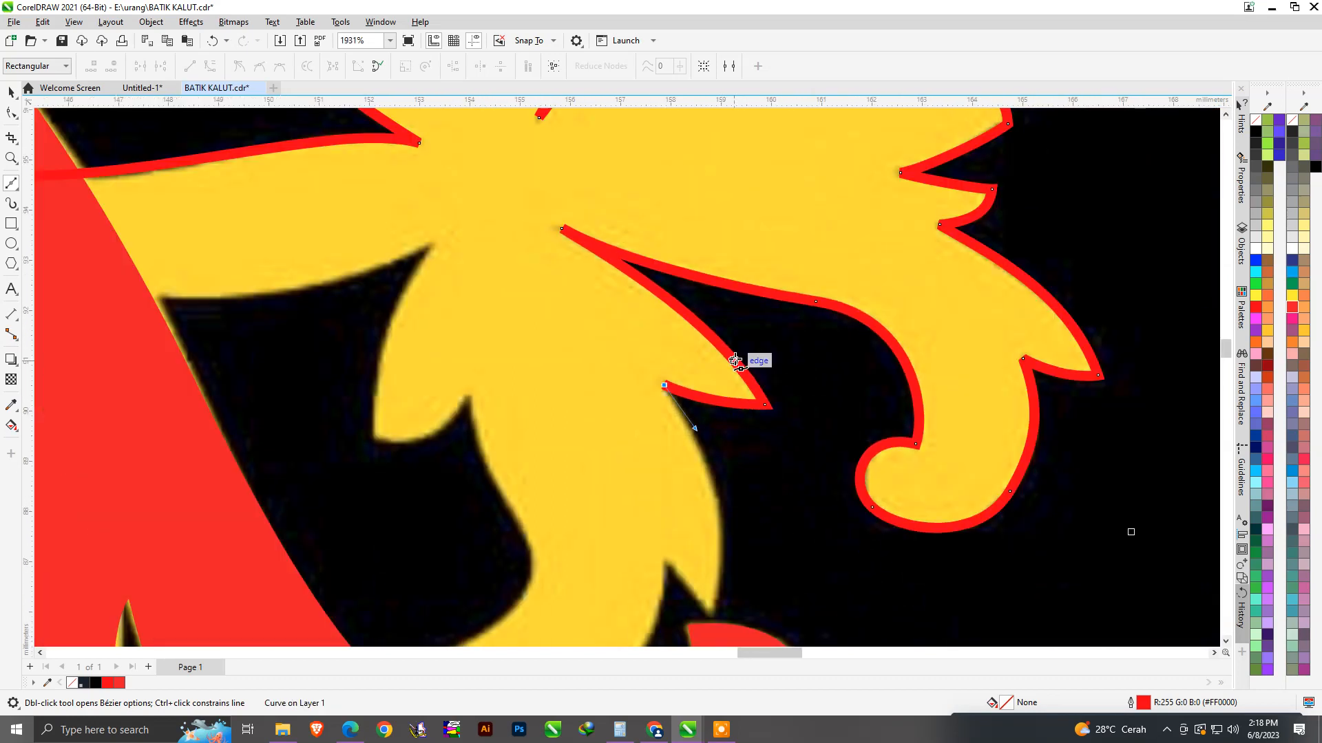
Trace the hanging leaf's right edge down to its lower point and up into the narrow notch beside it.
scroll(719, 489, up, 2)
click(721, 470)
drag(719, 480, 685, 617)
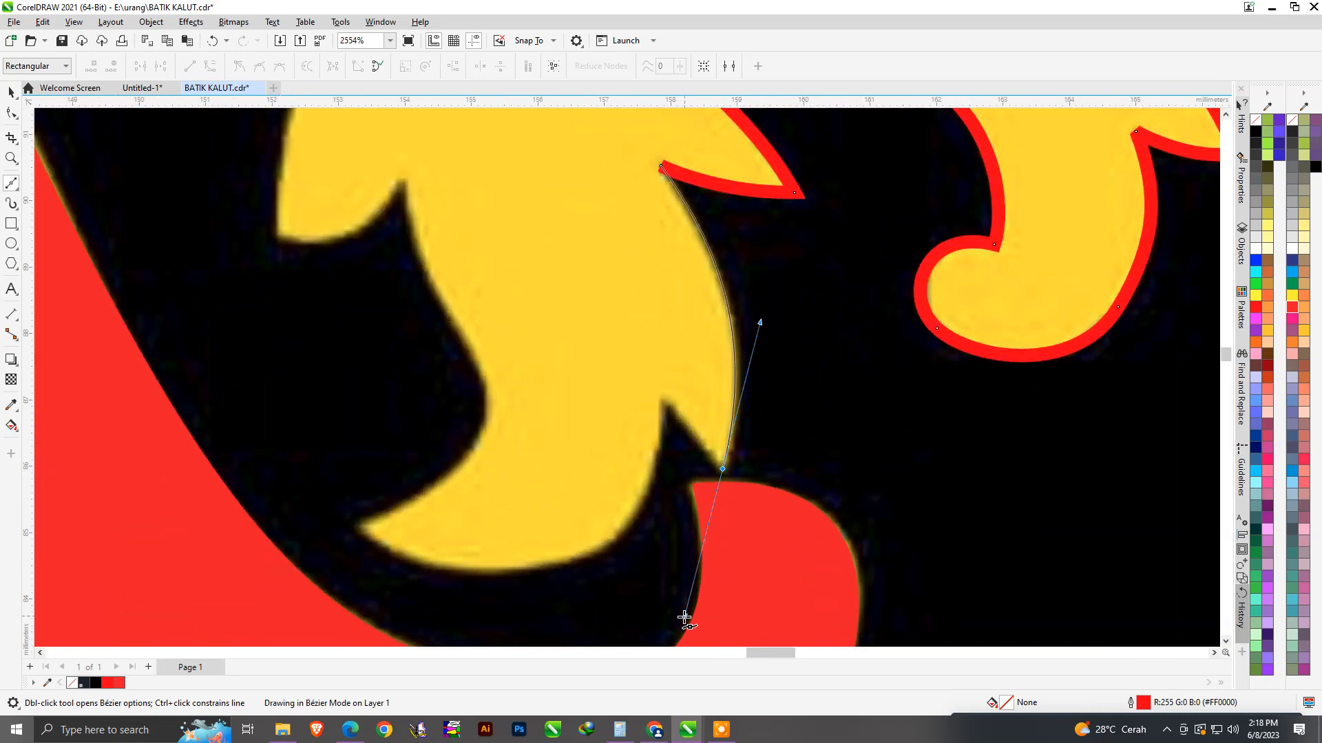
drag(693, 438, 693, 438)
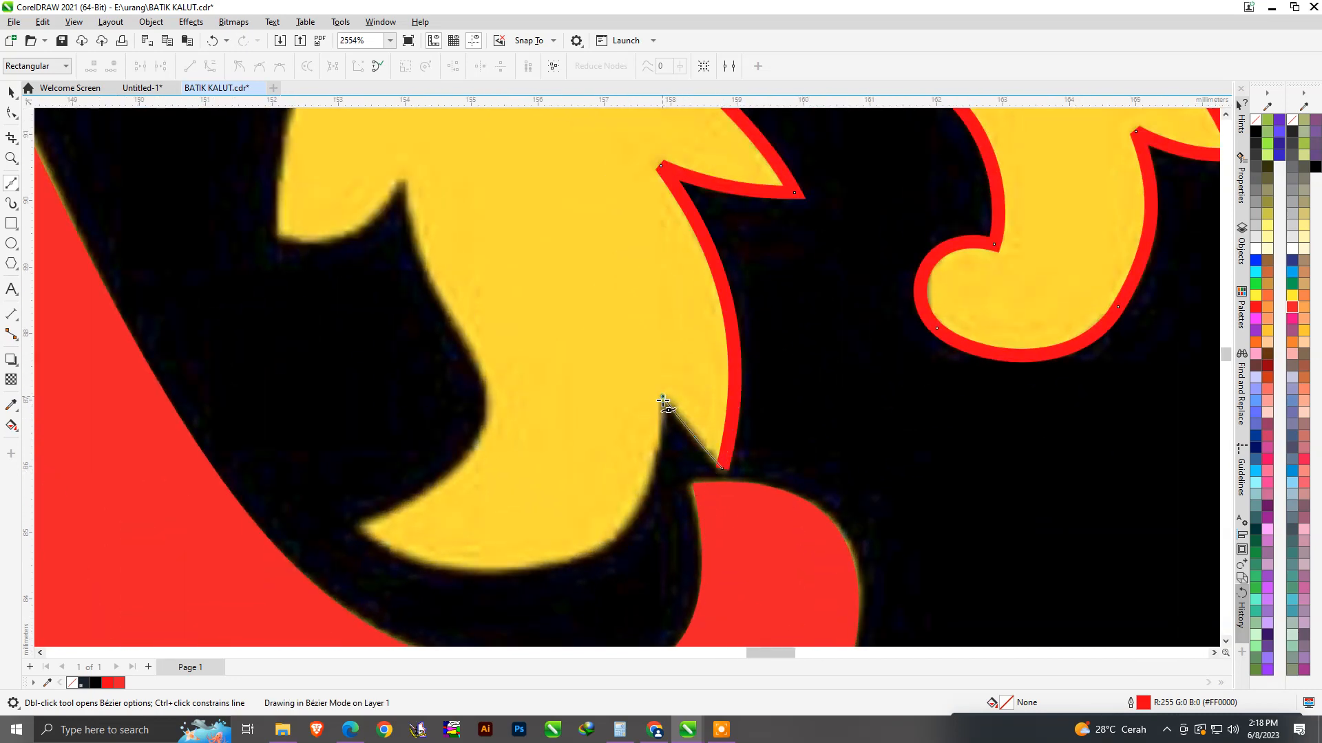
scroll(658, 484, down, 2)
scroll(680, 531, up, 4)
Trace the hanging leaf's rounded bottom edge to its left pointed tip and turn the curve back sharply.
drag(688, 492, 549, 523)
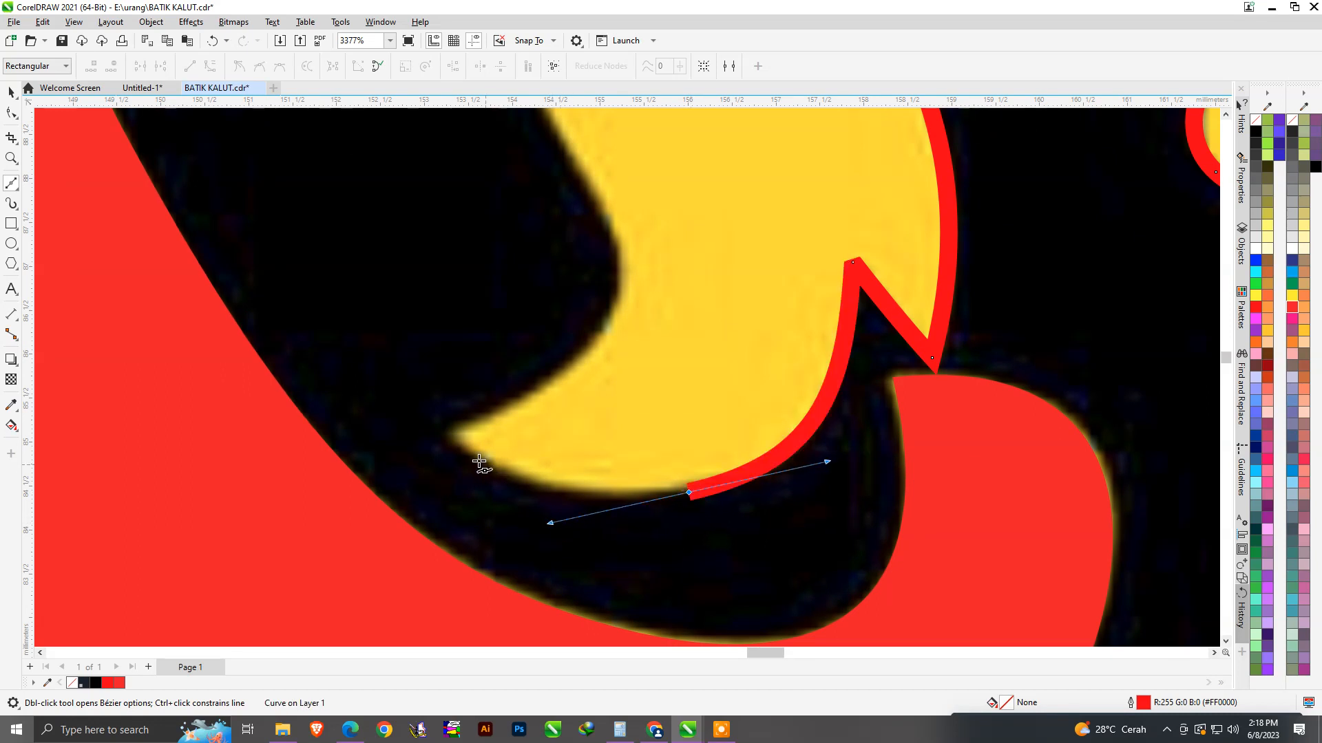
click(451, 433)
drag(539, 402, 541, 401)
scroll(604, 478, down, 1)
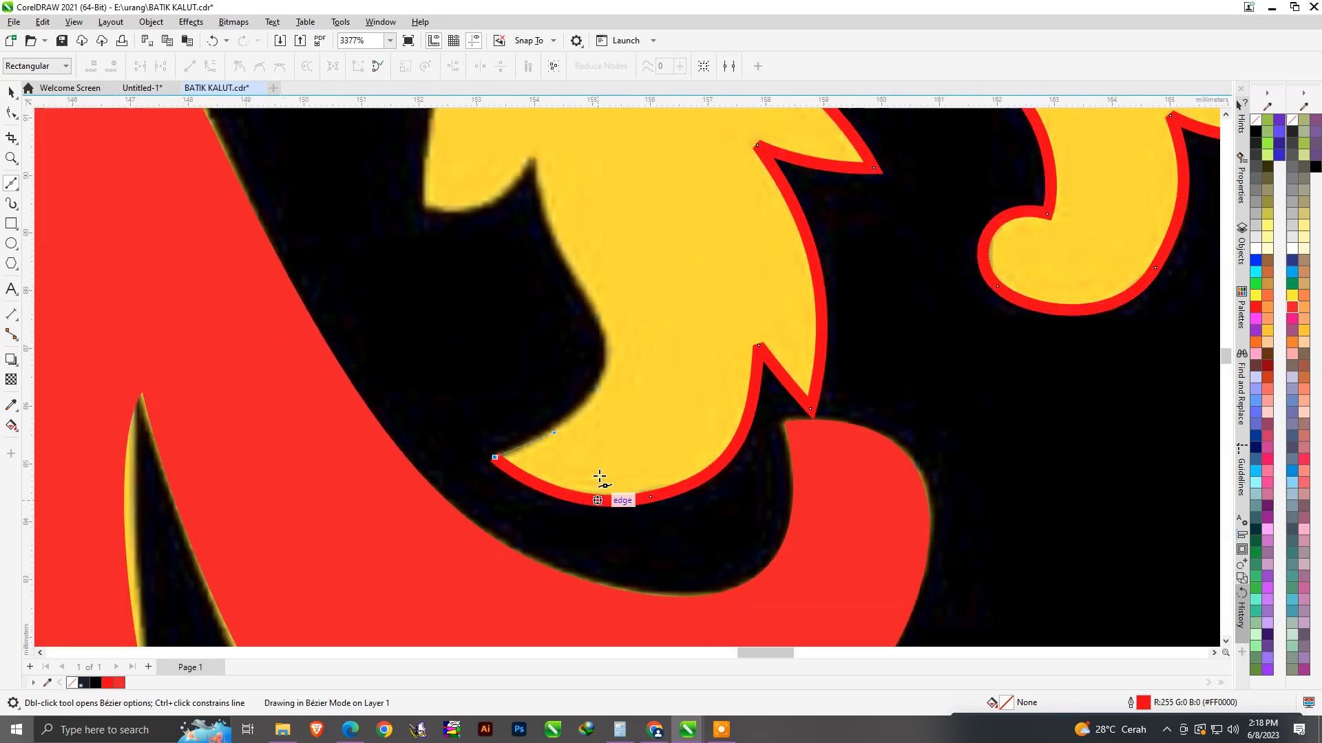
Trace the hanging leaf's left edge from the tip up to the notch and turn the curve toward the side lobe.
scroll(616, 344, up, 2)
drag(587, 318, 540, 212)
scroll(649, 501, down, 5)
scroll(552, 206, up, 2)
drag(553, 270, 563, 205)
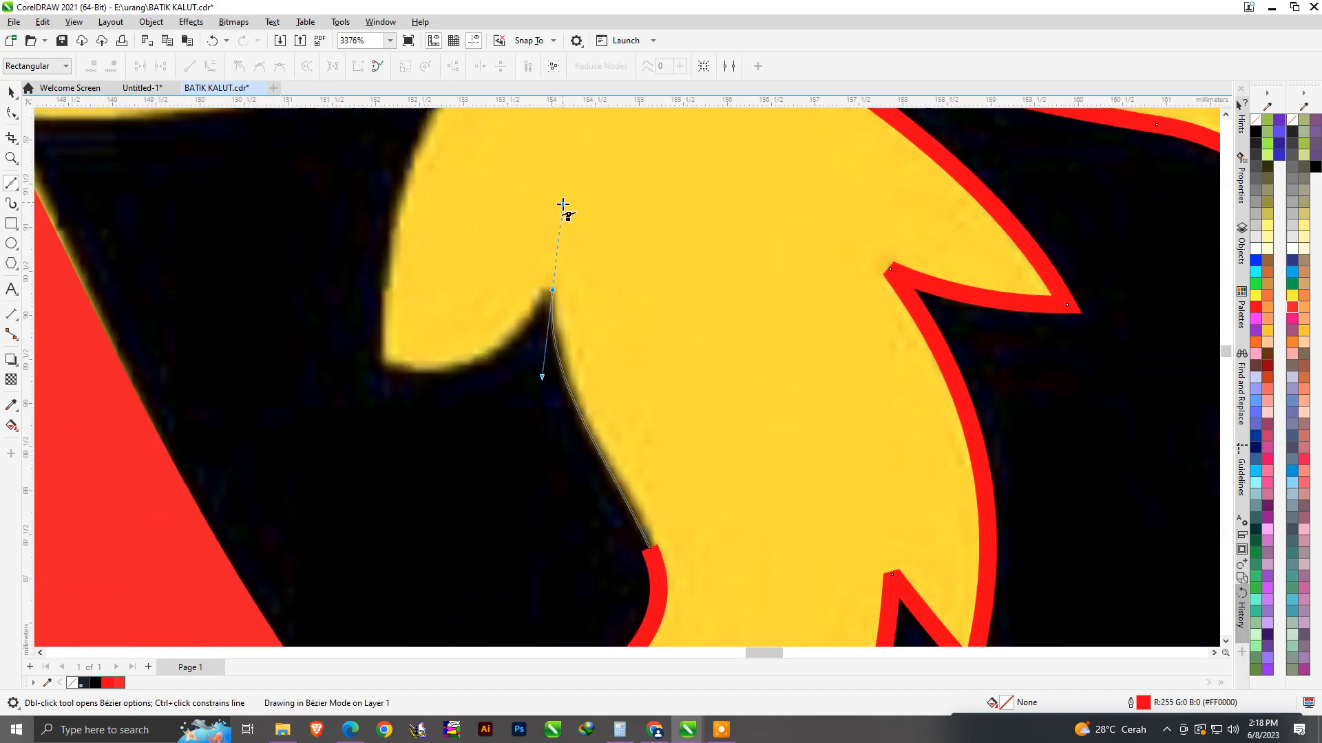
drag(523, 349, 520, 351)
Trace the hanging leaf's left side lobe around its tip and up to the junction with the stem.
drag(381, 369, 306, 351)
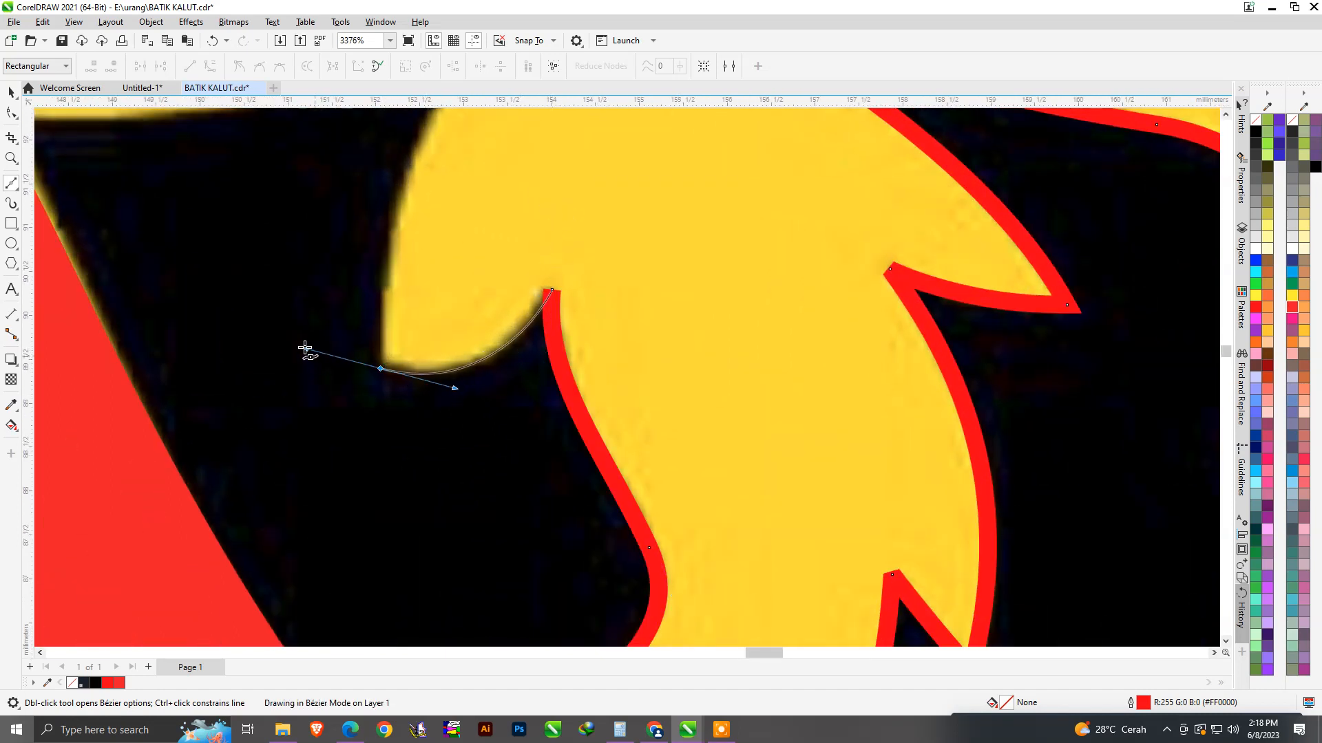
drag(370, 285, 374, 265)
scroll(571, 475, down, 2)
scroll(553, 300, up, 1)
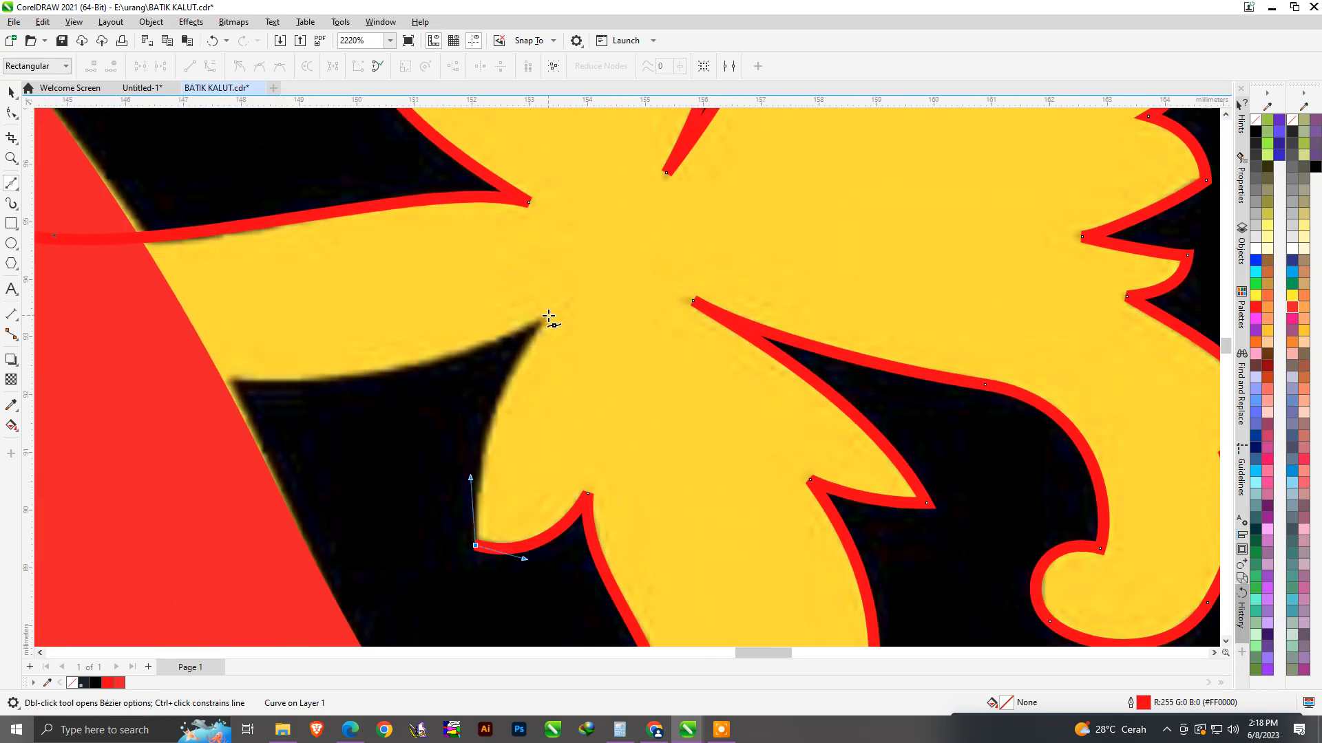
drag(534, 325, 535, 328)
scroll(696, 410, down, 2)
scroll(610, 395, up, 3)
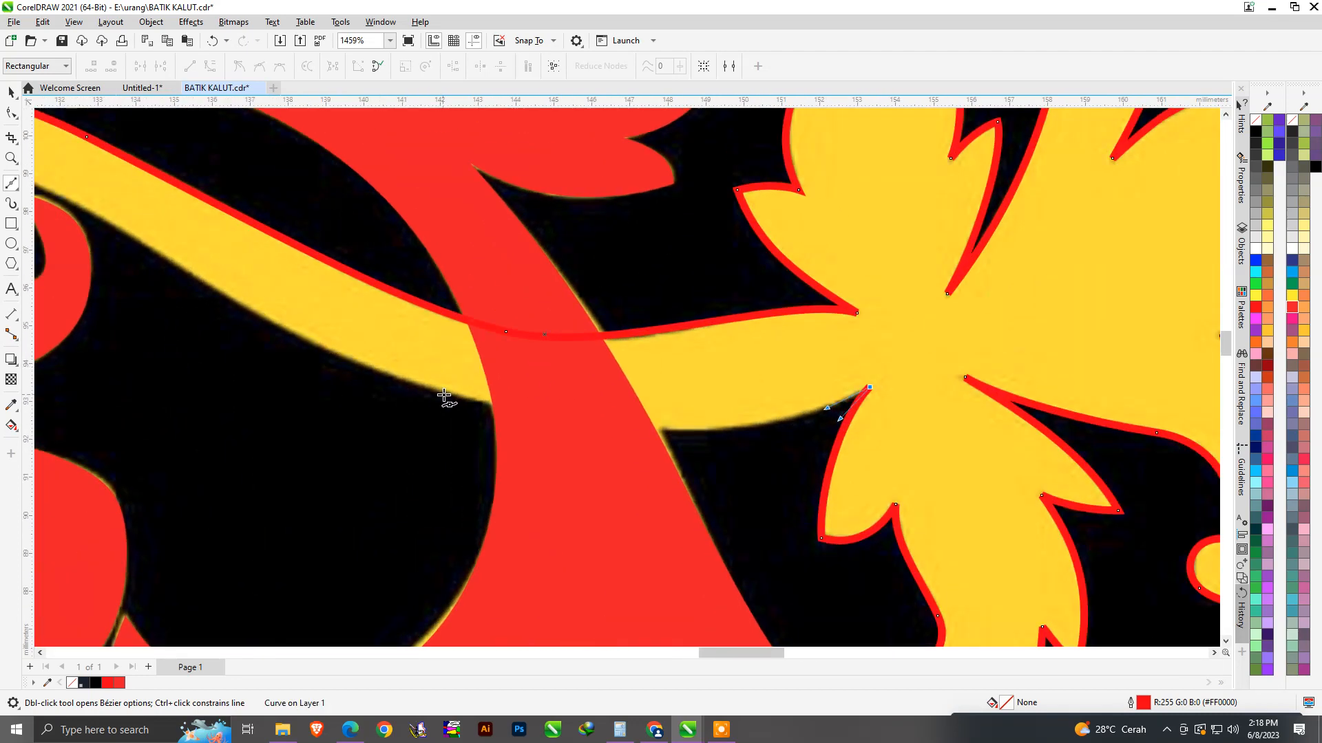
Trace the stem's lower edge across the red branch to its far end and close the outline.
drag(444, 398, 201, 318)
scroll(714, 436, down, 3)
scroll(398, 382, up, 2)
mouse_move(335, 387)
mouse_down()
mouse_move(109, 466)
mouse_move(46, 507)
mouse_move(74, 519)
mouse_move(94, 555)
mouse_move(272, 536)
mouse_move(290, 554)
mouse_move(523, 409)
mouse_up()
drag(693, 313, 584, 352)
scroll(528, 363, down, 1)
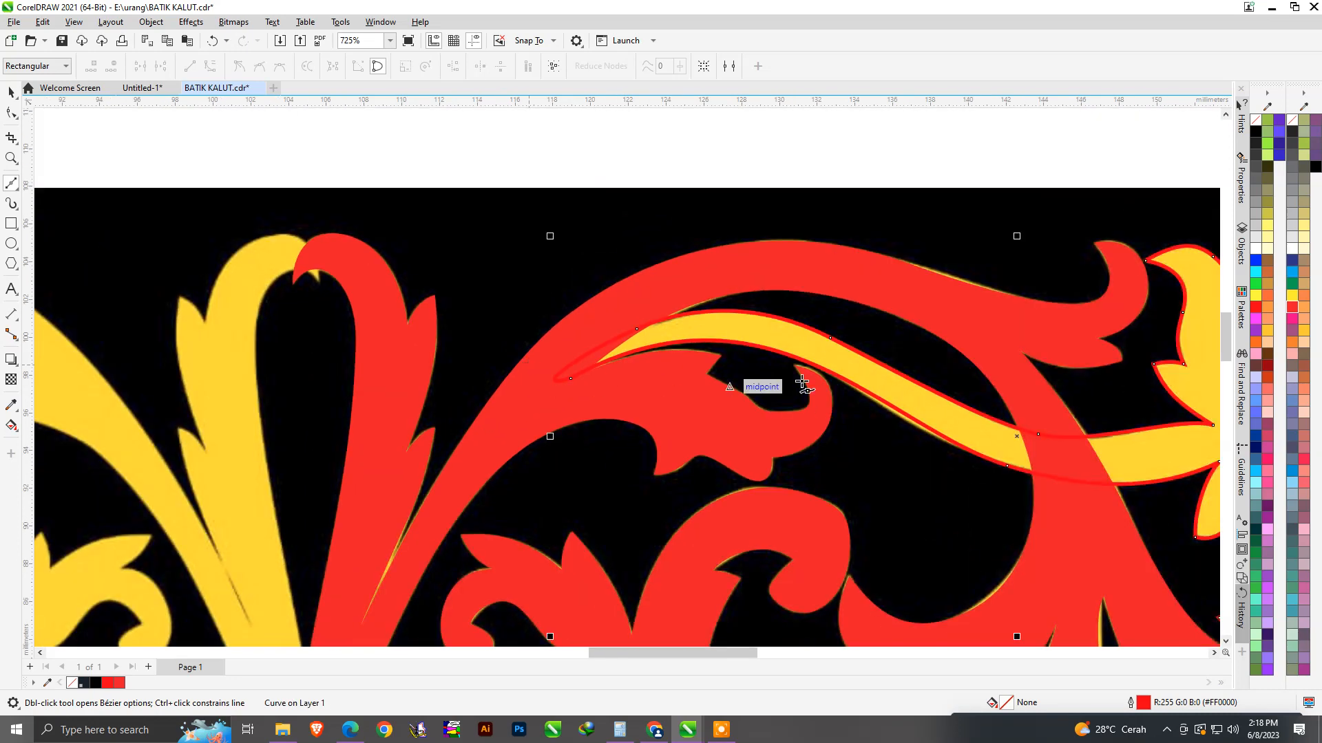
Fit the stem's lower edge to the yellow artwork by adding a node and deleting the surplus node near the crossing.
scroll(901, 400, up, 1)
click(11, 115)
scroll(842, 406, up, 1)
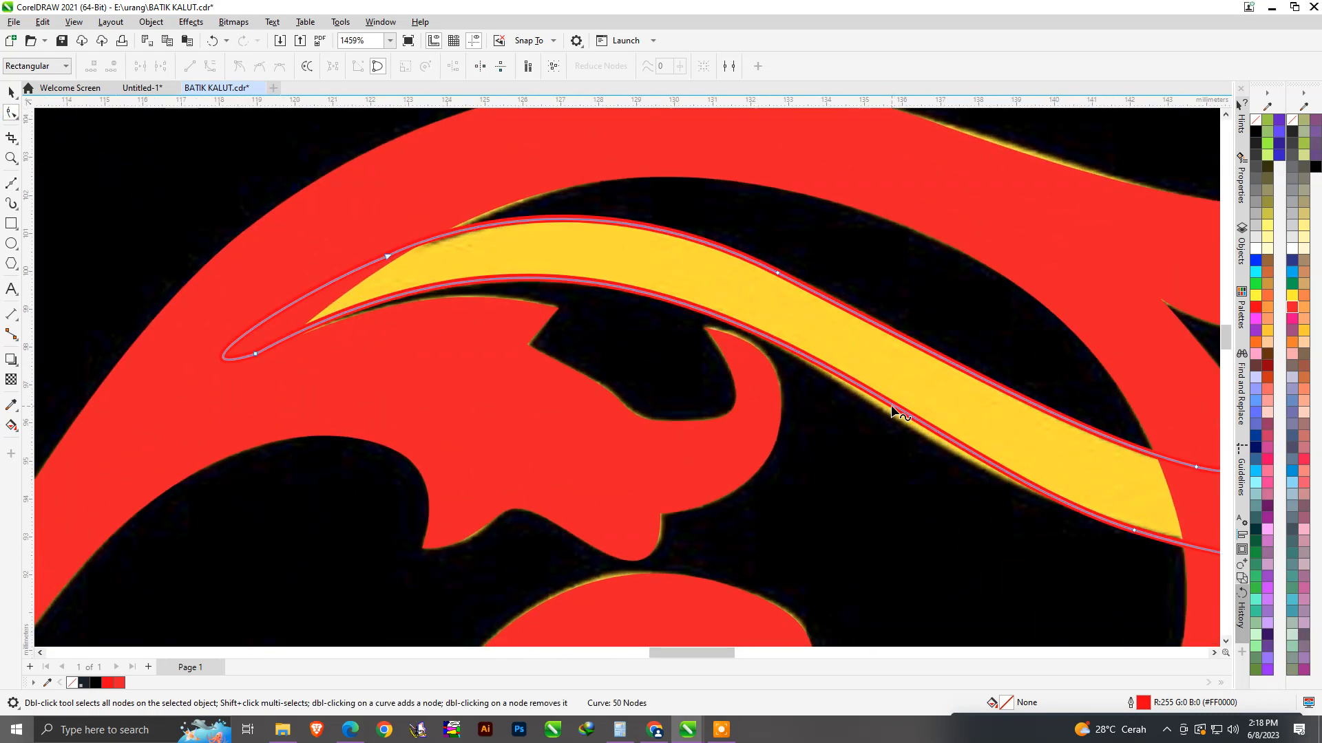
drag(886, 405, 771, 358)
drag(702, 302, 700, 300)
scroll(695, 302, down, 1)
click(967, 452)
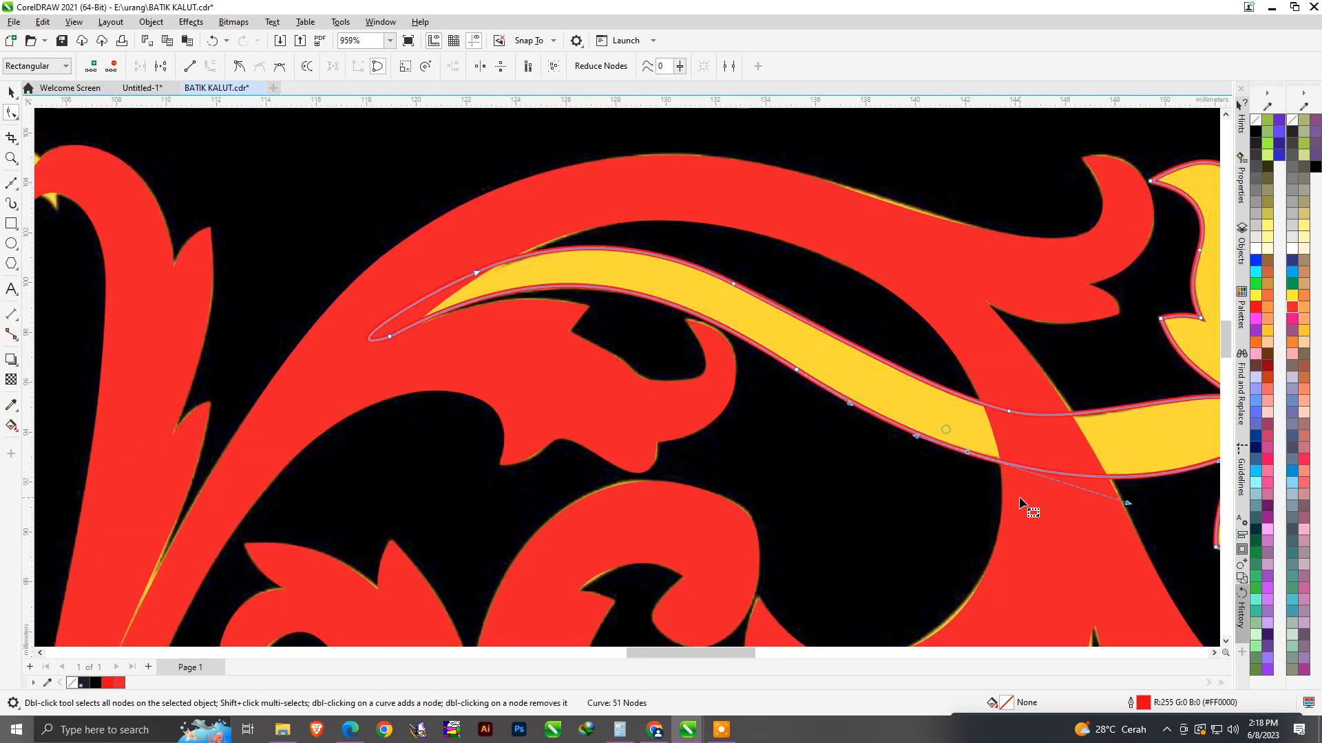
scroll(1016, 500, down, 3)
key(Delete)
Fill the closed flower and stem shape with red.
scroll(823, 407, down, 4)
key(space)
click(1291, 311)
scroll(767, 520, down, 1)
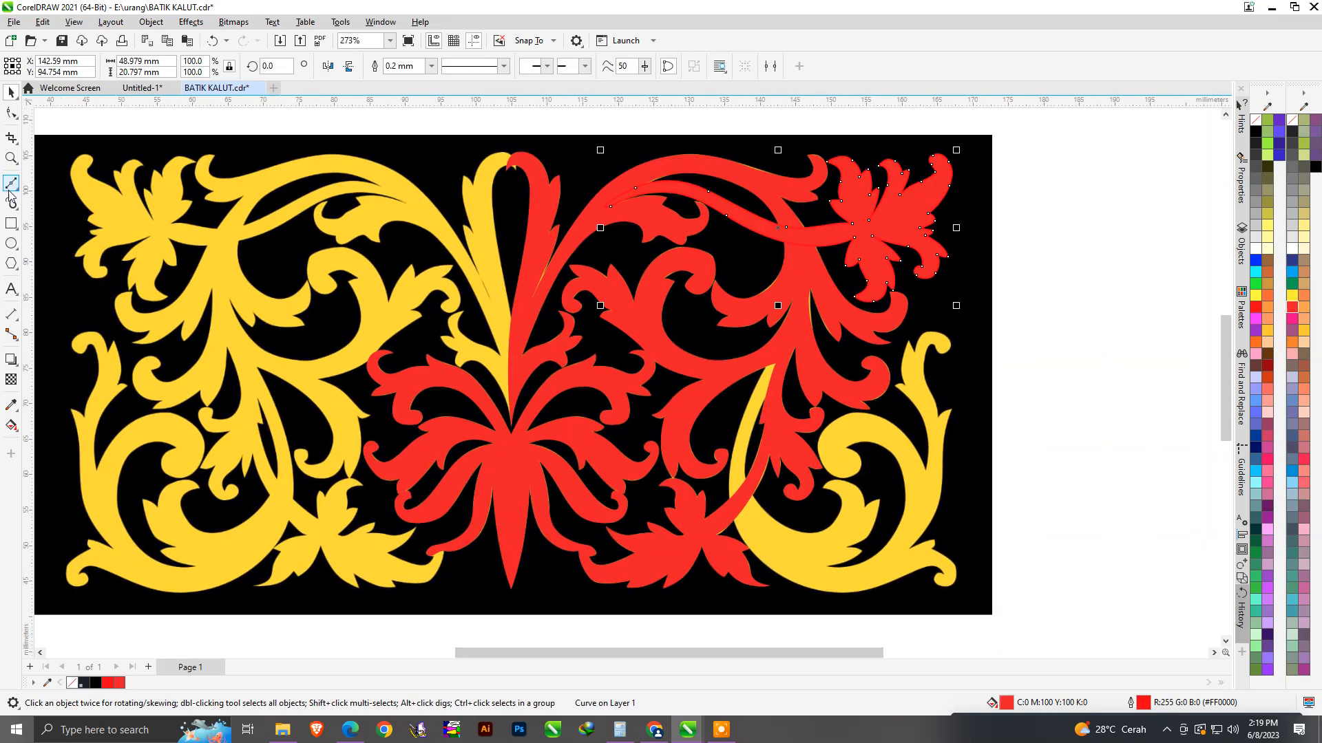
Reshape the red branch's edge at the narrow upper gap to cover the exposed yellow sliver.
click(10, 190)
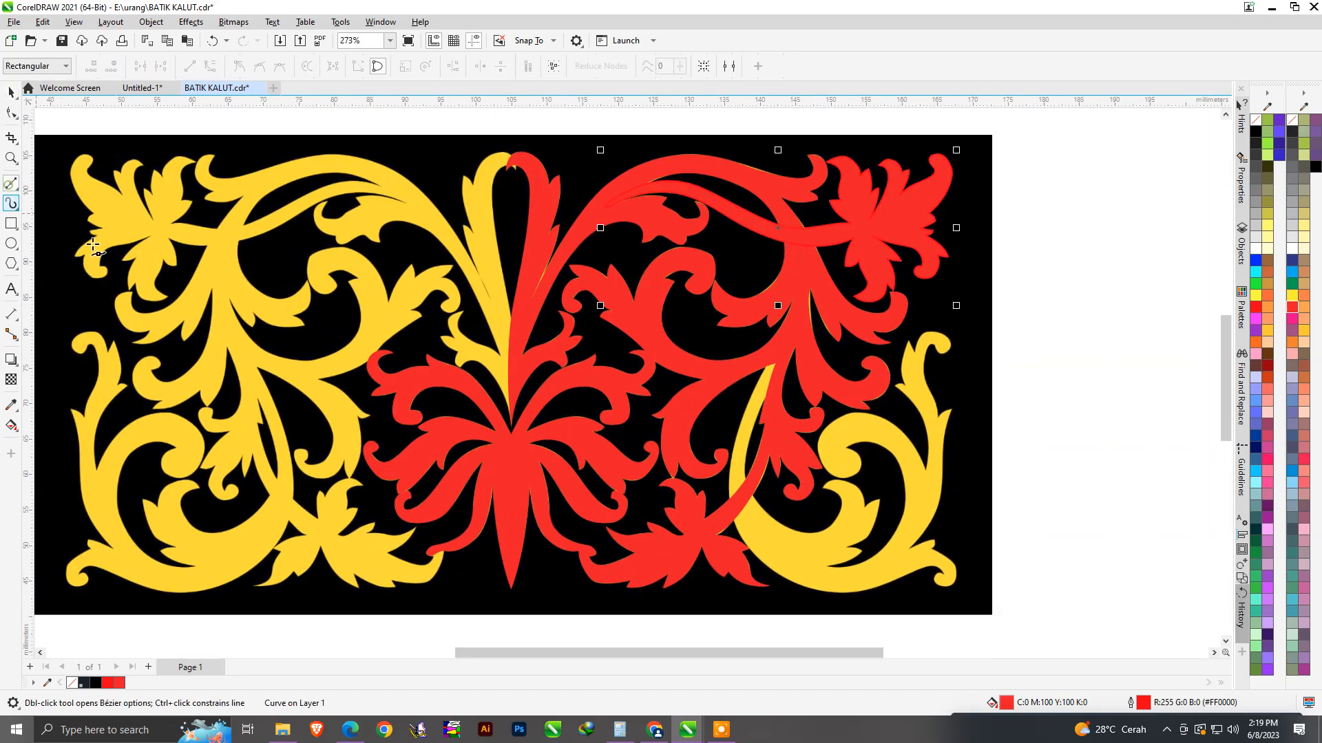
scroll(398, 353, down, 1)
scroll(653, 271, up, 2)
scroll(654, 271, up, 4)
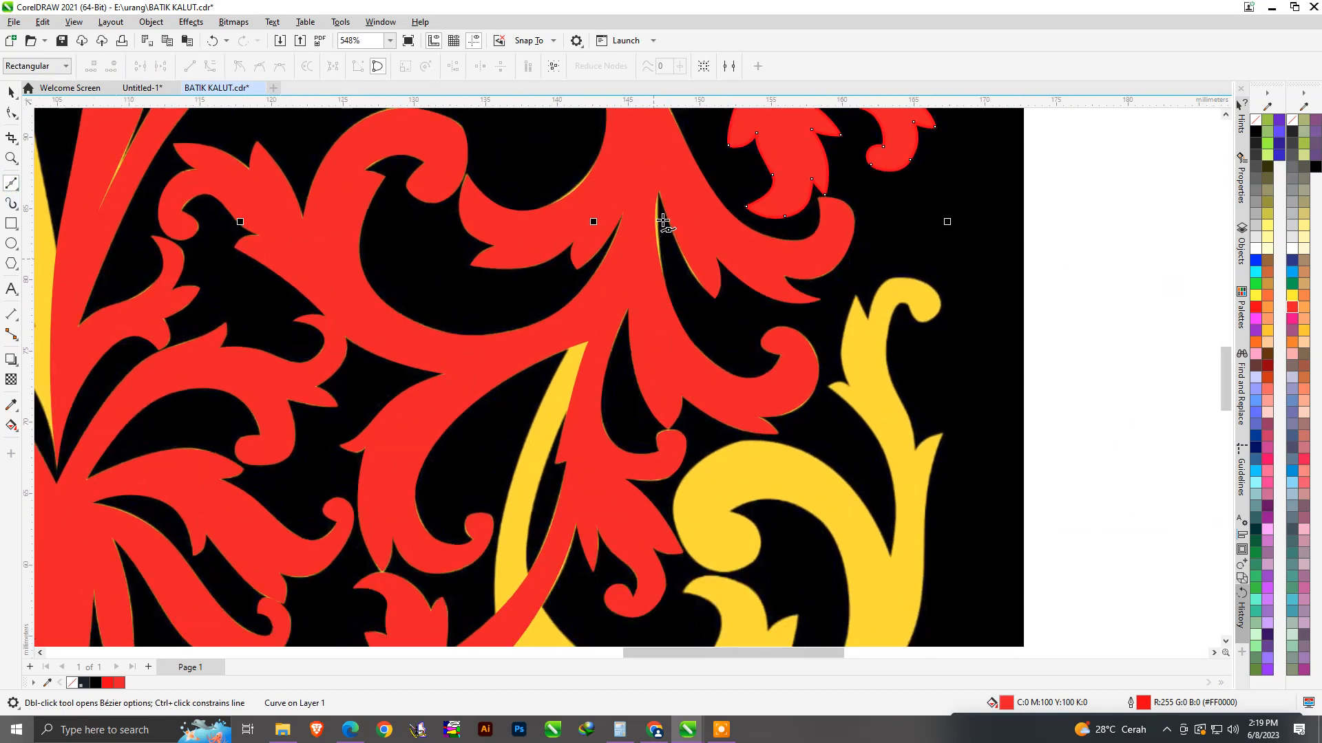
click(10, 114)
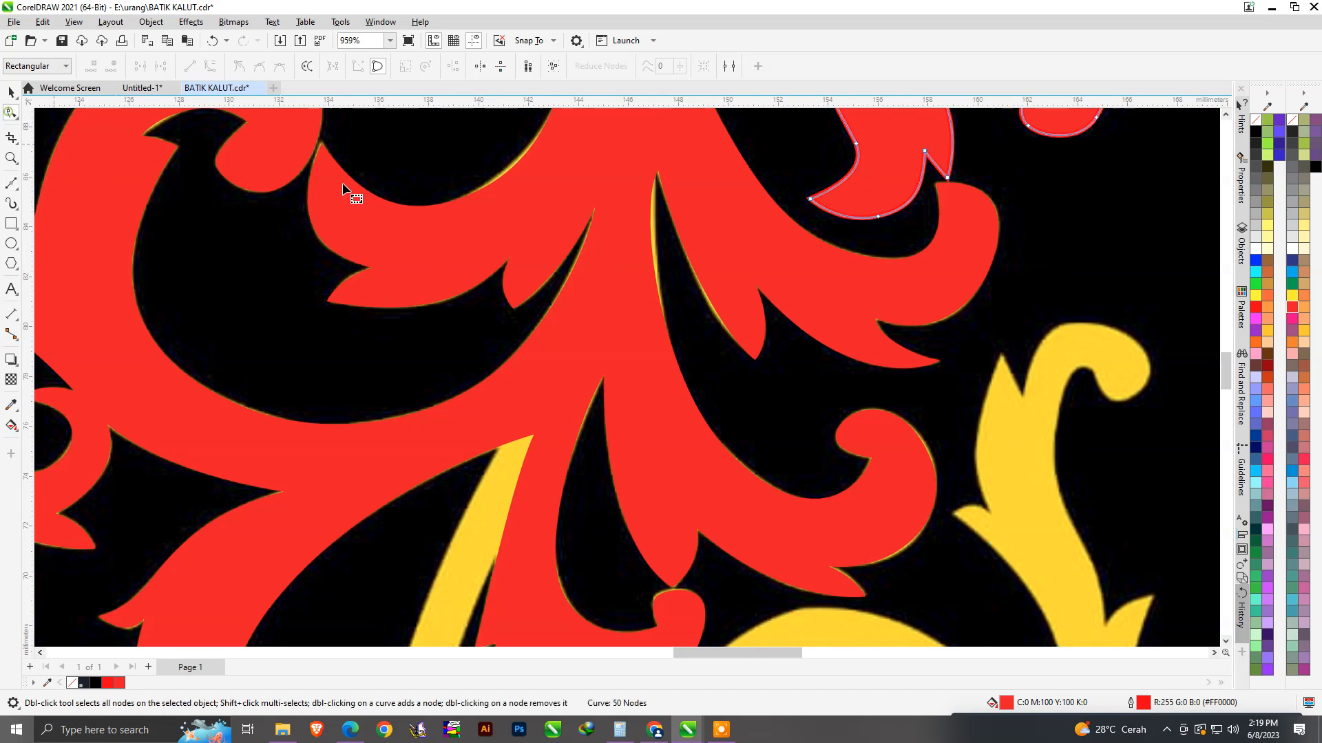
click(611, 214)
click(658, 172)
drag(637, 200, 651, 232)
scroll(597, 291, down, 4)
Start a new Bézier outline on the right yellow scroll, tracing its small side tip and inner edge down to the fork.
click(11, 93)
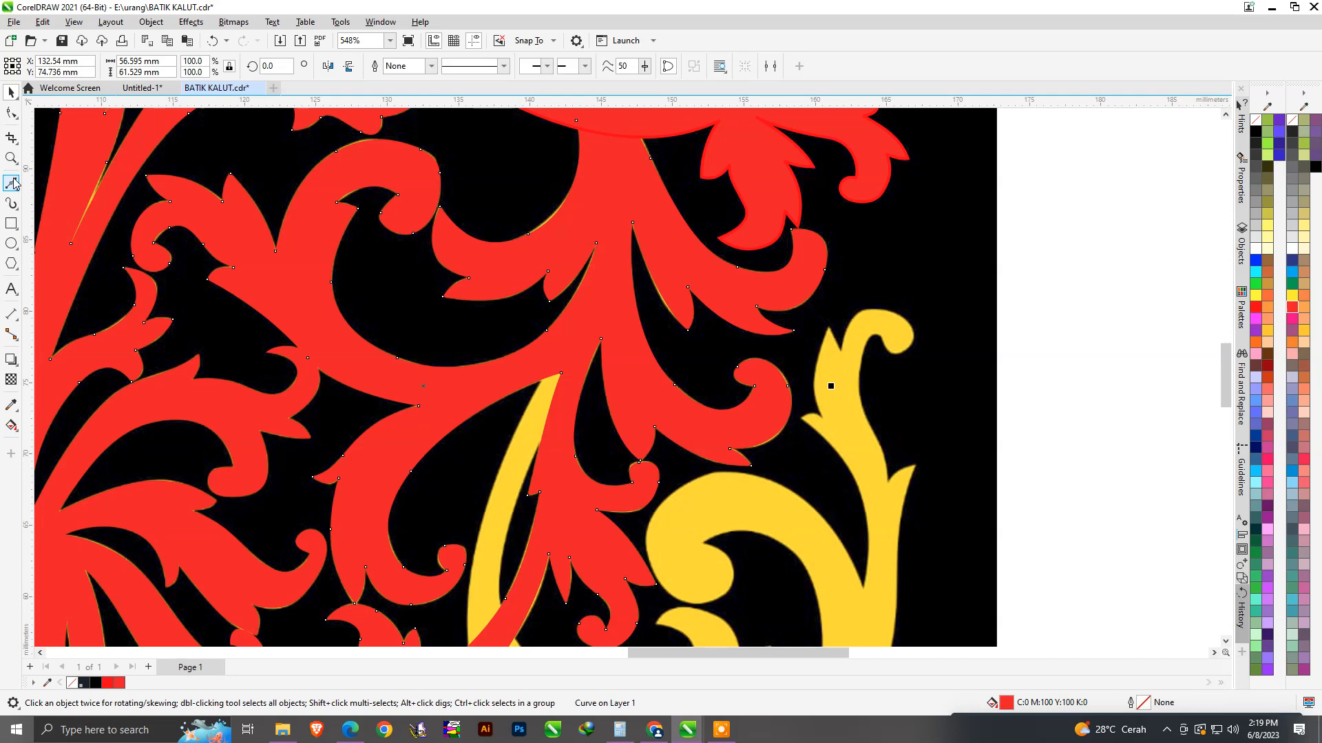
click(13, 183)
scroll(682, 341, down, 3)
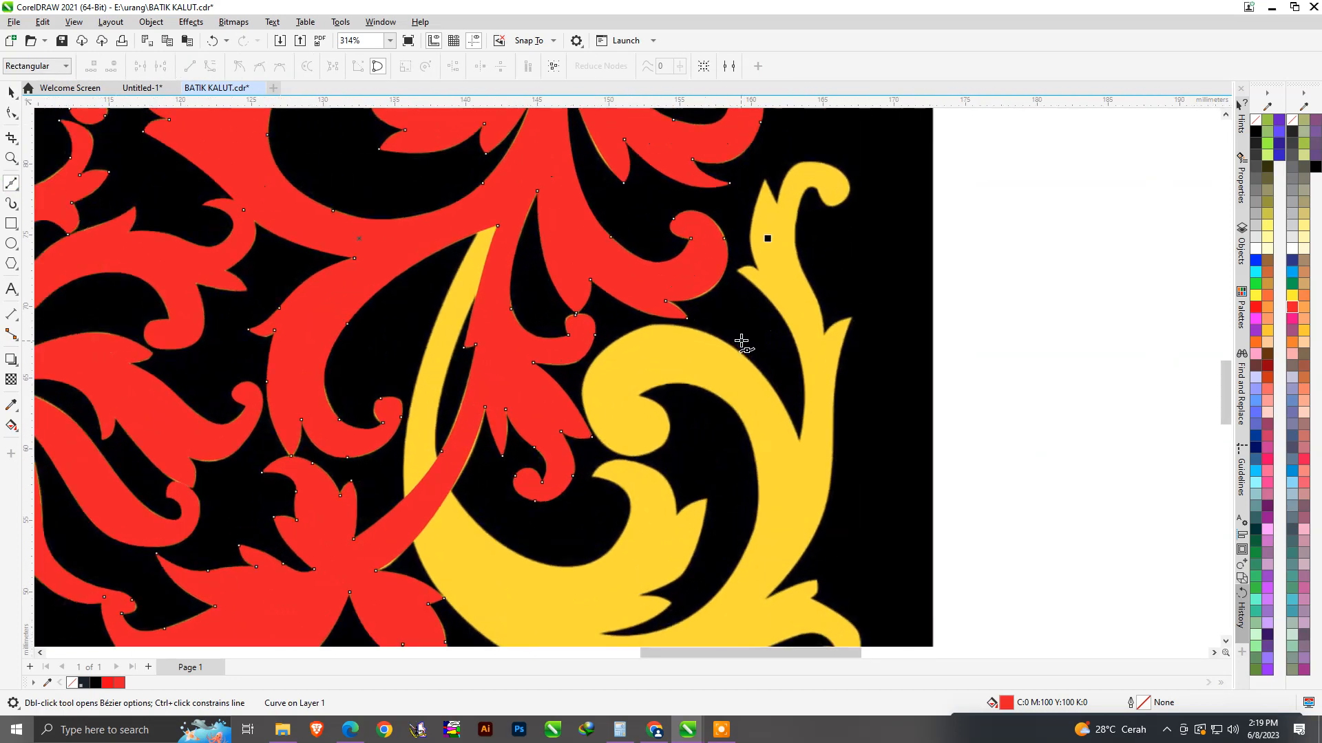
scroll(741, 342, up, 7)
click(756, 276)
drag(672, 275, 634, 307)
drag(791, 337, 798, 506)
Trace the large scroll's upper edge from the fork around the outside of its rounded curl.
scroll(819, 271, down, 7)
scroll(809, 212, down, 4)
scroll(826, 386, up, 4)
scroll(586, 214, up, 2)
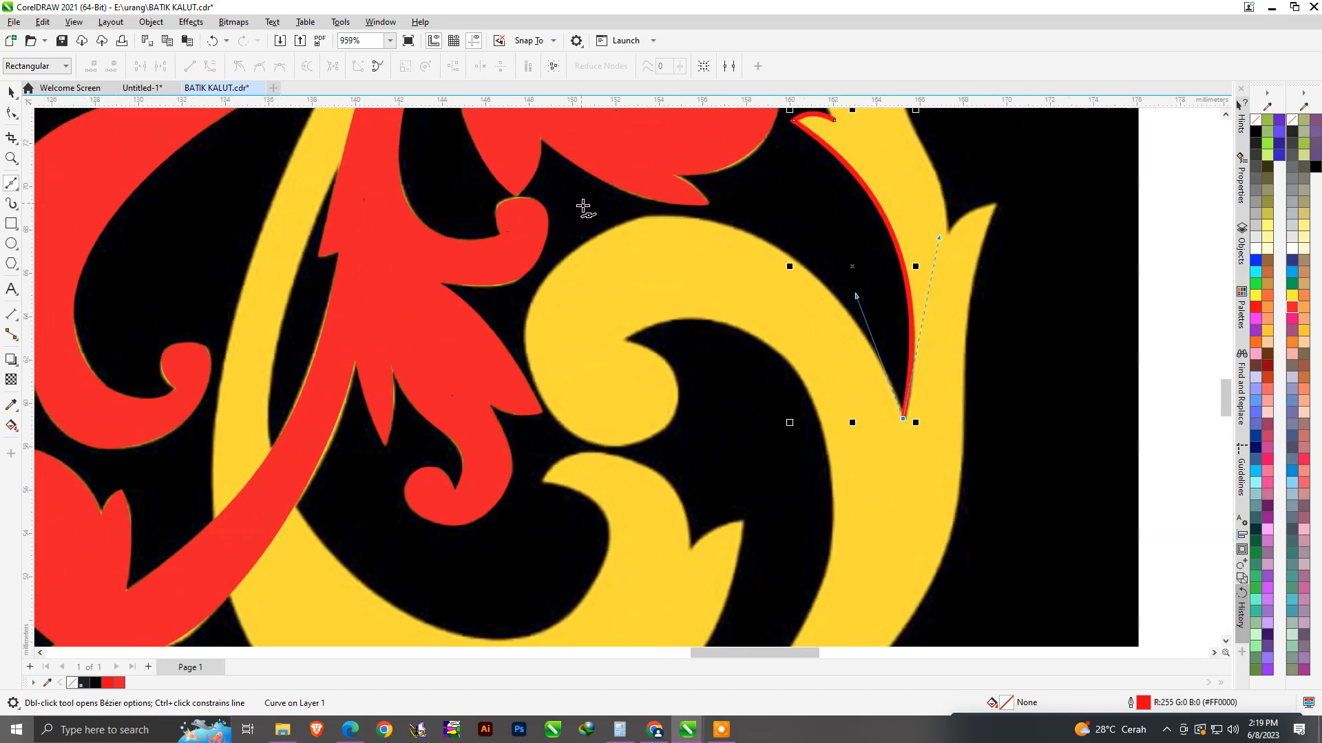
drag(639, 218, 498, 233)
scroll(573, 314, up, 2)
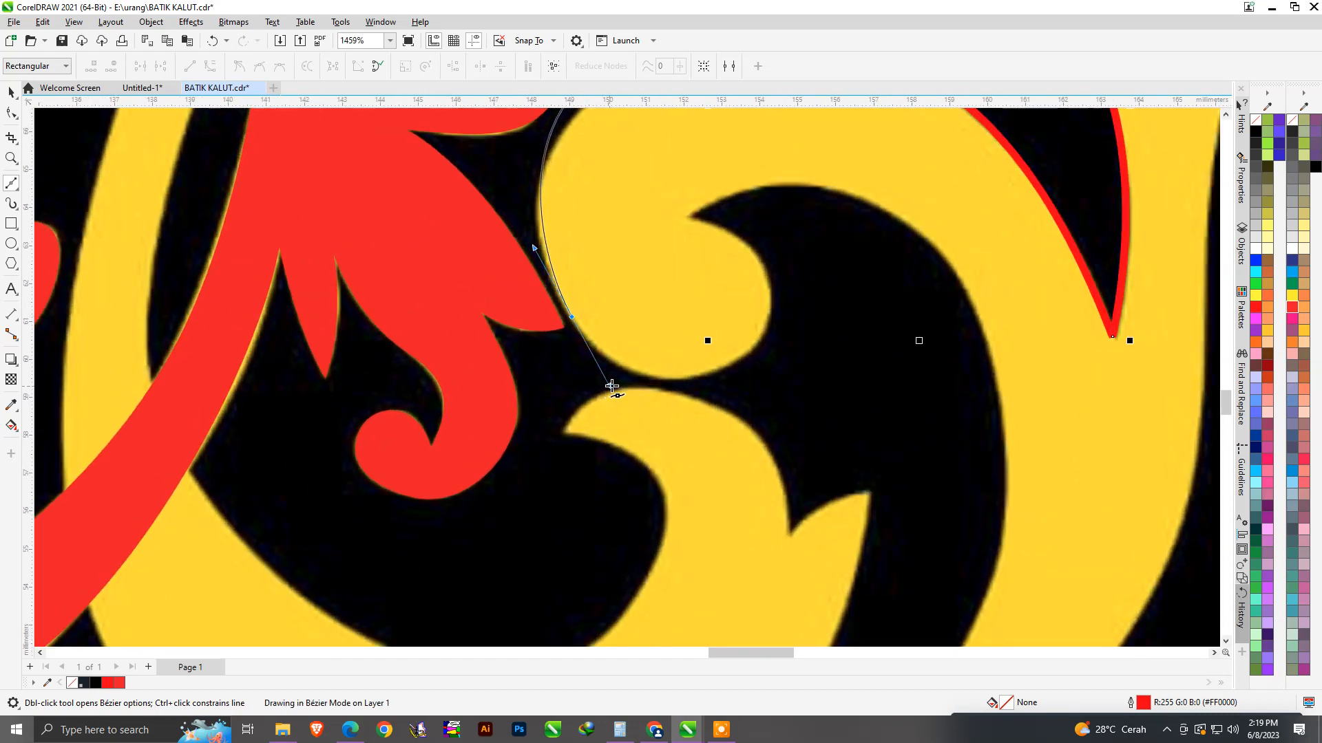
drag(761, 335, 792, 274)
Trace the large scroll's inner edge down to the pointed end of the dark gap beneath the inner leaf.
drag(979, 321, 1032, 475)
scroll(972, 431, down, 2)
scroll(971, 431, up, 1)
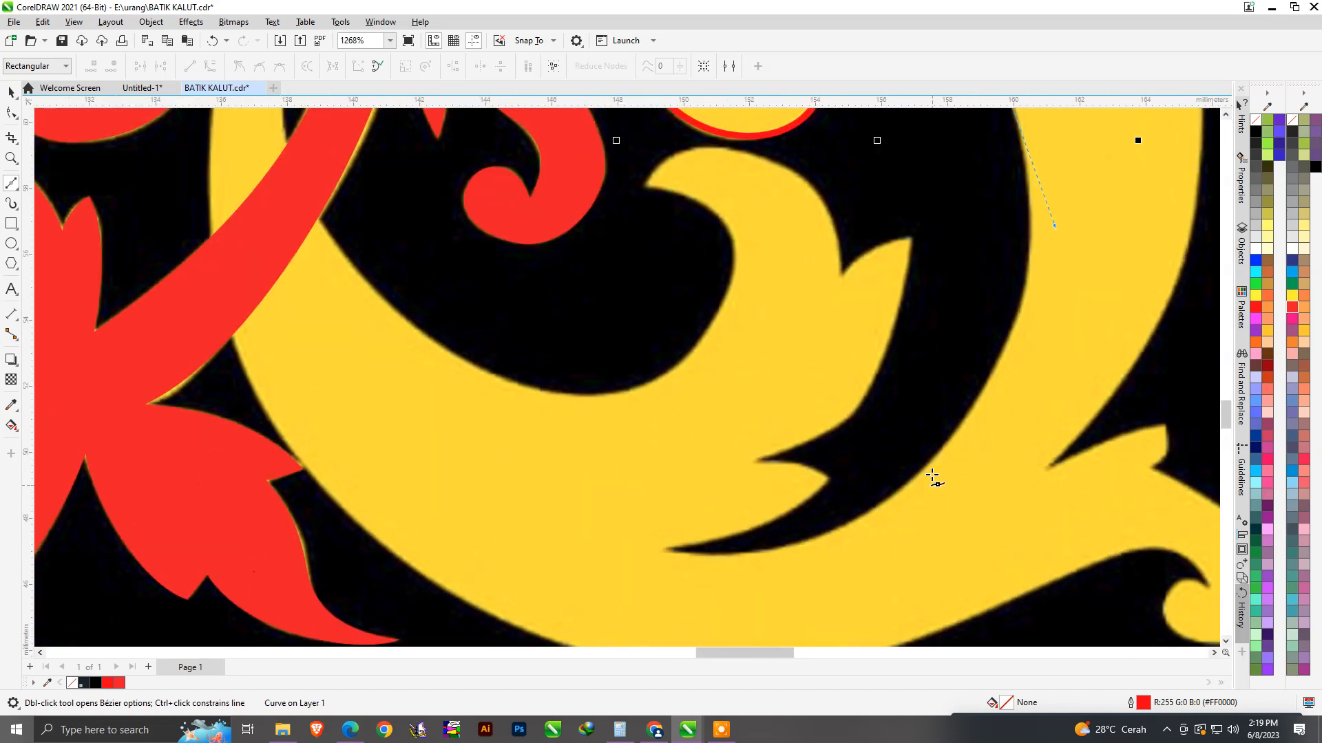
drag(935, 460, 856, 540)
scroll(776, 516, up, 1)
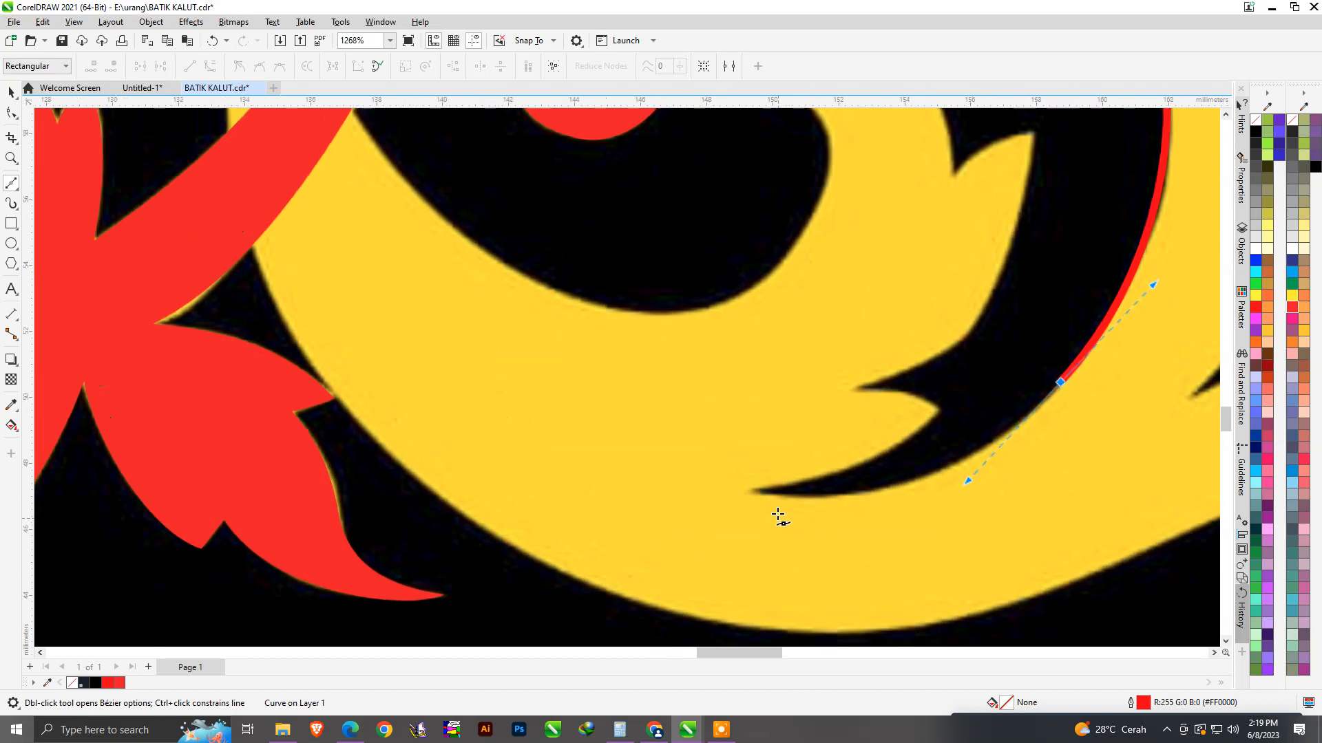
drag(753, 494, 647, 480)
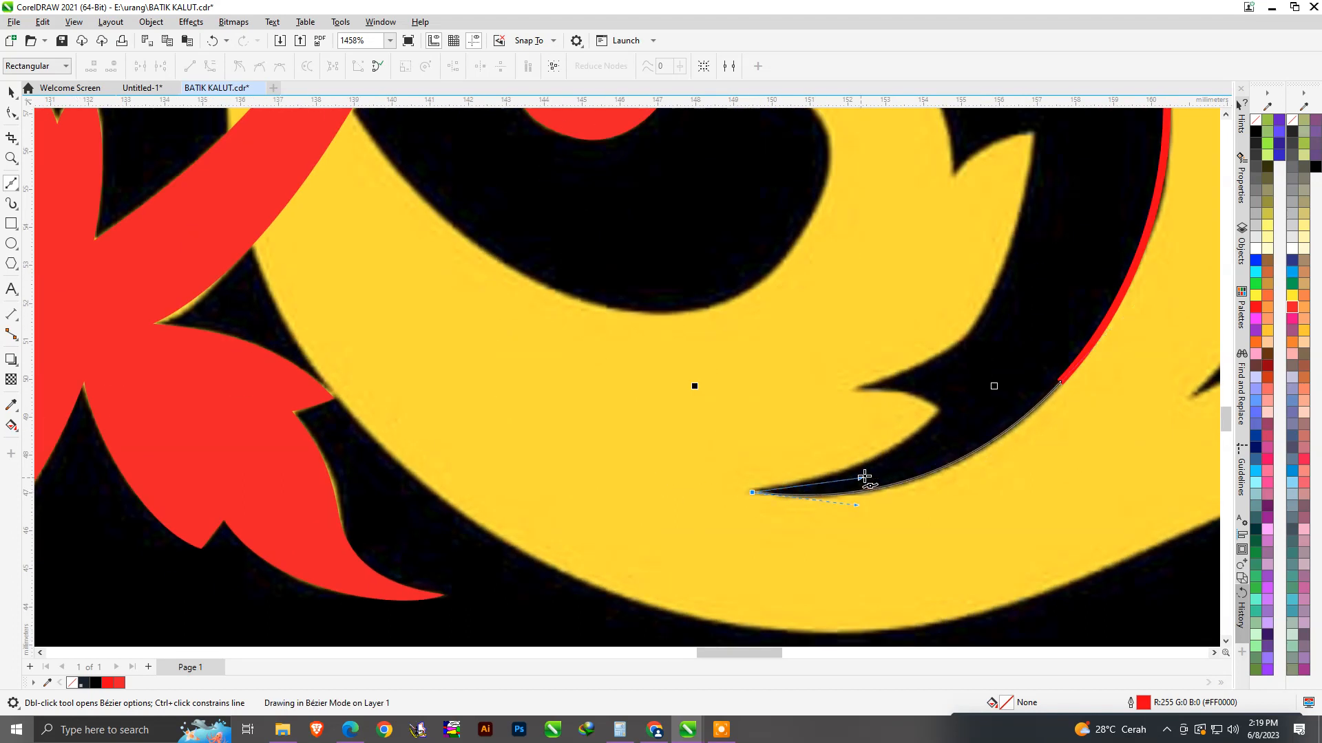
Trace the inner leaf's lower lobe and notch, continuing up its outer edge to the upper pointed tip.
drag(860, 480, 876, 470)
drag(922, 397, 963, 322)
scroll(959, 363, down, 4)
scroll(927, 384, up, 5)
drag(971, 202, 936, 203)
Trace the inner leaf's rounded top from the upper notch to its curled tip and turn the curve back sharply.
scroll(915, 339, down, 3)
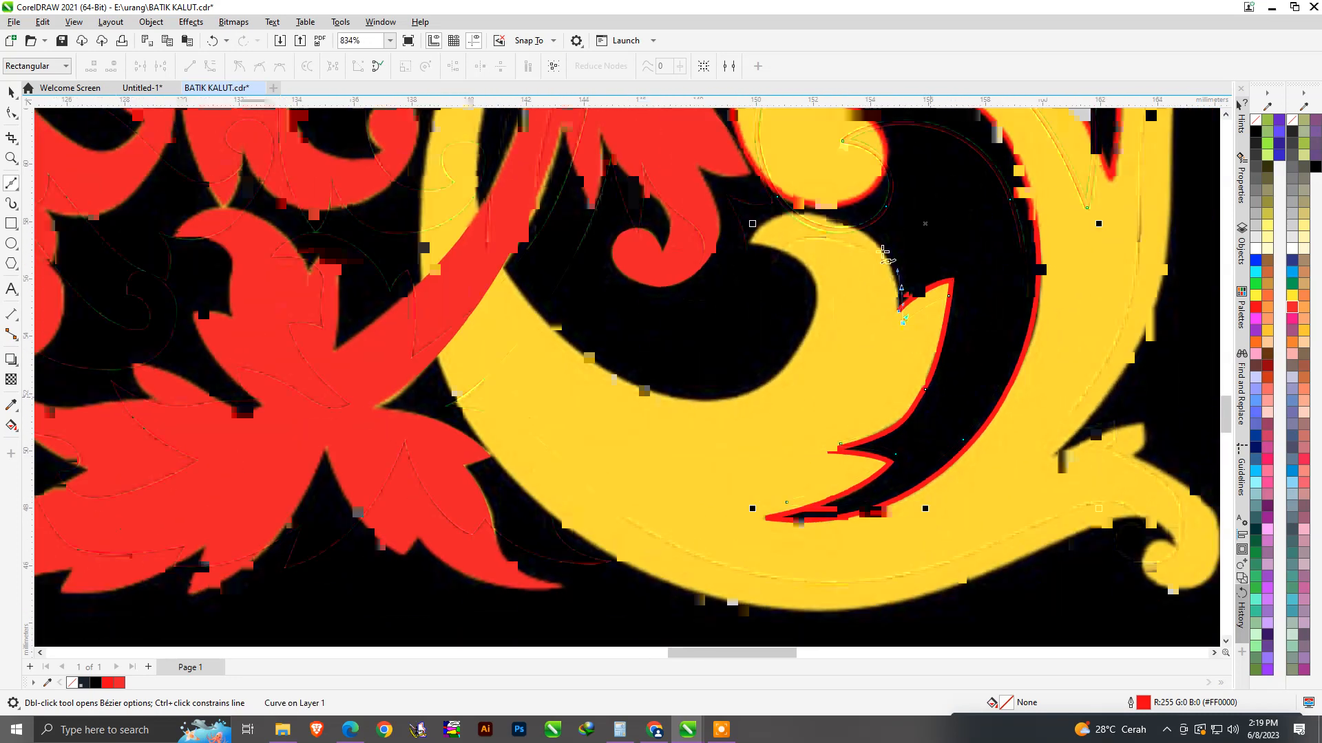
scroll(886, 254, up, 5)
drag(914, 254, 784, 218)
drag(686, 322, 660, 386)
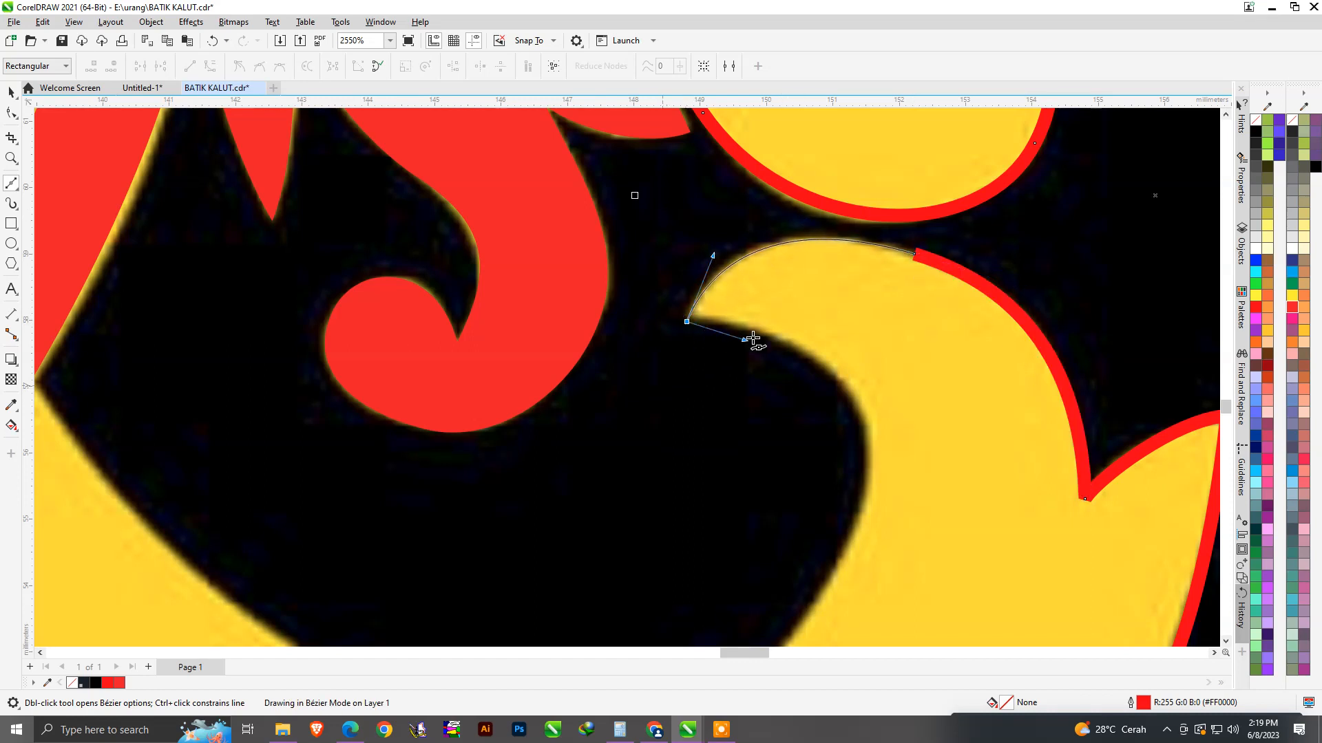
drag(753, 338, 786, 332)
Trace the inner leaf's underside from its curled tip around to the lowest point of the rounded dark hollow.
drag(863, 490, 850, 605)
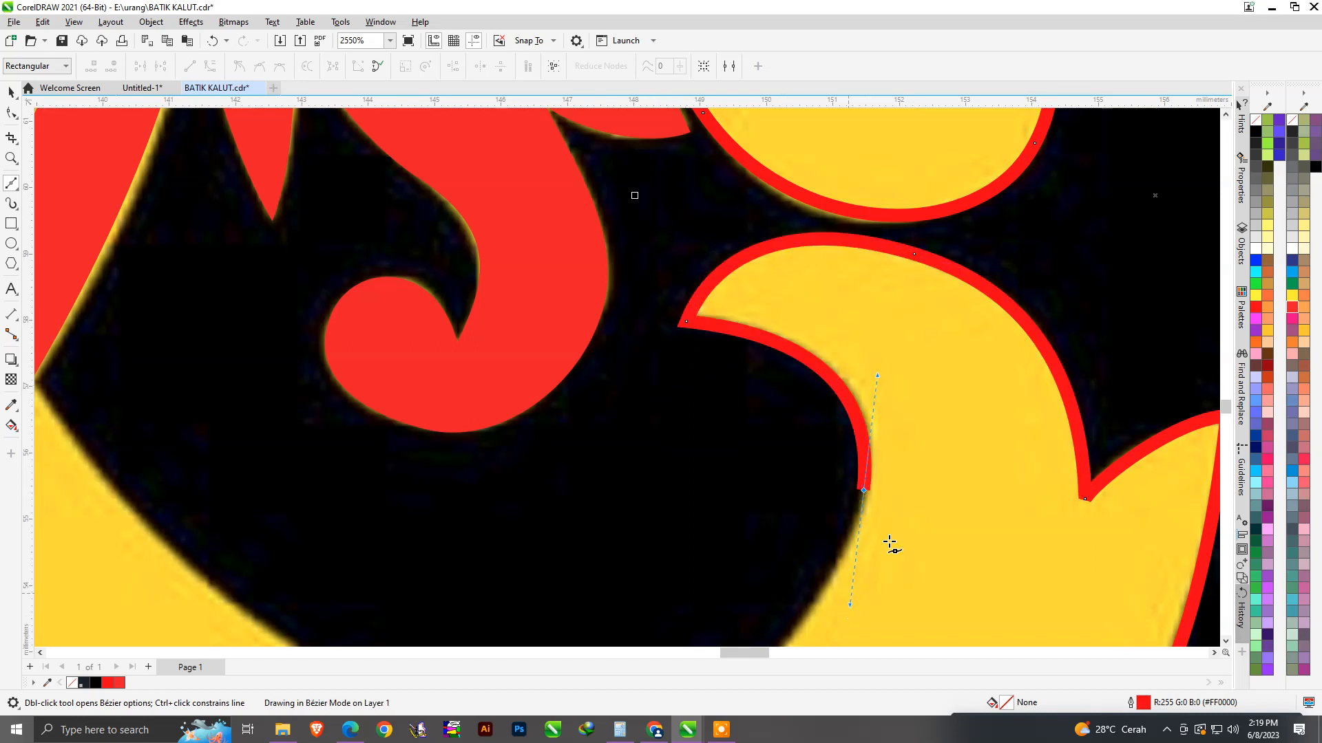
scroll(988, 356, down, 5)
scroll(775, 547, up, 3)
drag(786, 549, 672, 551)
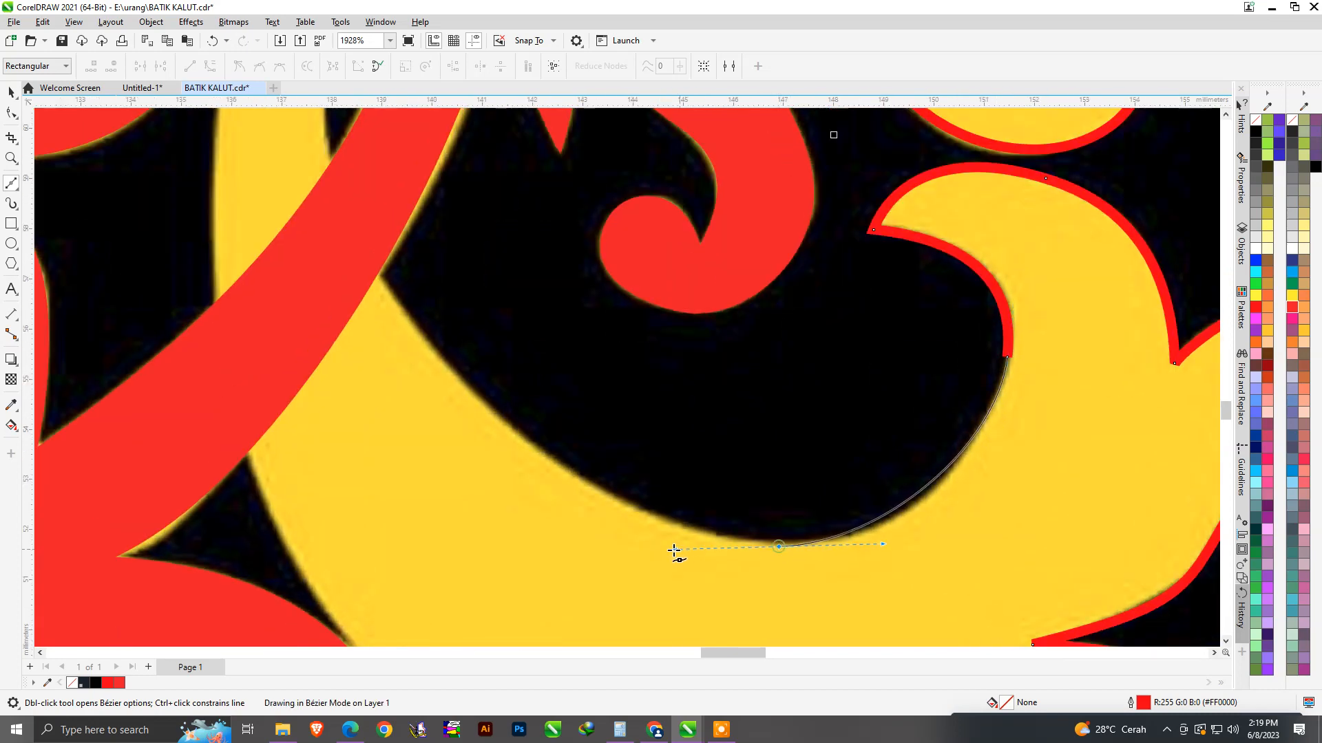
Continue the path from the dark hollow up along the inner edge of the long narrow stem.
scroll(702, 415, down, 3)
scroll(625, 400, up, 2)
drag(604, 392, 552, 271)
scroll(693, 351, down, 2)
scroll(654, 258, up, 2)
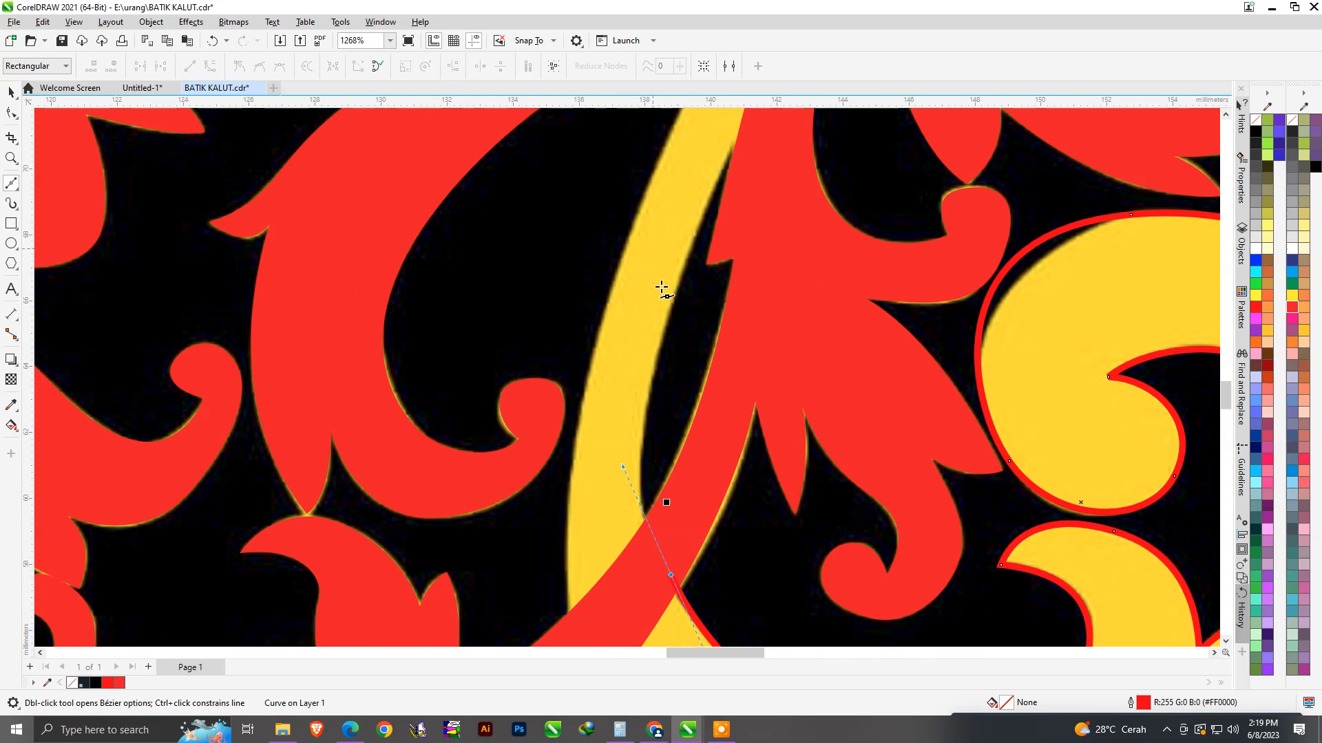
drag(672, 309, 692, 238)
scroll(687, 330, down, 4)
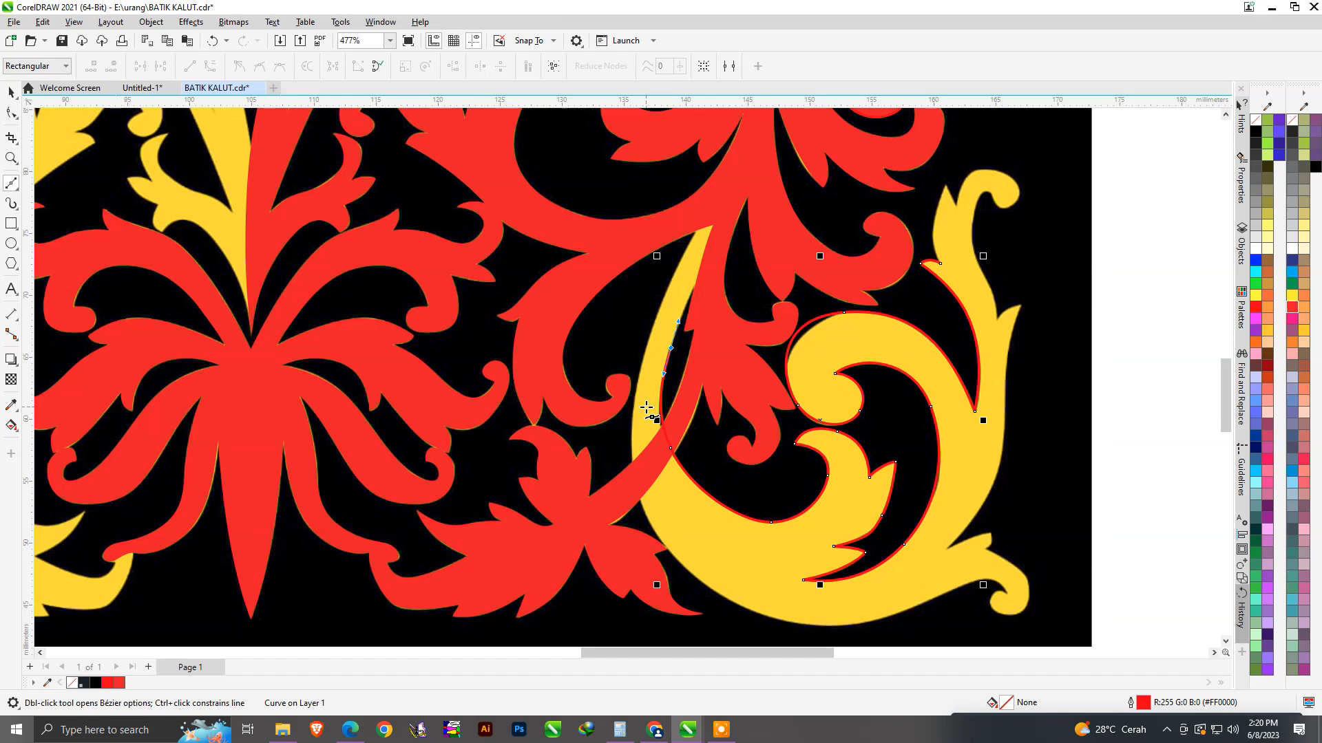
Round the path over the narrow stem's upper end and turn it down along the outer edge.
scroll(645, 407, down, 2)
scroll(706, 278, up, 7)
drag(713, 229, 741, 187)
drag(667, 216, 633, 276)
Trace the stem's outer edge down to the start of the large scroll's lower curve.
scroll(640, 282, down, 3)
scroll(604, 463, up, 3)
drag(621, 380, 603, 511)
scroll(645, 473, down, 2)
drag(675, 499, 800, 605)
Trace the large scroll's bottom edge out to the small corner curl and around the curl's inner hook.
scroll(582, 446, down, 1)
scroll(922, 530, down, 2)
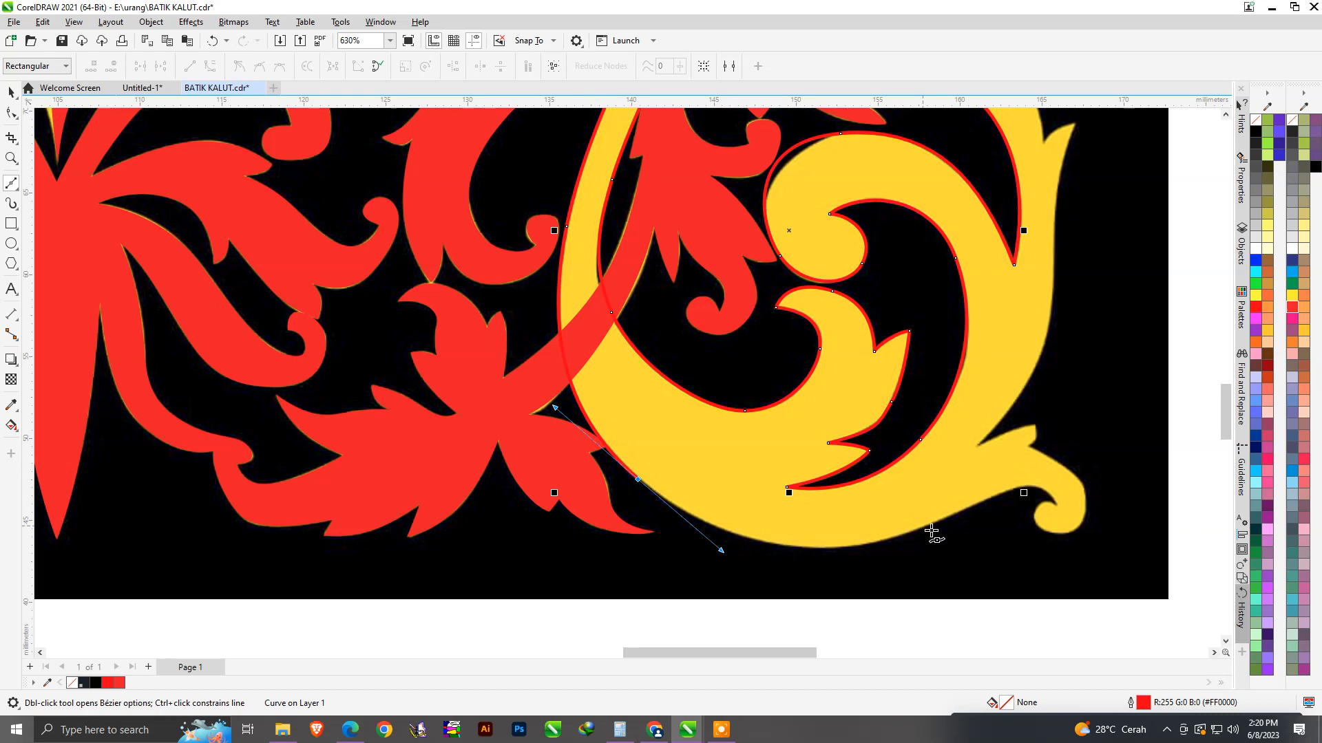
scroll(886, 539, up, 3)
drag(888, 529, 1039, 475)
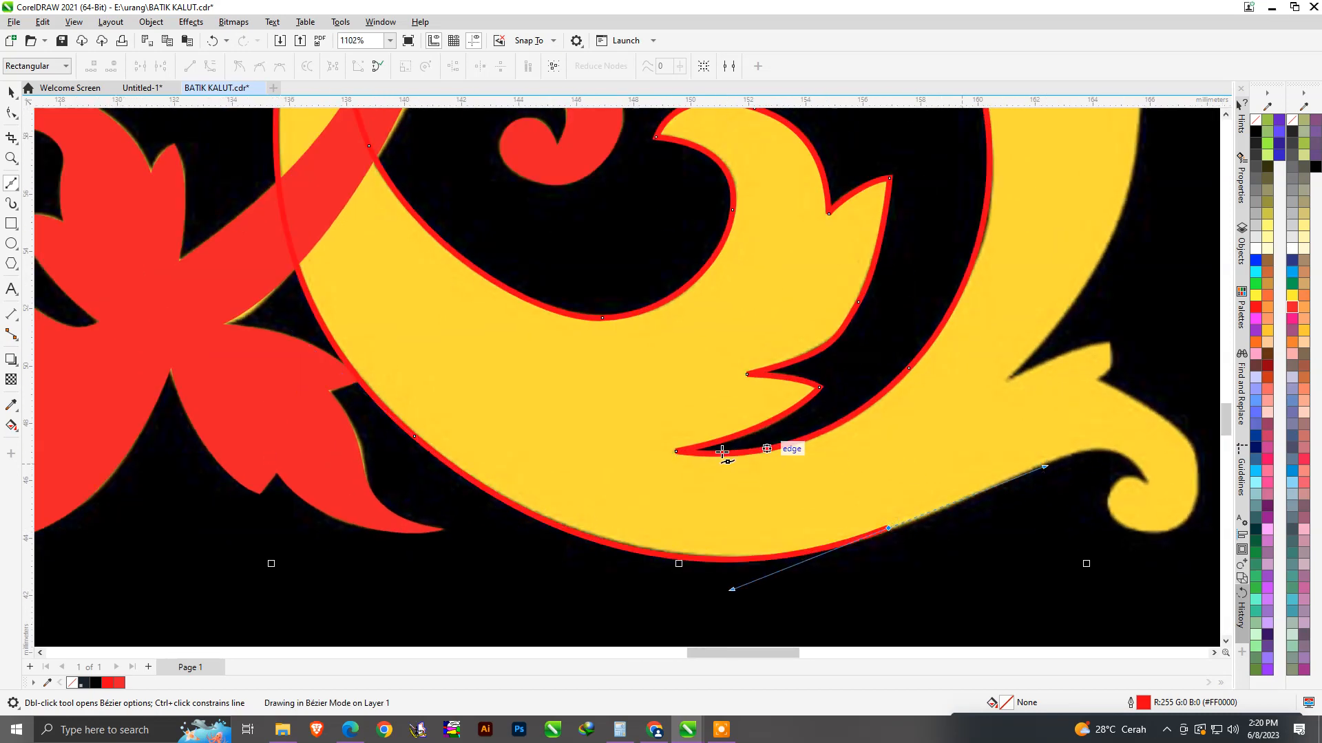
scroll(1012, 487, down, 2)
scroll(974, 463, up, 4)
mouse_move(920, 404)
mouse_down()
mouse_move(985, 419)
mouse_move(948, 448)
mouse_up()
drag(903, 502, 899, 557)
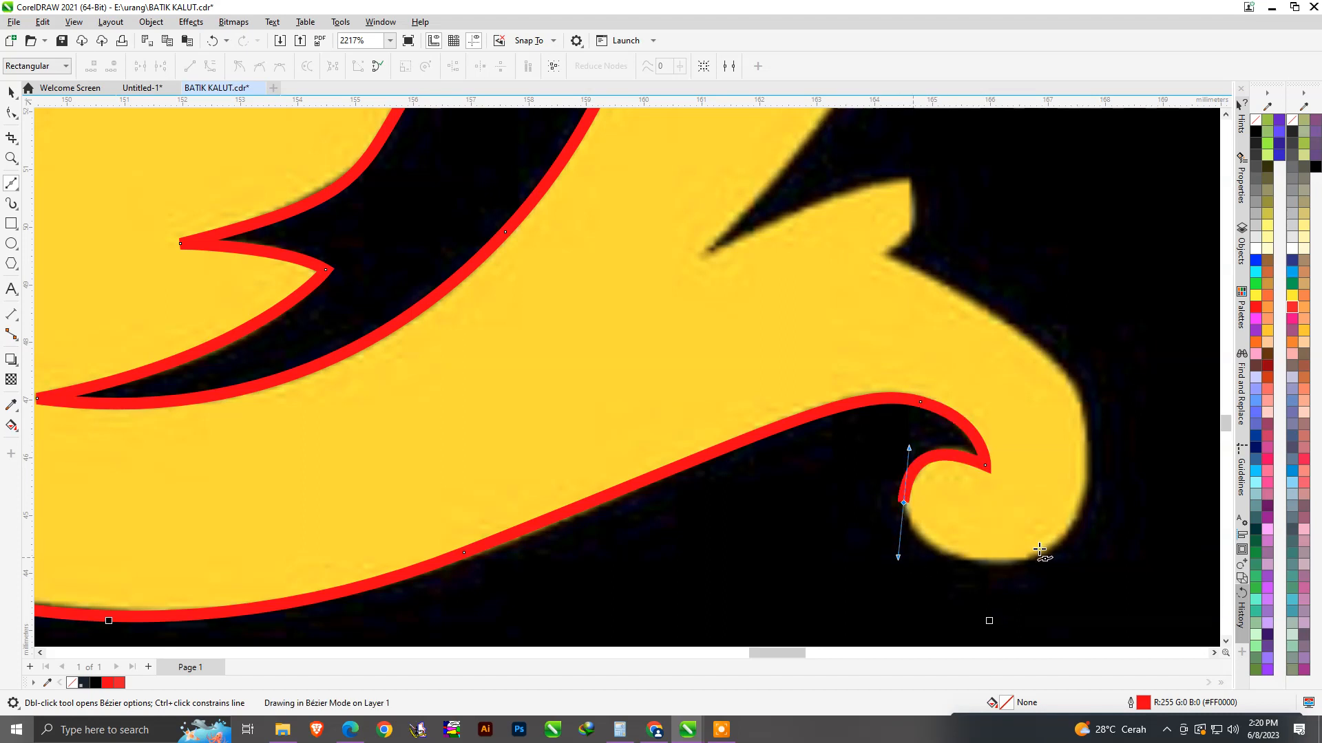
Trace around the outside of the corner curl, over the small leaf tip and into the pointed gap beside it.
drag(1093, 529, 1115, 496)
scroll(1033, 398, up, 1)
scroll(1044, 384, up, 1)
drag(1044, 377, 971, 326)
click(867, 278)
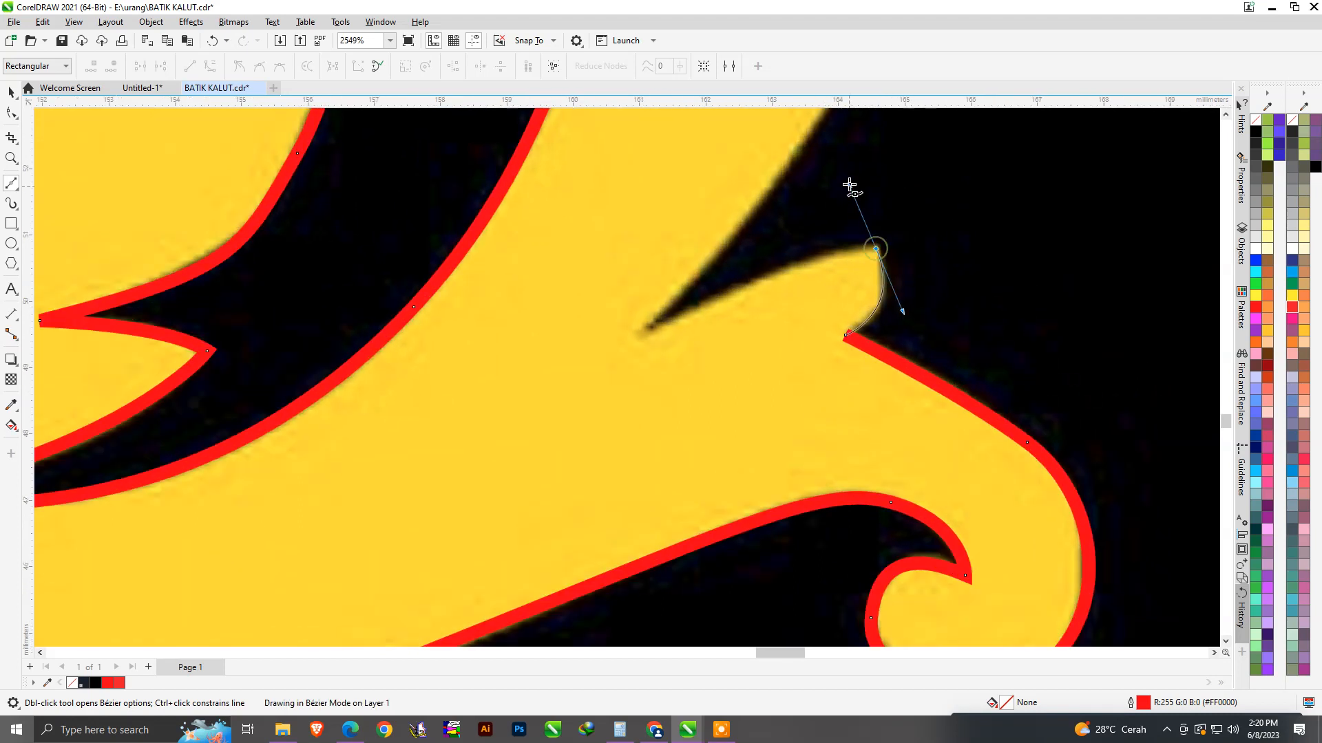
drag(646, 330, 752, 224)
Trace the scroll's outer edge up to the pointed side leaf and down into the notch behind it.
scroll(771, 440, down, 2)
scroll(771, 446, down, 3)
scroll(815, 305, up, 2)
drag(803, 317, 806, 182)
scroll(805, 206, down, 3)
scroll(795, 294, up, 2)
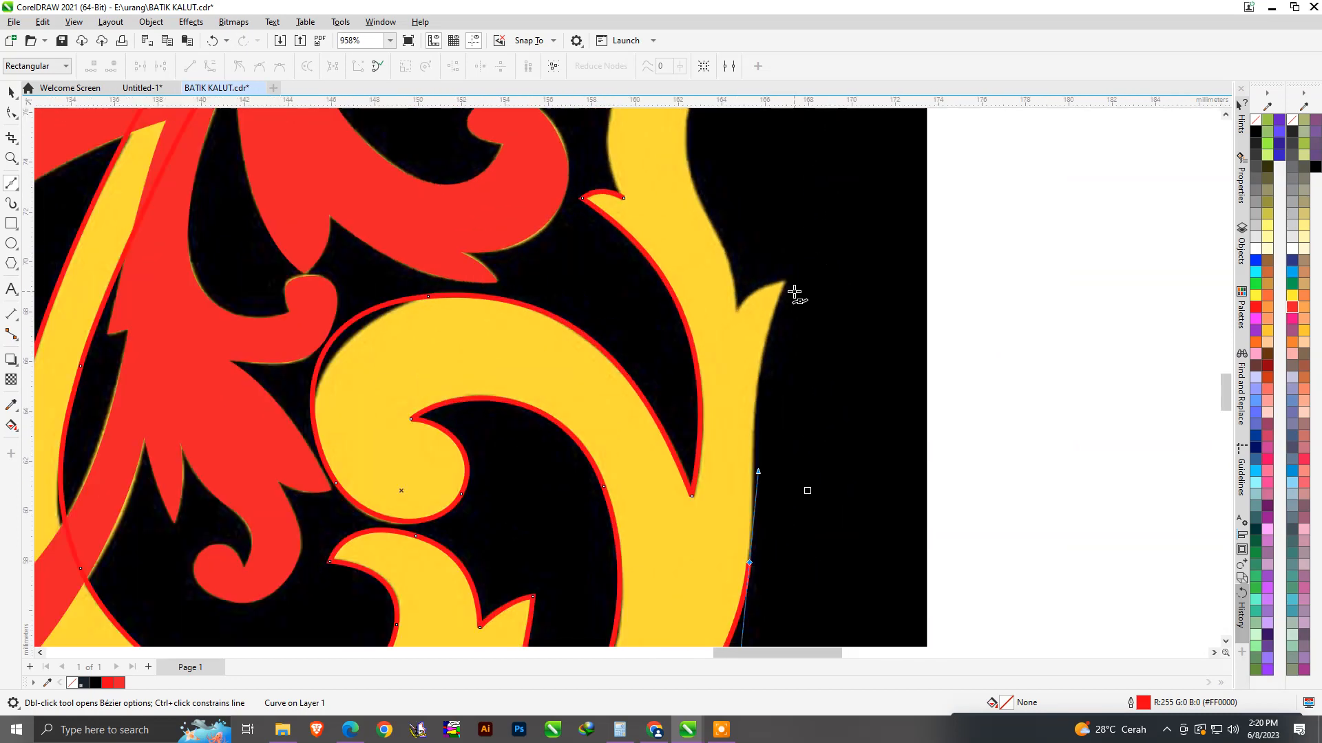
drag(789, 281, 824, 217)
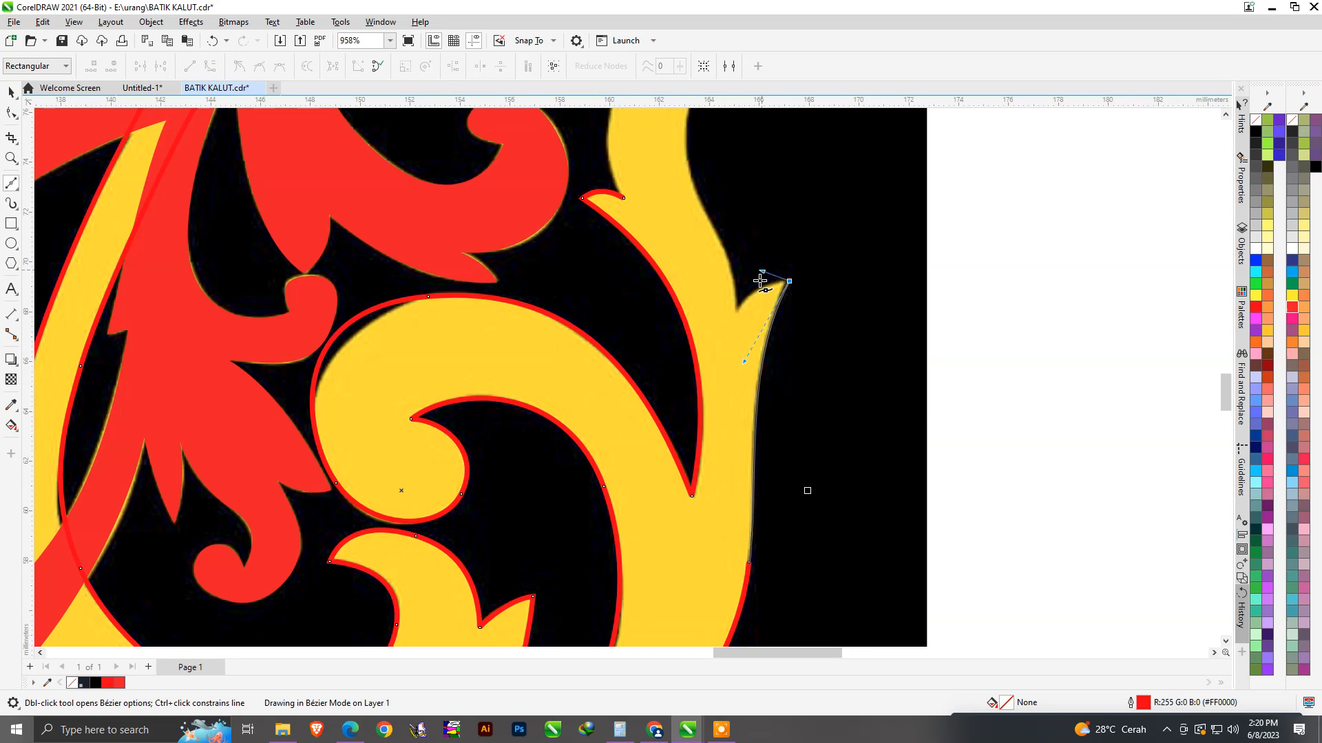
drag(762, 271, 762, 271)
scroll(731, 311, up, 1)
drag(740, 317, 742, 252)
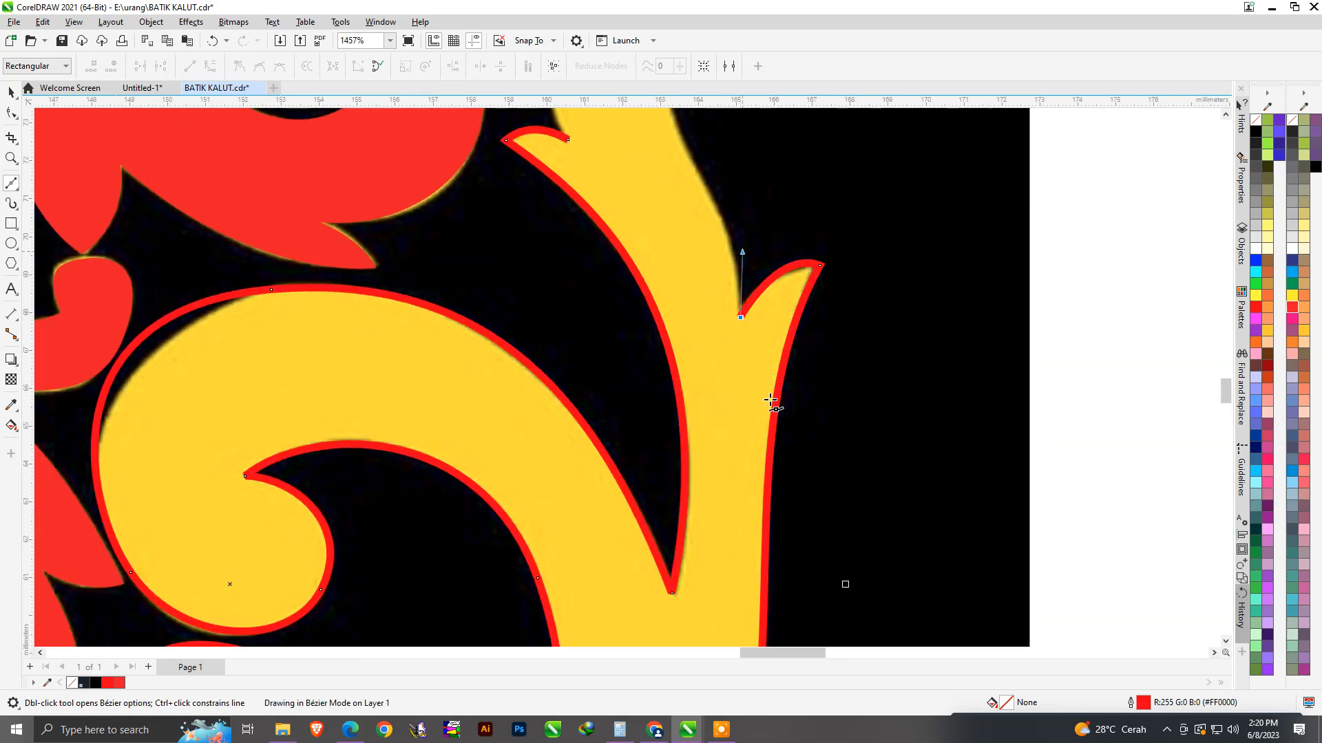
Trace the upper stem's outer edge from the side notch to the top hook and around the underside of its curl.
scroll(768, 364, down, 2)
scroll(730, 338, up, 2)
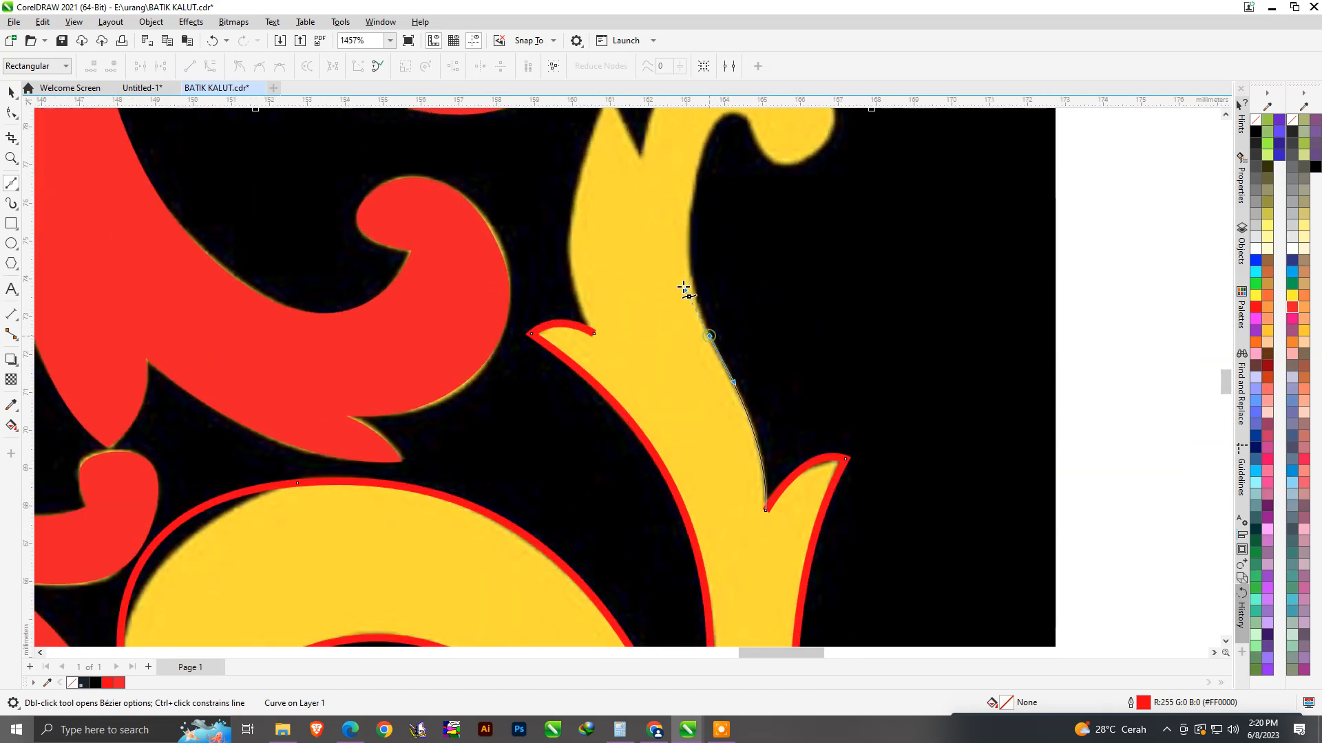
scroll(687, 289, down, 2)
scroll(720, 275, up, 4)
drag(717, 275, 745, 219)
drag(785, 290, 794, 326)
drag(896, 324, 959, 279)
Trace the top curl's outside, the notch and the pointed leaf, and close the outline at the lower leaf.
scroll(879, 230, down, 2)
scroll(840, 201, up, 2)
drag(838, 197, 725, 166)
drag(608, 382, 584, 579)
drag(572, 307, 571, 307)
drag(550, 264, 517, 339)
scroll(590, 257, down, 2)
scroll(576, 404, up, 4)
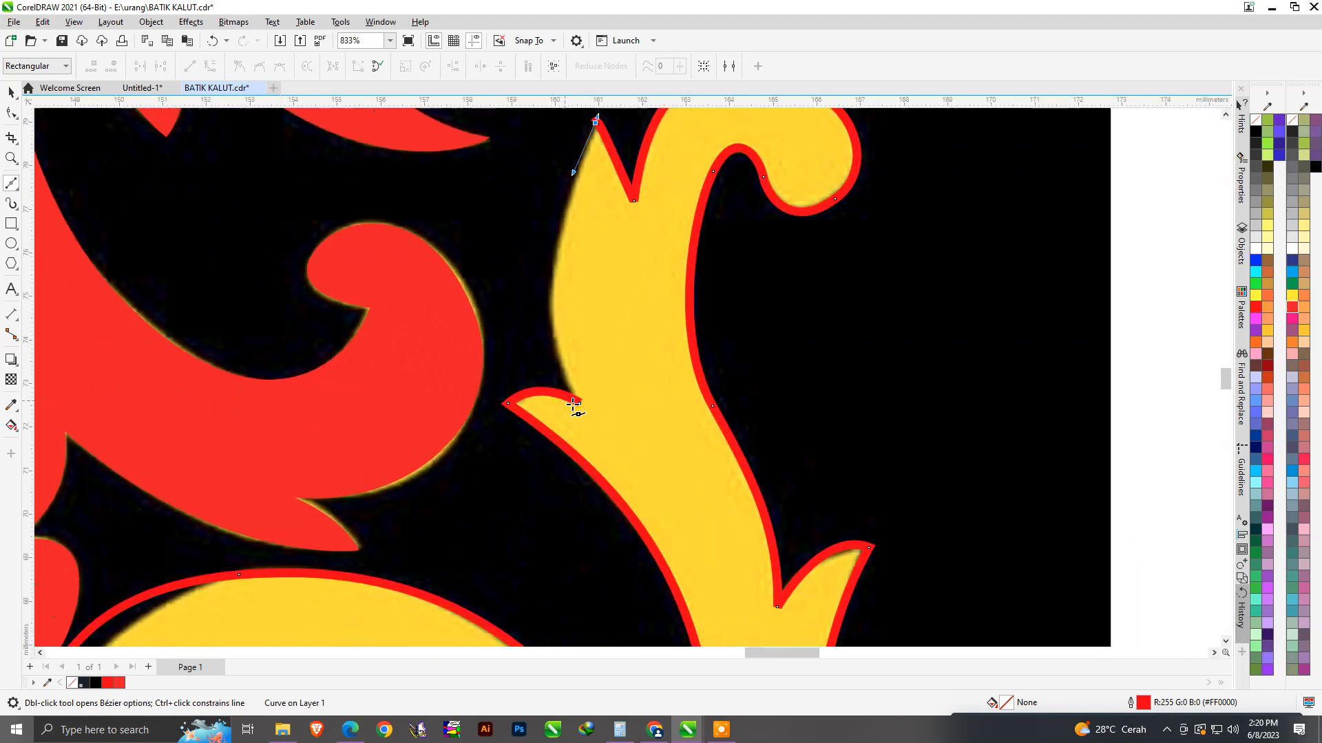
drag(607, 469, 494, 291)
Reshape the outer segment of the large scroll's rounded curl to follow the yellow edge.
scroll(615, 284, down, 4)
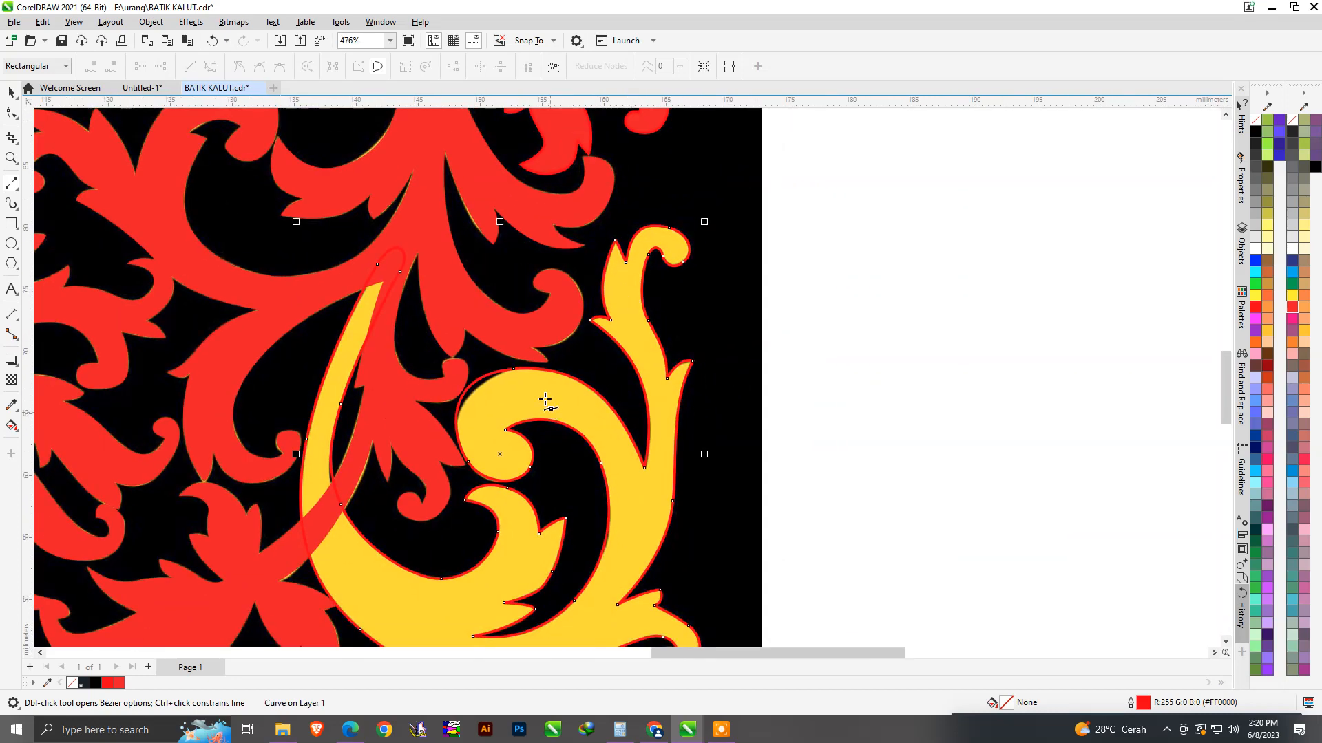
click(11, 113)
scroll(442, 413, up, 2)
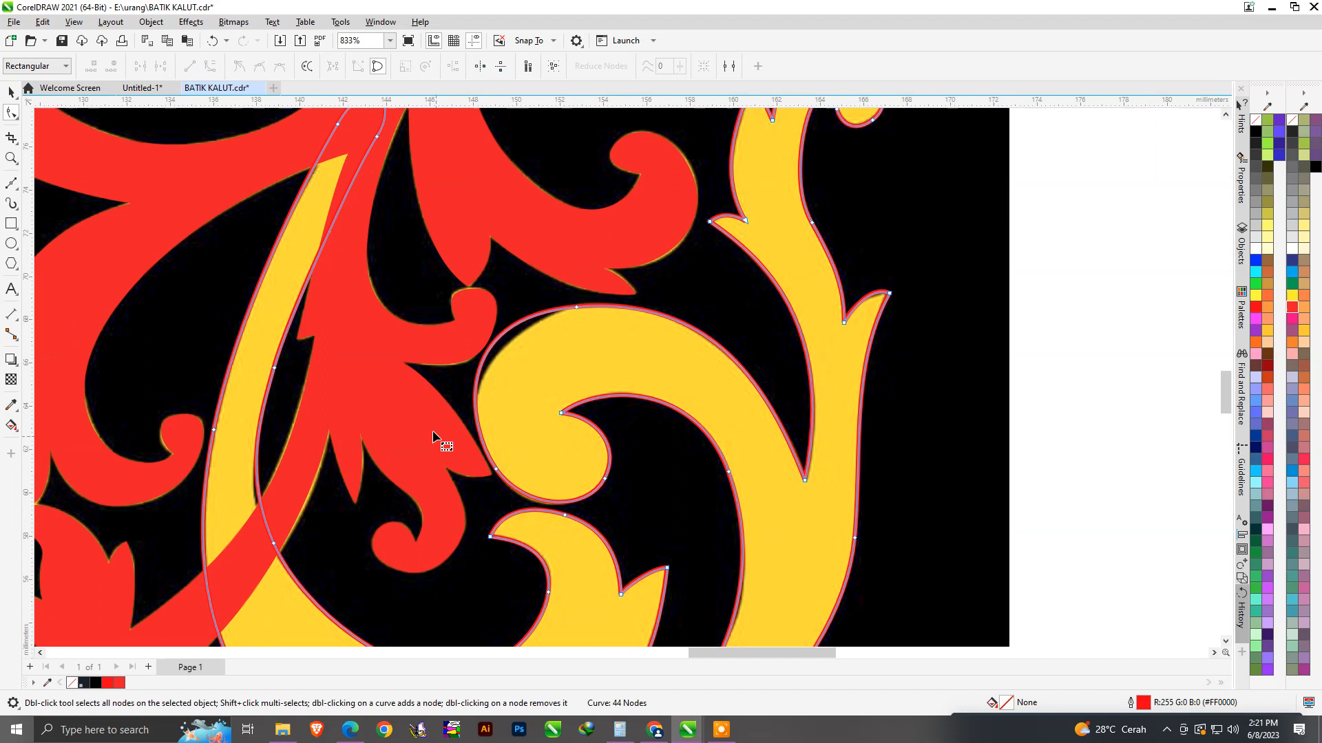
click(436, 425)
drag(451, 318, 476, 322)
scroll(559, 357, down, 3)
key(space)
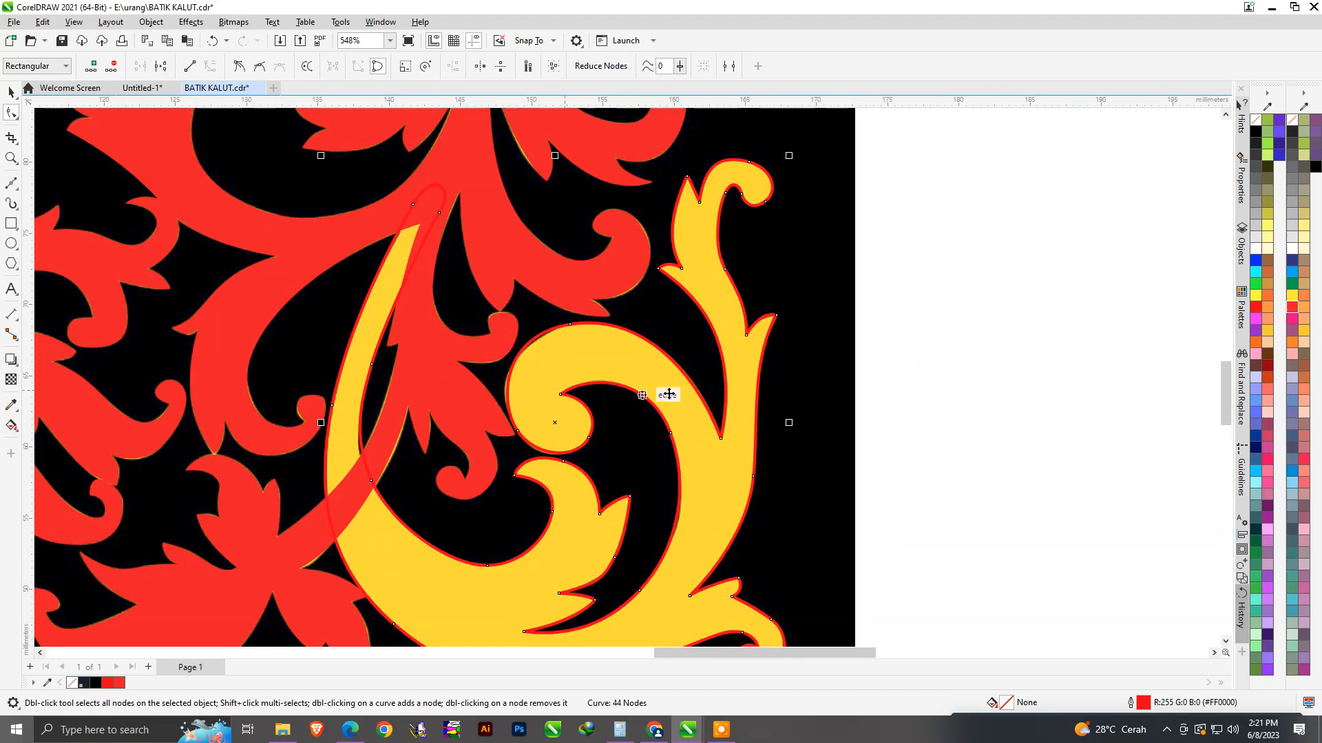
Fill the traced scroll shape with red (C0 M100 Y100 K0).
scroll(688, 406, down, 3)
click(1293, 309)
scroll(894, 341, down, 2)
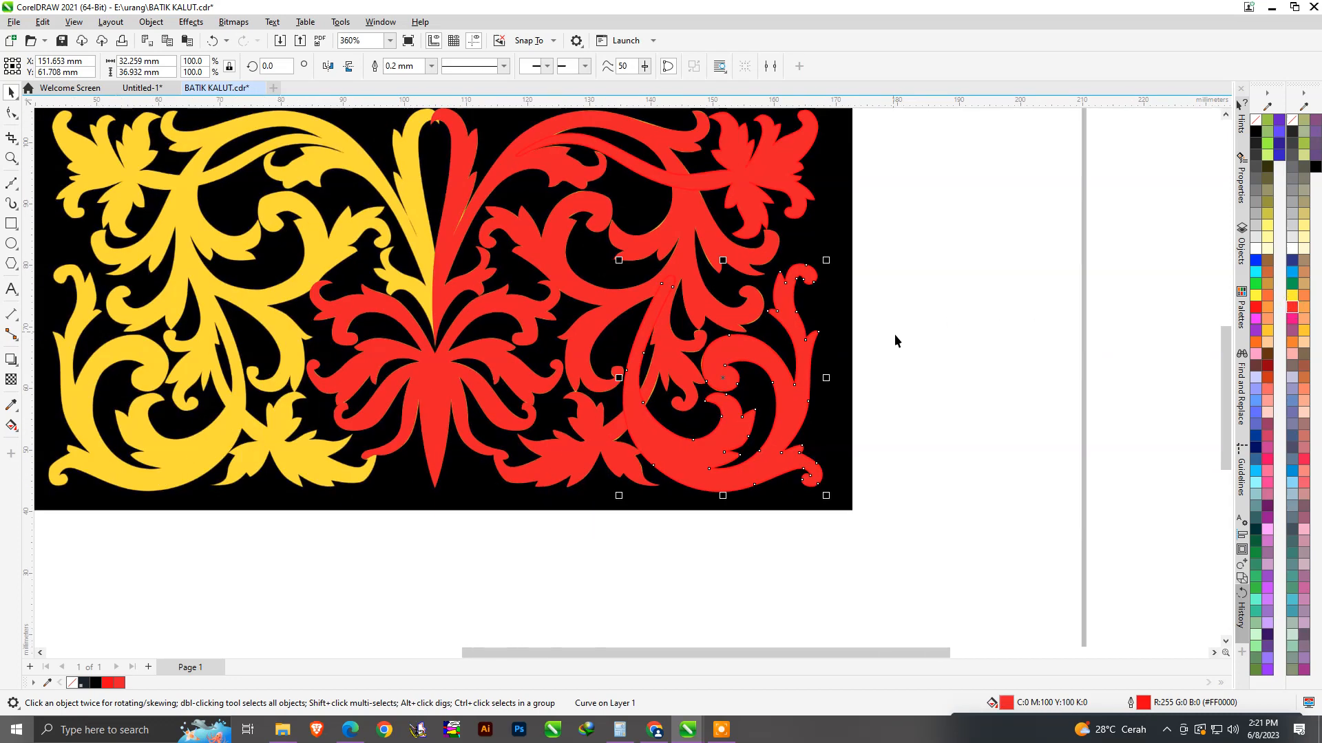
click(927, 407)
Group the three red shapes of the ornament's right half and remove their outlines.
scroll(853, 407, down, 1)
drag(927, 548, 451, 154)
drag(700, 282, 833, 280)
key(Escape)
key(ctrl+g)
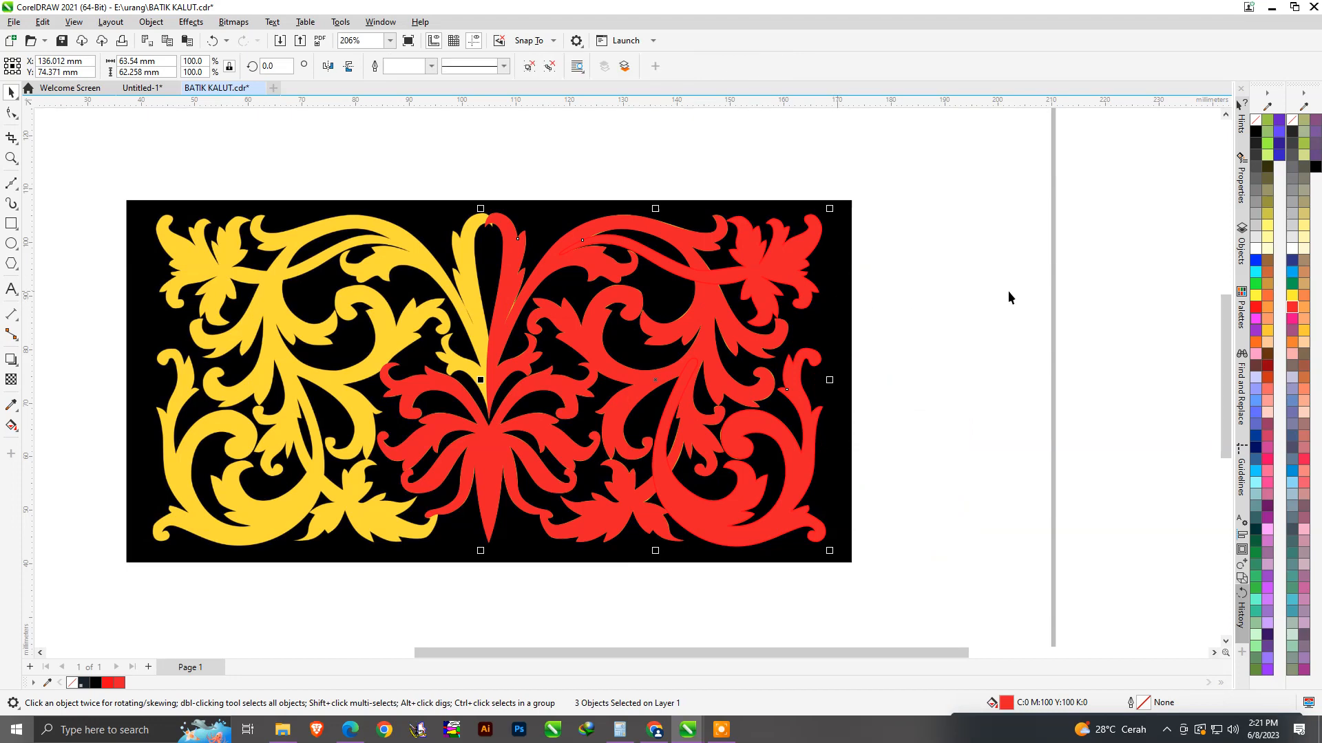
right_click(1291, 122)
click(958, 296)
Place a horizontally mirrored copy of the right-half group over the yellow left half.
scroll(959, 296, down, 2)
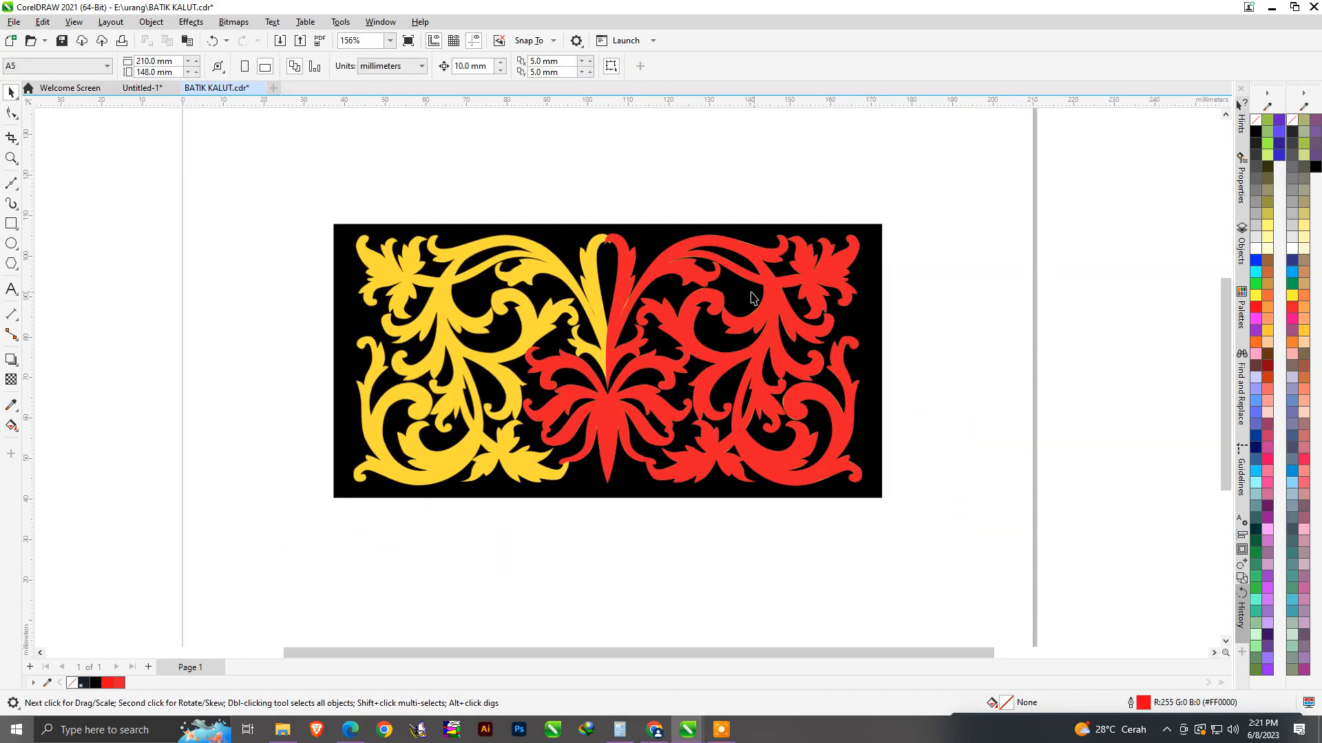
scroll(740, 294, up, 2)
drag(860, 258, 625, 309)
right_click(394, 274)
click(328, 66)
scroll(422, 274, up, 3)
scroll(421, 274, up, 1)
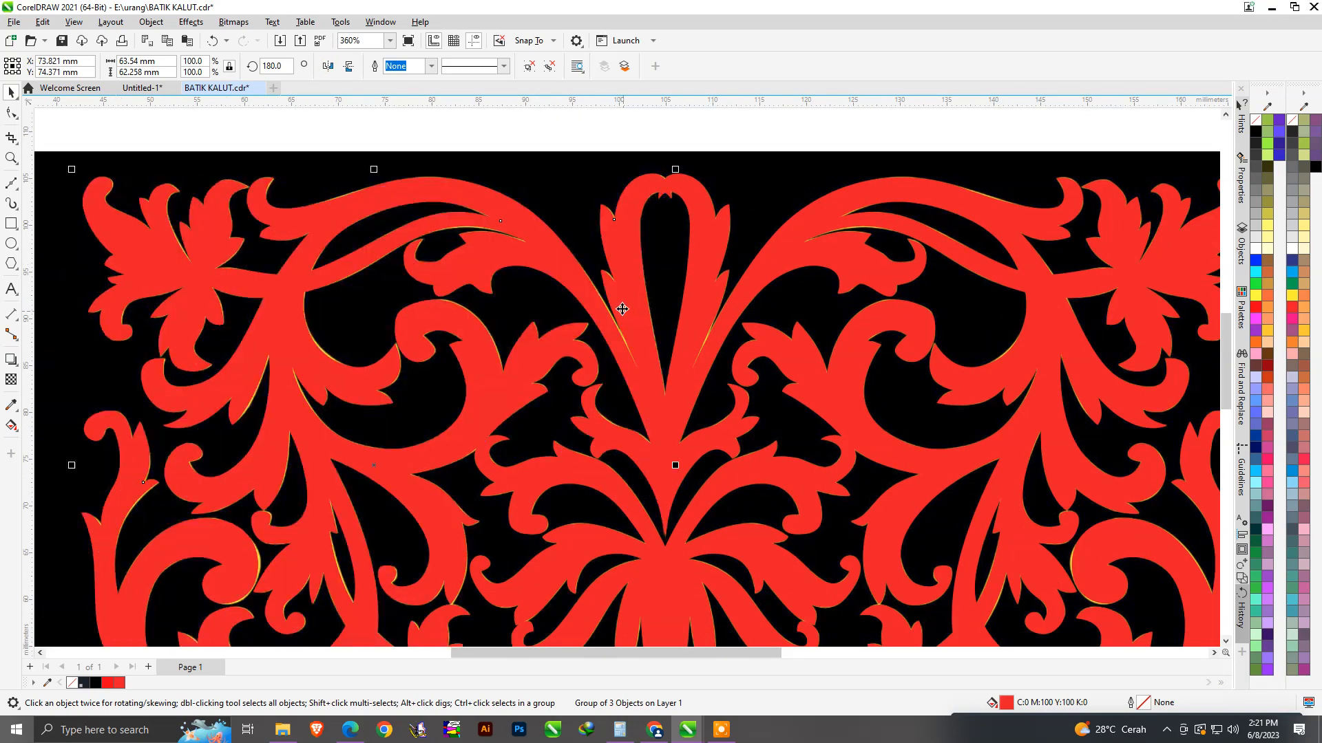
Group the two mirrored halves together with the central flower.
scroll(625, 309, down, 2)
scroll(610, 420, up, 1)
shift+click(727, 304)
key(ctrl+g)
scroll(632, 342, down, 2)
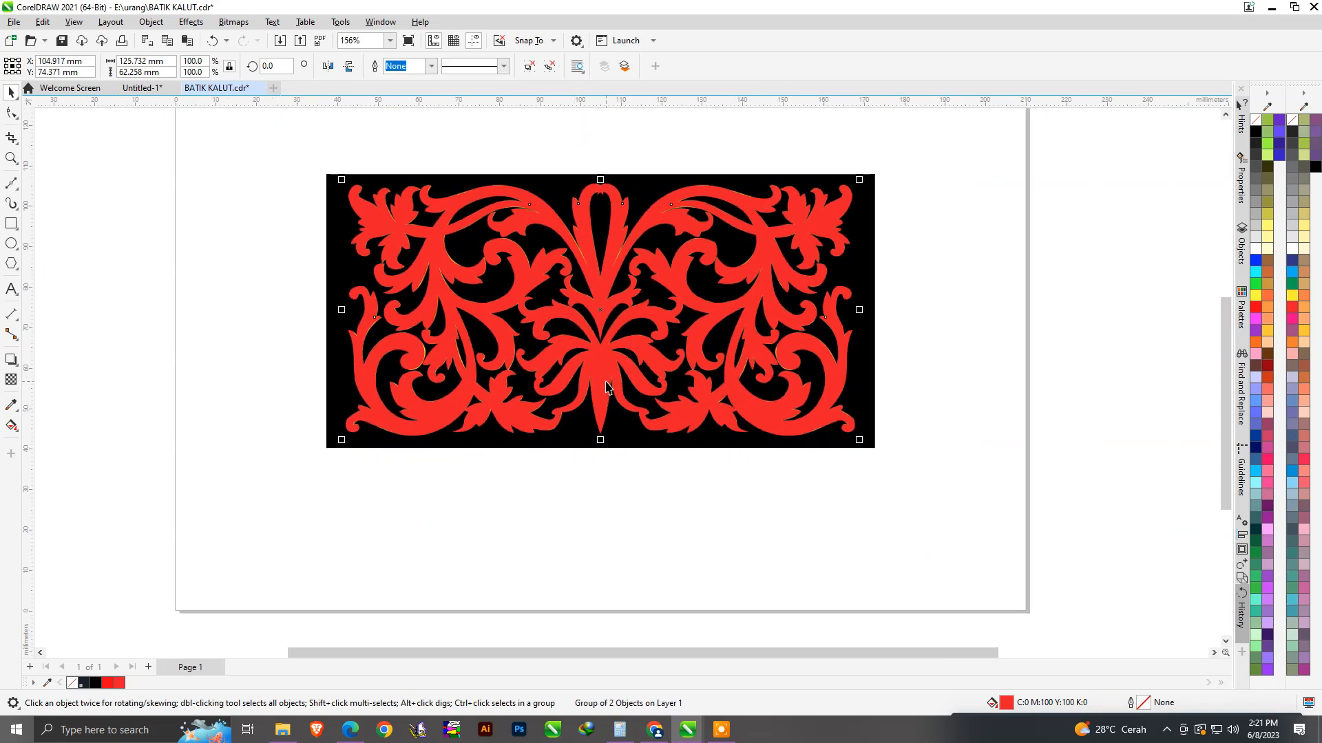
key(ctrl+u)
key(ctrl+g)
scroll(647, 324, down, 2)
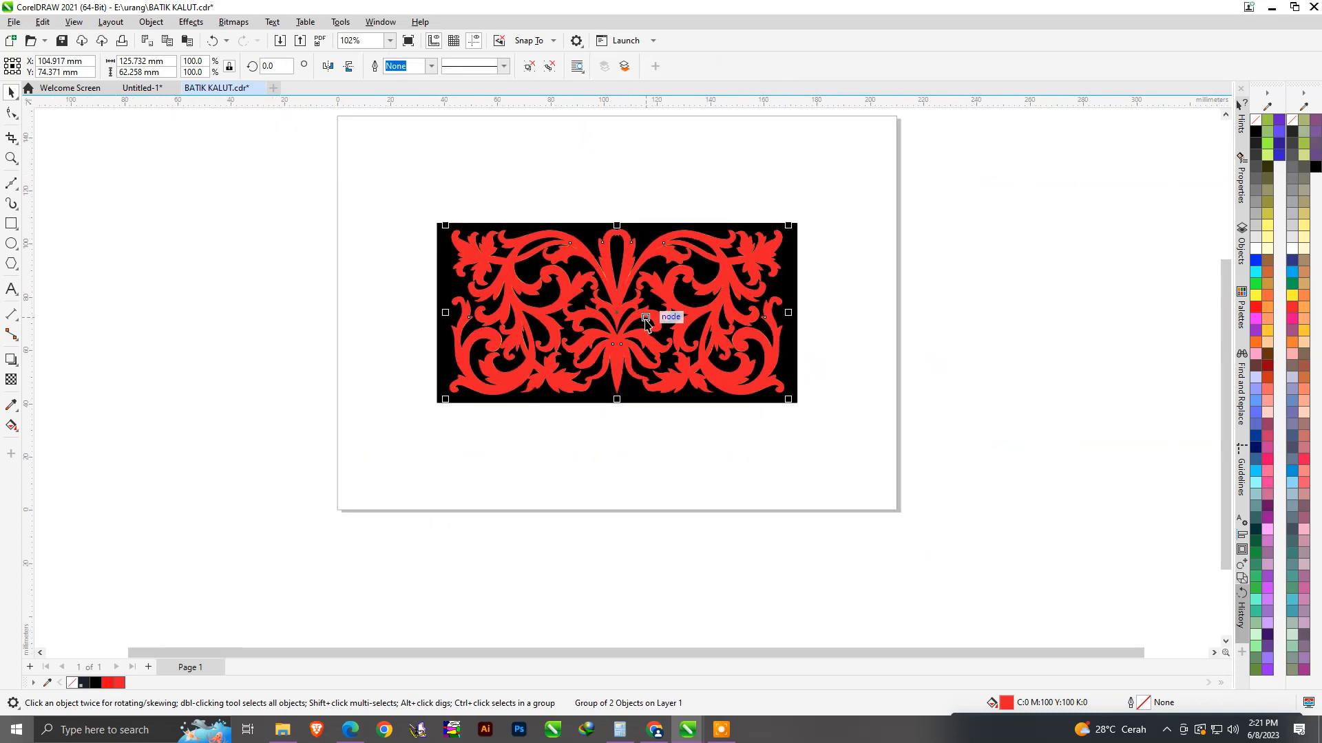
Move the complete red ornament straight down below the yellow source image.
scroll(619, 277, down, 1)
scroll(628, 234, up, 1)
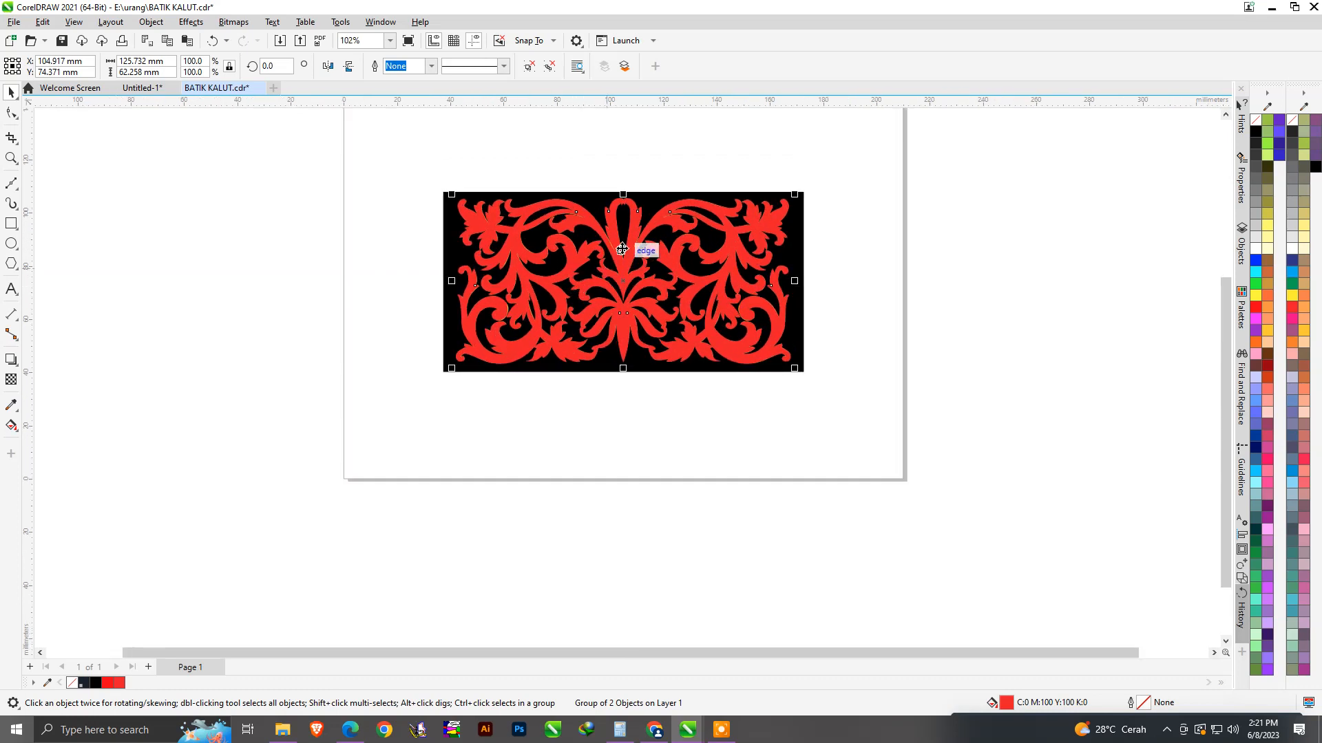
drag(629, 212, 634, 404)
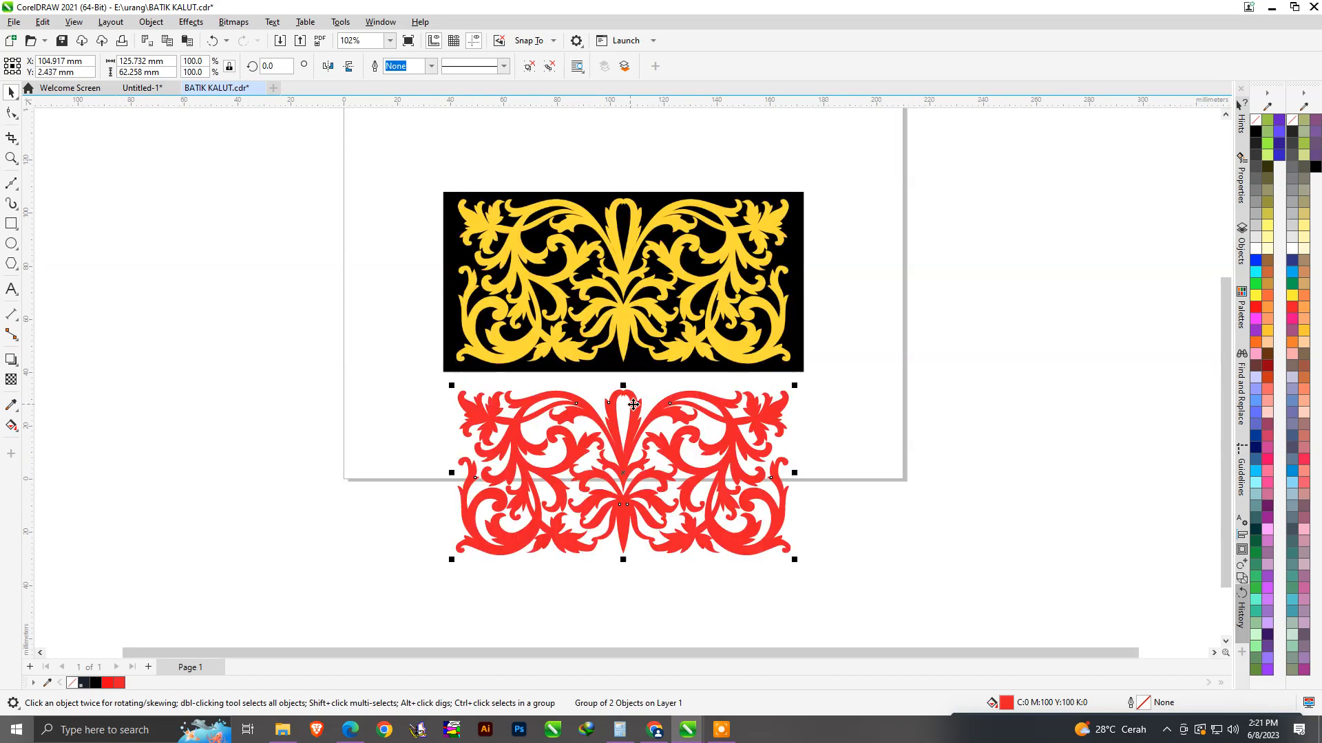
Save the BATIK KALUT drawing and minimize its window.
click(877, 403)
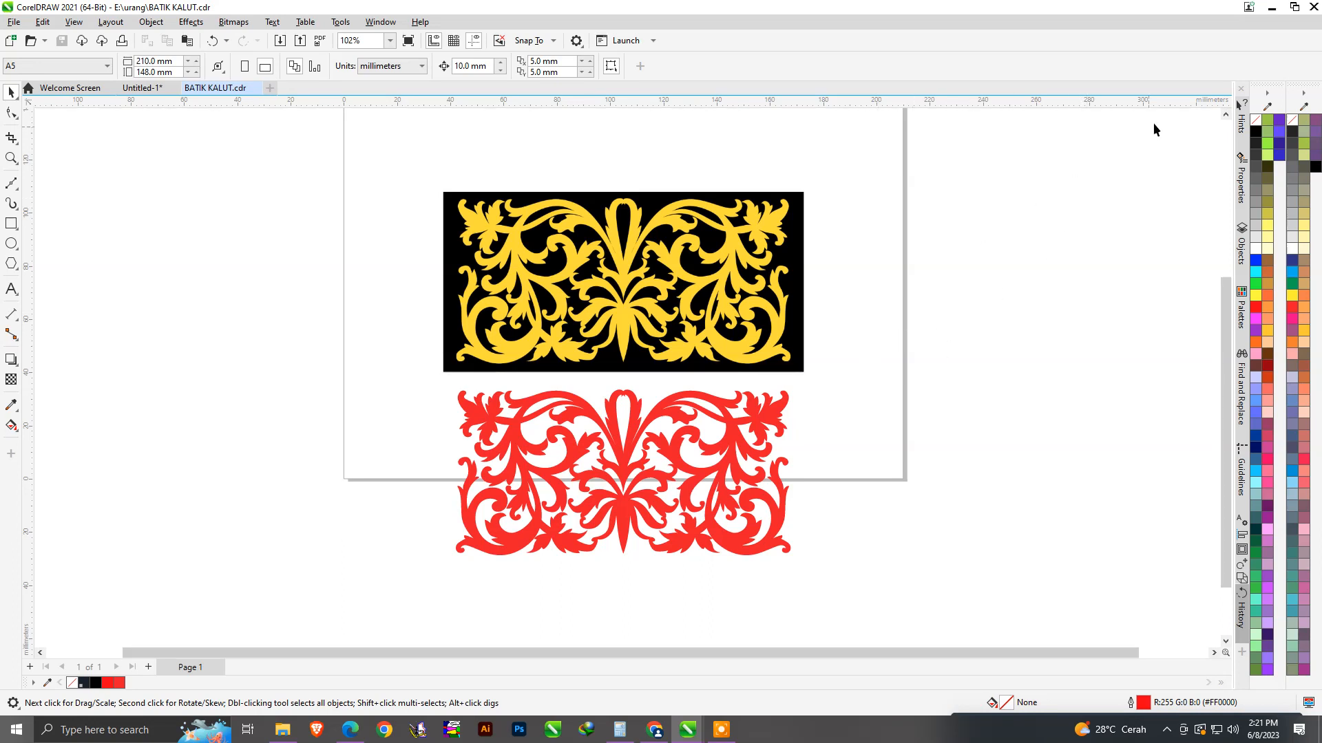
click(1271, 8)
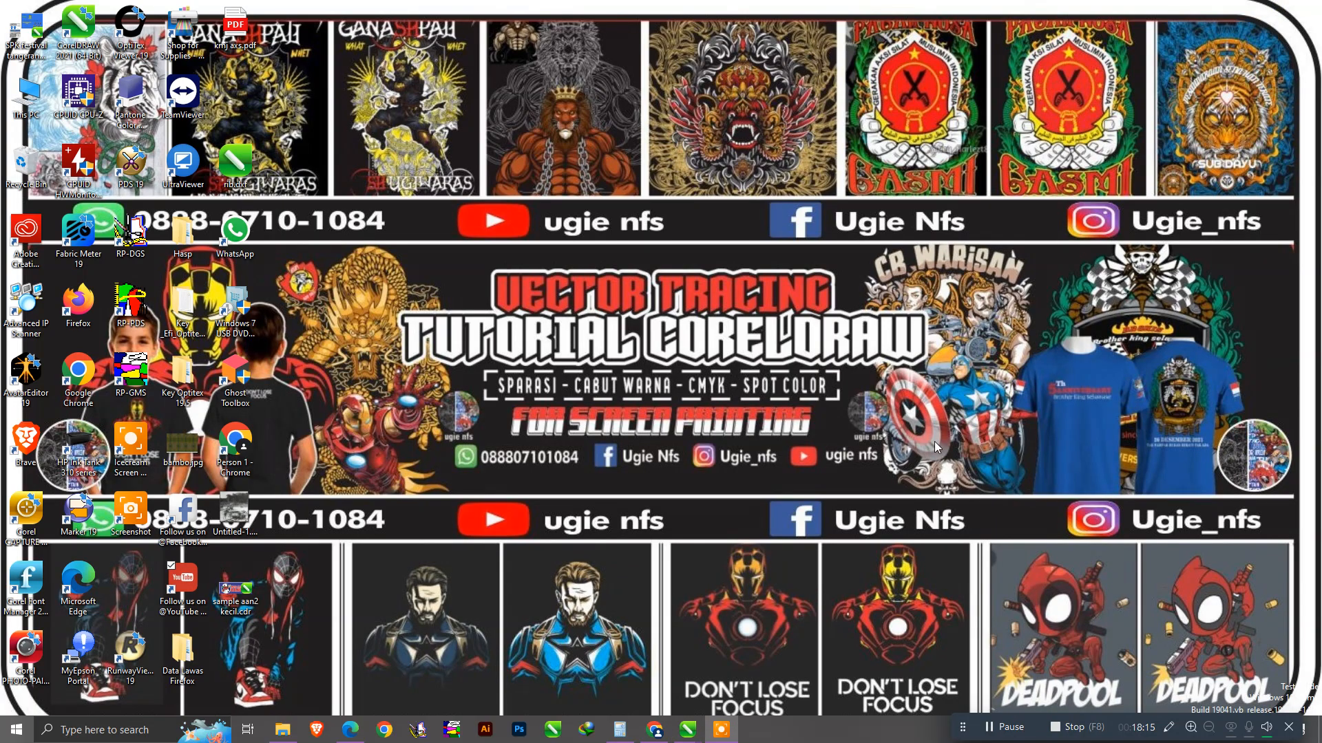